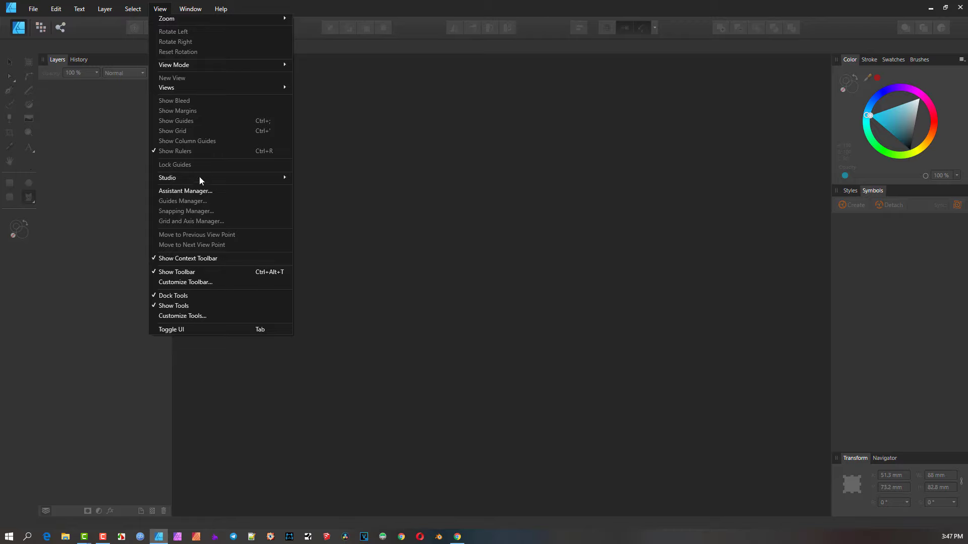
# Create a new Web document with the WXGA (1280 x 800) preset
pyautogui.moveTo(198, 179)
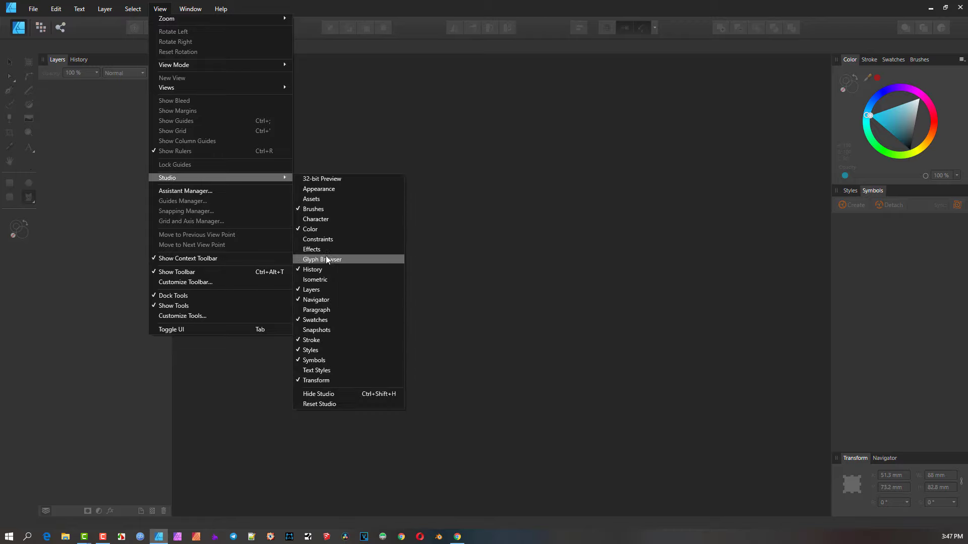
pyautogui.moveTo(176, 13)
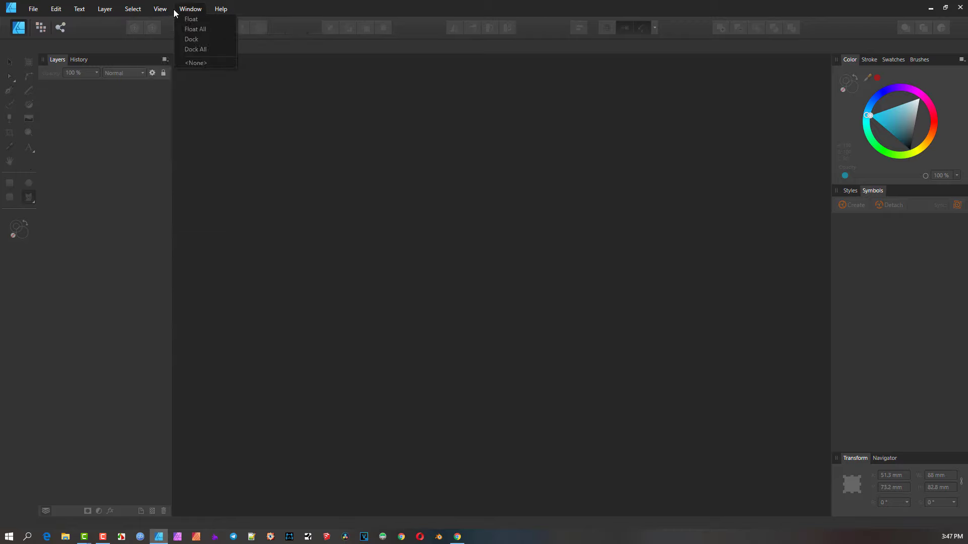
pyautogui.moveTo(189, 90)
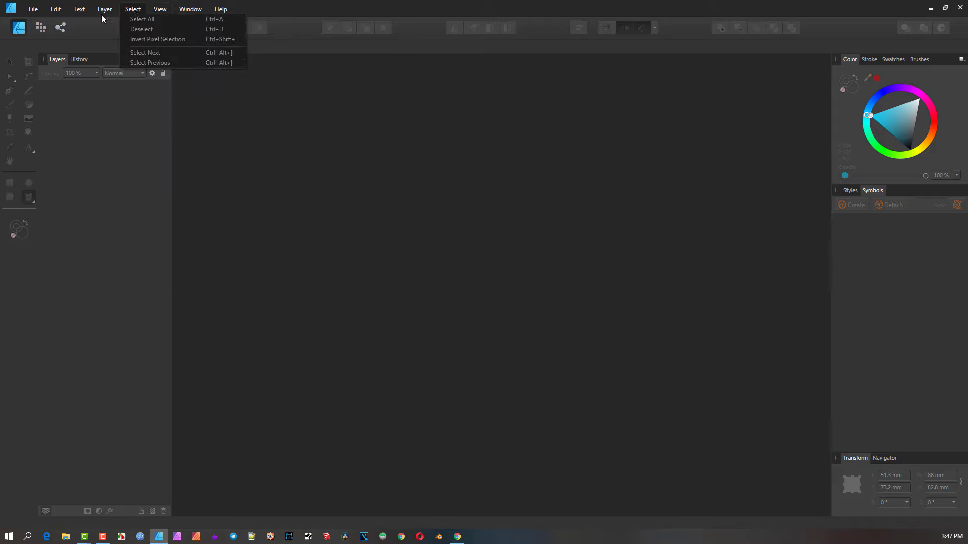
pyautogui.moveTo(34, 9)
pyautogui.click(41, 31)
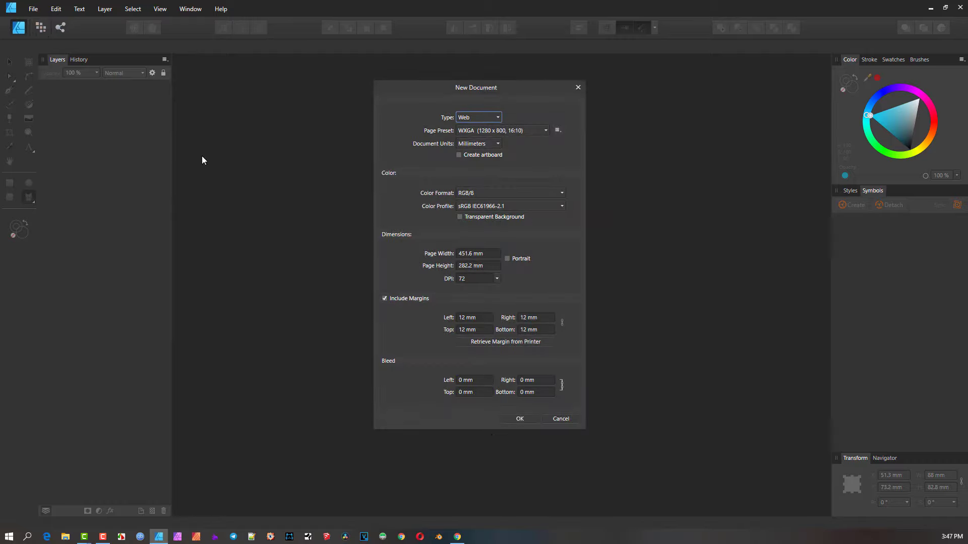
pyautogui.click(518, 420)
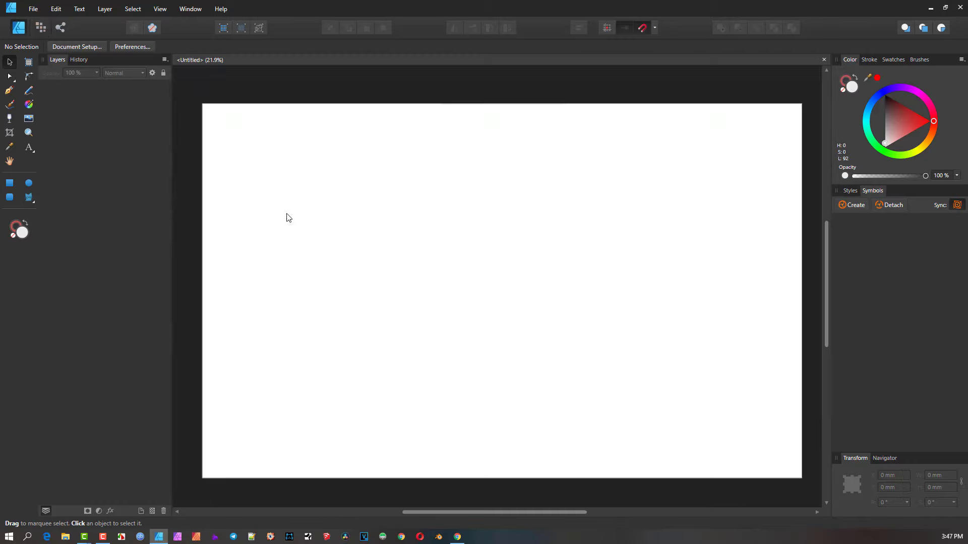
pyautogui.click(131, 9)
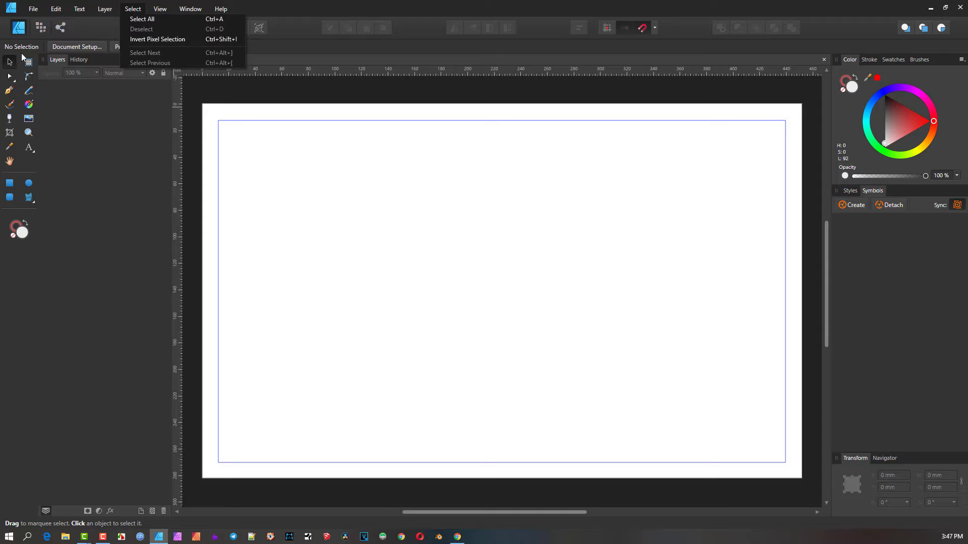
pyautogui.click(41, 29)
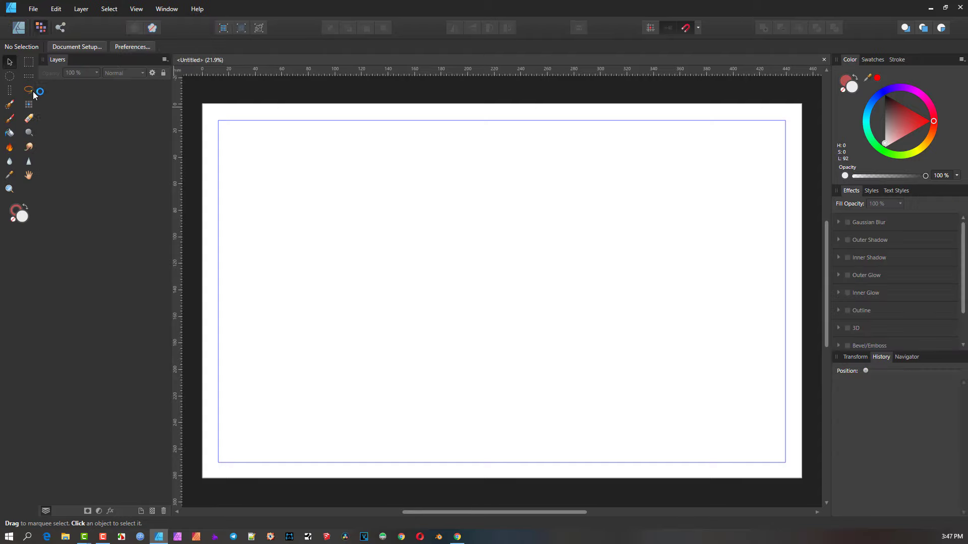
pyautogui.click(29, 61)
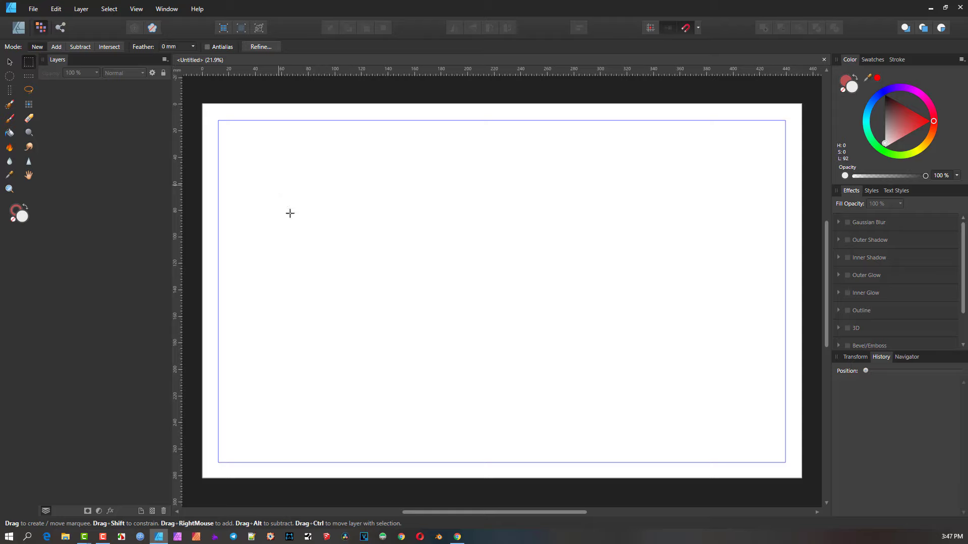
pyautogui.moveTo(282, 195); pyautogui.dragTo(398, 316)
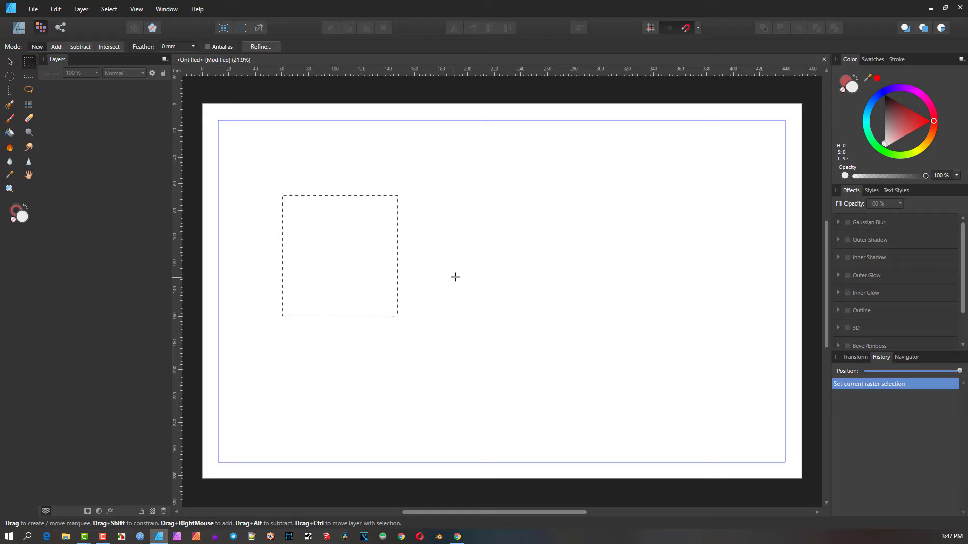
pyautogui.moveTo(455, 276); pyautogui.dragTo(337, 363)
pyautogui.moveTo(316, 231); pyautogui.dragTo(370, 313)
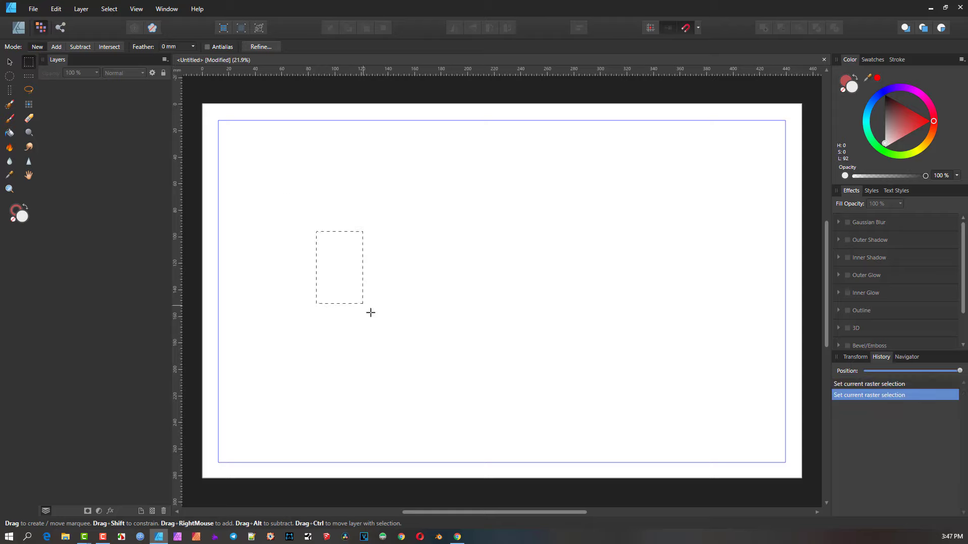
pyautogui.moveTo(448, 342); pyautogui.dragTo(449, 347)
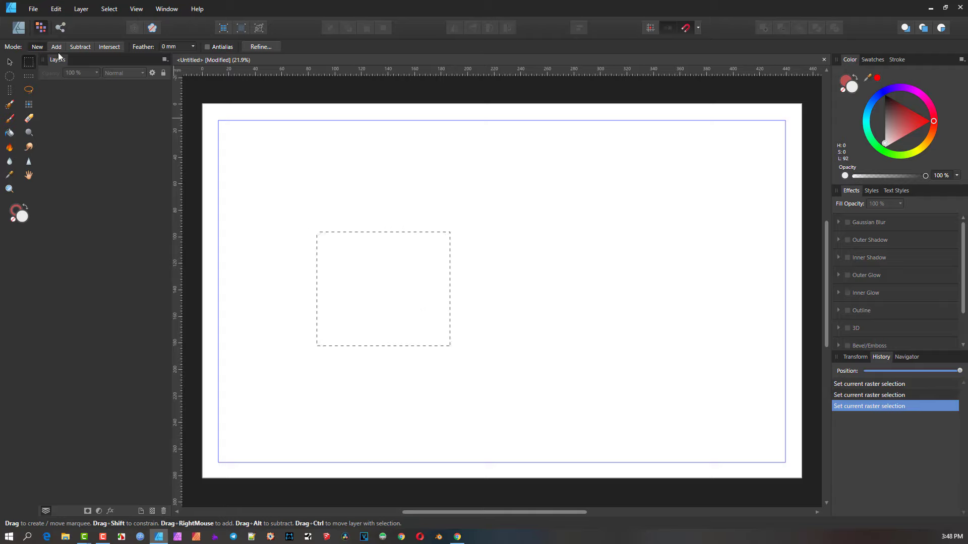
pyautogui.click(18, 26)
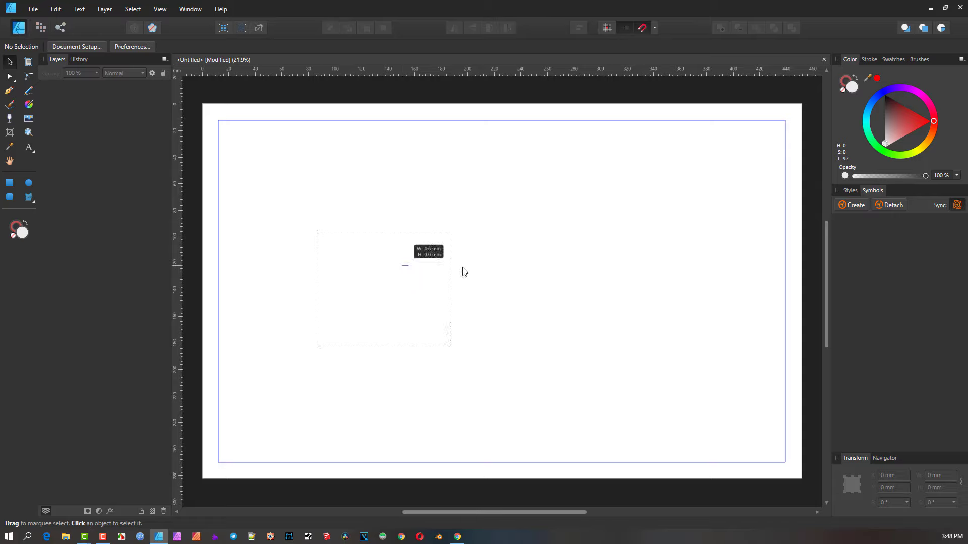
pyautogui.moveTo(441, 246); pyautogui.dragTo(455, 286)
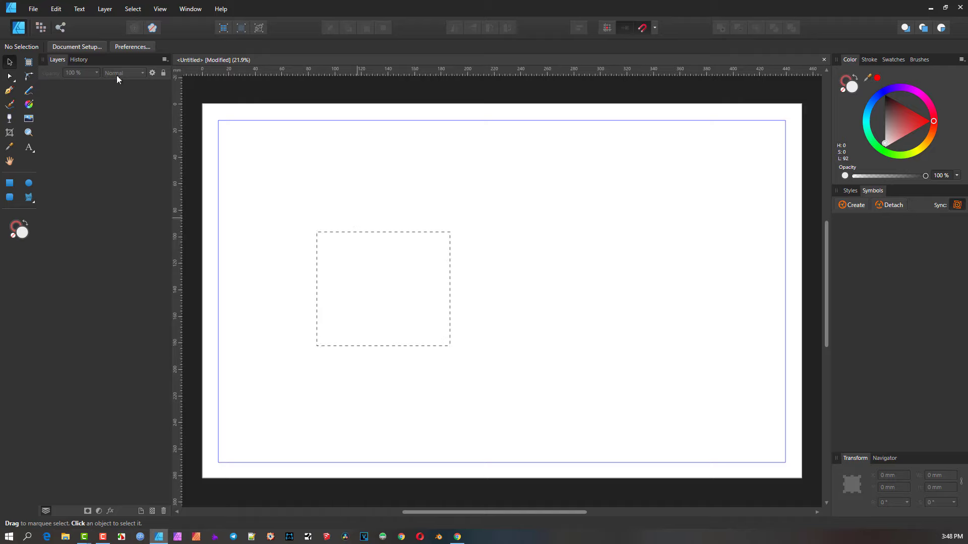
pyautogui.click(134, 10)
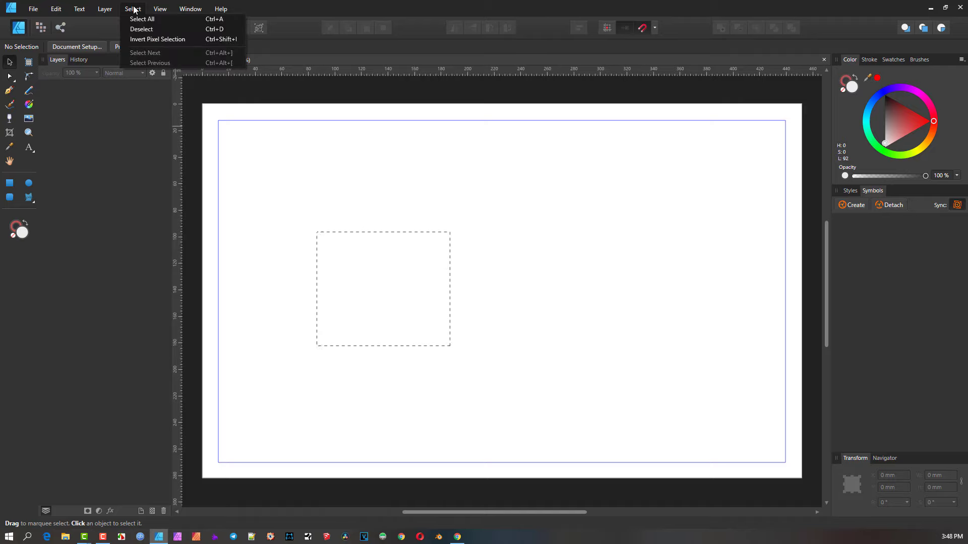
pyautogui.click(141, 30)
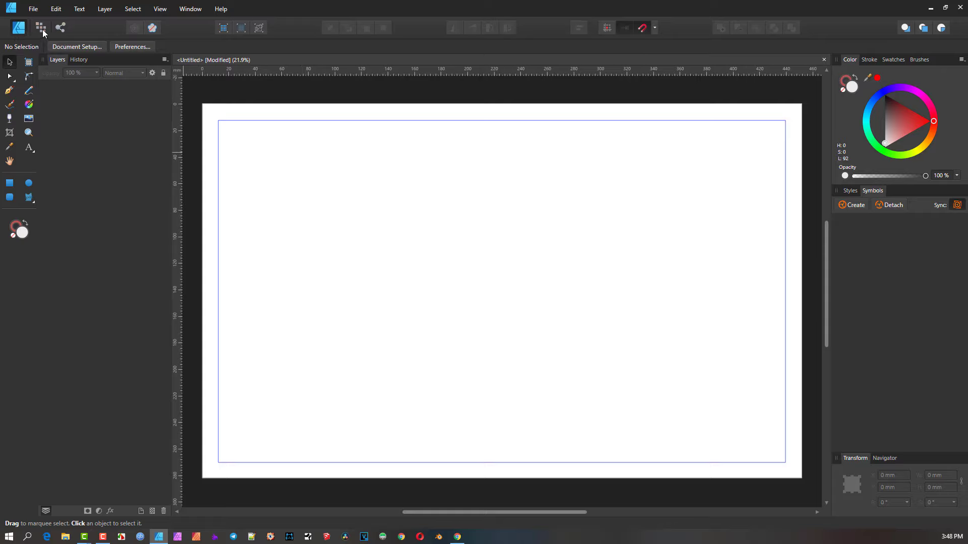
pyautogui.click(43, 31)
pyautogui.click(28, 61)
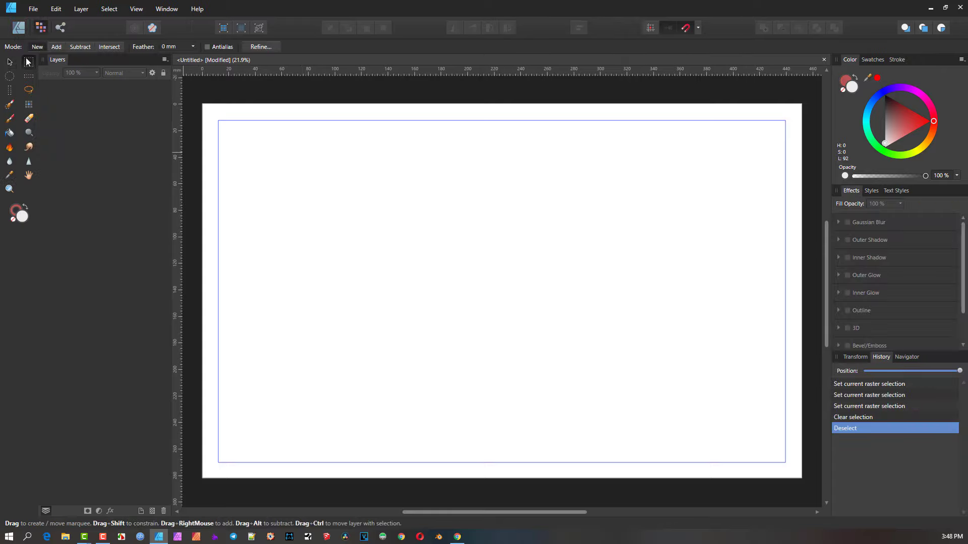
pyautogui.moveTo(588, 321); pyautogui.dragTo(588, 322)
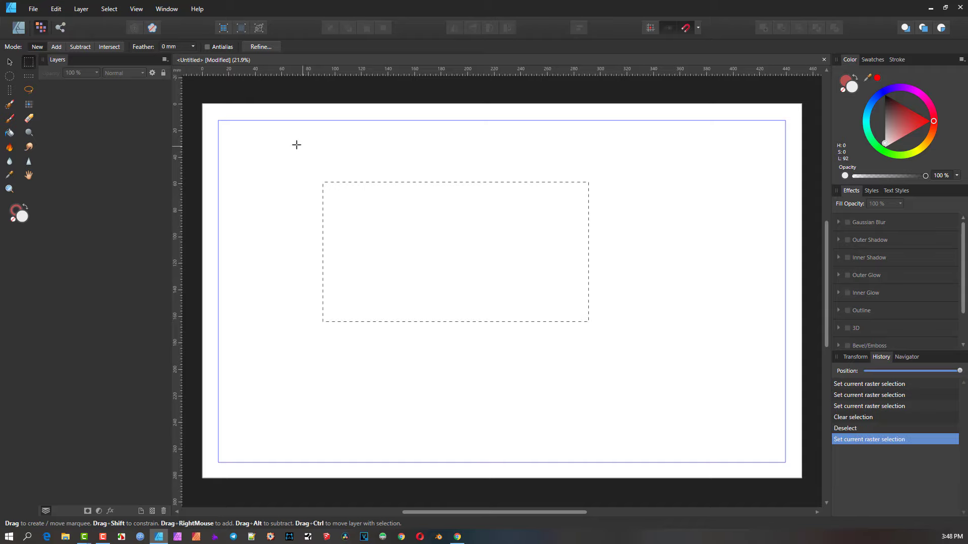
pyautogui.click(18, 28)
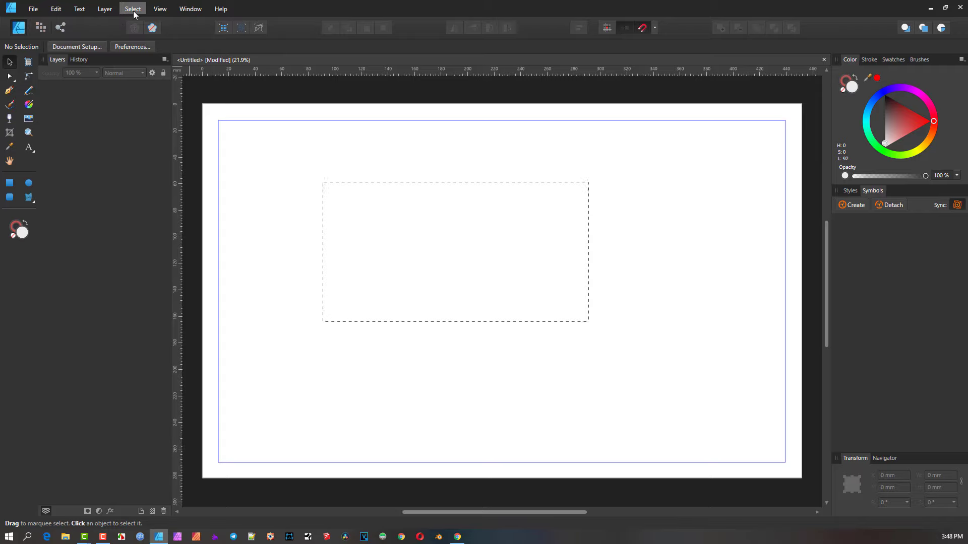
pyautogui.click(133, 10)
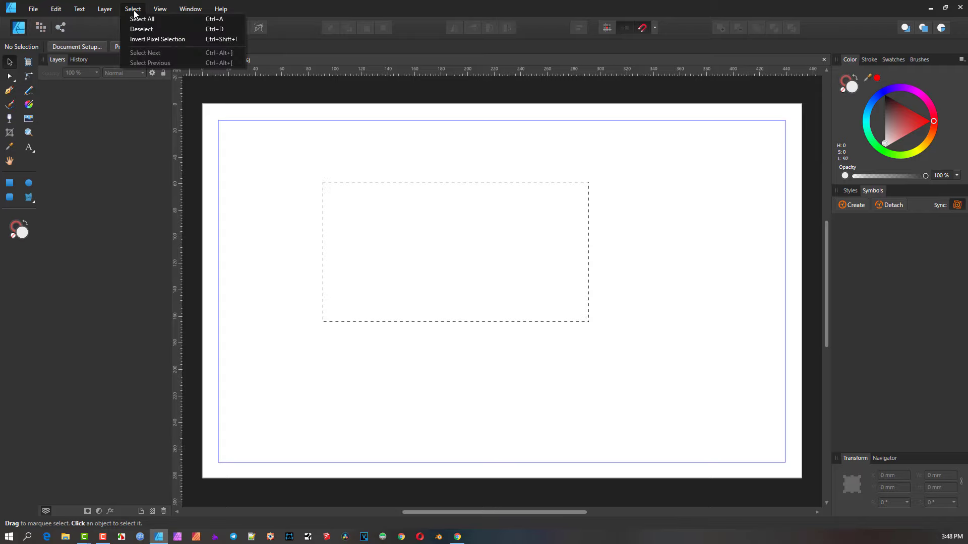
pyautogui.click(146, 39)
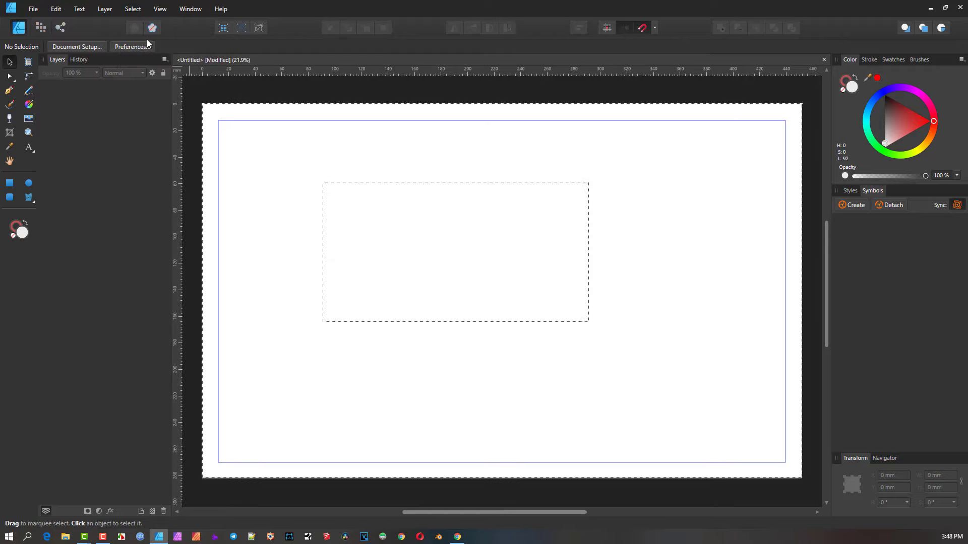
pyautogui.click(133, 8)
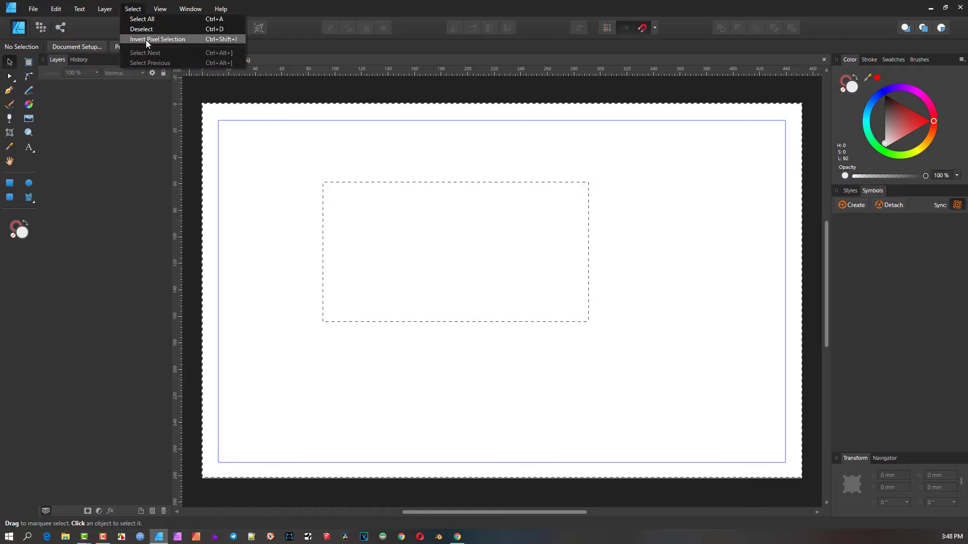
pyautogui.click(146, 38)
pyautogui.click(140, 10)
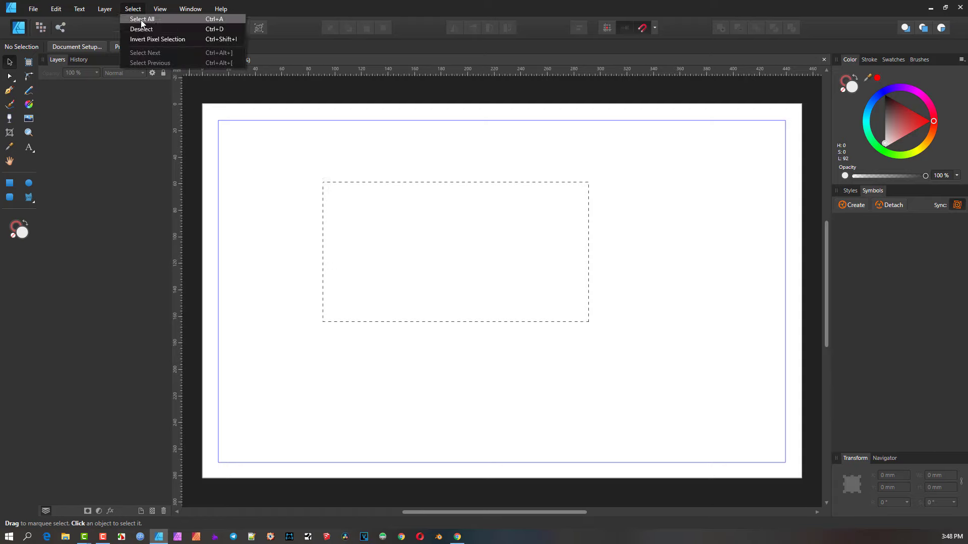
pyautogui.click(142, 29)
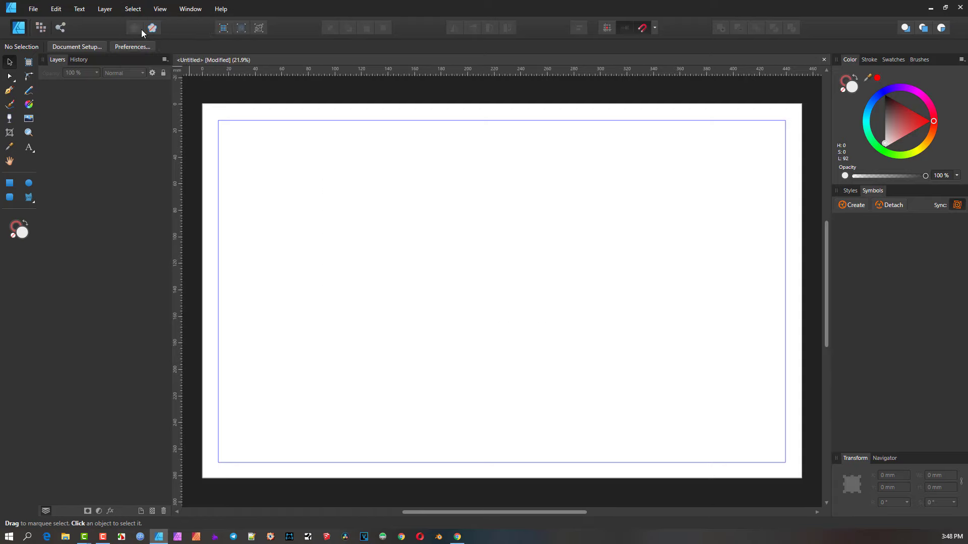
# Draw an ellipse on the left of the page and a rectangle to its upper right
pyautogui.click(28, 183)
pyautogui.moveTo(272, 213); pyautogui.dragTo(348, 296)
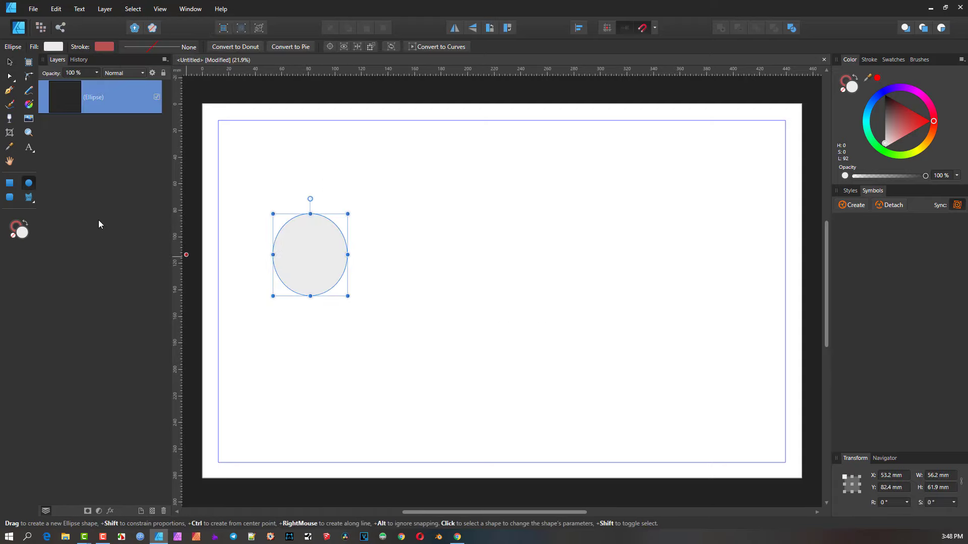
pyautogui.click(9, 183)
pyautogui.moveTo(443, 191); pyautogui.dragTo(544, 254)
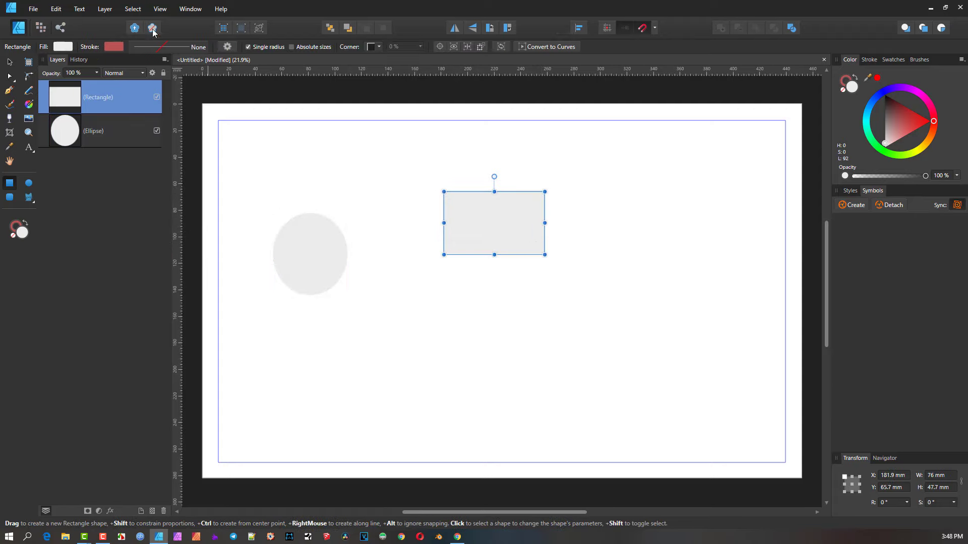
# Select all shapes with Select > Select All, then deselect them
pyautogui.click(134, 9)
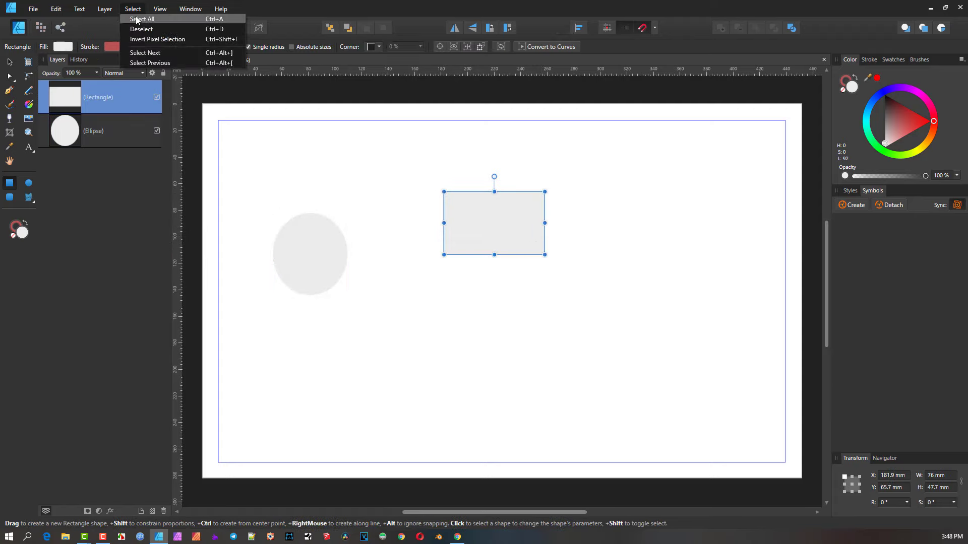
pyautogui.click(139, 19)
pyautogui.click(134, 9)
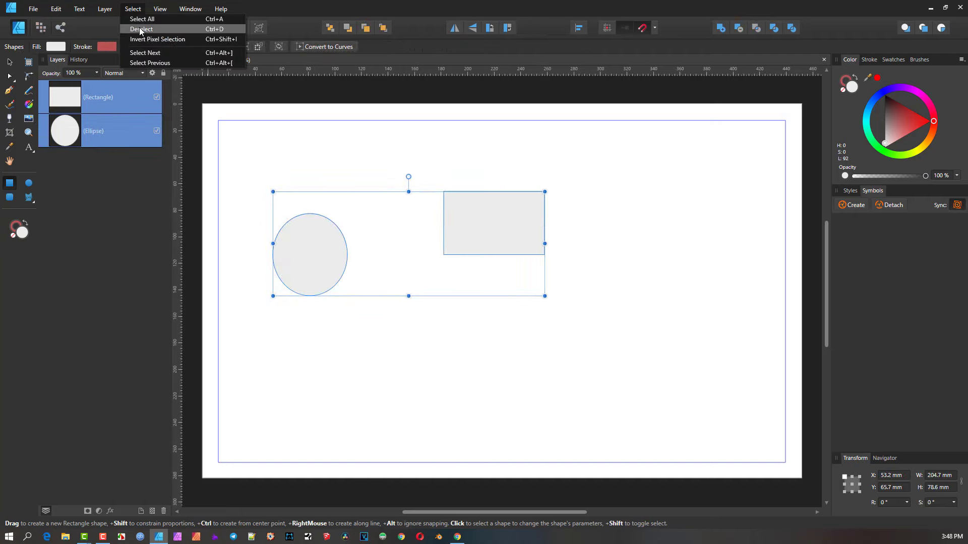
pyautogui.click(139, 28)
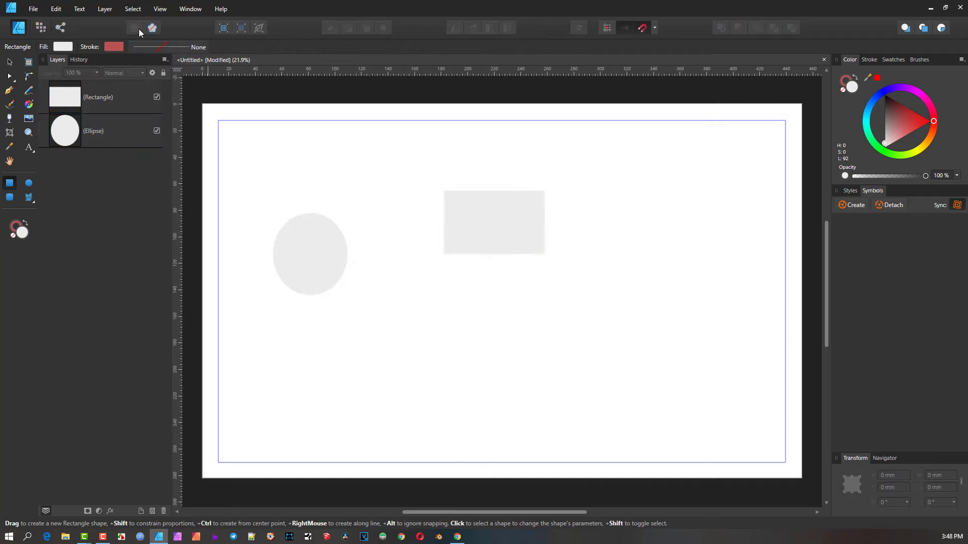
pyautogui.press('F10')
pyautogui.click(137, 9)
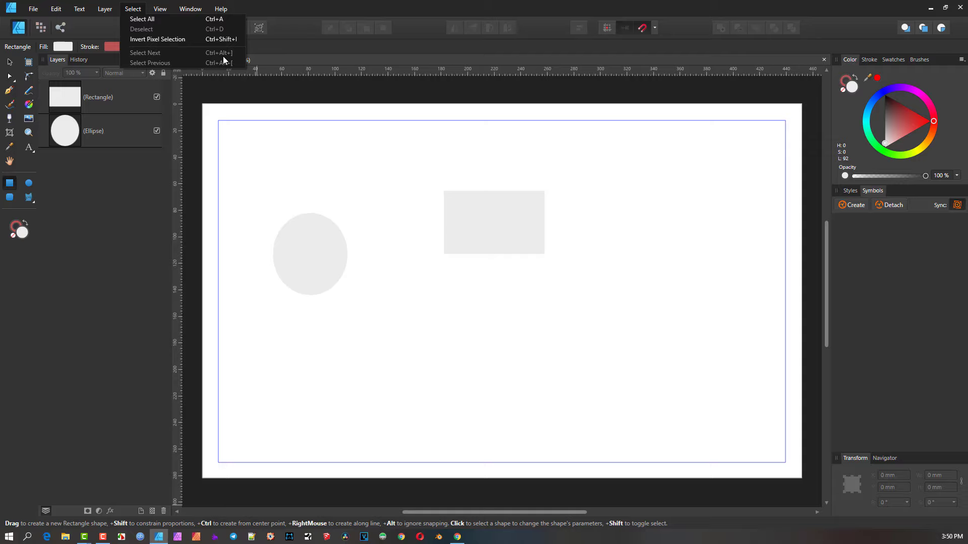
# Ctrl-drag a copy of the ellipse down and right, and fill it red
pyautogui.click(316, 261)
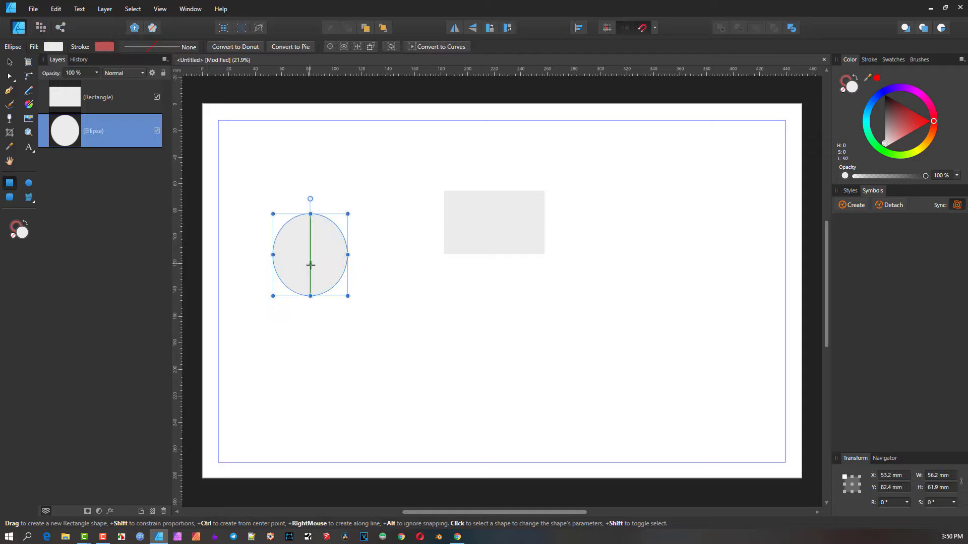
pyautogui.click(10, 62)
pyautogui.keyDown('ctrl'); pyautogui.moveTo(313, 249); pyautogui.dragTo(512, 388); pyautogui.keyUp('ctrl')
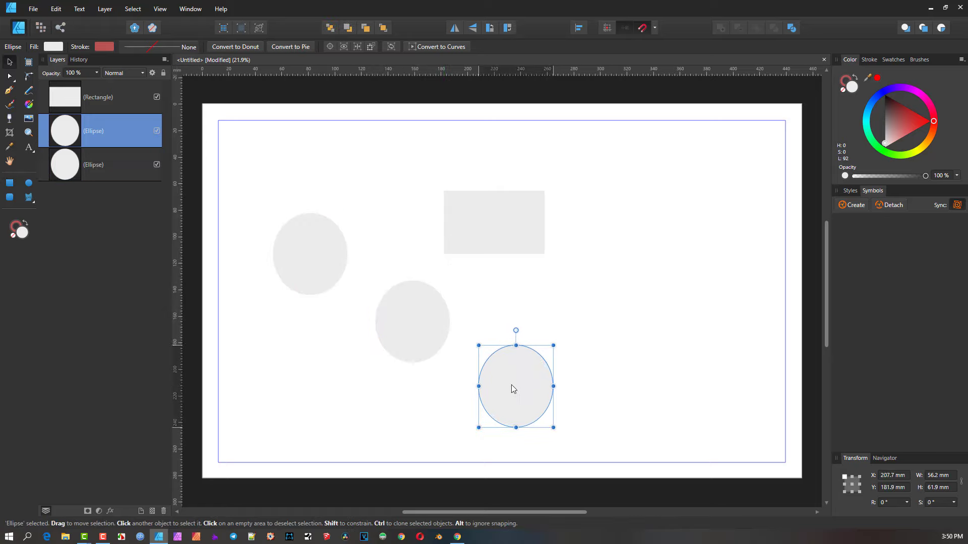
pyautogui.click(900, 122)
# Fill the middle ellipse yellow, the left ellipse cyan and the rectangle blue
pyautogui.click(398, 315)
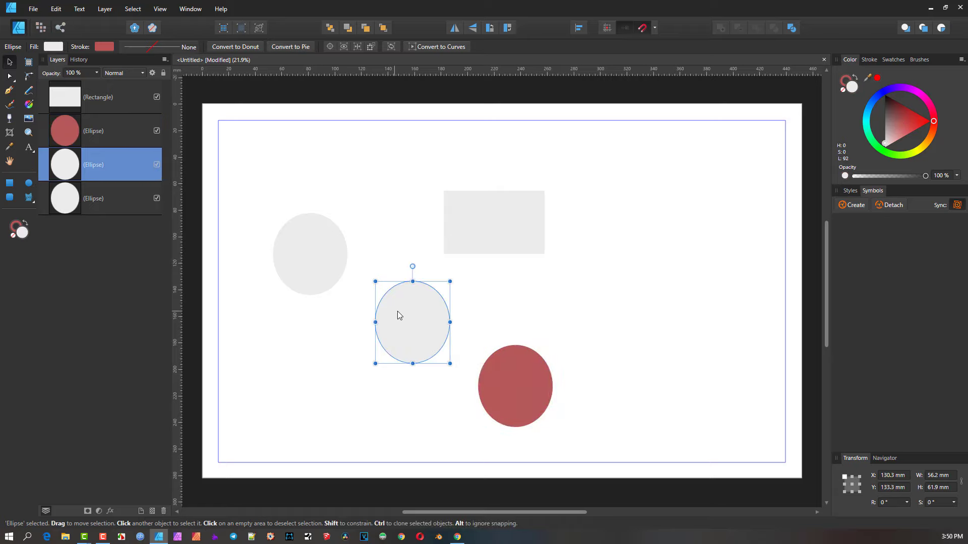
pyautogui.click(917, 152)
pyautogui.click(320, 244)
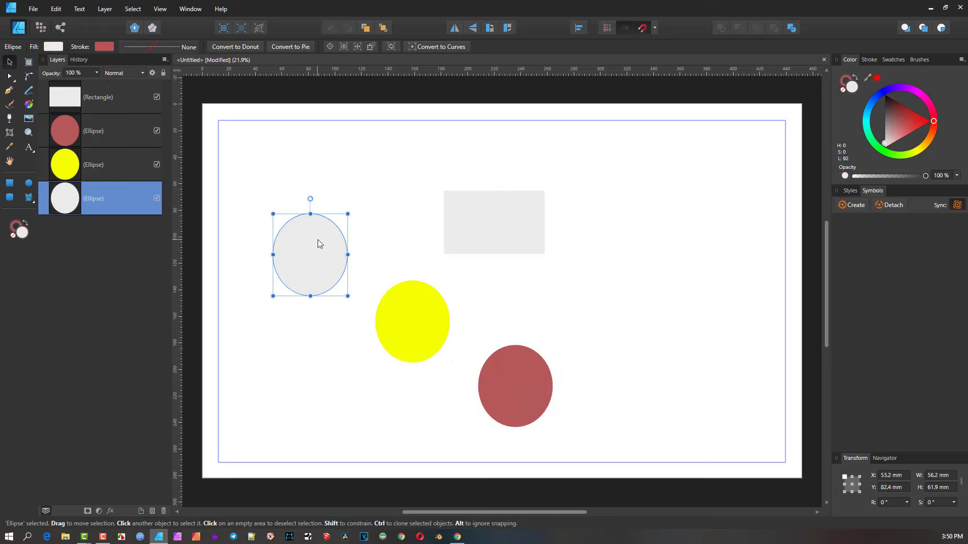
pyautogui.click(863, 128)
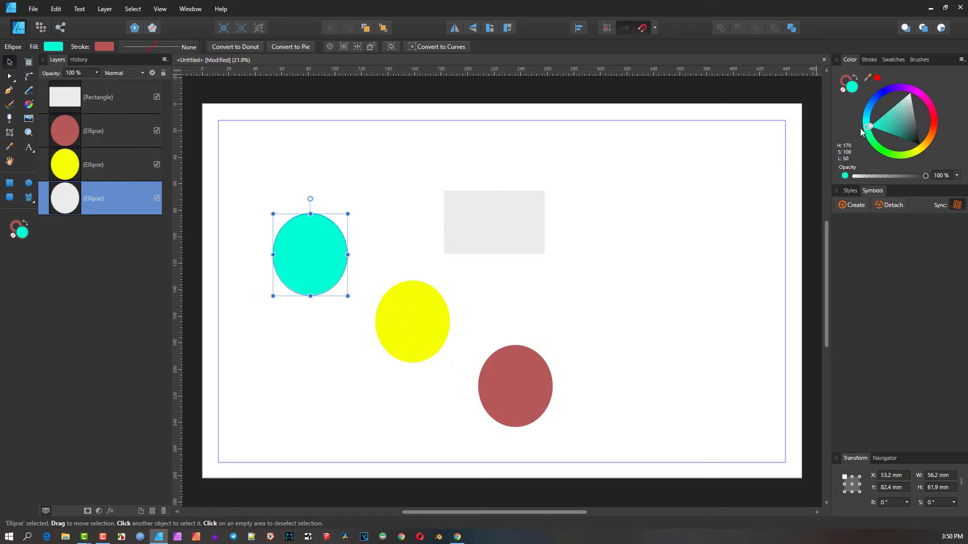
pyautogui.click(483, 198)
pyautogui.click(874, 100)
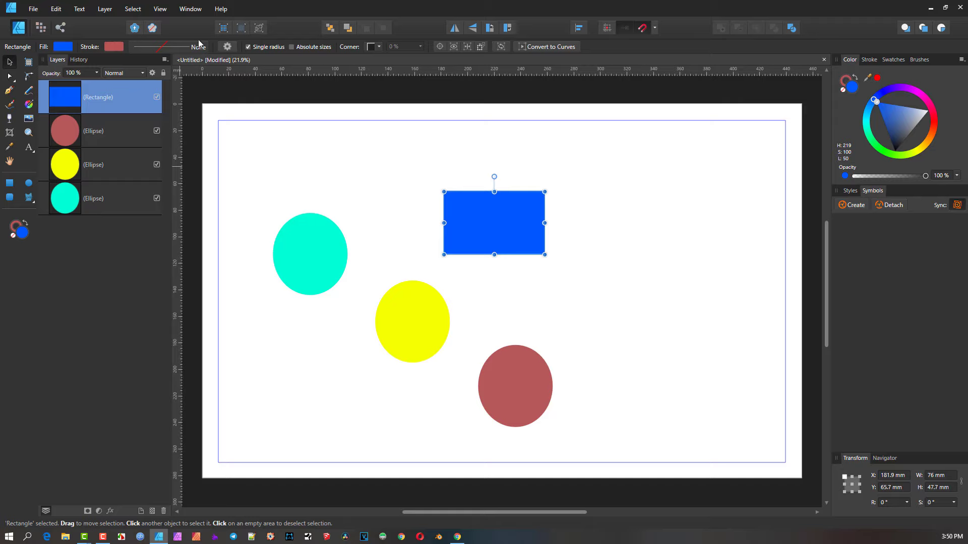
# Cycle the selection through the stacked shapes, ending on the red ellipse
pyautogui.click(133, 10)
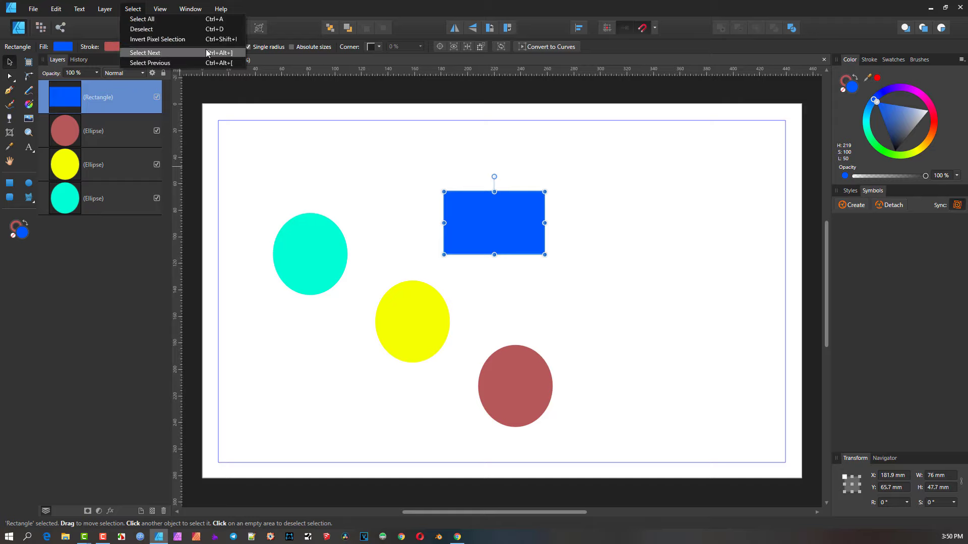
pyautogui.click(76, 292)
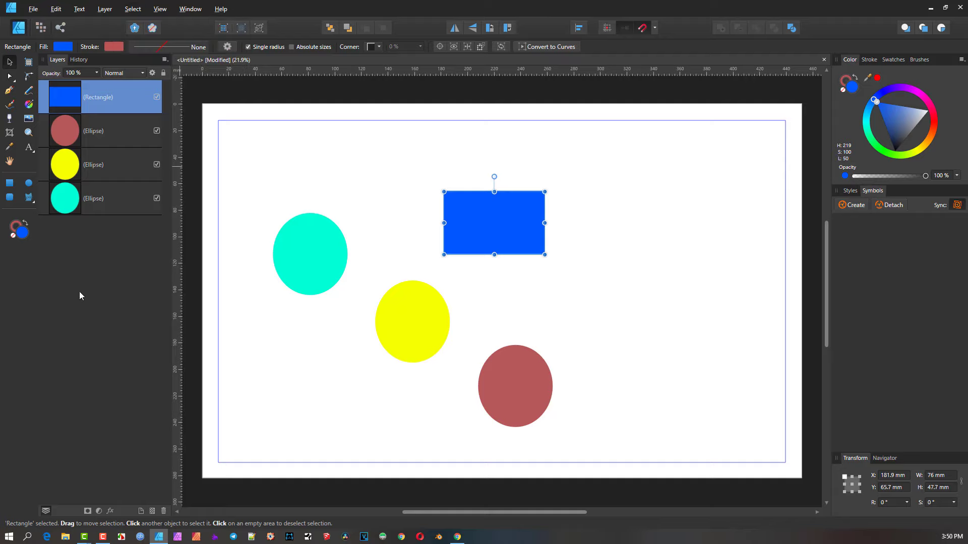
pyautogui.hotkey('alt', ']')
pyautogui.hotkey('alt', ']')
pyautogui.hotkey('alt', ']')
pyautogui.hotkey('alt', ']')
pyautogui.hotkey('alt', ']')
pyautogui.hotkey('alt', ']')
pyautogui.hotkey('alt', ']')
pyautogui.hotkey('alt', ']')
pyautogui.hotkey('alt', ']')
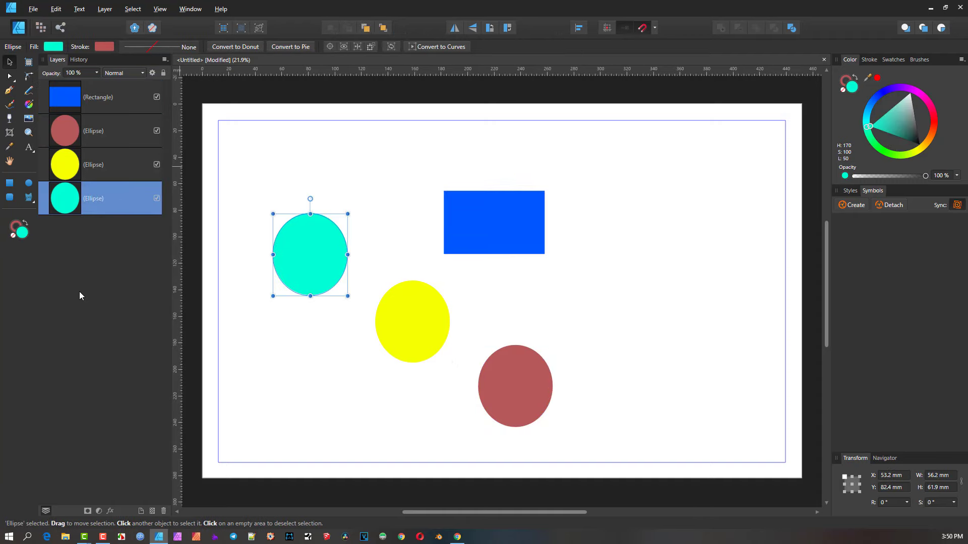
pyautogui.hotkey('alt', ']')
pyautogui.hotkey('alt', ']')
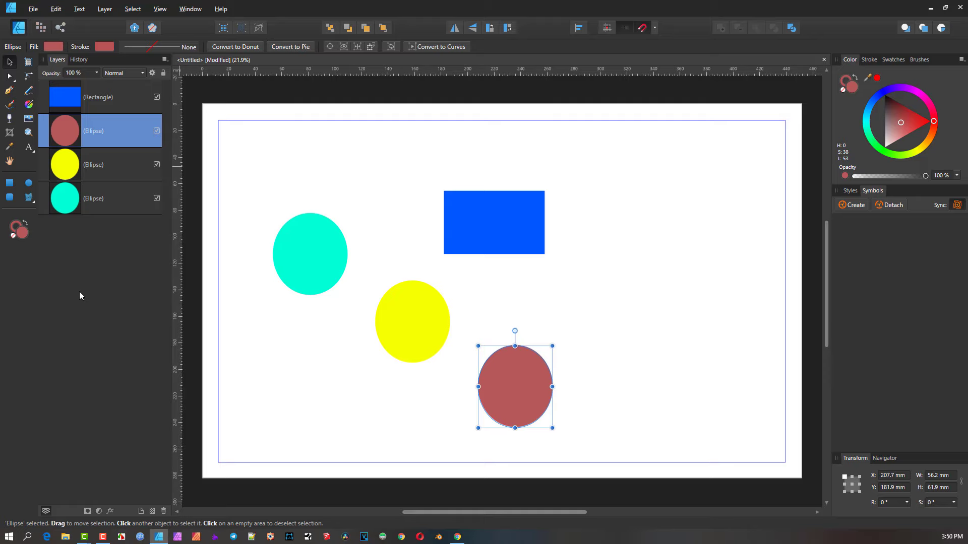
pyautogui.hotkey('alt', '[')
pyautogui.hotkey('alt', '[')
pyautogui.hotkey('alt', '[')
pyautogui.hotkey('alt', '[')
pyautogui.hotkey('alt', '[')
pyautogui.hotkey('alt', '[')
pyautogui.hotkey('alt', '[')
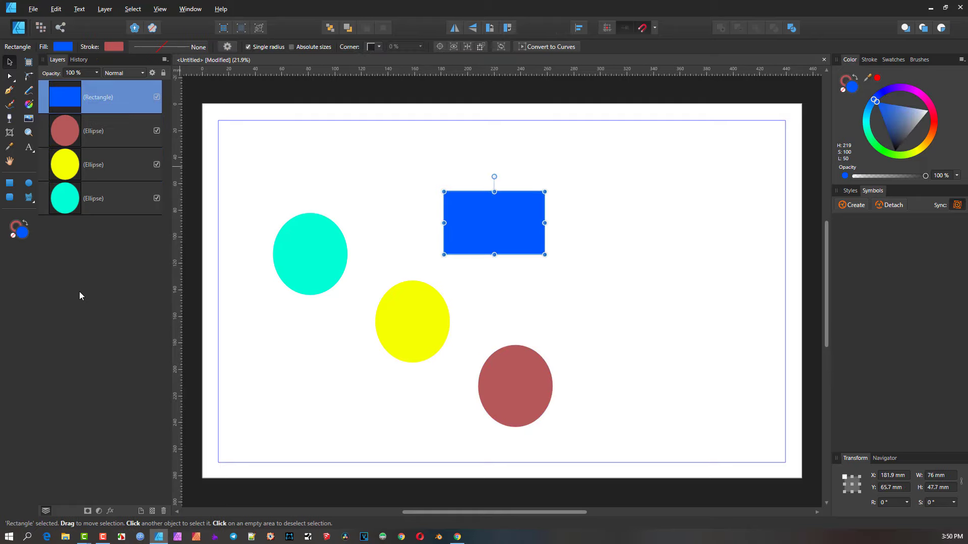
pyautogui.hotkey('alt', '[')
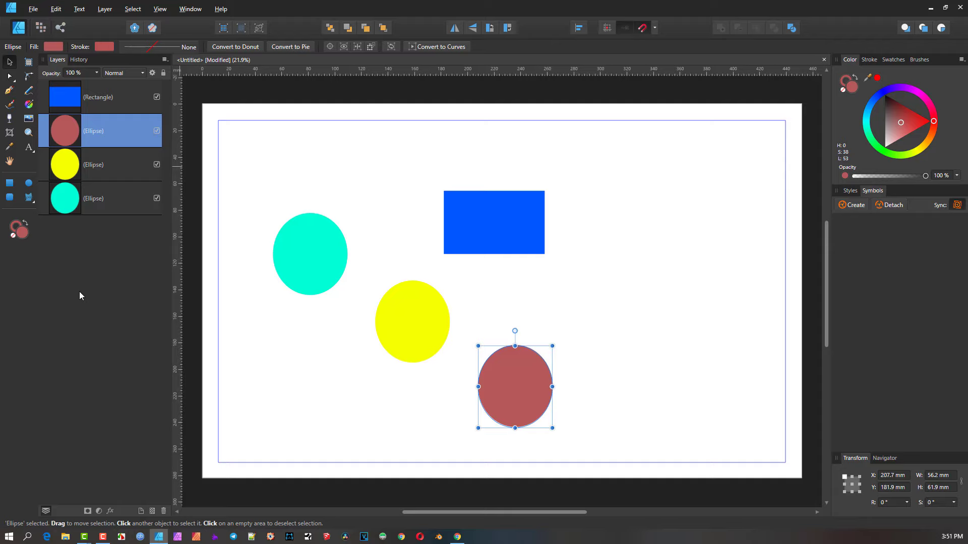
# Restack the red ellipse with Ctrl+] and Ctrl+[ so it sits between the cyan and yellow ellipses
pyautogui.hotkey('ctrl', ']')
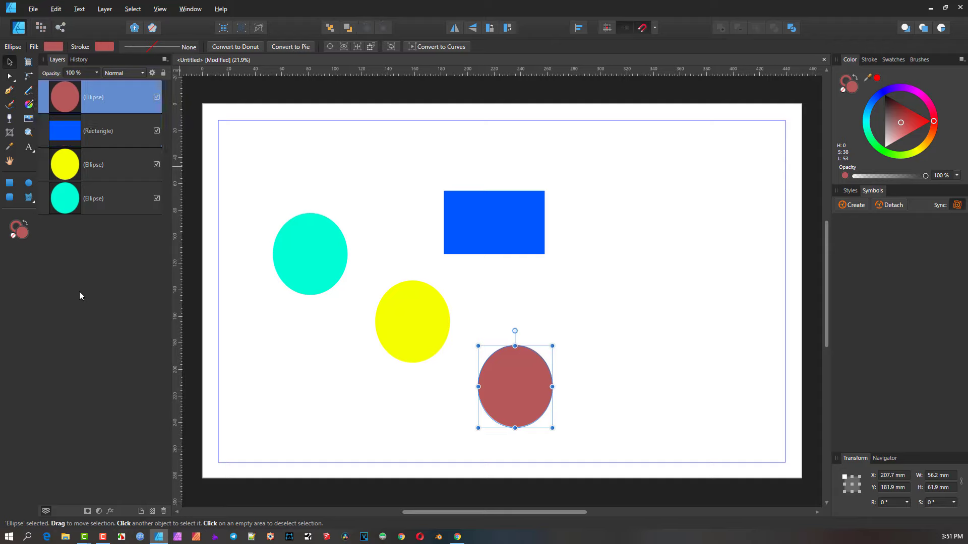
pyautogui.hotkey('ctrl', '[')
pyautogui.hotkey('ctrl', '[')
pyautogui.hotkey('ctrl', '[')
pyautogui.hotkey('ctrl', ']')
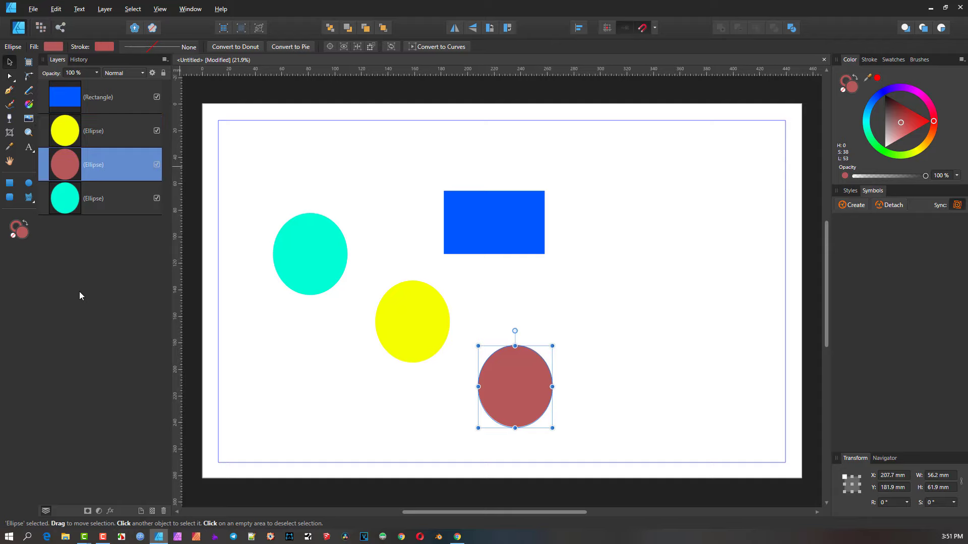
pyautogui.hotkey('ctrl', ']')
pyautogui.hotkey('ctrl', ']')
pyautogui.hotkey('ctrl', '[')
pyautogui.hotkey('ctrl', '[')
pyautogui.hotkey('alt', ']')
# Drag the cyan, yellow and red ellipses and the blue rectangle together into an overlapping cluster
pyautogui.hotkey('alt', ']')
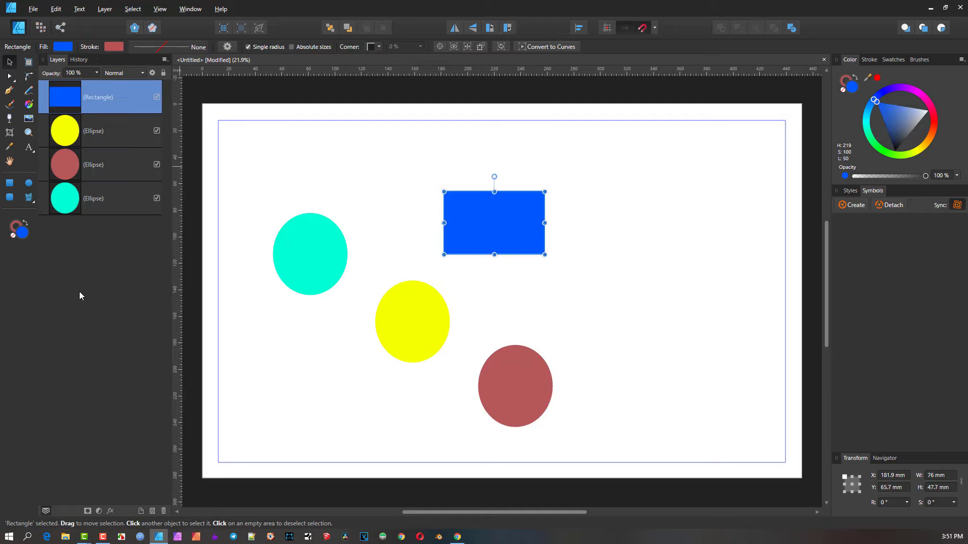
pyautogui.hotkey('alt', ']')
pyautogui.hotkey('alt', ']')
pyautogui.hotkey('alt', ']')
pyautogui.hotkey('alt', ']')
pyautogui.moveTo(316, 259); pyautogui.dragTo(363, 269)
pyautogui.moveTo(396, 308); pyautogui.dragTo(371, 272)
pyautogui.moveTo(498, 223); pyautogui.dragTo(404, 261)
pyautogui.moveTo(542, 391); pyautogui.dragTo(405, 285)
# Pick the red ellipse in the Layers panel and nudge it left to tighten the cluster
pyautogui.click(96, 100)
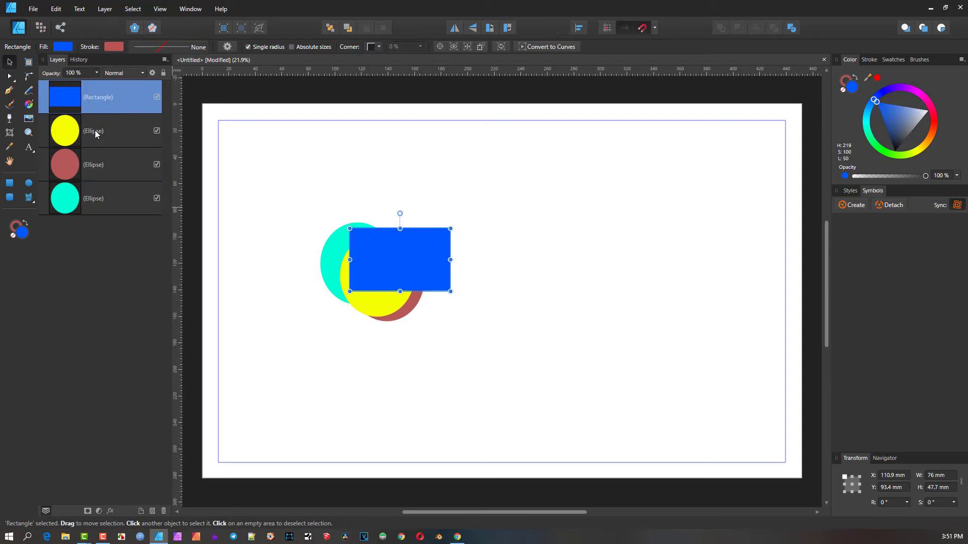
pyautogui.click(95, 132)
pyautogui.click(104, 163)
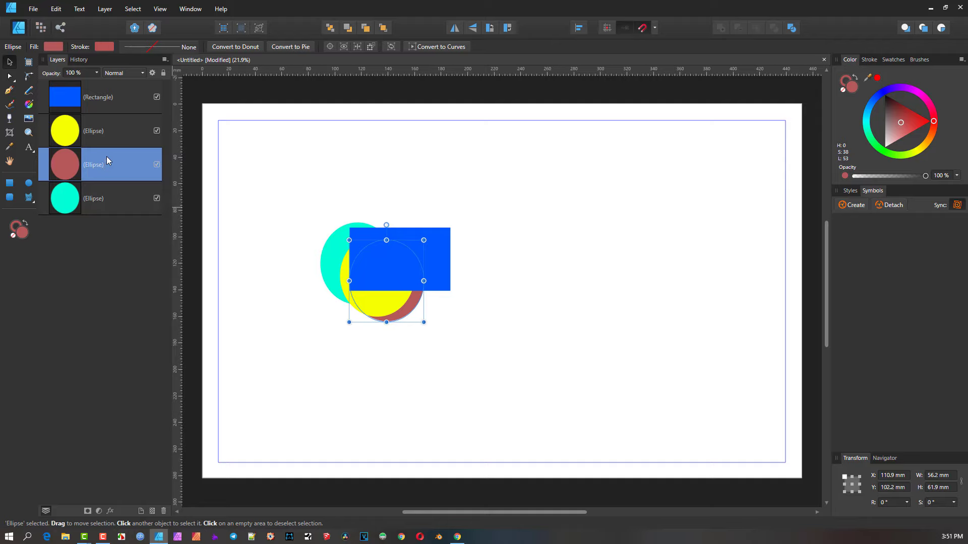
pyautogui.scroll(3, 391, 274)
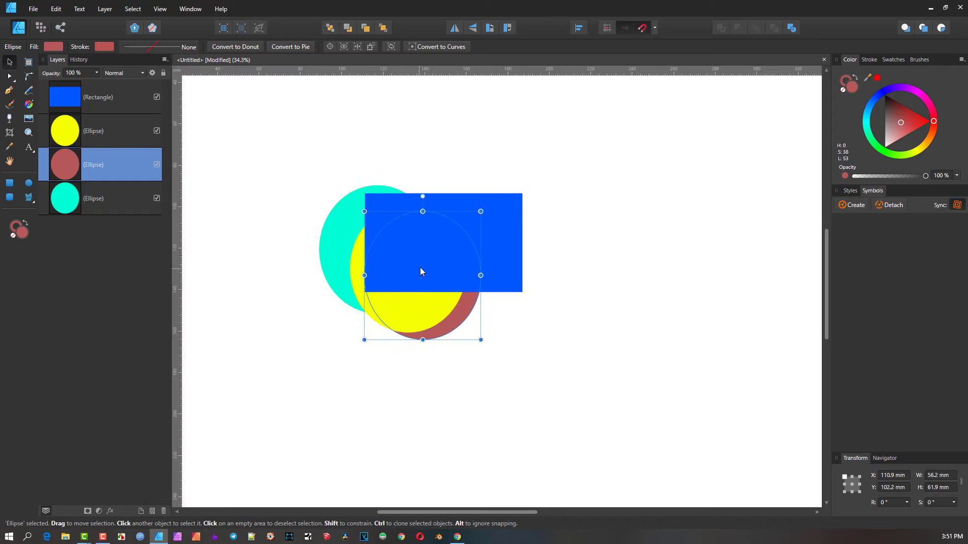
pyautogui.moveTo(440, 252); pyautogui.dragTo(389, 250)
pyautogui.click(398, 231)
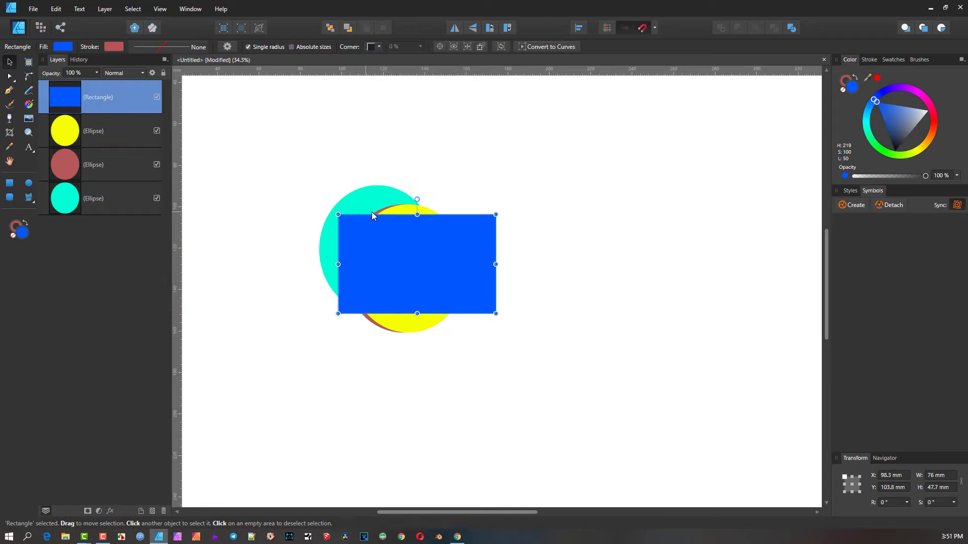
# Alt-click repeatedly to cycle the selection through the overlapping shapes
pyautogui.keyDown('alt'); pyautogui.click(394, 260); pyautogui.keyUp('alt')
pyautogui.keyDown('alt'); pyautogui.click(394, 260); pyautogui.keyUp('alt')
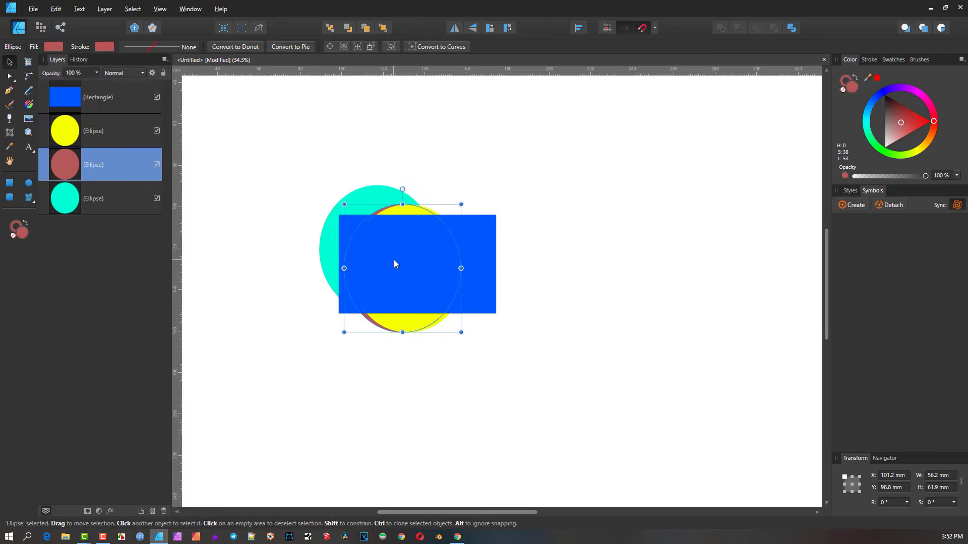
pyautogui.keyDown('alt'); pyautogui.click(394, 260); pyautogui.keyUp('alt')
pyautogui.keyDown('alt'); pyautogui.click(394, 260); pyautogui.keyUp('alt')
pyautogui.keyDown('alt'); pyautogui.click(395, 260); pyautogui.keyUp('alt')
pyautogui.keyDown('alt'); pyautogui.click(394, 260); pyautogui.keyUp('alt')
pyautogui.keyDown('alt'); pyautogui.click(394, 260); pyautogui.keyUp('alt')
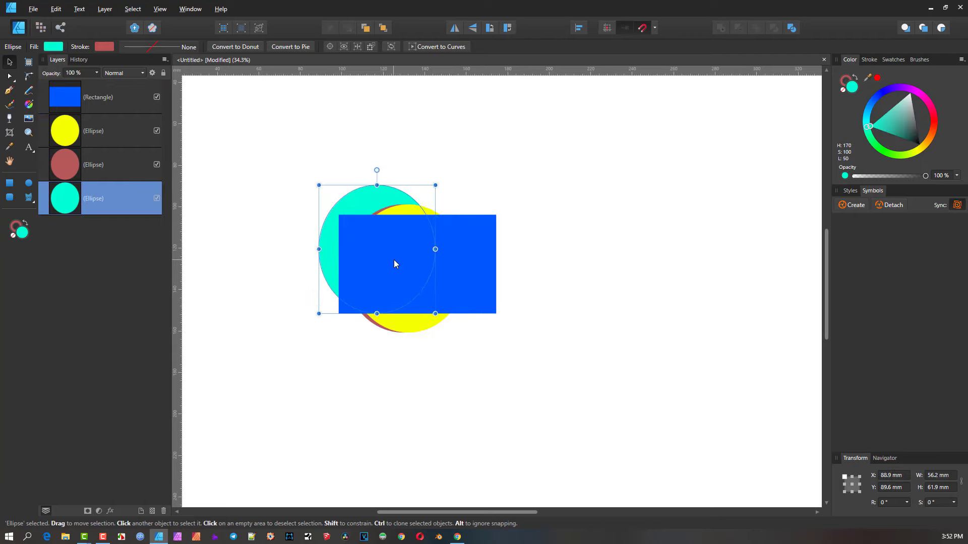
pyautogui.keyDown('alt'); pyautogui.click(394, 260); pyautogui.keyUp('alt')
pyautogui.keyDown('alt'); pyautogui.click(394, 260); pyautogui.keyUp('alt')
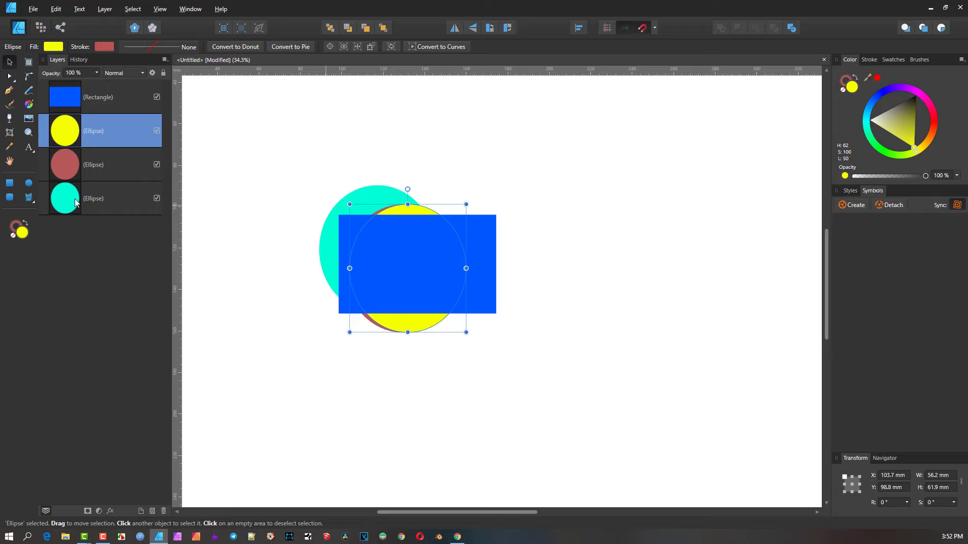
# Move the cyan ellipse behind the rectangle, shrink it to 54 × 59.9 mm, and shift it to X 105.9, Y 99.8 mm
pyautogui.click(371, 190)
pyautogui.moveTo(373, 194); pyautogui.dragTo(413, 217)
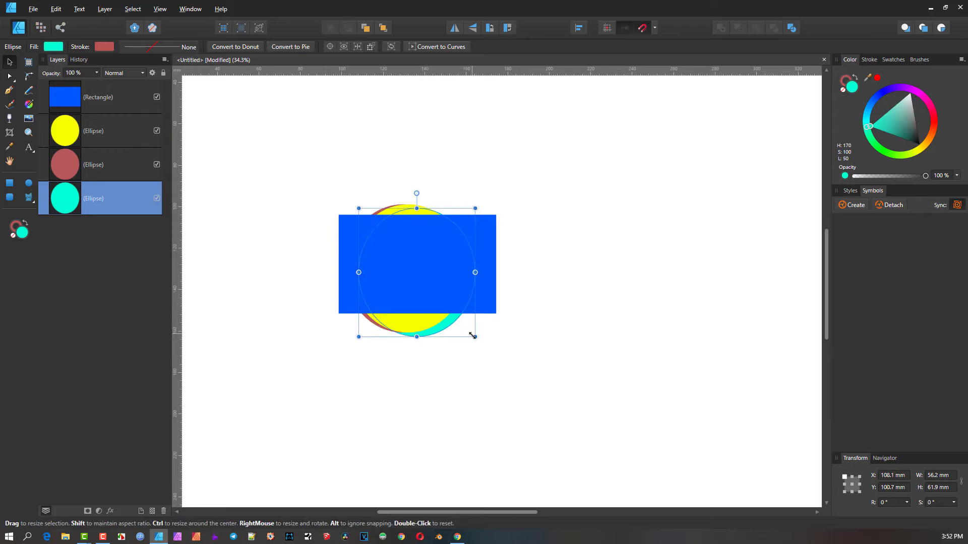
pyautogui.moveTo(475, 337); pyautogui.dragTo(471, 332)
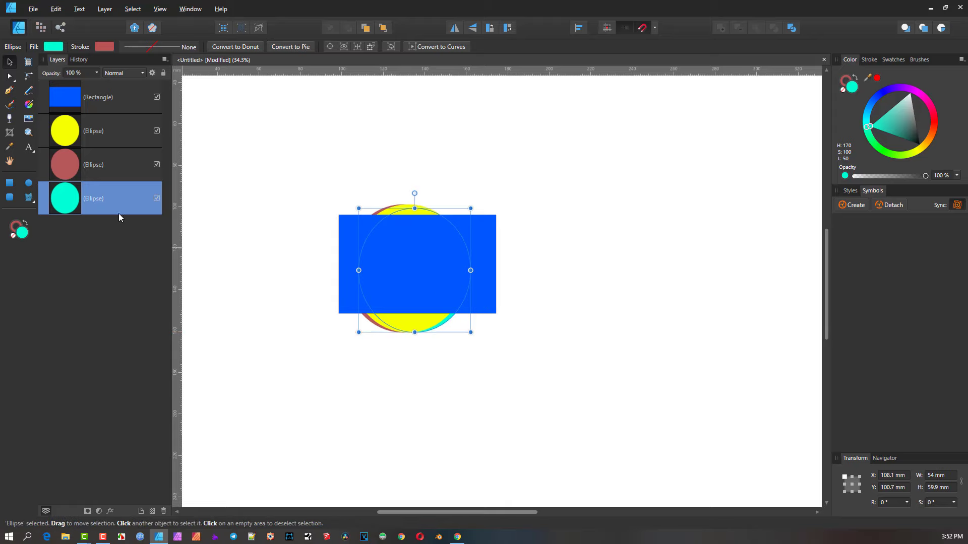
pyautogui.click(98, 99)
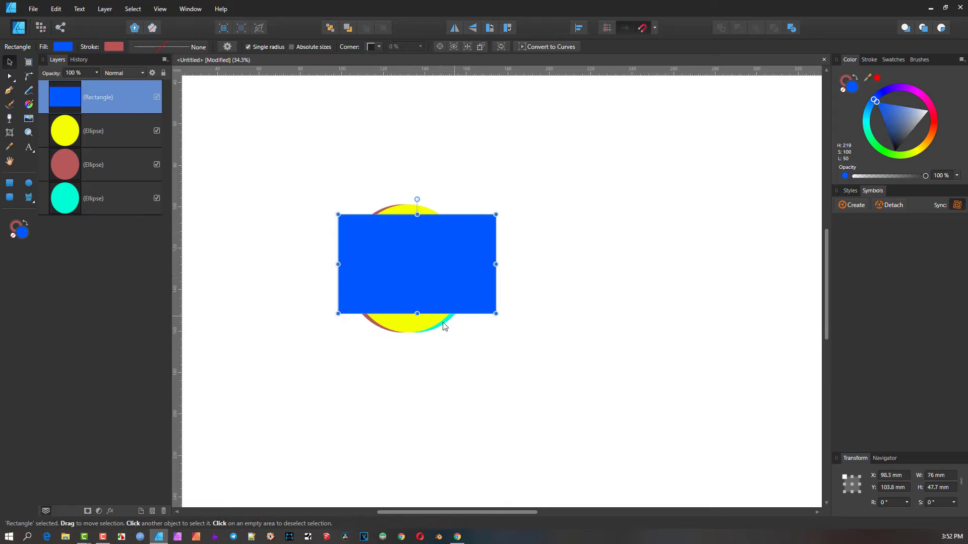
pyautogui.keyDown('alt'); pyautogui.click(428, 283); pyautogui.keyUp('alt')
pyautogui.keyDown('alt'); pyautogui.click(427, 282); pyautogui.keyUp('alt')
pyautogui.keyDown('alt'); pyautogui.click(428, 287); pyautogui.keyUp('alt')
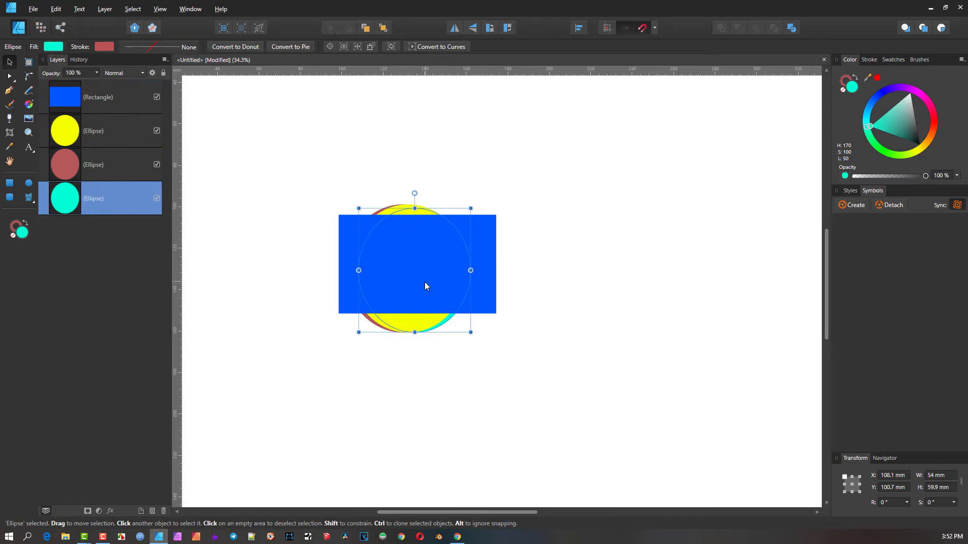
pyautogui.moveTo(425, 286)
pyautogui.mouseDown()
pyautogui.moveTo(665, 298)
pyautogui.moveTo(420, 281)
pyautogui.mouseUp()
pyautogui.click(133, 9)
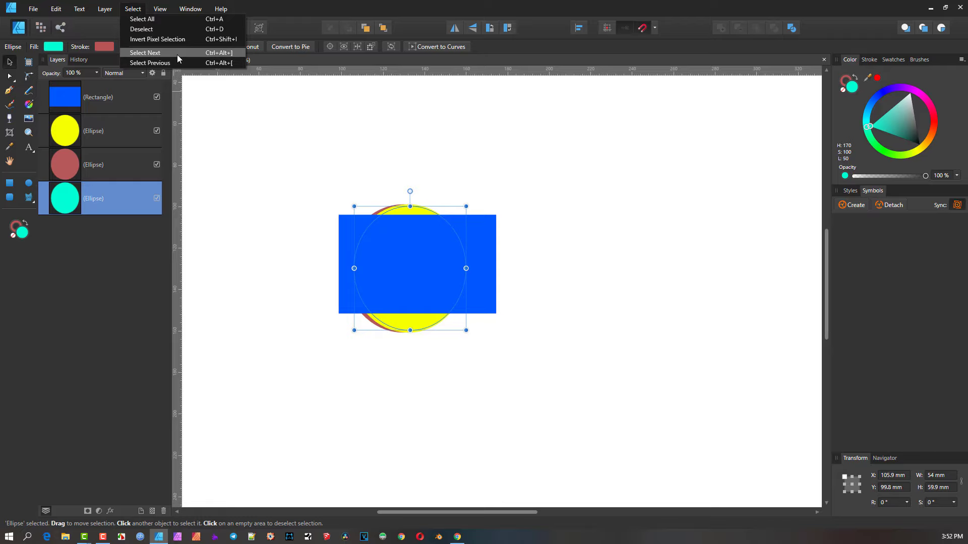
pyautogui.moveTo(202, 8)
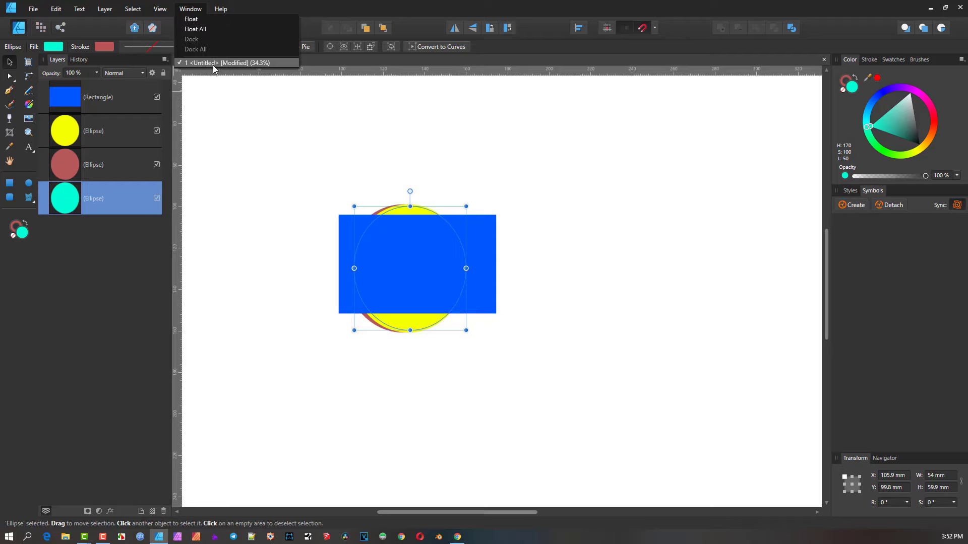
# Create a second, blank document with File > New
pyautogui.click(34, 8)
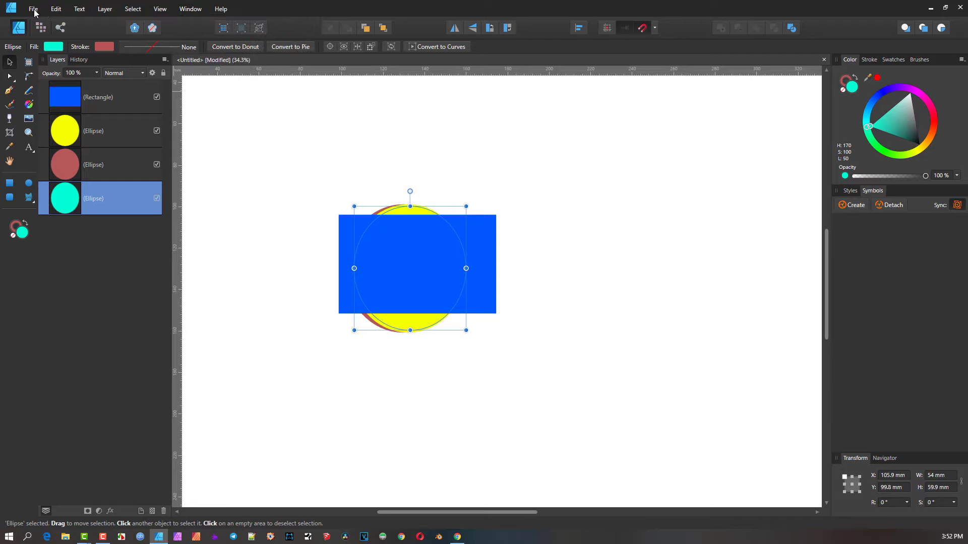
pyautogui.click(33, 8)
pyautogui.click(39, 31)
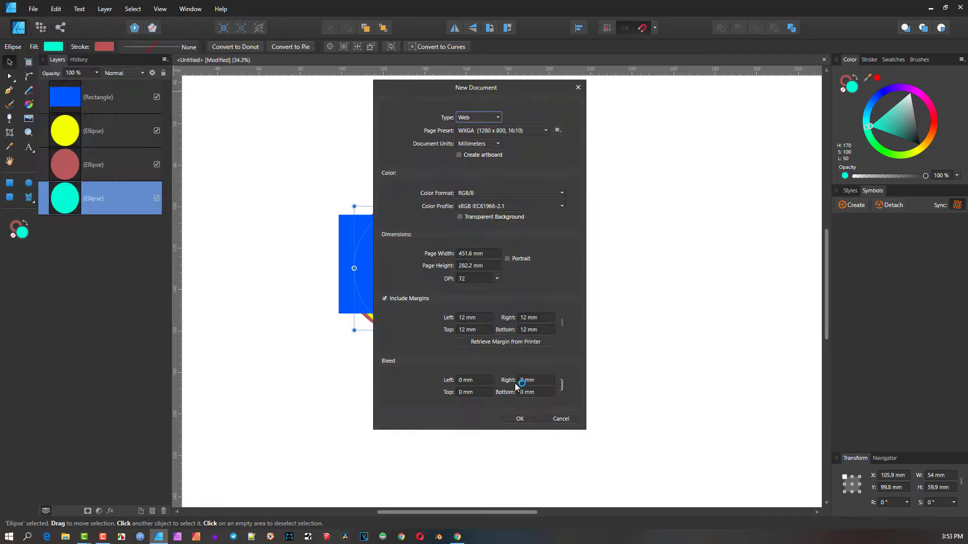
pyautogui.click(519, 418)
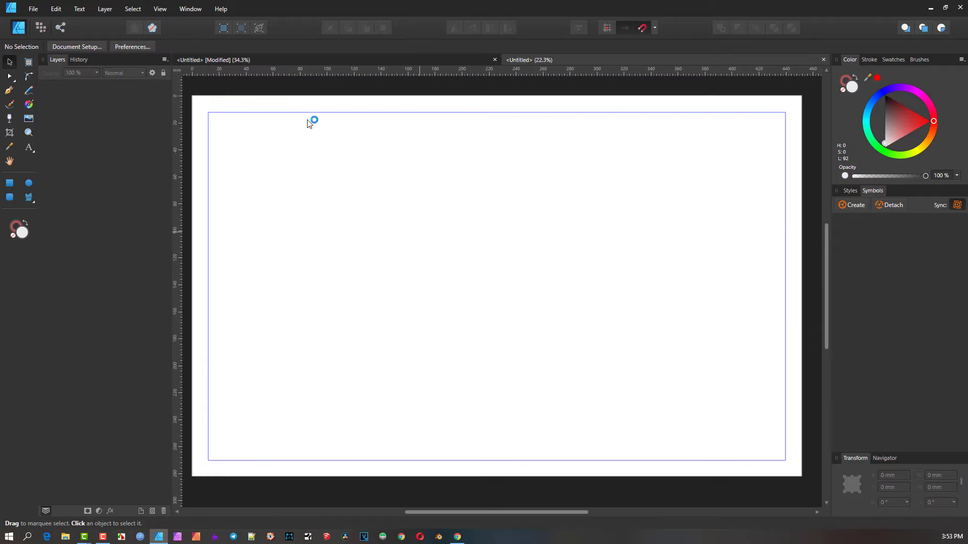
# Switch between the open documents, ending on the modified drawing with the shapes
pyautogui.click(190, 9)
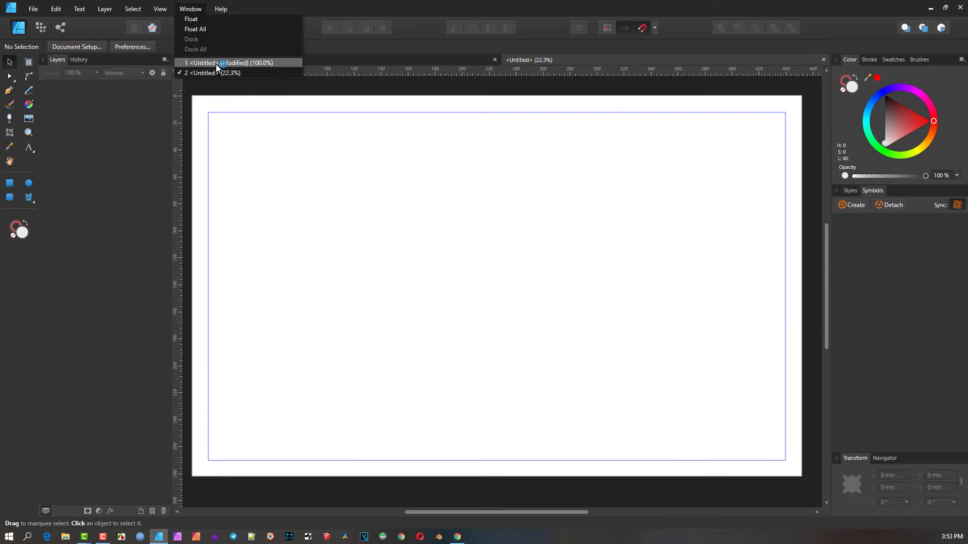
pyautogui.click(233, 62)
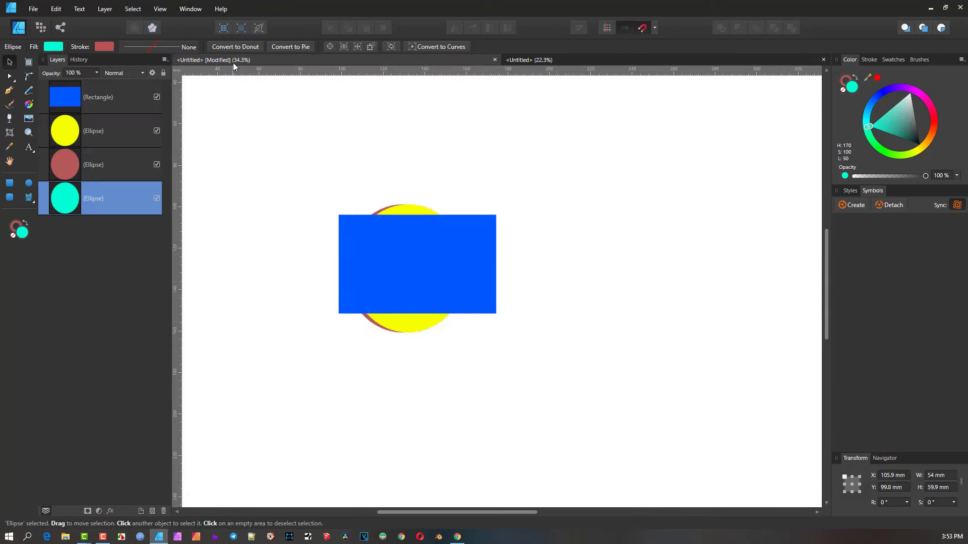
pyautogui.click(190, 8)
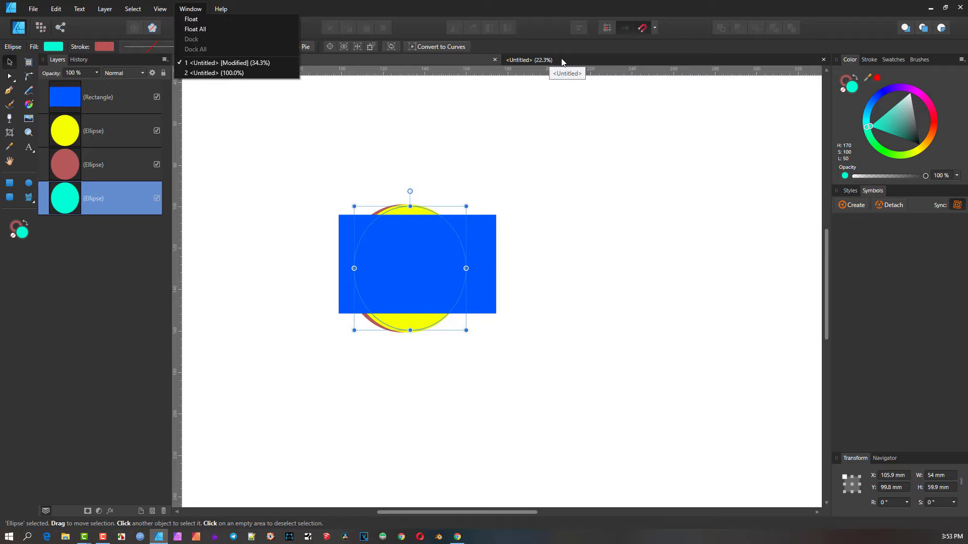
pyautogui.click(520, 61)
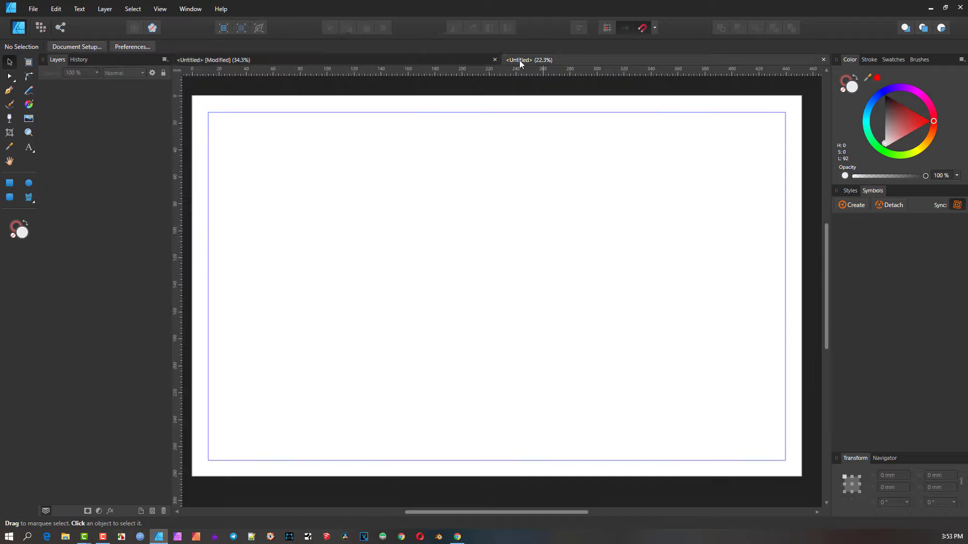
pyautogui.click(456, 61)
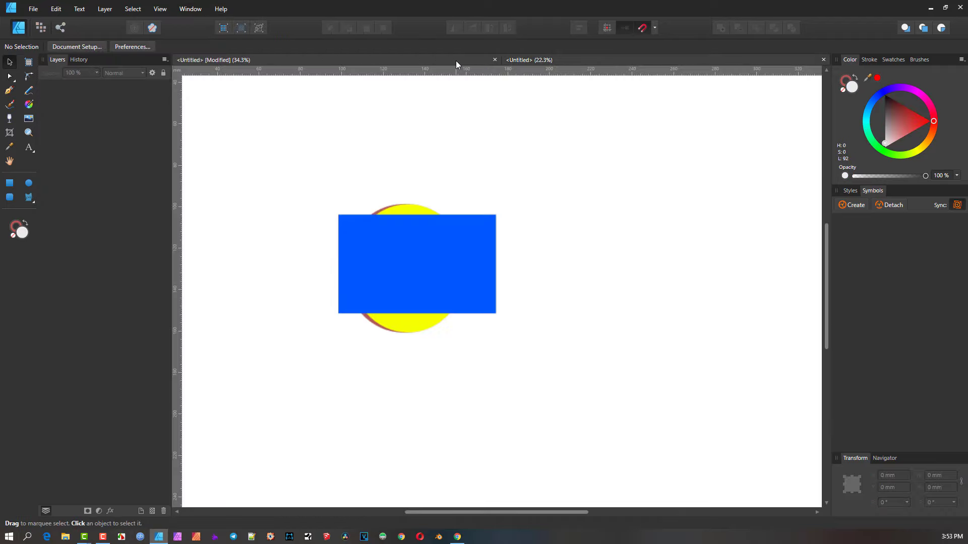
# Apply Window > Float All and drag the modified drawing's window in front of the empty one
pyautogui.click(184, 10)
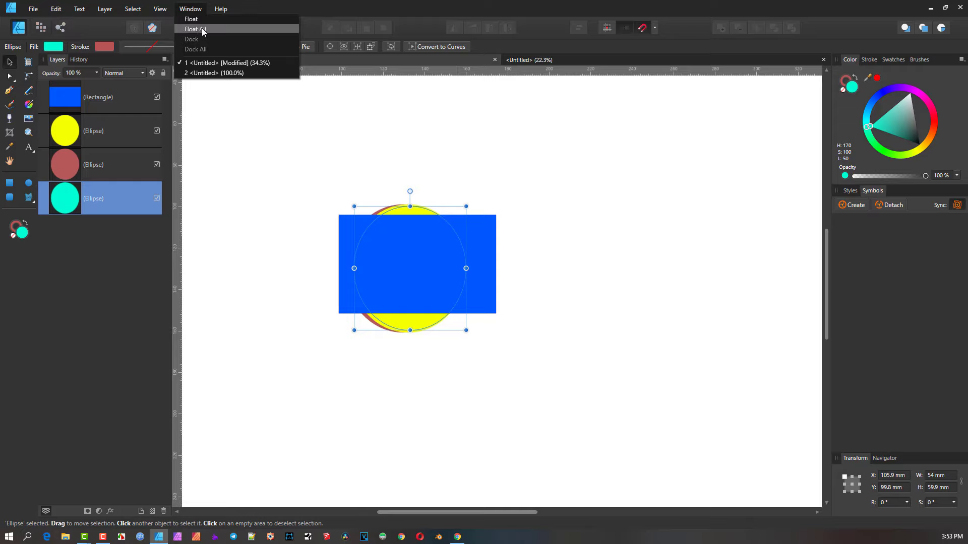
pyautogui.click(202, 29)
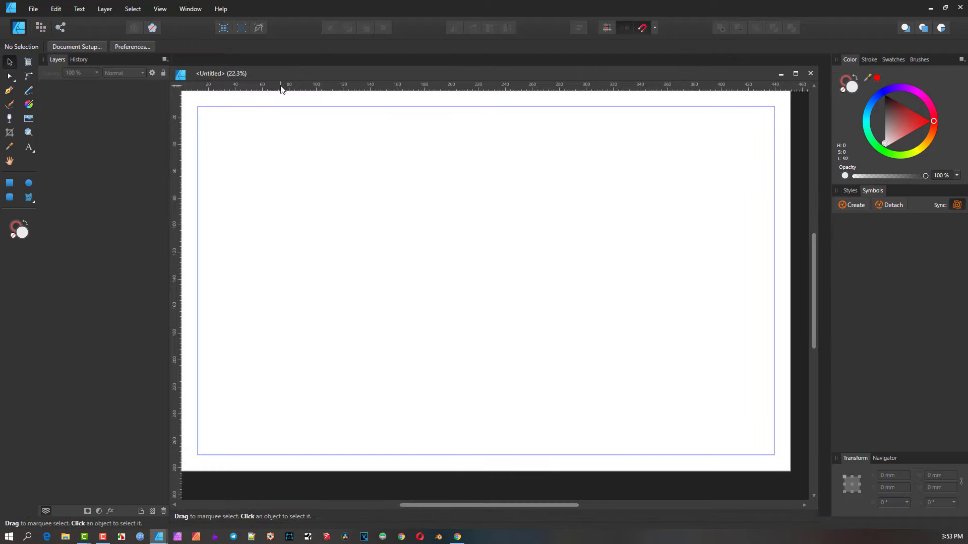
pyautogui.moveTo(298, 79); pyautogui.dragTo(360, 184)
pyautogui.moveTo(330, 76); pyautogui.dragTo(432, 220)
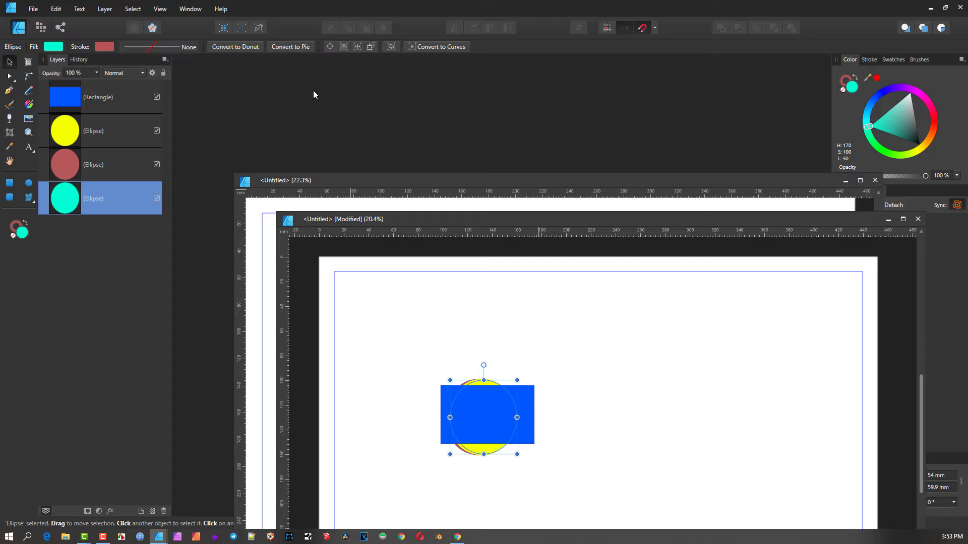
# Rearrange the floating windows, bringing the empty document's window to the front
pyautogui.moveTo(585, 219); pyautogui.dragTo(578, 138)
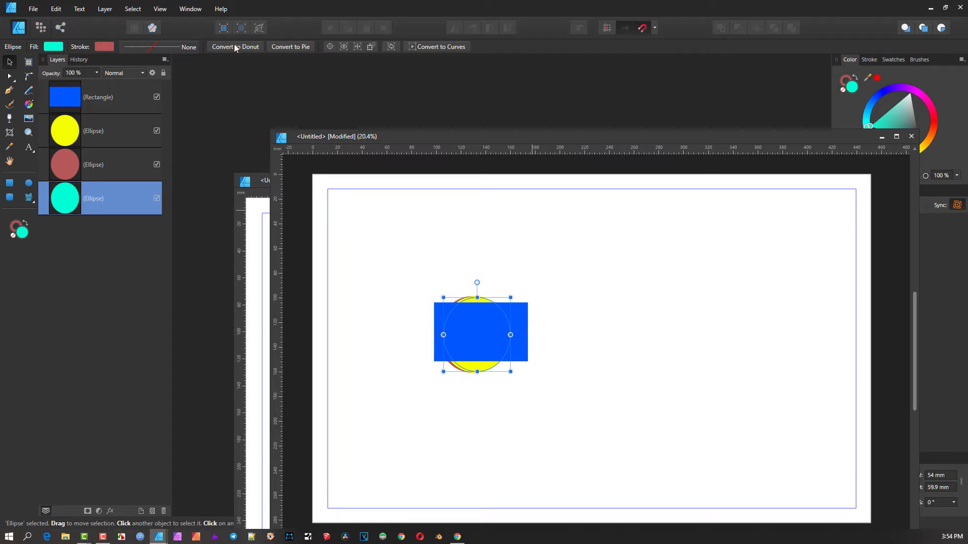
pyautogui.click(193, 10)
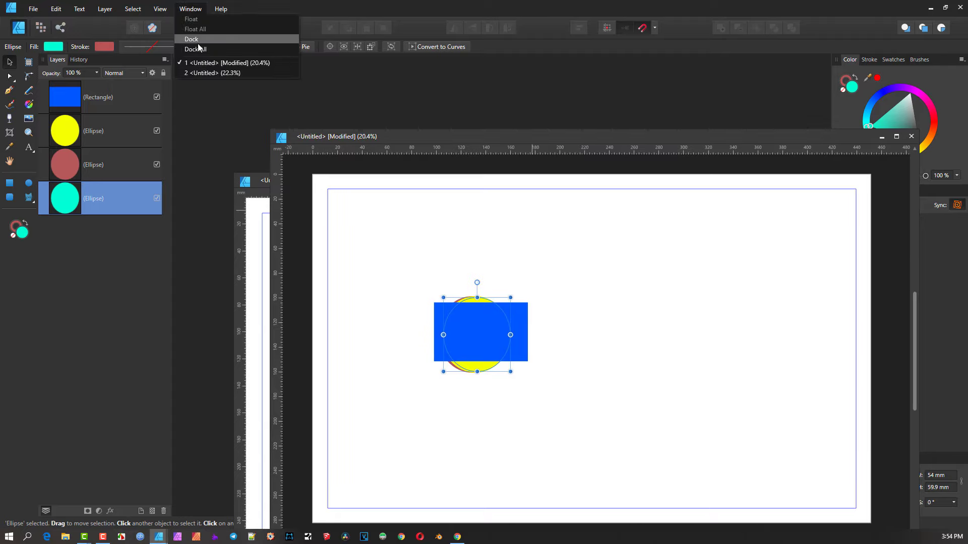
pyautogui.click(400, 138)
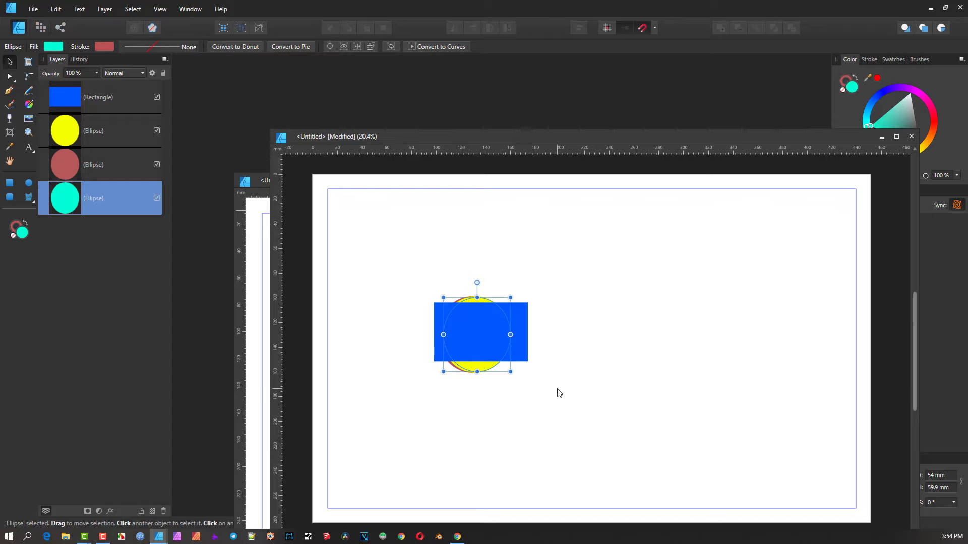
pyautogui.click(261, 183)
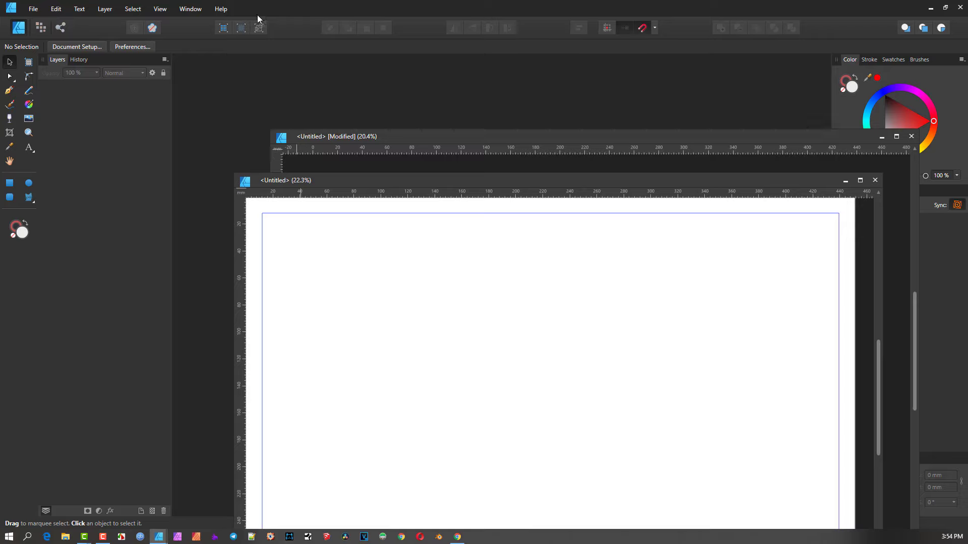
pyautogui.click(190, 9)
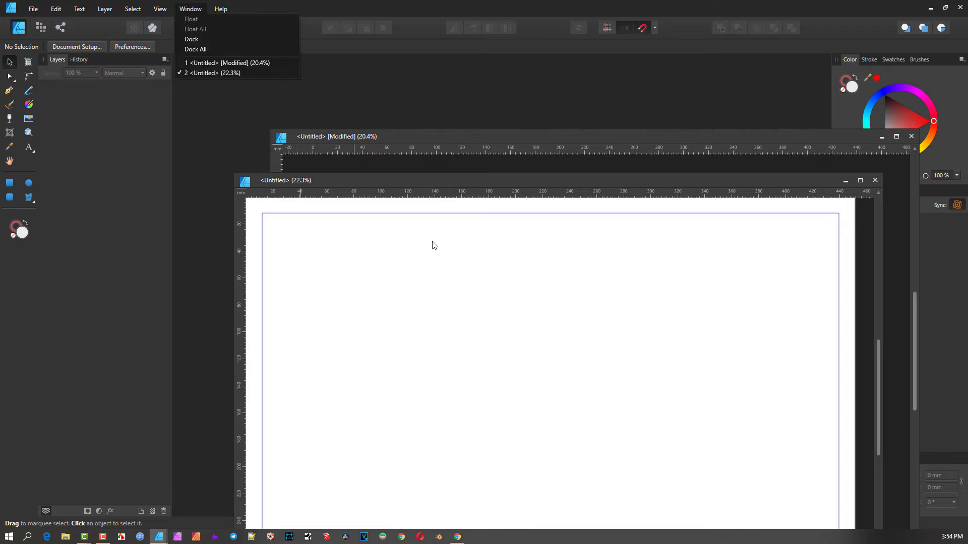
pyautogui.click(406, 177)
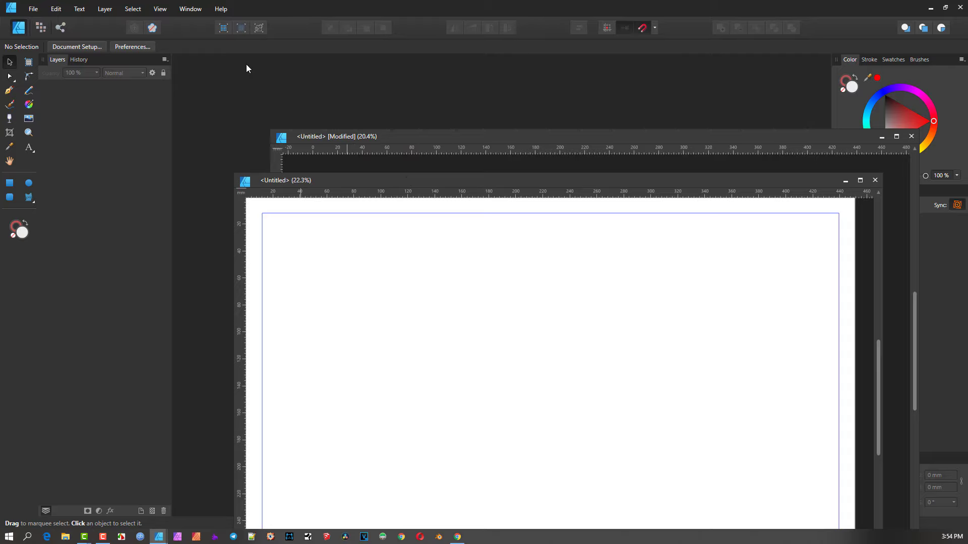
# Dock each document as a tab, float them again, then choose Window > Dock All
pyautogui.click(188, 10)
pyautogui.click(192, 40)
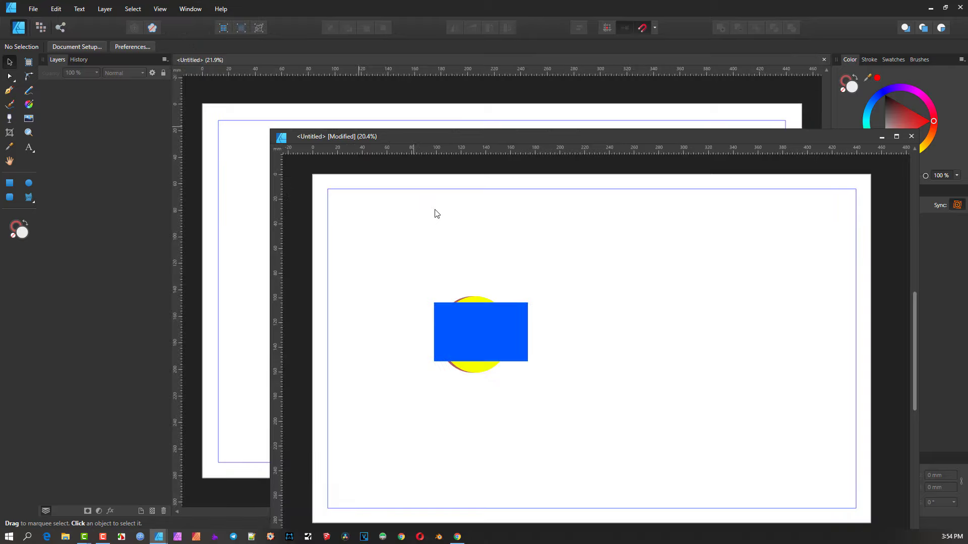
pyautogui.moveTo(416, 137); pyautogui.dragTo(385, 197)
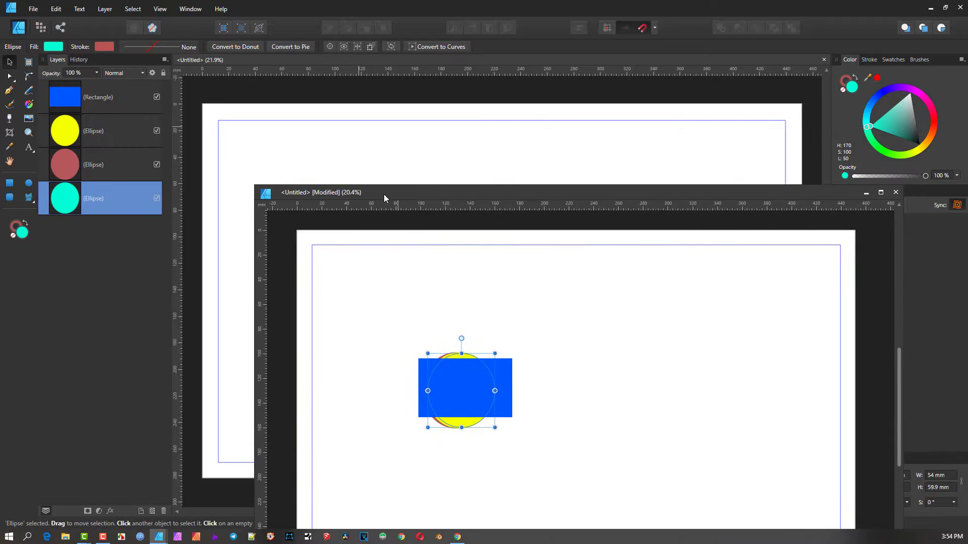
pyautogui.click(190, 11)
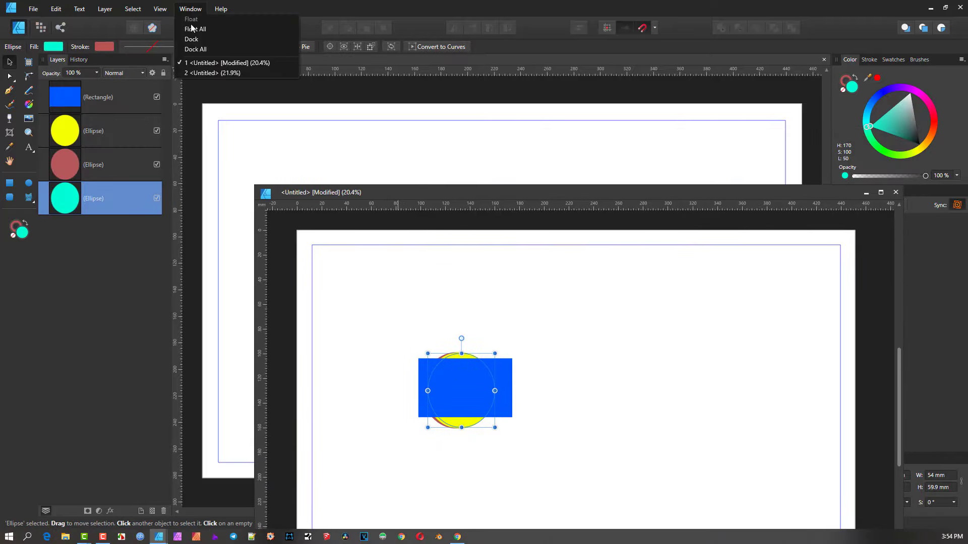
pyautogui.click(201, 48)
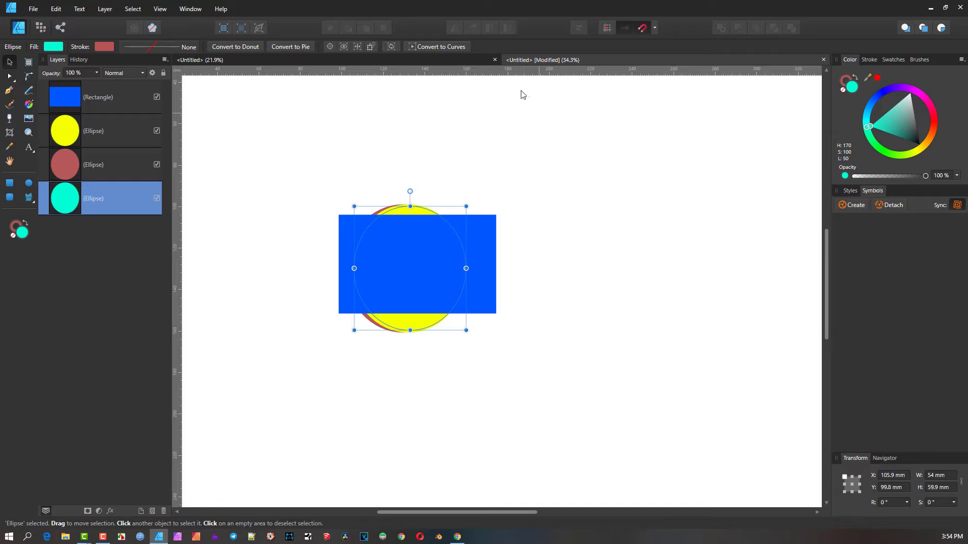
pyautogui.click(186, 11)
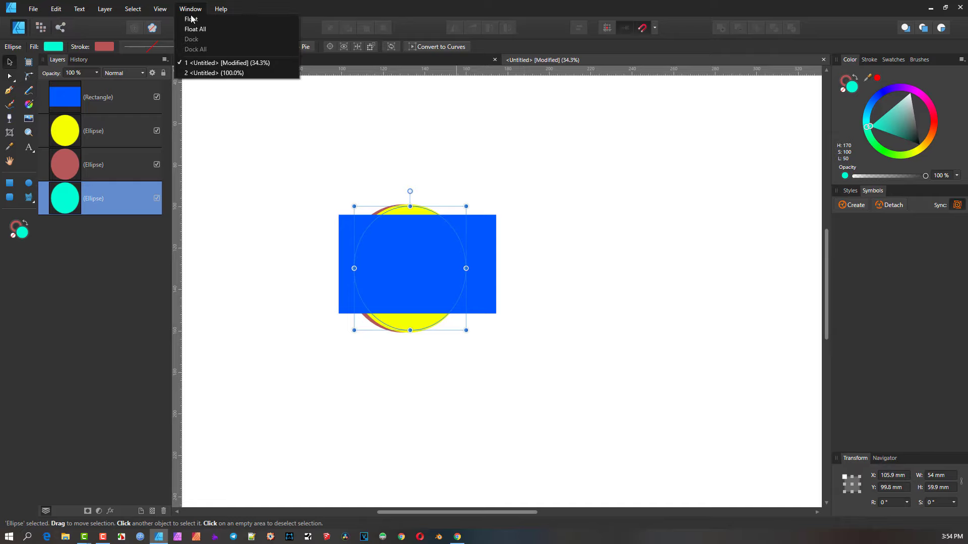
pyautogui.click(196, 28)
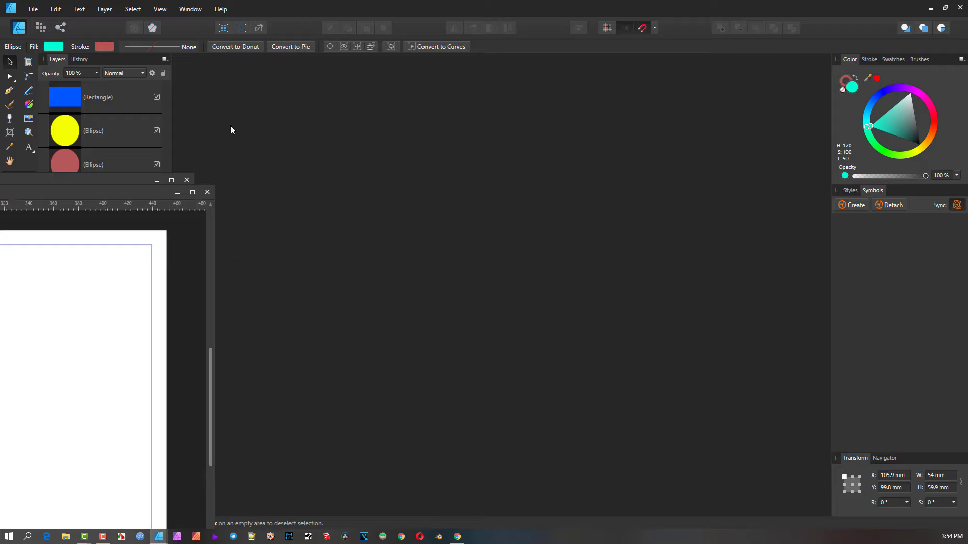
pyautogui.click(187, 11)
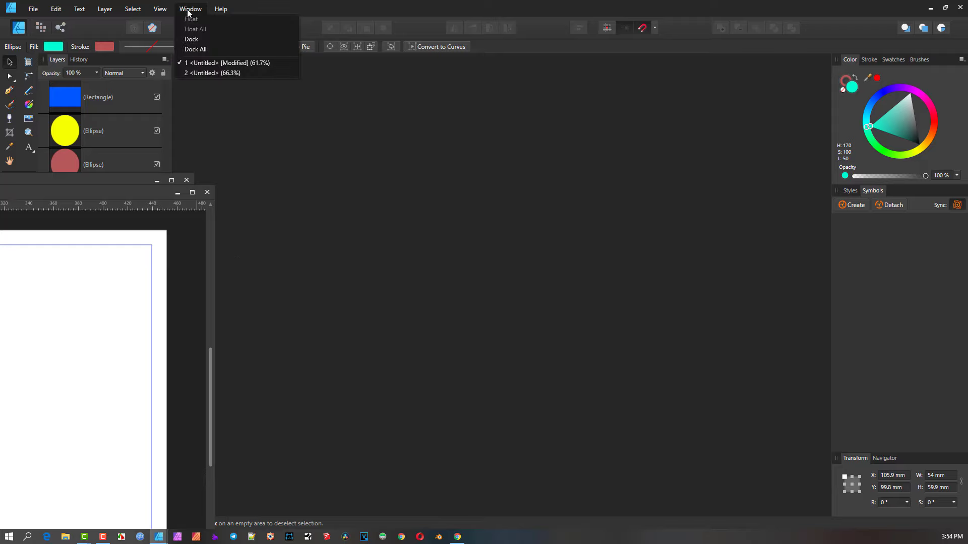
pyautogui.click(198, 50)
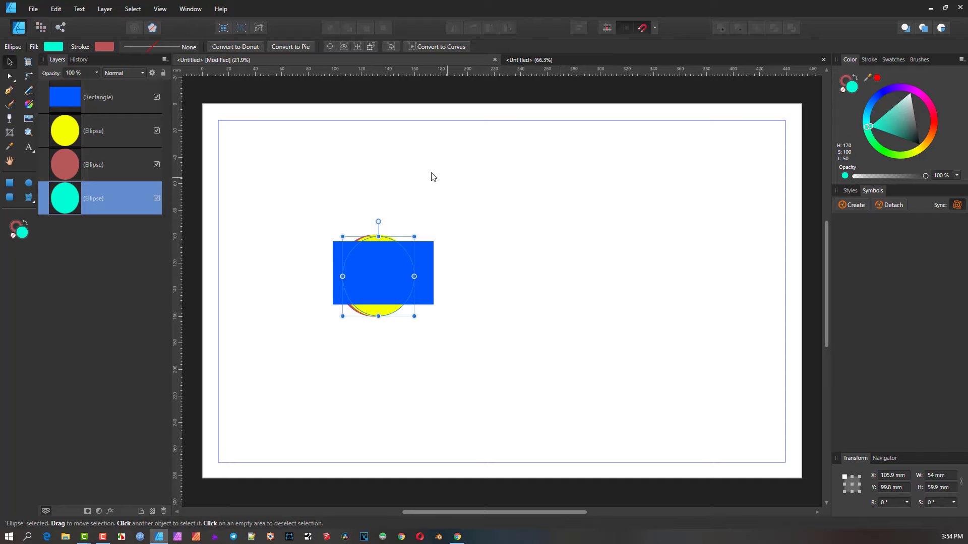
# Browse the View > Studio submenu, then show the View > Zoom submenu
pyautogui.click(190, 10)
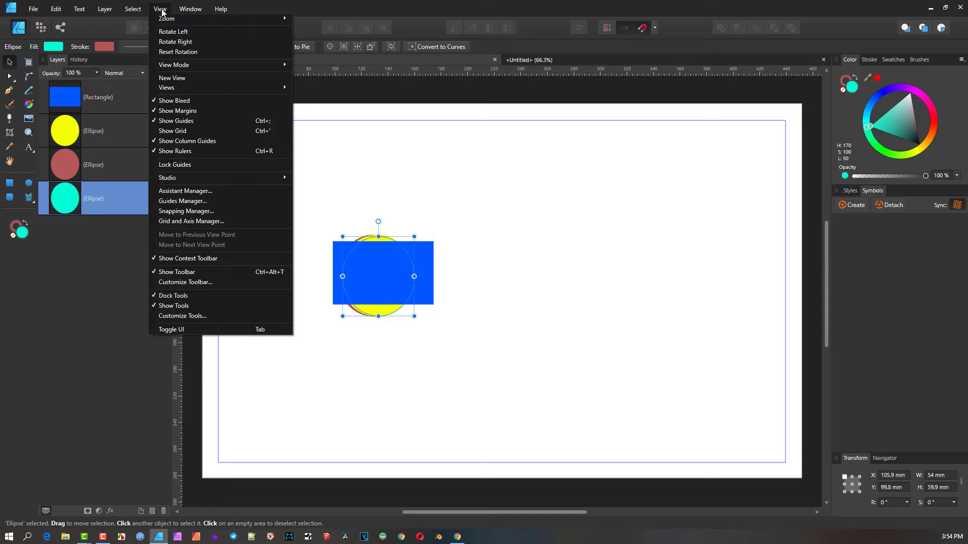
pyautogui.moveTo(195, 178)
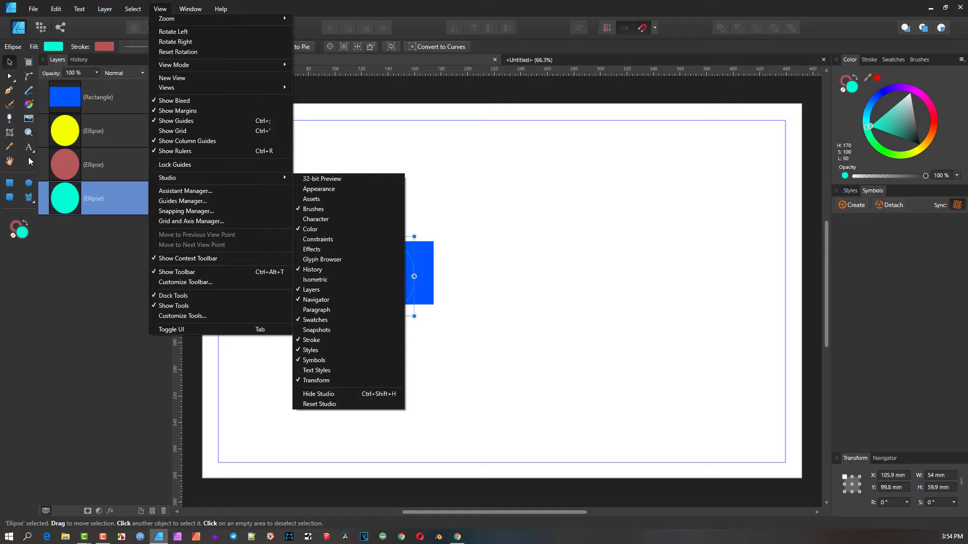
pyautogui.click(161, 9)
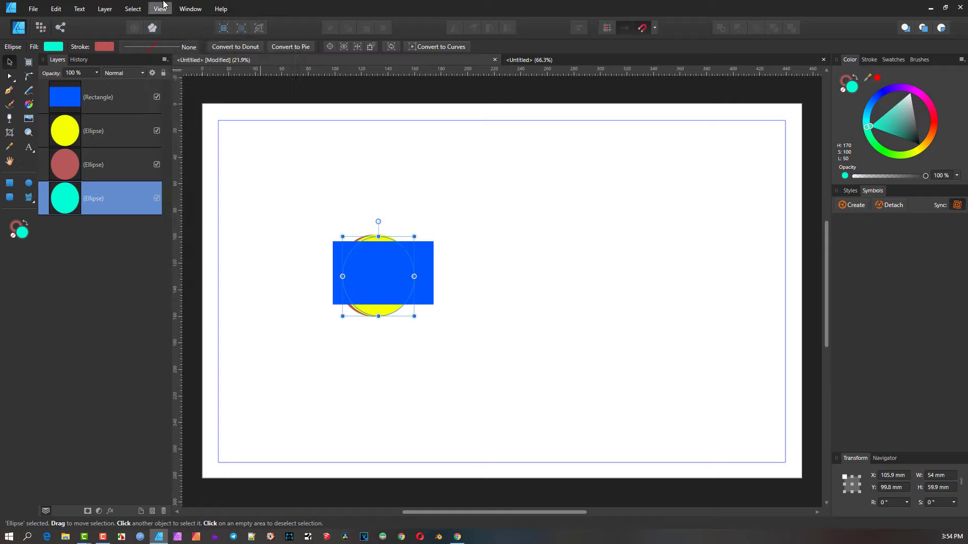
pyautogui.click(162, 7)
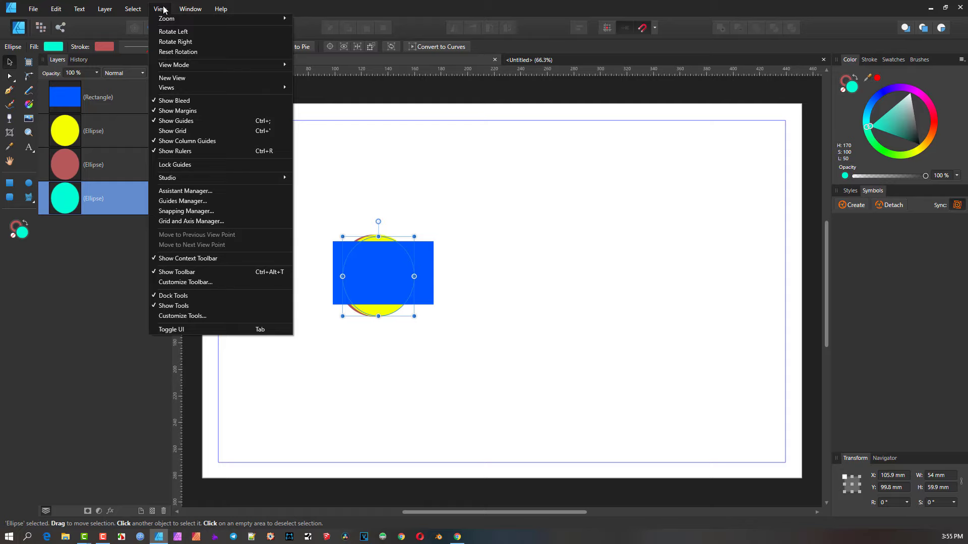
pyautogui.moveTo(164, 20)
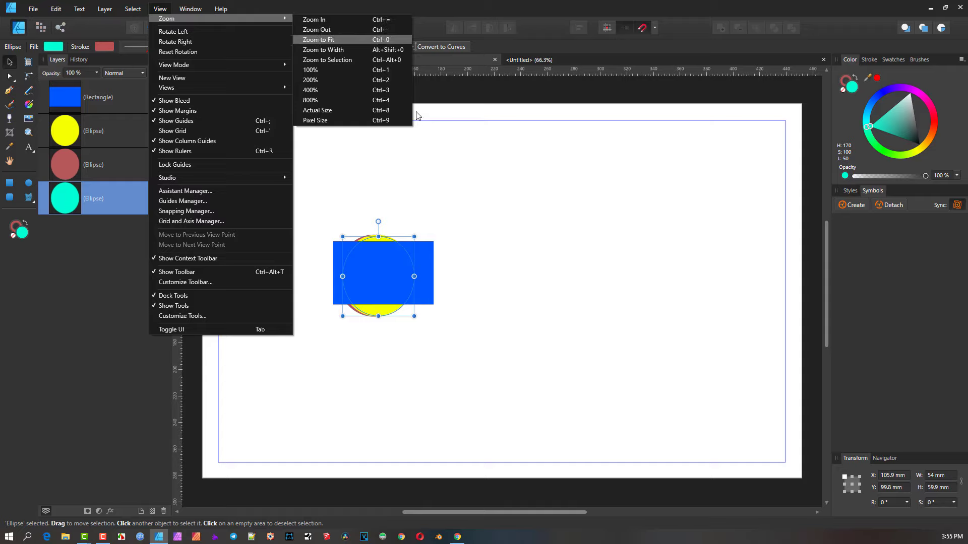
# Deselect everything, zoom in to inspect the stacked shapes, then fit the whole page in view
pyautogui.click(508, 228)
pyautogui.scroll(-3, 444, 244)
pyautogui.moveTo(440, 246); pyautogui.dragTo(565, 271)
pyautogui.scroll(10, 565, 271)
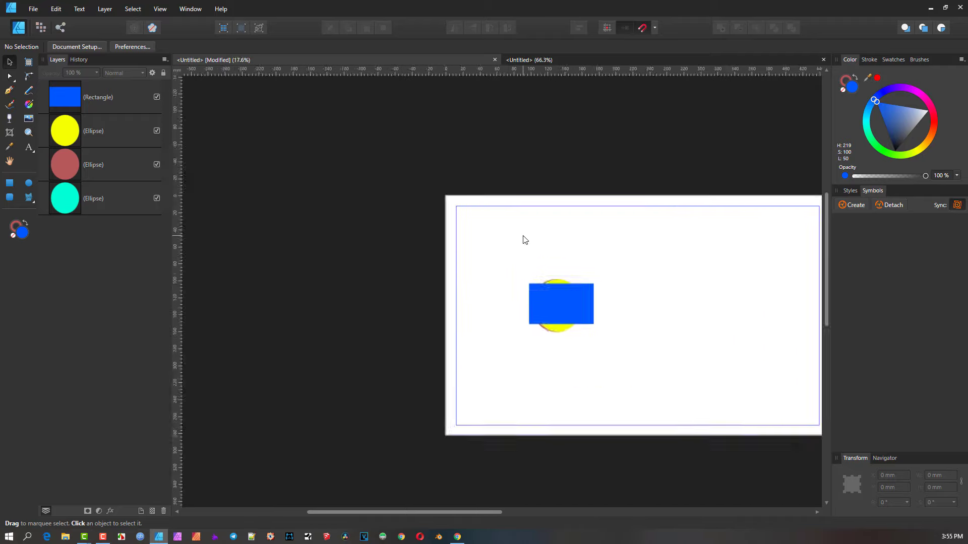
pyautogui.scroll(3, 484, 139)
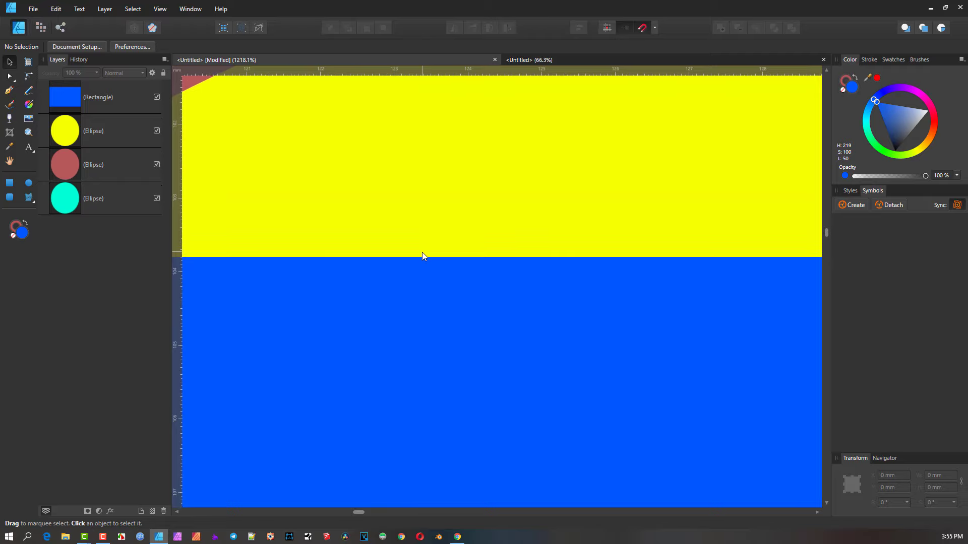
pyautogui.hotkey('ctrl', '0')
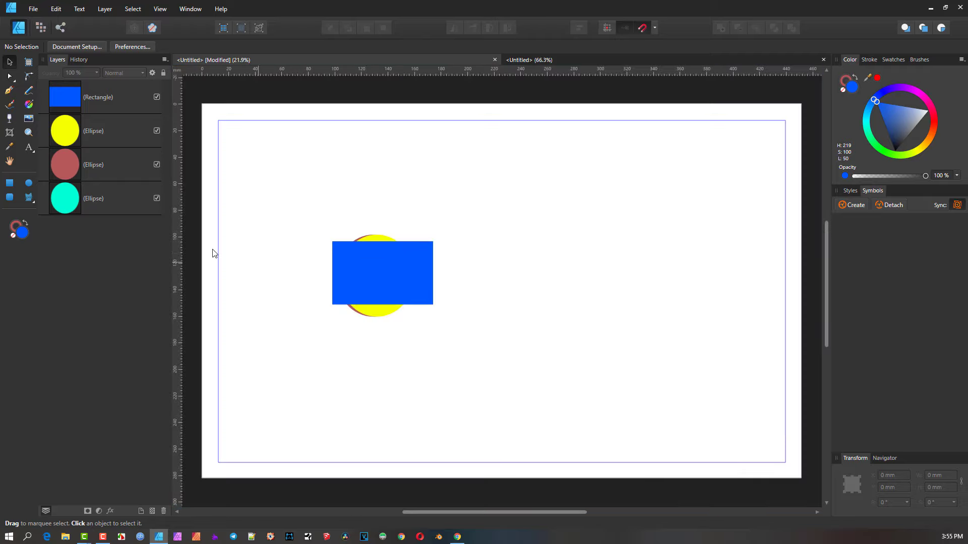
pyautogui.click(162, 9)
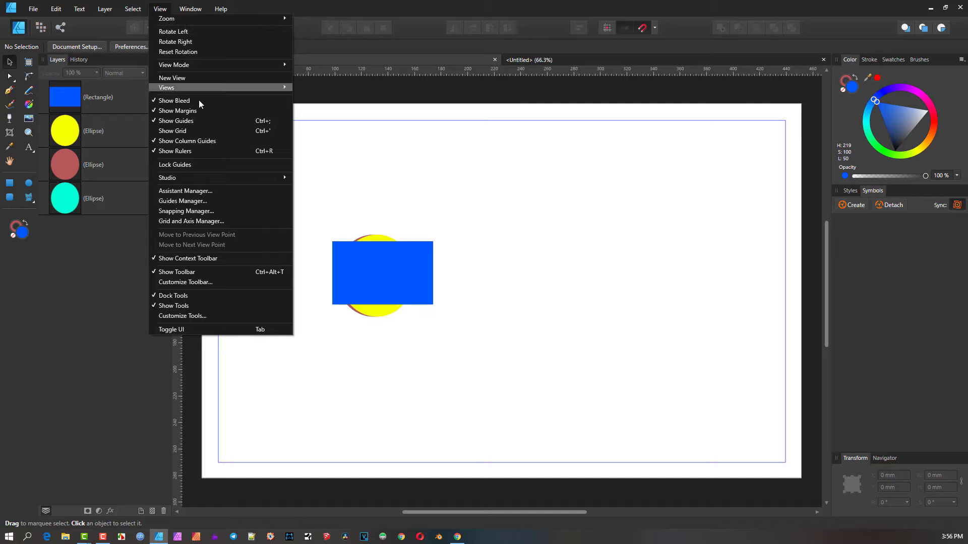
# Select the blue rectangle and rotate it to 4.6° over the ellipses
pyautogui.click(363, 258)
pyautogui.click(364, 258)
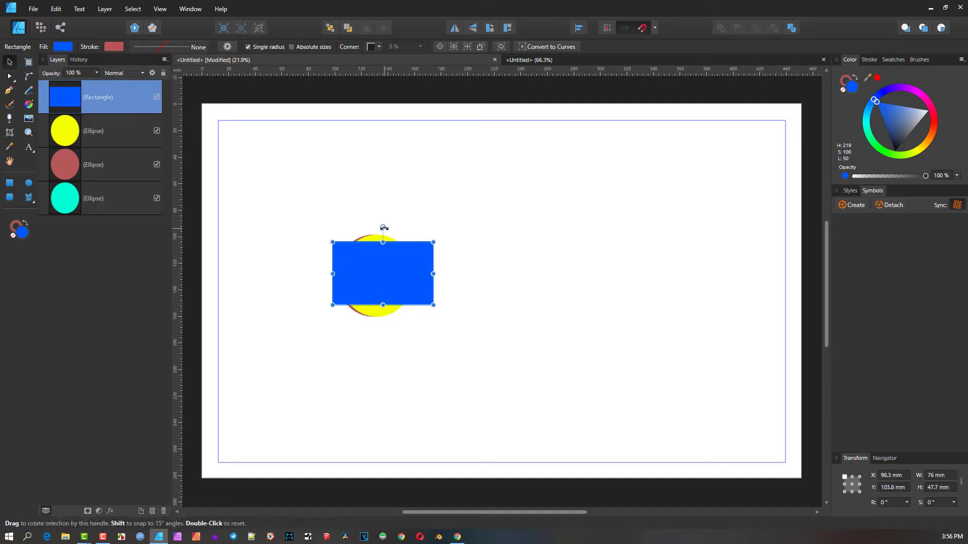
pyautogui.moveTo(380, 228)
pyautogui.mouseDown()
pyautogui.moveTo(356, 233)
pyautogui.moveTo(380, 228)
pyautogui.mouseUp()
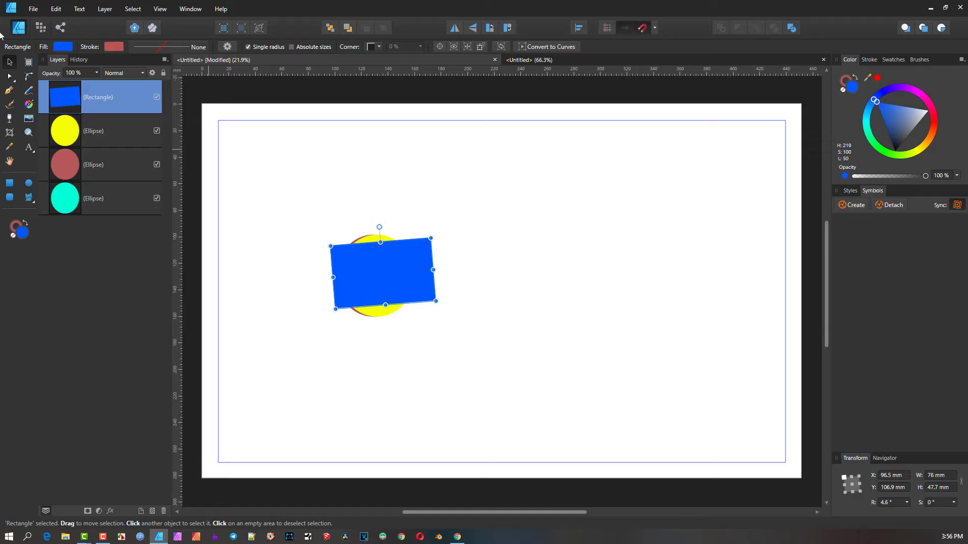
pyautogui.click(160, 8)
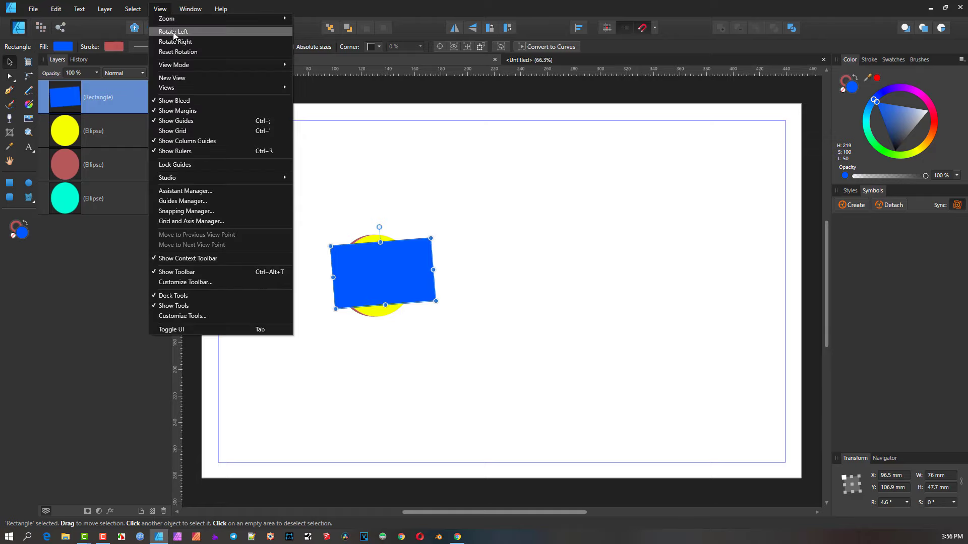
pyautogui.click(173, 32)
pyautogui.click(161, 9)
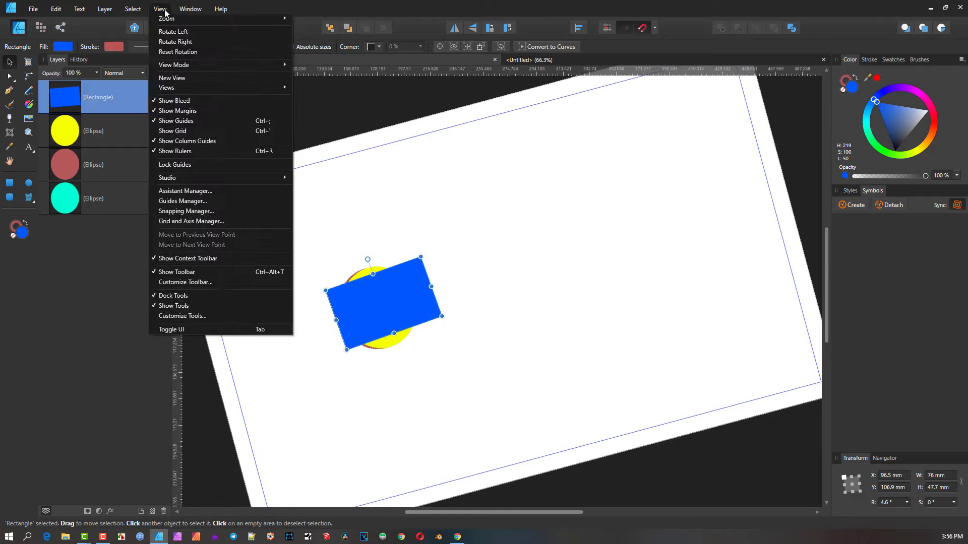
pyautogui.click(174, 53)
pyautogui.click(167, 14)
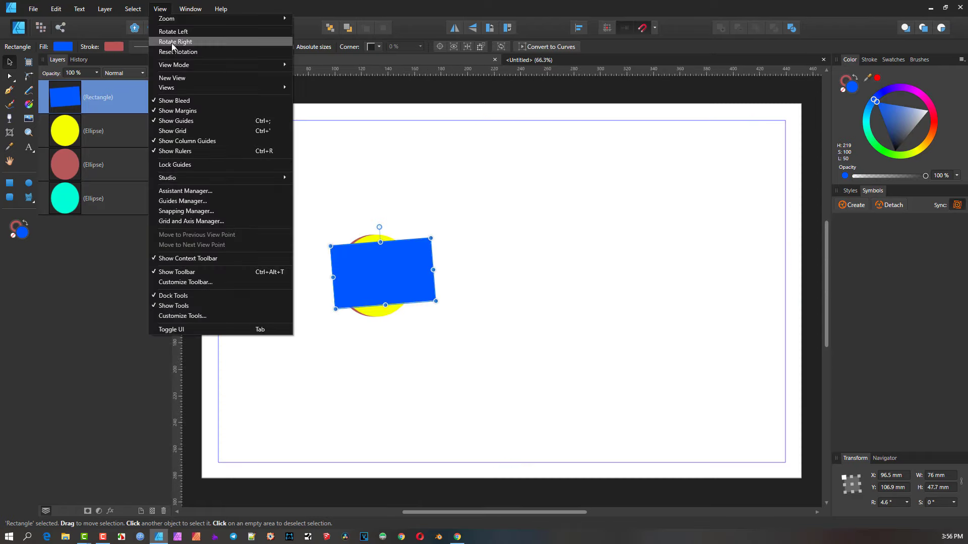
pyautogui.click(174, 41)
pyautogui.click(162, 11)
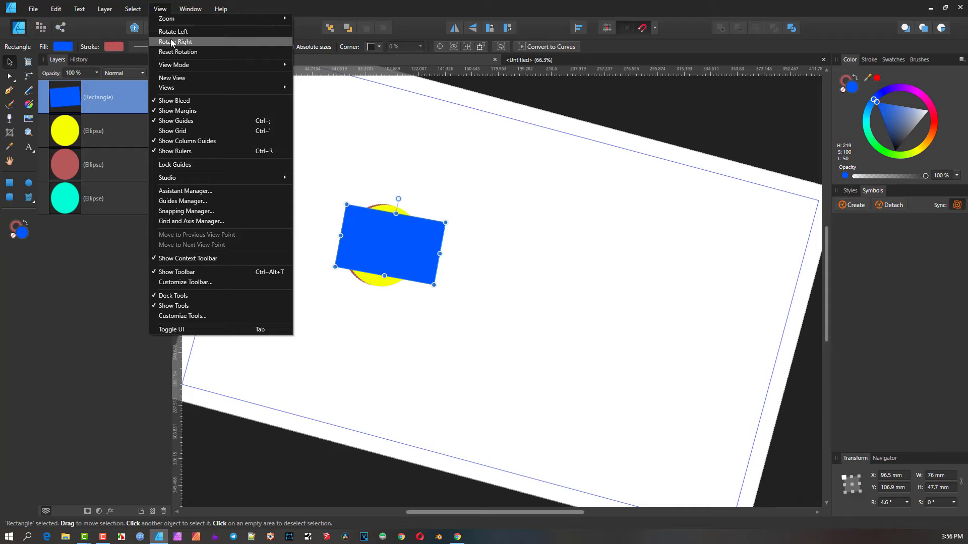
pyautogui.click(172, 43)
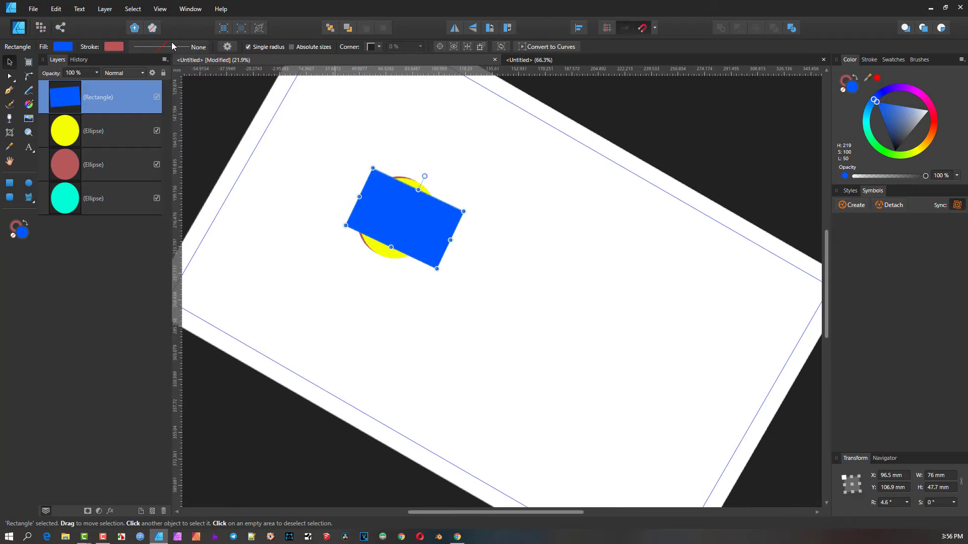
pyautogui.click(162, 11)
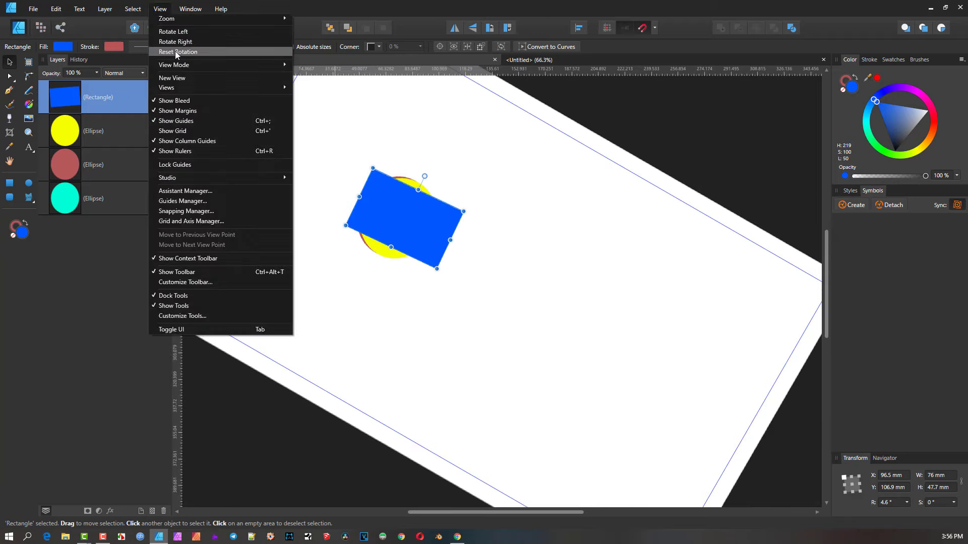
pyautogui.click(177, 52)
pyautogui.click(161, 9)
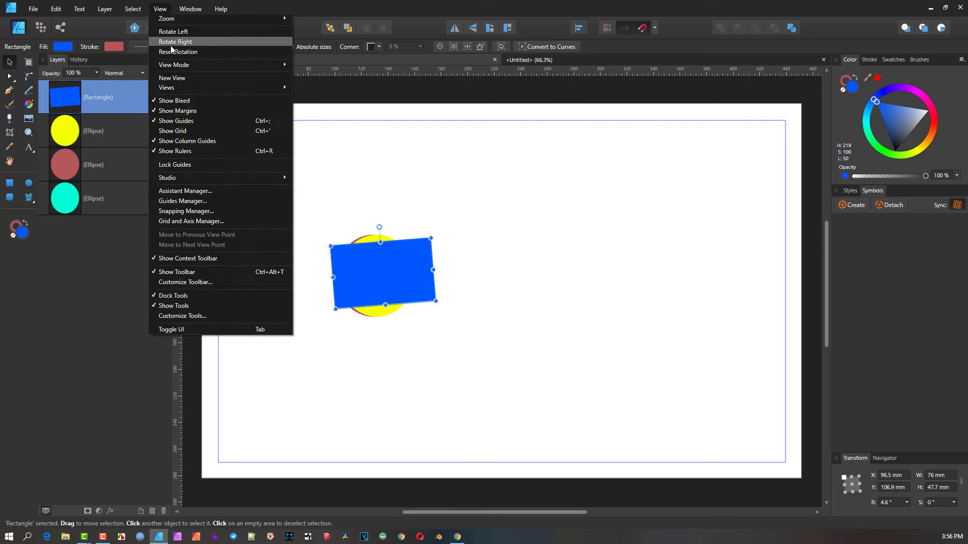
pyautogui.moveTo(175, 65)
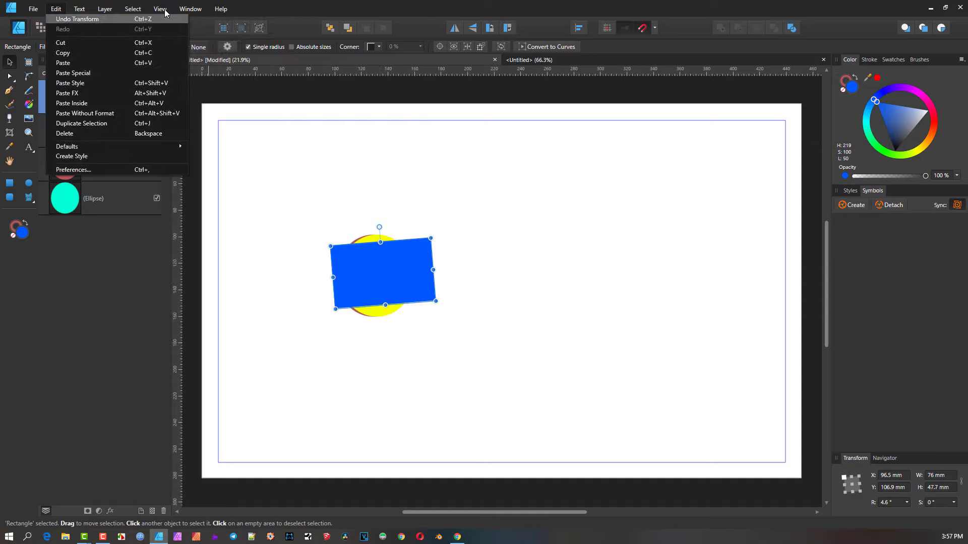
# Bring up the View Mode submenu showing the Split View option
pyautogui.moveTo(184, 65)
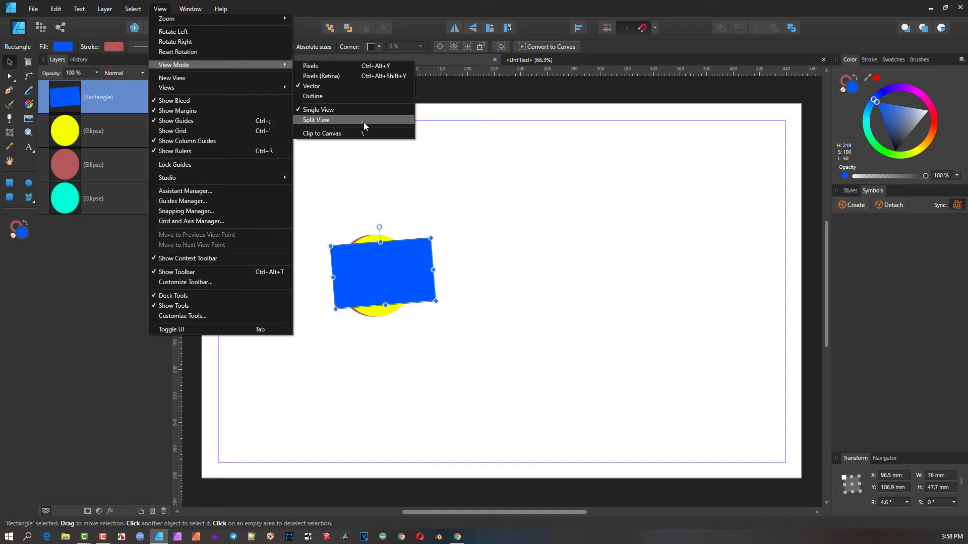
# Switch the canvas to Split View and zoom in, widening the Pixels side with the divider
pyautogui.click(327, 120)
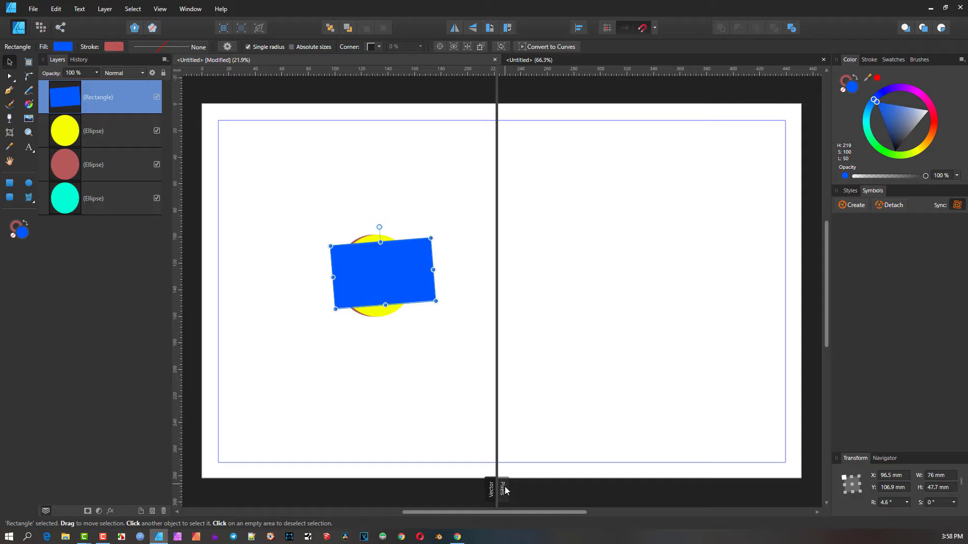
pyautogui.scroll(5, 377, 252)
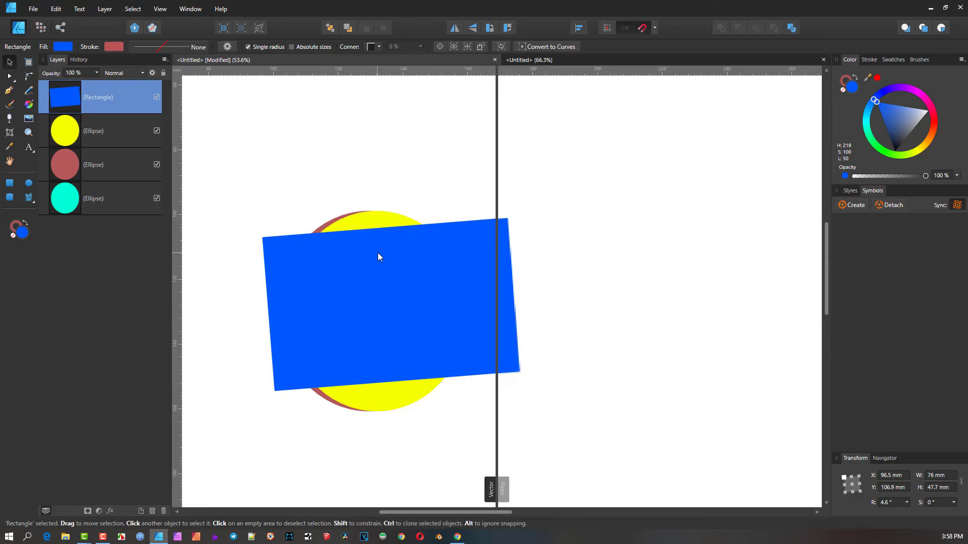
pyautogui.scroll(3, 458, 273)
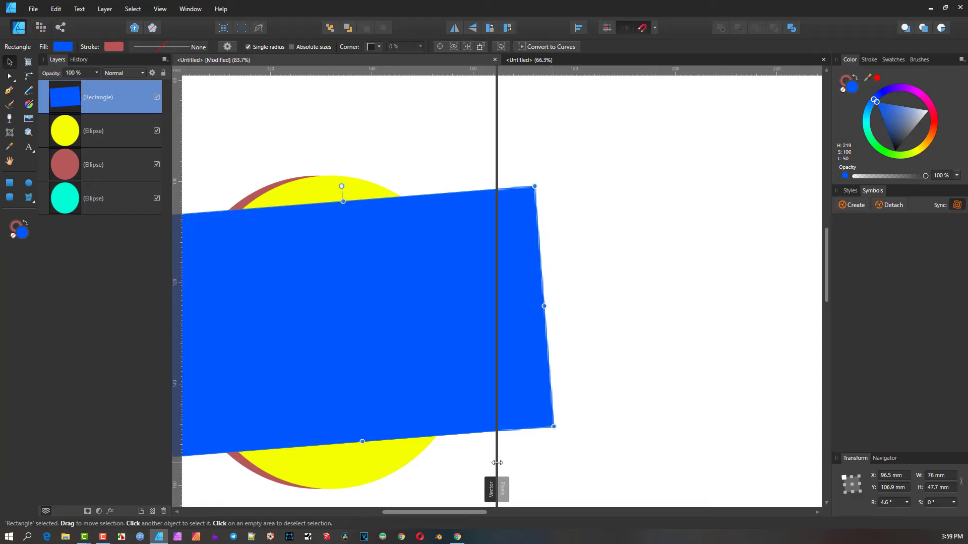
pyautogui.moveTo(497, 462); pyautogui.dragTo(307, 463)
# Zoom in and out while sweeping the Vector/Pixels divider back across the rectangle
pyautogui.scroll(5, 331, 166)
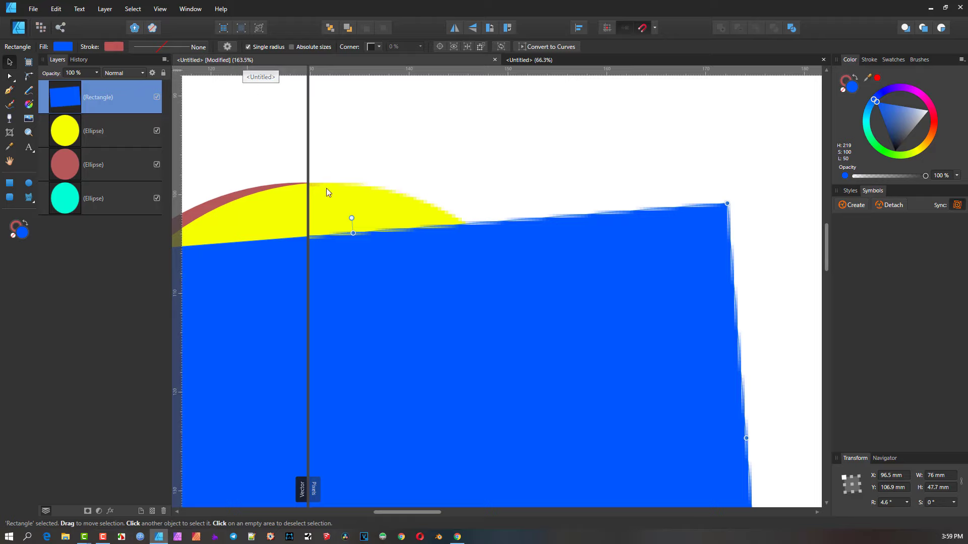
pyautogui.scroll(-3, 332, 236)
pyautogui.scroll(2, 331, 236)
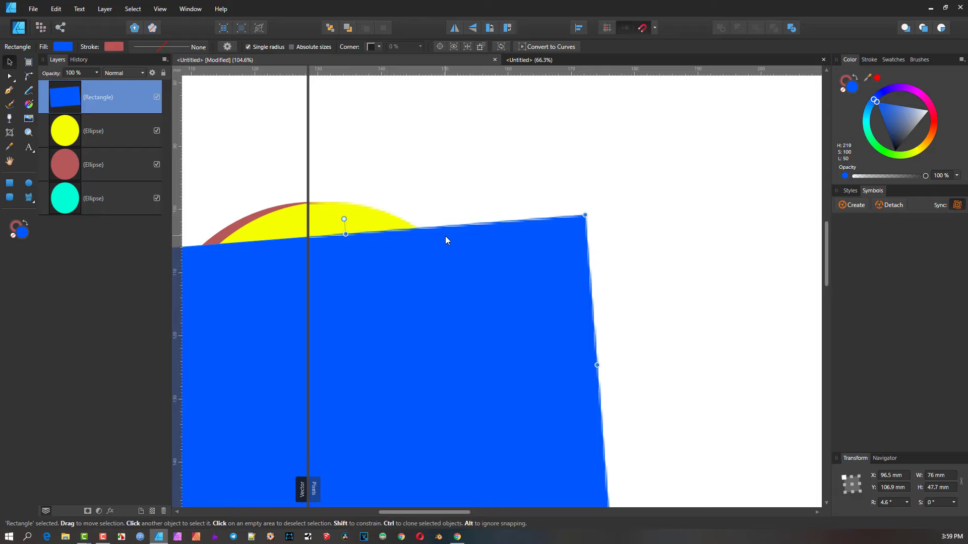
pyautogui.moveTo(310, 327); pyautogui.dragTo(229, 305)
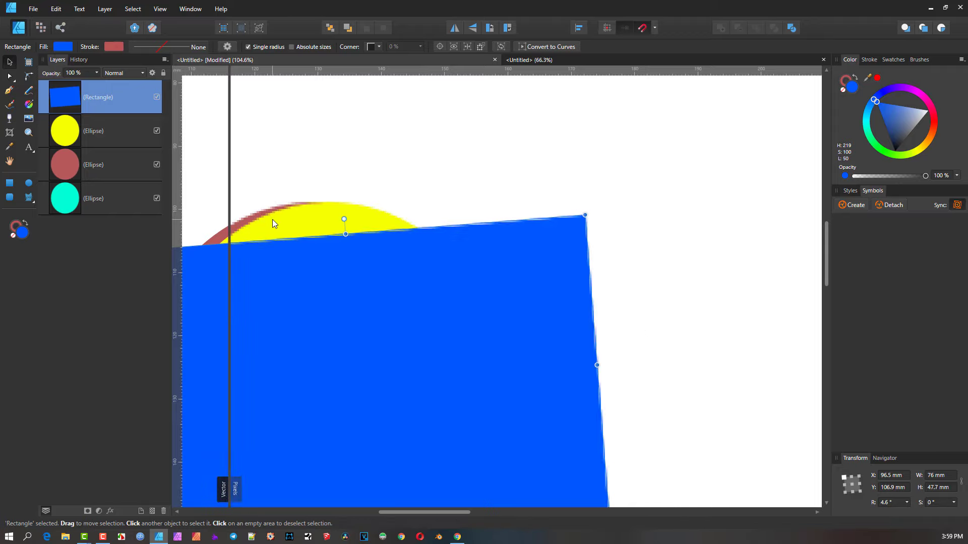
pyautogui.scroll(-3, 273, 219)
pyautogui.scroll(-3, 296, 237)
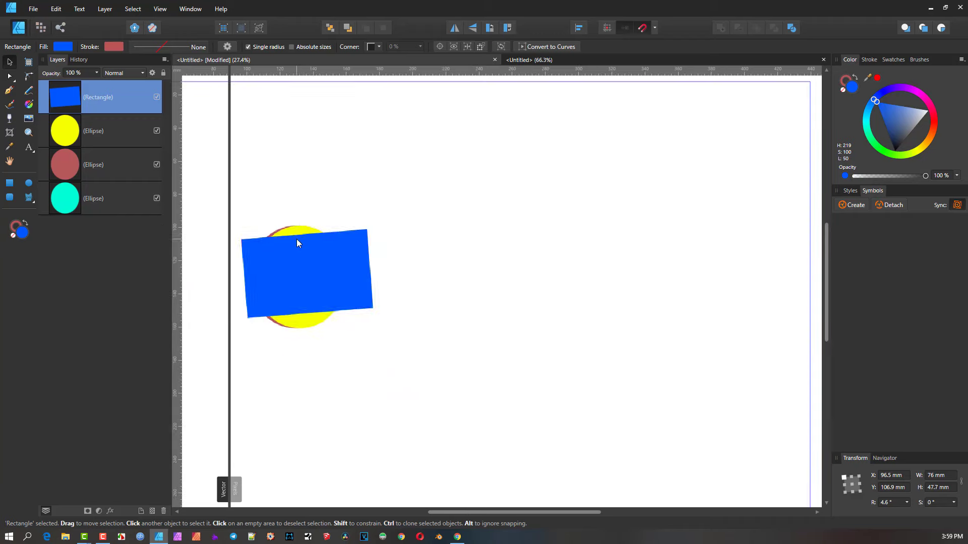
pyautogui.scroll(-2, 301, 243)
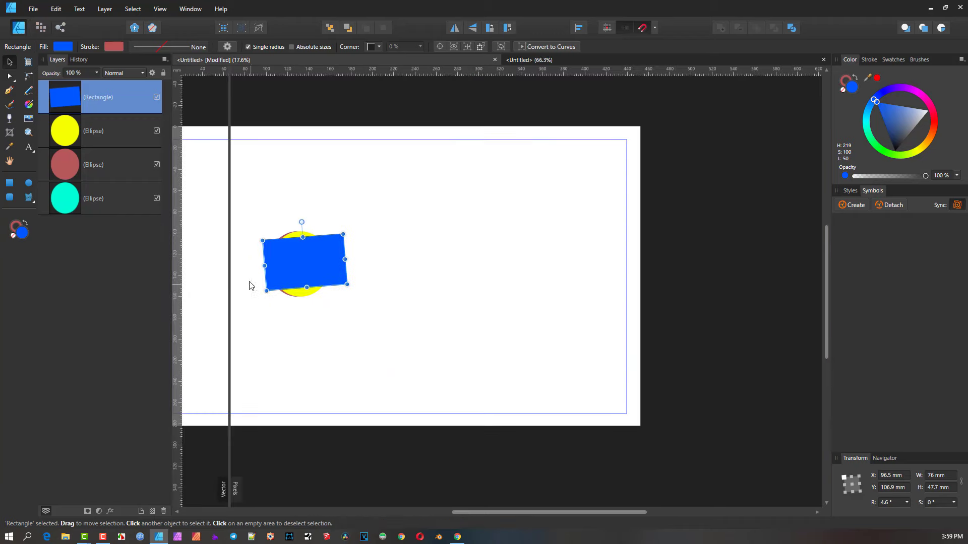
pyautogui.scroll(1, 230, 266)
pyautogui.moveTo(360, 258); pyautogui.dragTo(255, 237)
# Shift the divider to the right, pan to centre the shapes, and reopen View > View Mode
pyautogui.scroll(5, 327, 232)
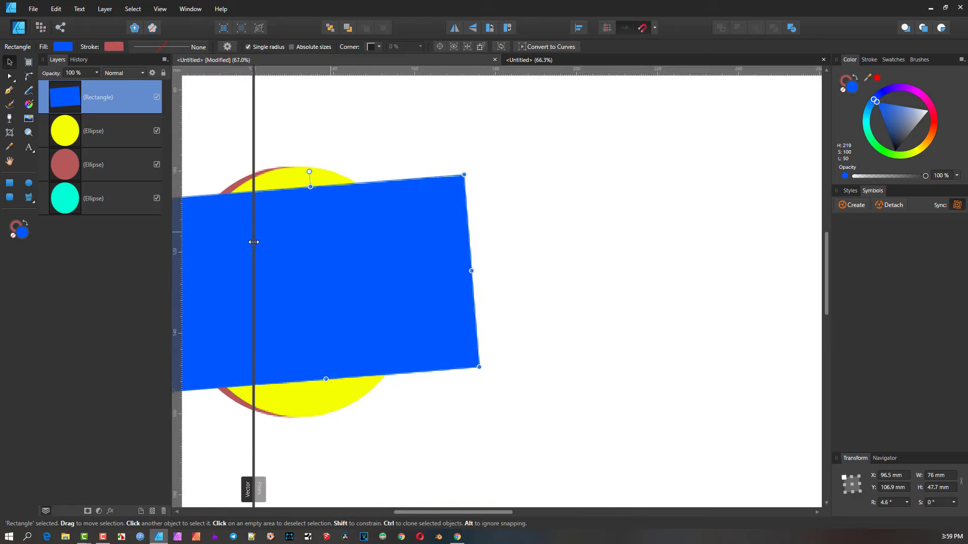
pyautogui.scroll(5, 255, 186)
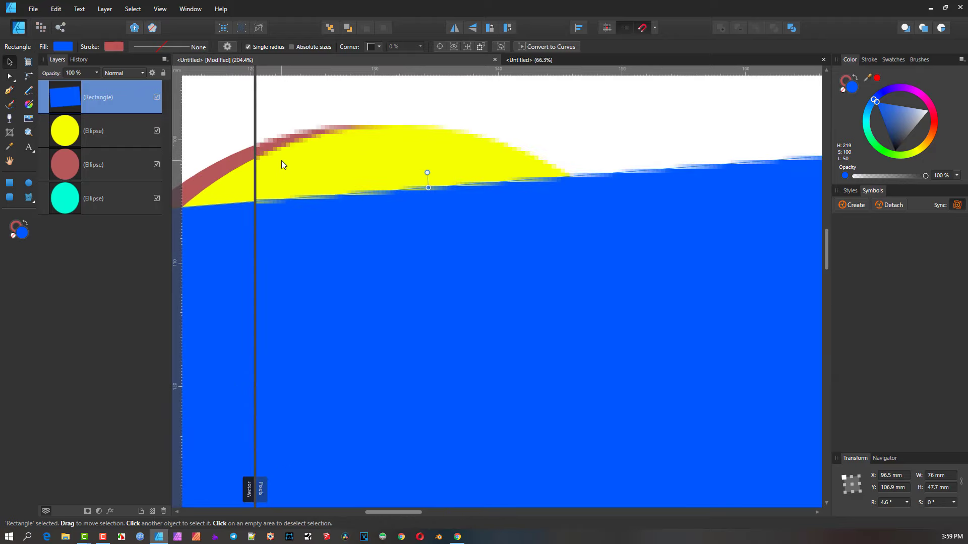
pyautogui.moveTo(256, 167); pyautogui.dragTo(539, 196)
pyautogui.scroll(-8, 531, 204)
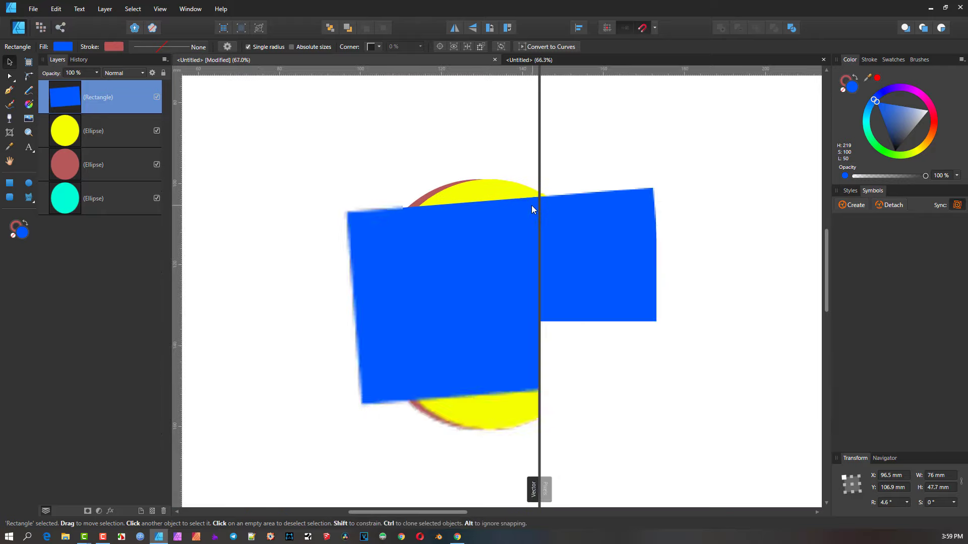
pyautogui.hscroll(3, 484, 217)
pyautogui.moveTo(446, 222); pyautogui.dragTo(421, 234)
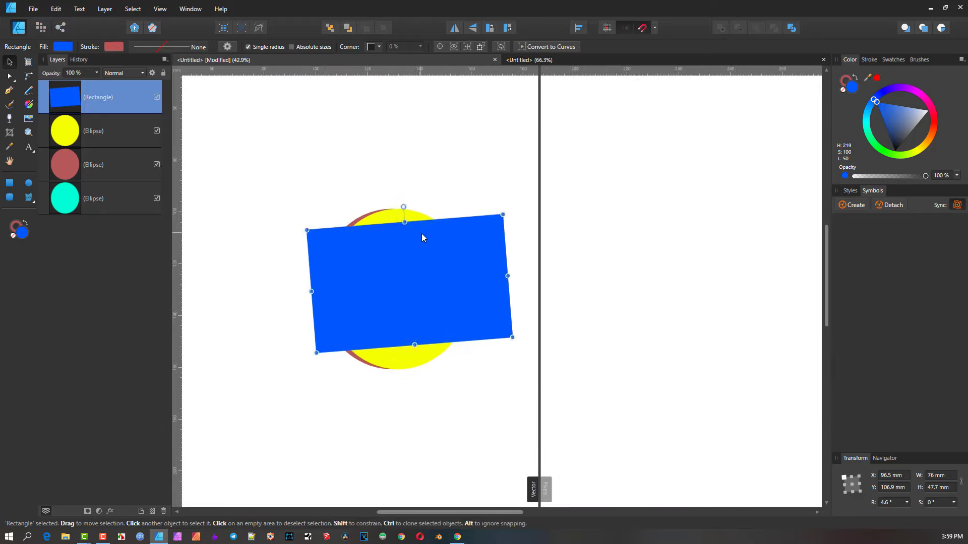
pyautogui.click(159, 9)
pyautogui.moveTo(192, 64)
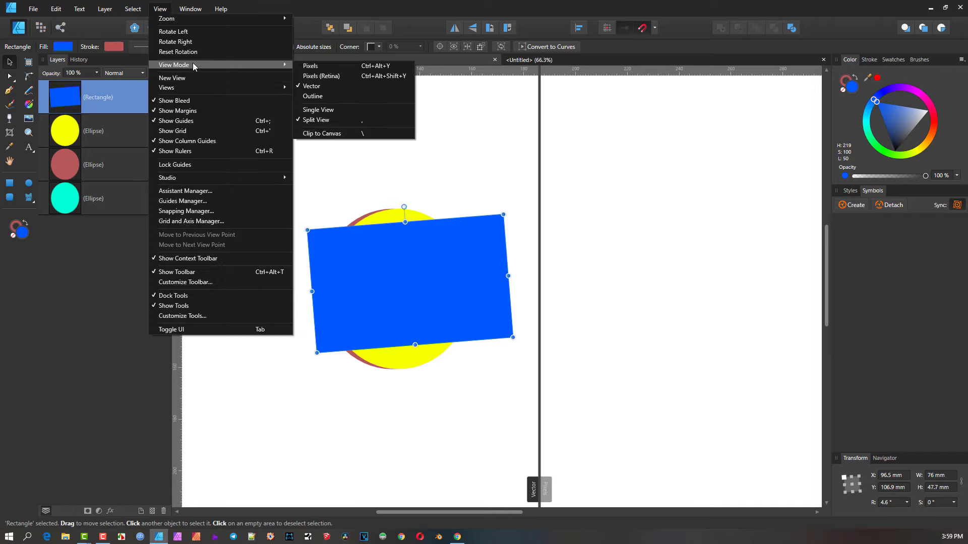
# Return the canvas to a single full view and deselect the rectangle
pyautogui.click(325, 113)
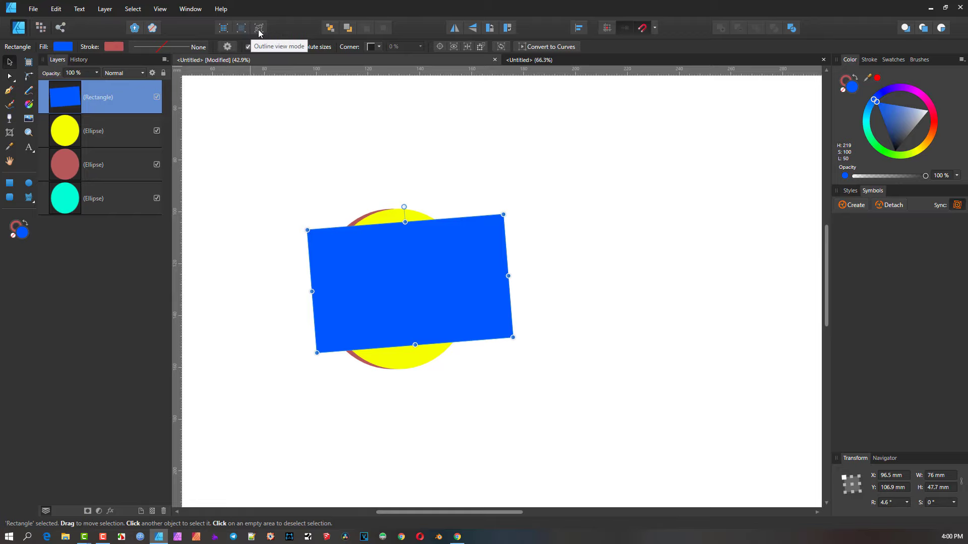
pyautogui.click(160, 9)
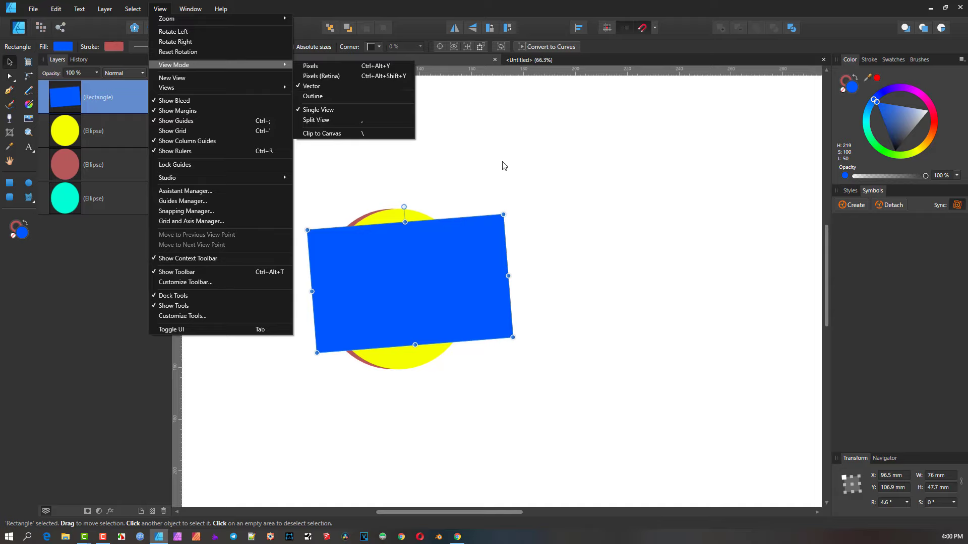
pyautogui.click(477, 132)
pyautogui.click(478, 132)
pyautogui.scroll(3, 394, 264)
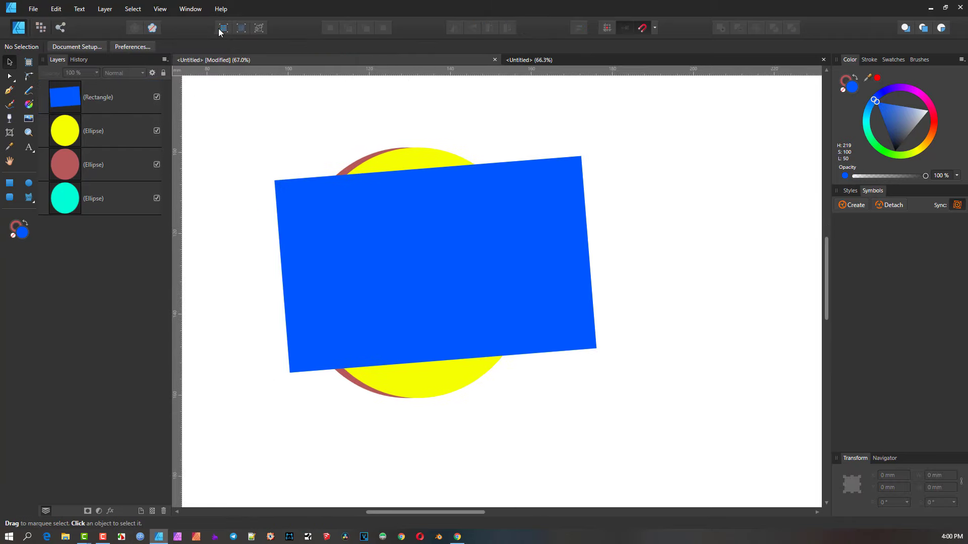
# In outline view, shift the cyan and yellow circles right and flatten the yellow one
pyautogui.click(259, 28)
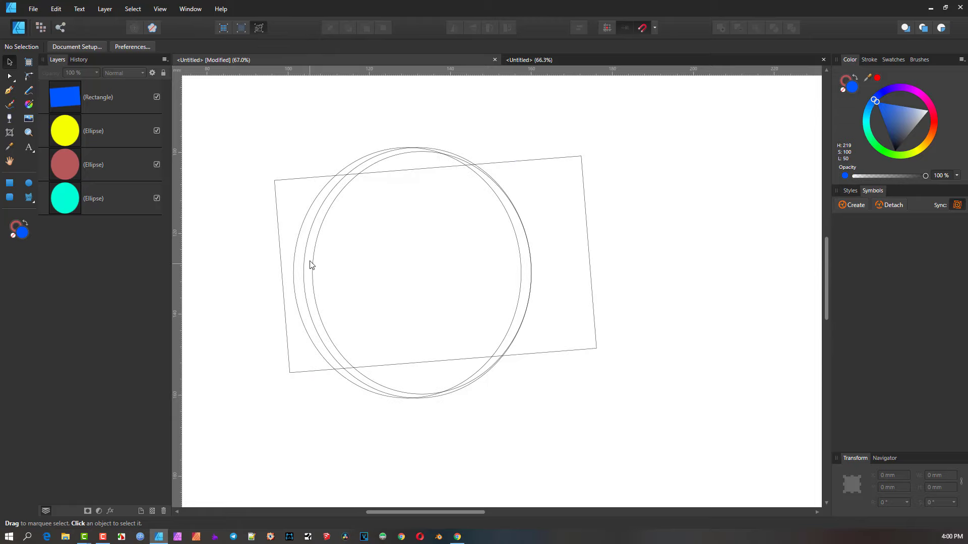
pyautogui.moveTo(311, 264); pyautogui.dragTo(380, 264)
pyautogui.moveTo(311, 229); pyautogui.dragTo(338, 225)
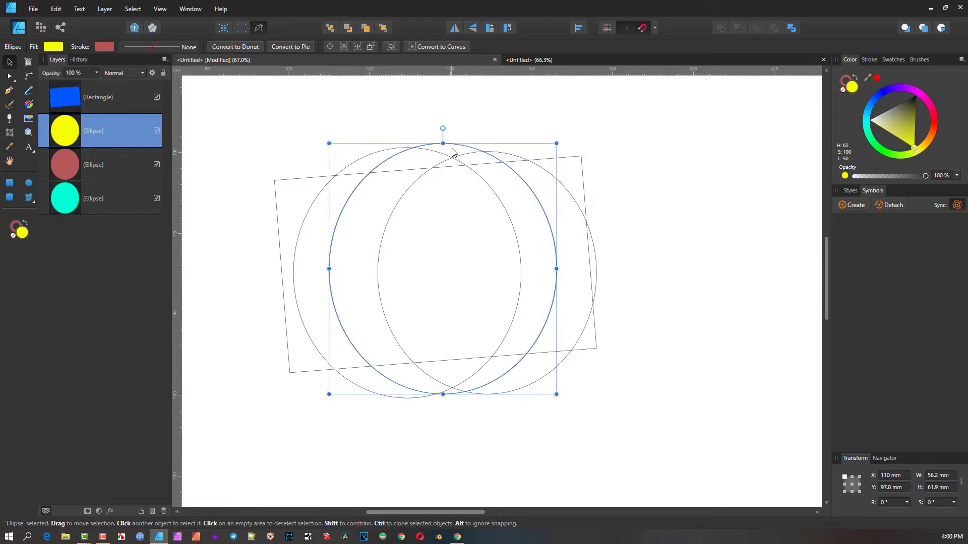
pyautogui.moveTo(443, 144); pyautogui.dragTo(443, 233)
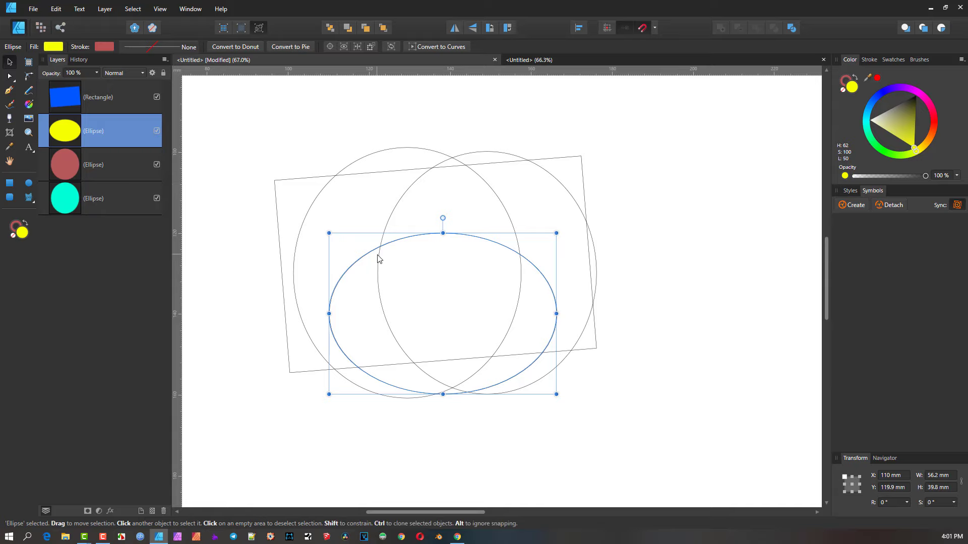
# Select each circle in turn, move the blue rectangle up and right, then restore fills
pyautogui.click(393, 212)
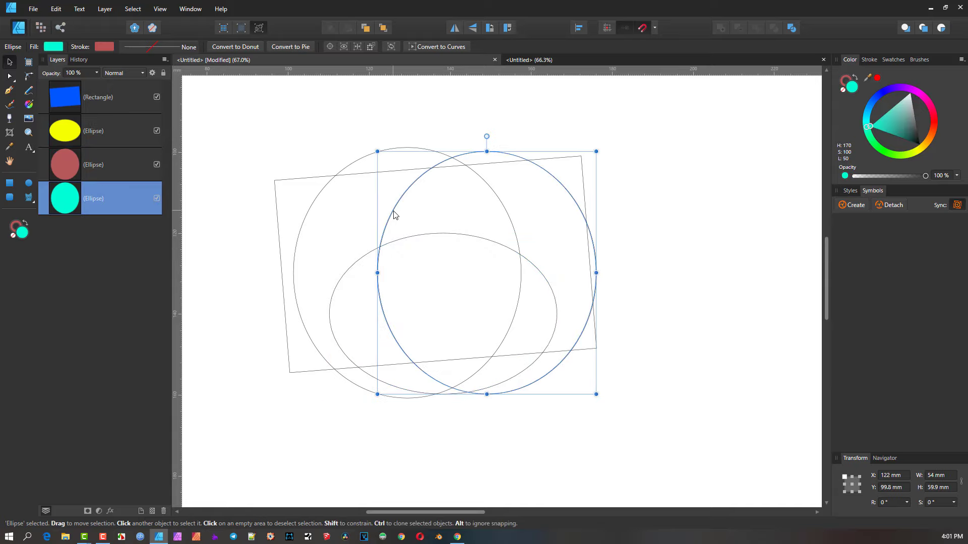
pyautogui.click(372, 253)
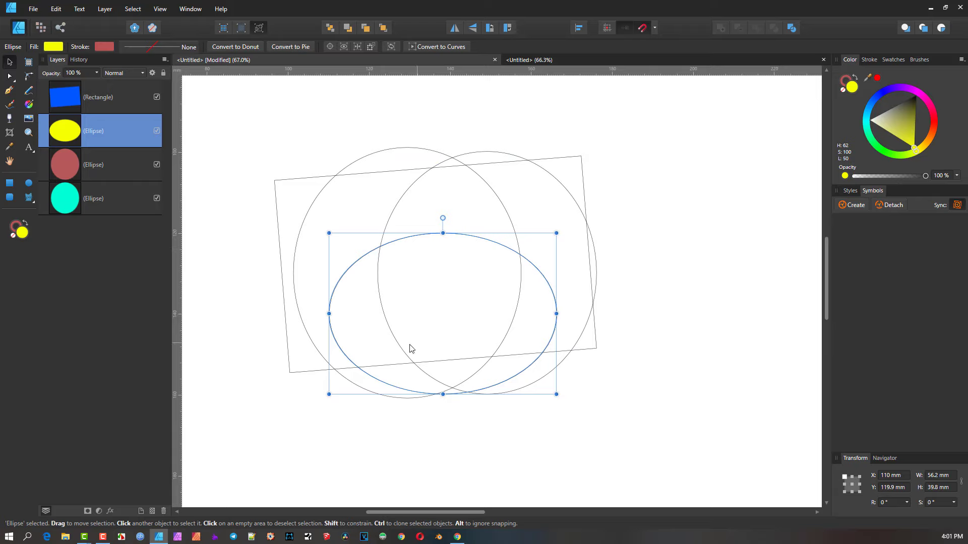
pyautogui.click(501, 348)
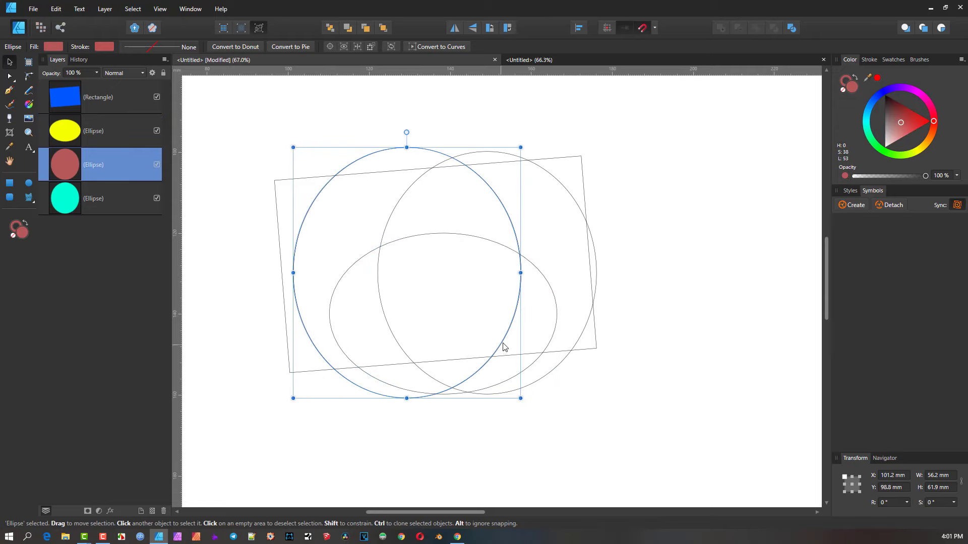
pyautogui.click(464, 363)
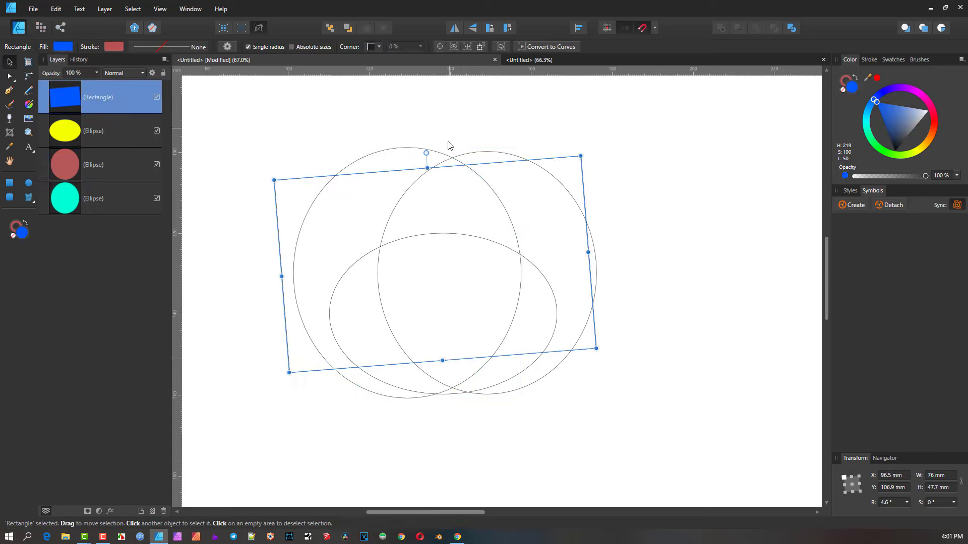
pyautogui.moveTo(437, 173); pyautogui.dragTo(465, 160)
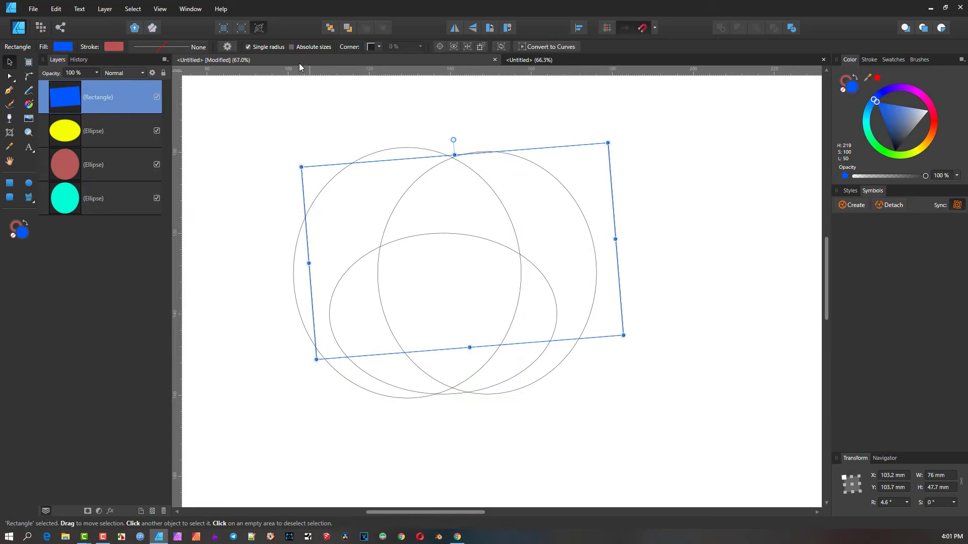
pyautogui.click(258, 28)
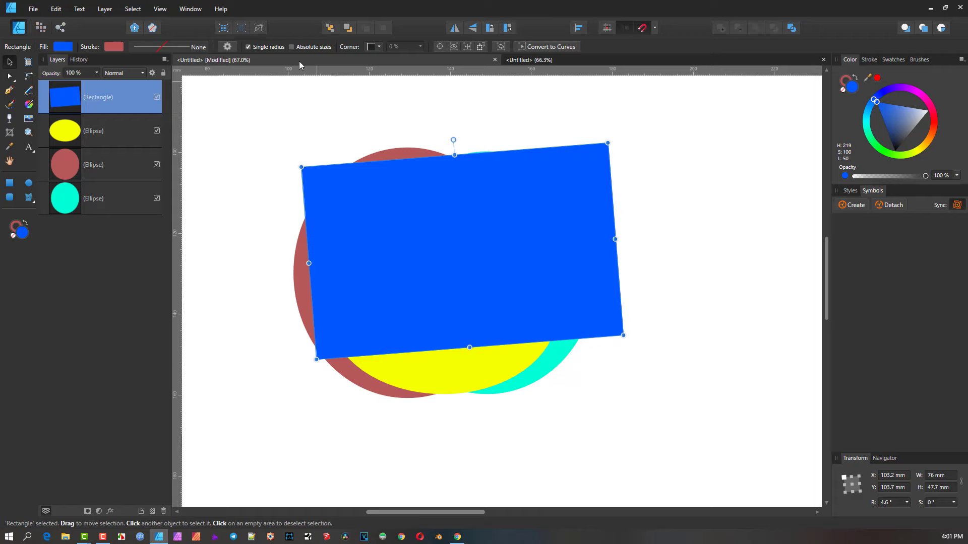
# In outline view, drag the cyan circle's bottom handle up to shorten it
pyautogui.click(259, 28)
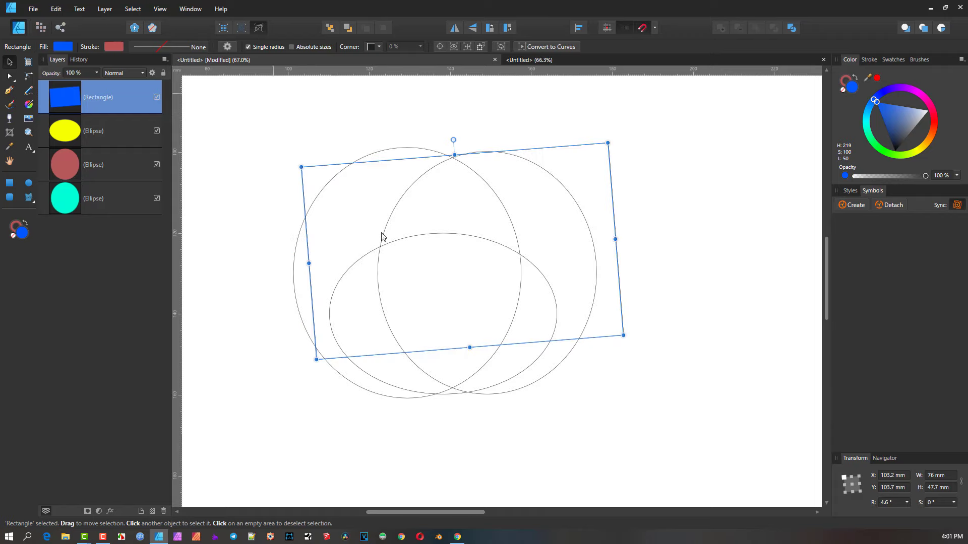
pyautogui.click(546, 375)
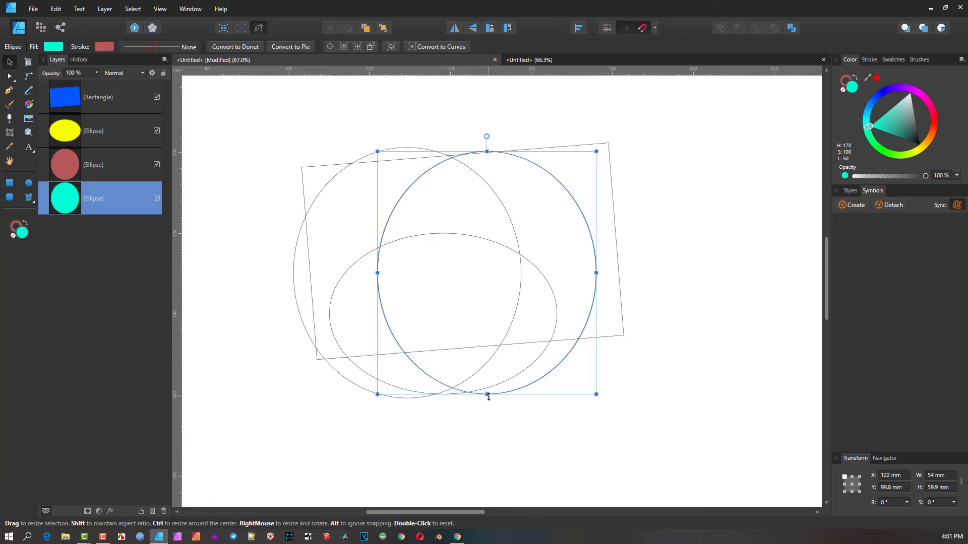
pyautogui.moveTo(487, 394); pyautogui.dragTo(487, 370)
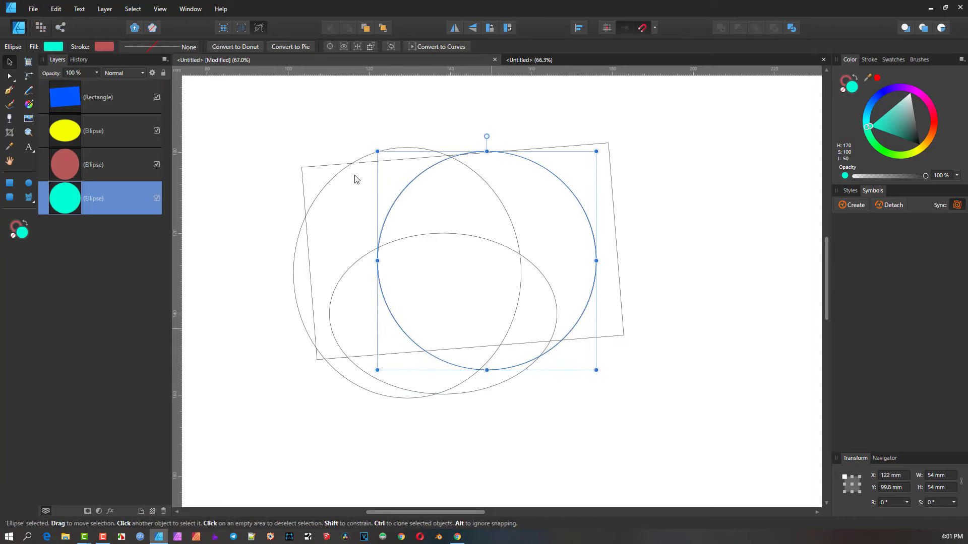
pyautogui.click(258, 28)
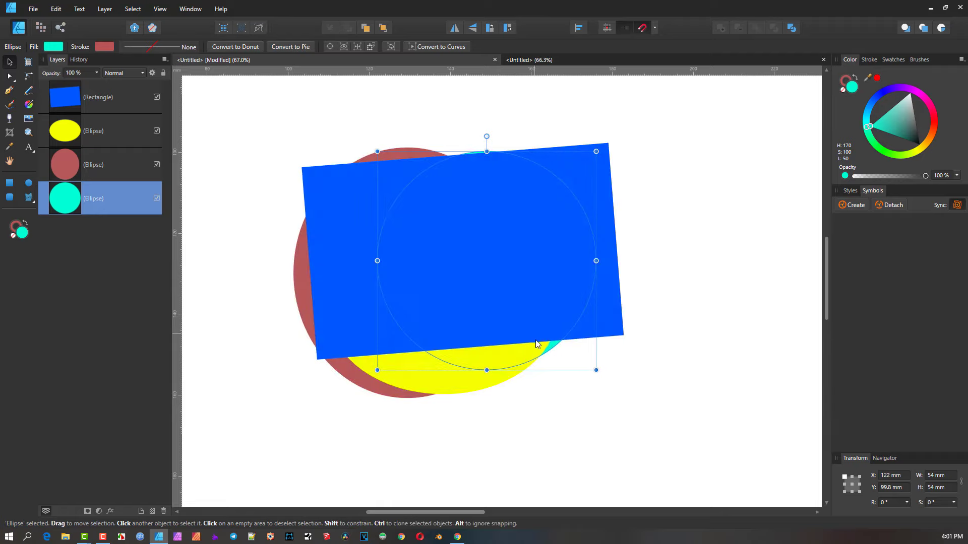
# Back in outline view, squash the cyan ellipse to 48.1 mm tall, then restore filled view
pyautogui.click(259, 28)
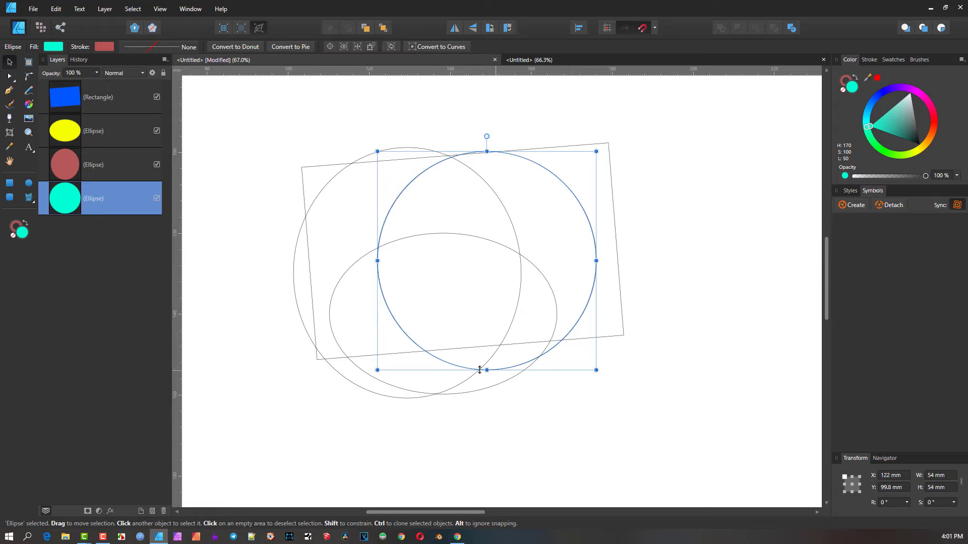
pyautogui.click(329, 301)
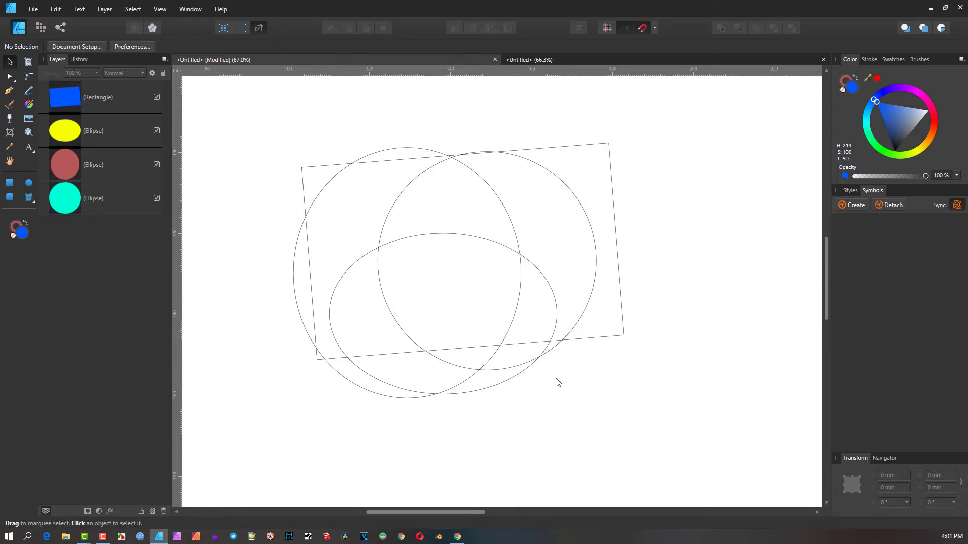
pyautogui.click(550, 353)
pyautogui.moveTo(487, 370); pyautogui.dragTo(487, 345)
pyautogui.click(259, 28)
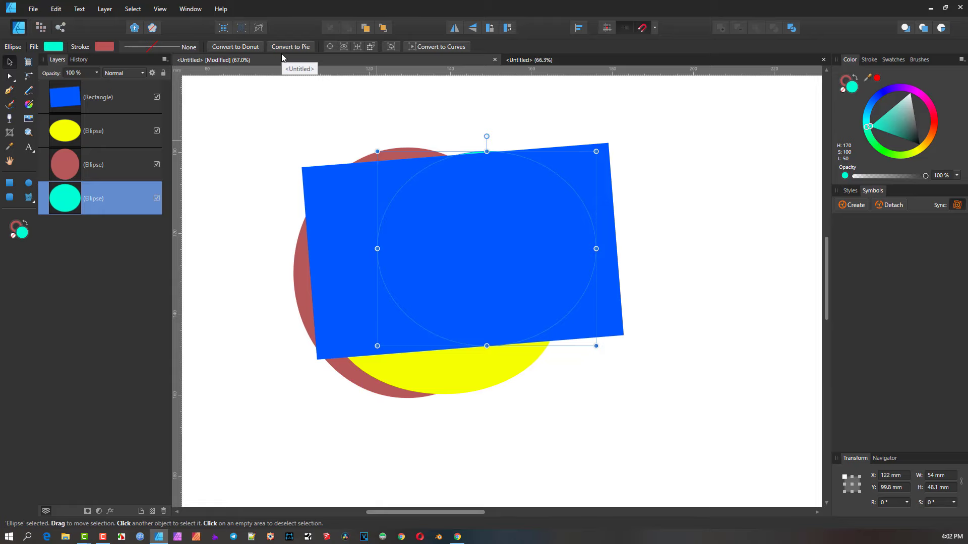
pyautogui.click(161, 9)
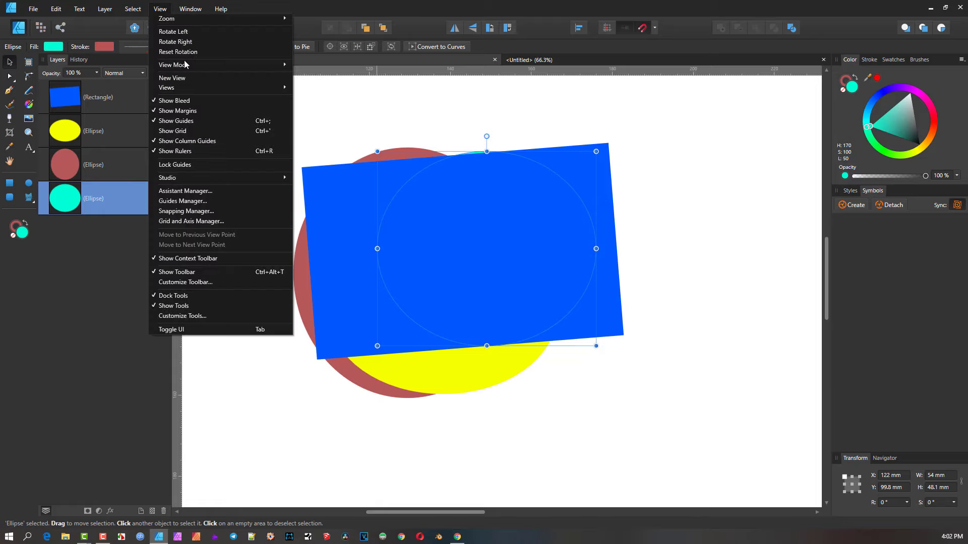
# Choose Clip to Canvas, zoom out to 14% and pan so the whole page is visible
pyautogui.moveTo(186, 65)
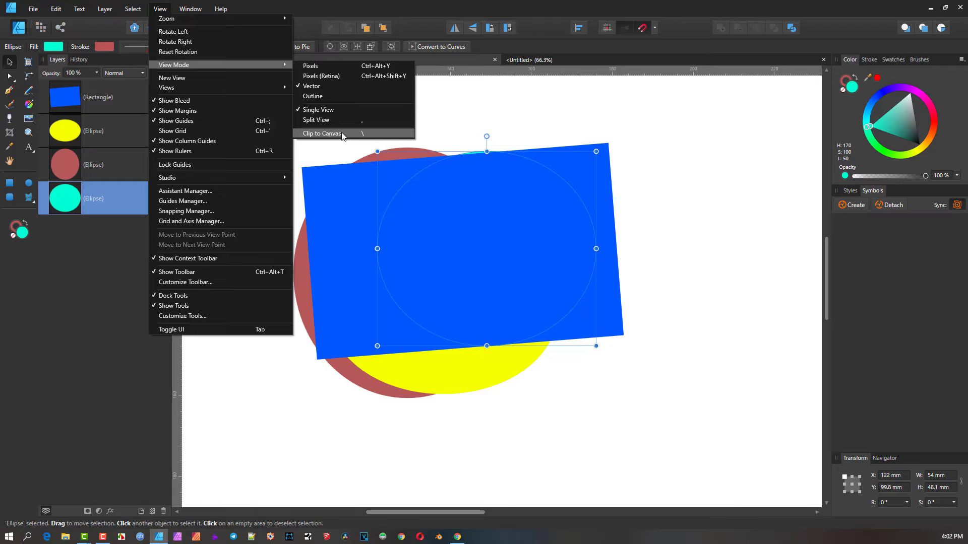
pyautogui.click(691, 141)
pyautogui.scroll(-5, 492, 168)
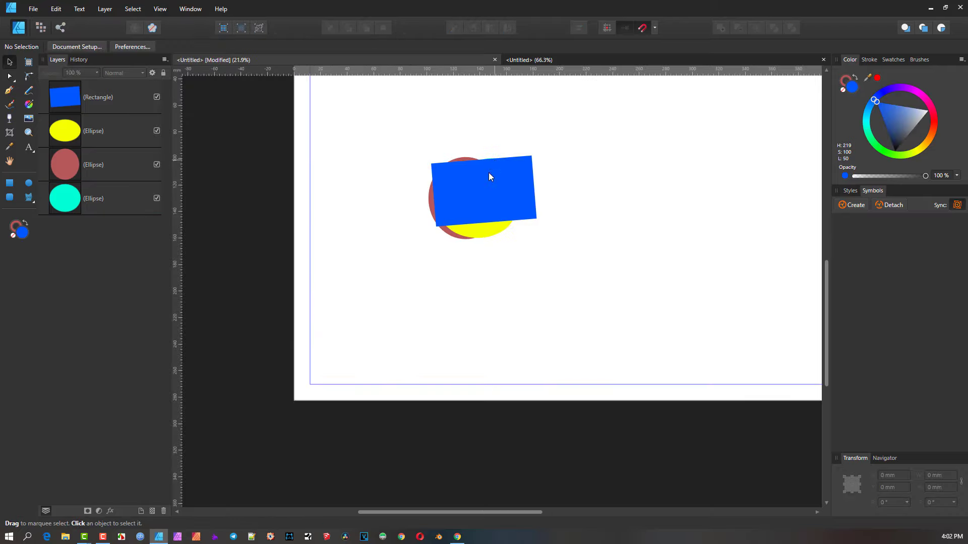
pyautogui.moveTo(489, 173); pyautogui.dragTo(413, 240)
pyautogui.scroll(-2, 412, 240)
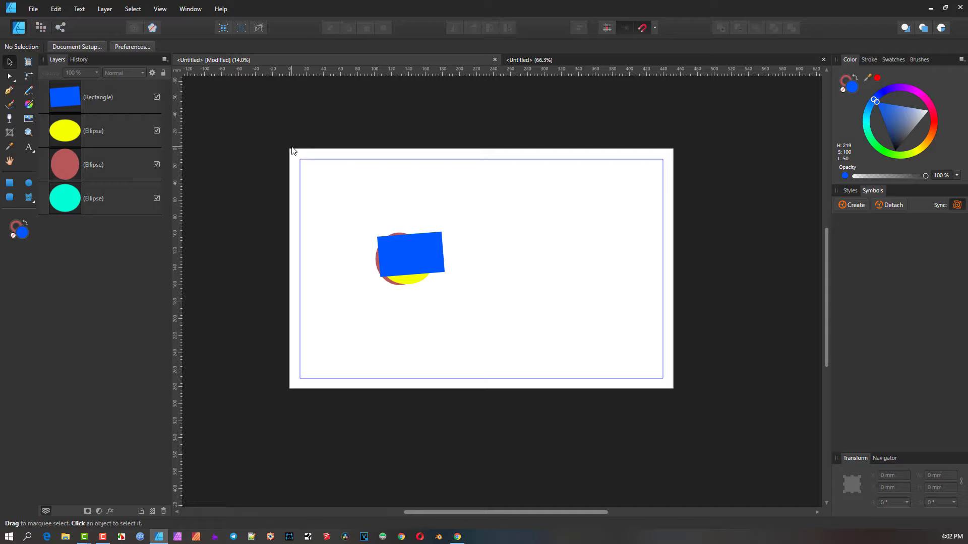
pyautogui.moveTo(665, 231); pyautogui.dragTo(623, 246)
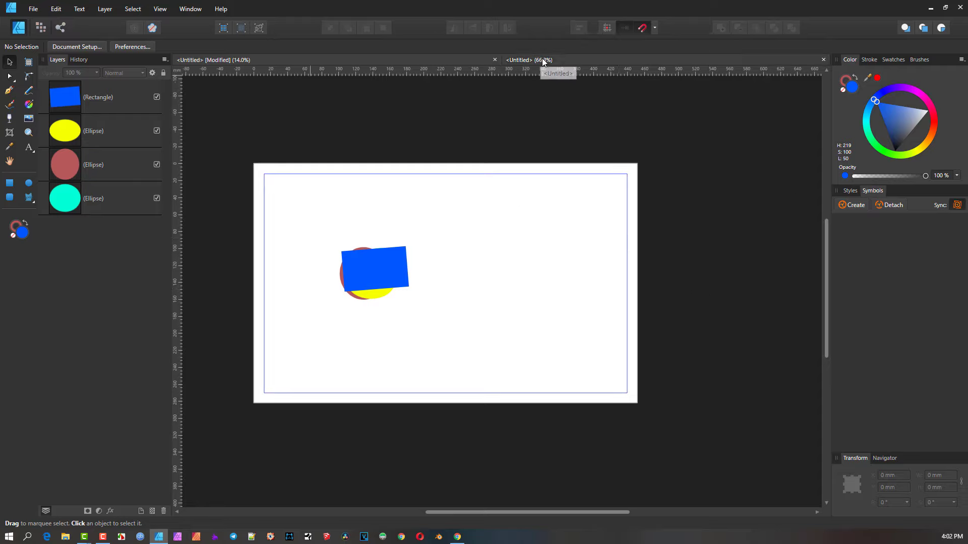
# Move between the document tabs, settling on the second blank Untitled document zoomed to 14%
pyautogui.click(556, 60)
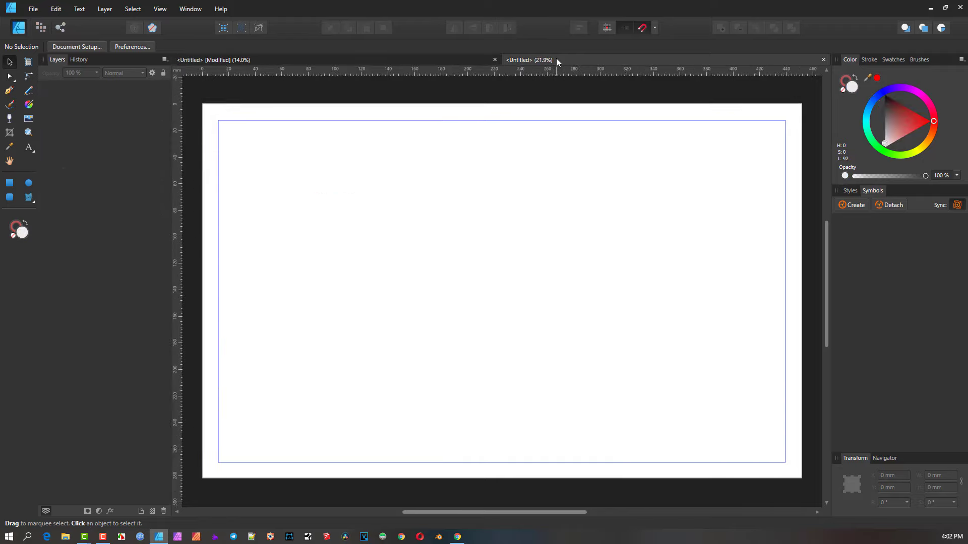
pyautogui.click(376, 58)
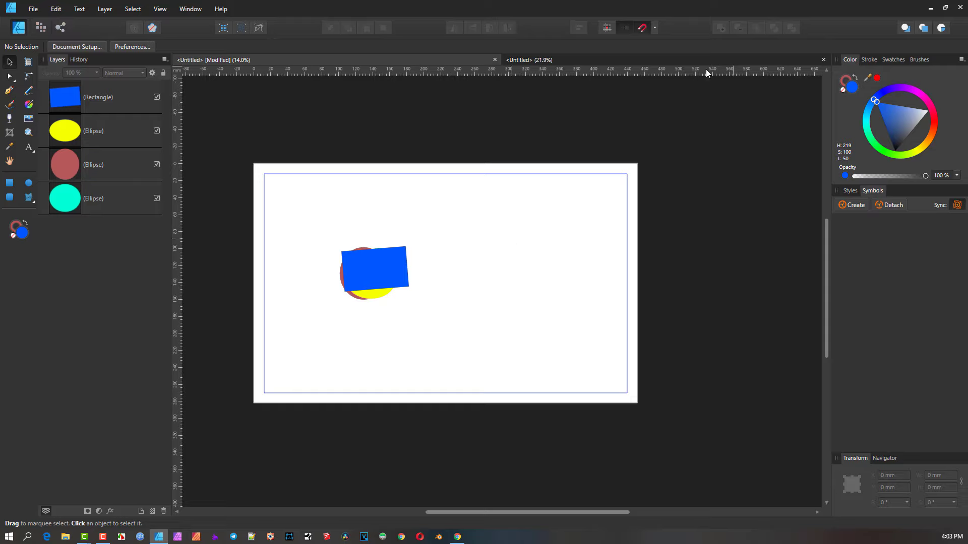
pyautogui.click(639, 60)
pyautogui.scroll(-2, 570, 155)
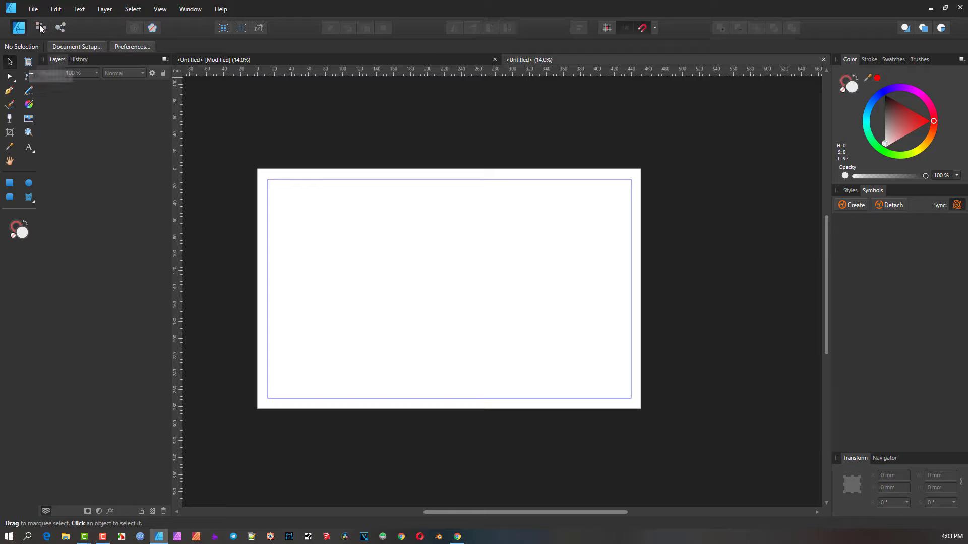
# Browse the Edit and File menus
pyautogui.click(53, 11)
pyautogui.click(34, 10)
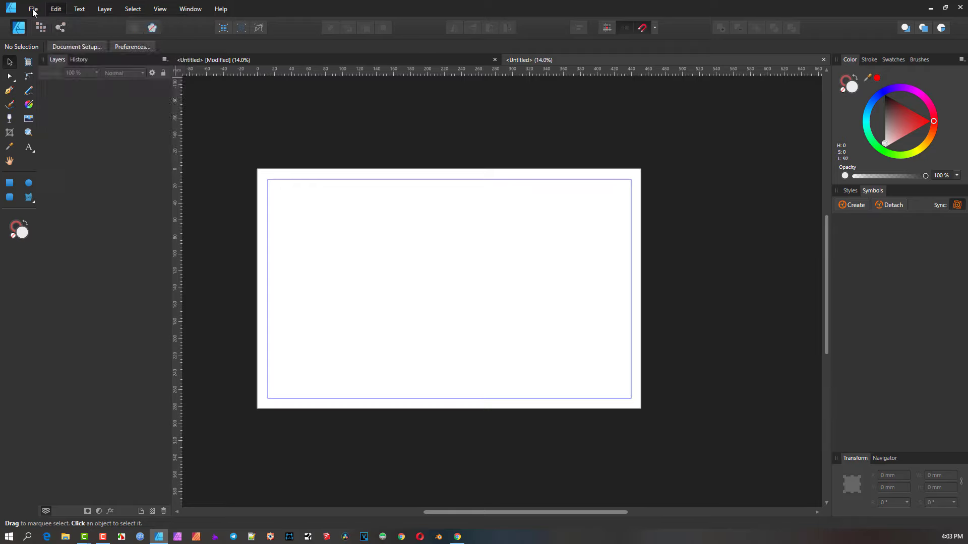
pyautogui.click(34, 10)
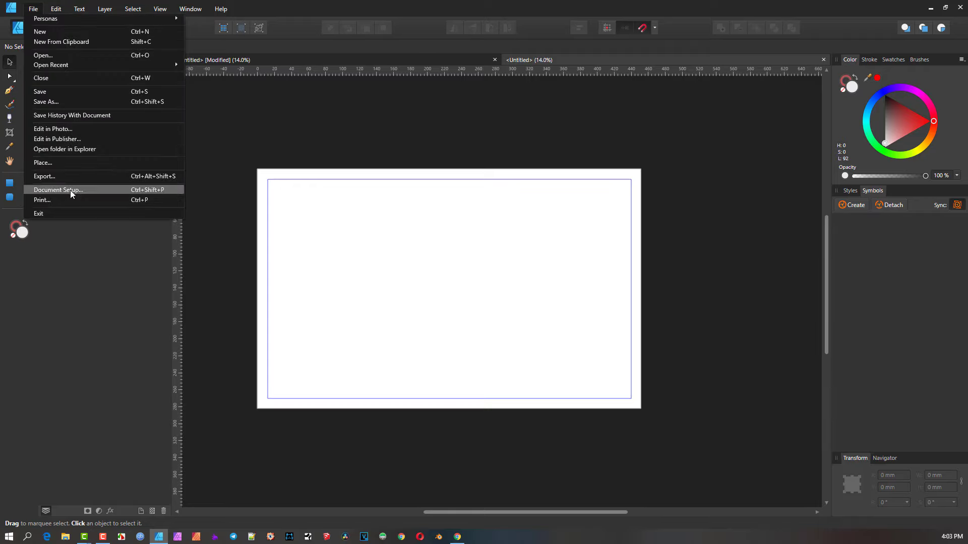
pyautogui.moveTo(140, 4)
pyautogui.click(366, 4)
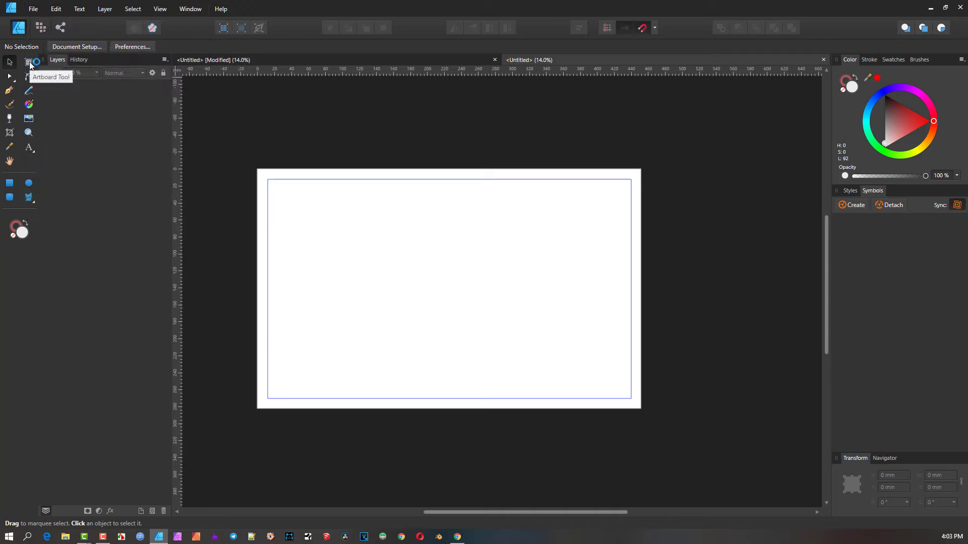
# Insert an artboard sized to the document with the Artboard Tool, then return to the Move Tool
pyautogui.click(29, 62)
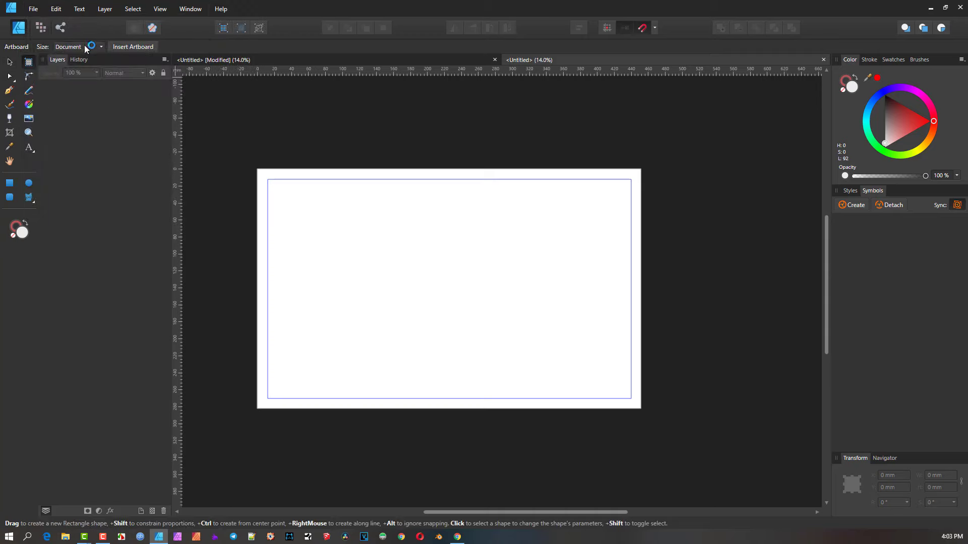
pyautogui.click(135, 48)
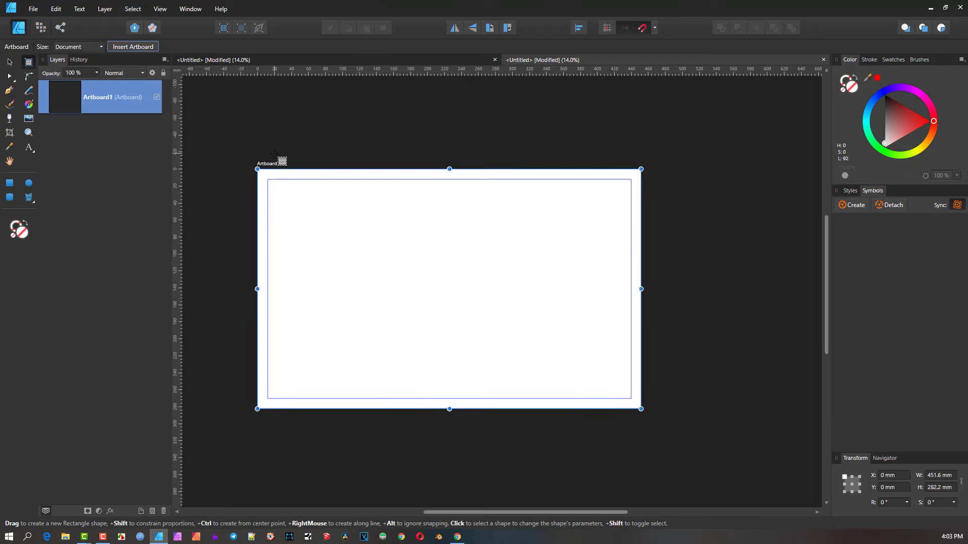
pyautogui.click(8, 64)
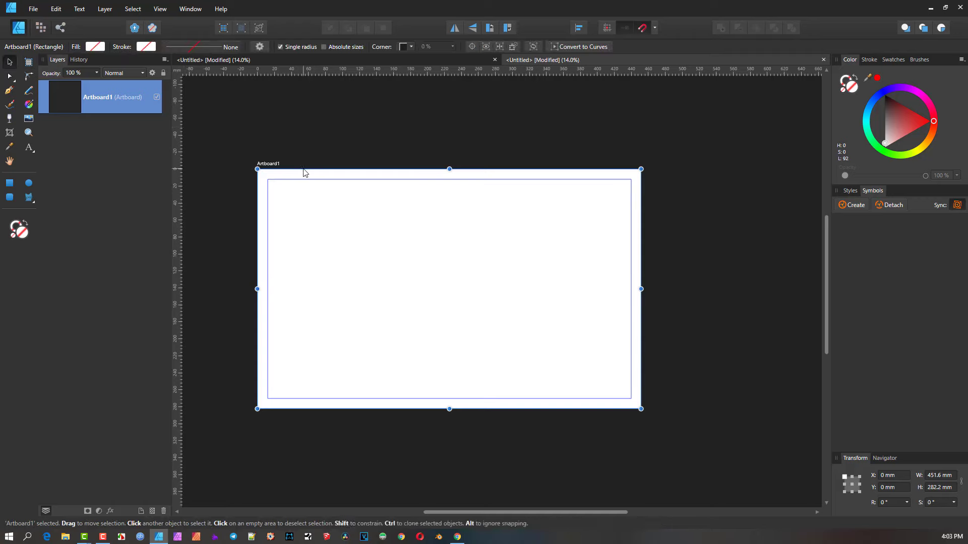
pyautogui.click(283, 58)
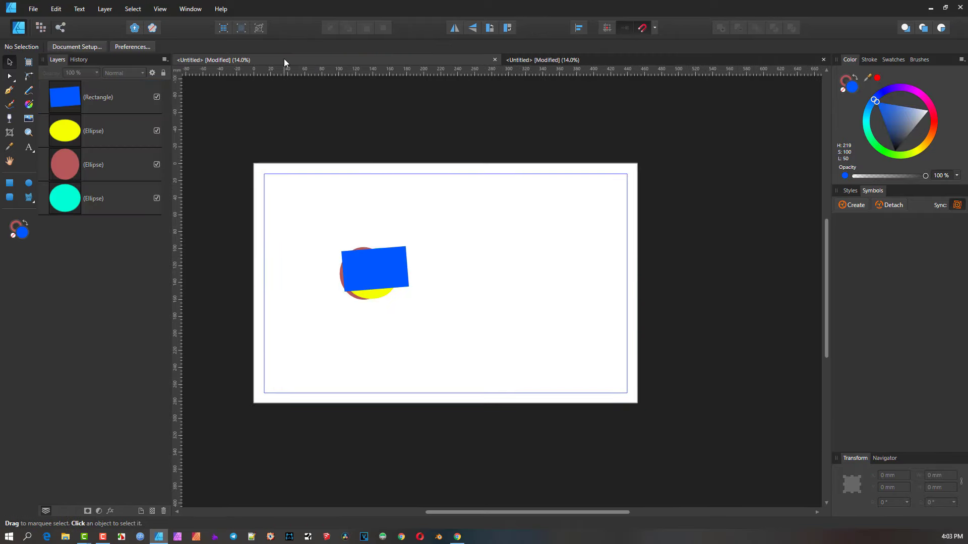
pyautogui.click(550, 58)
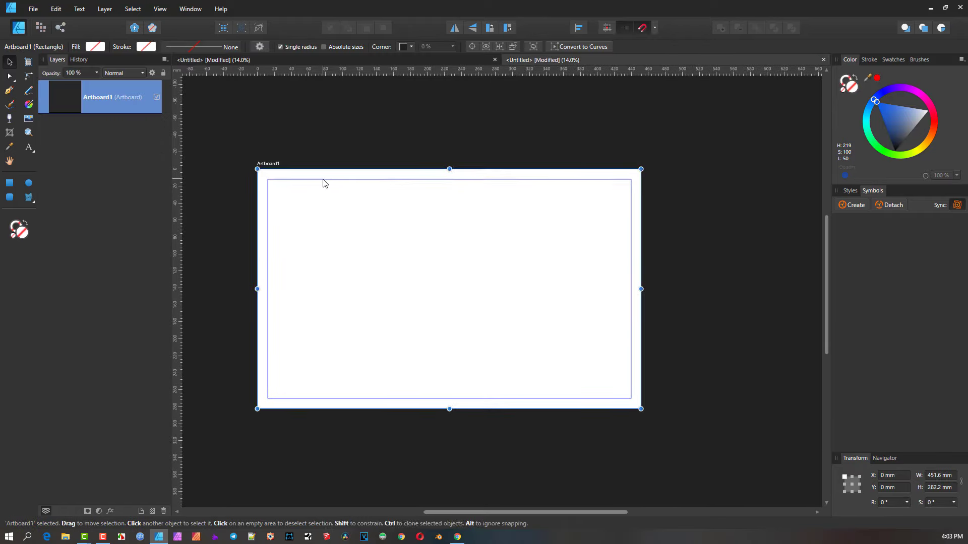
pyautogui.scroll(-1, 329, 185)
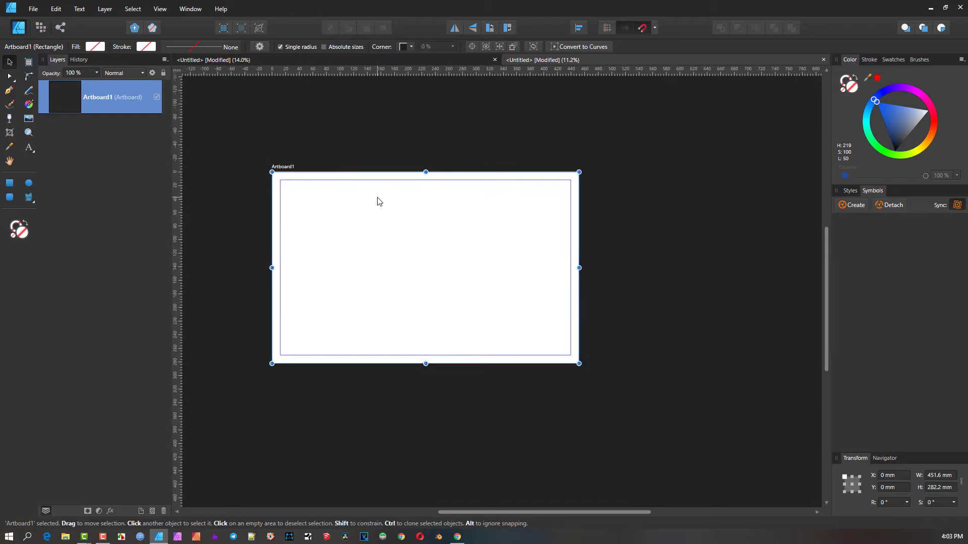
pyautogui.scroll(-2, 339, 208)
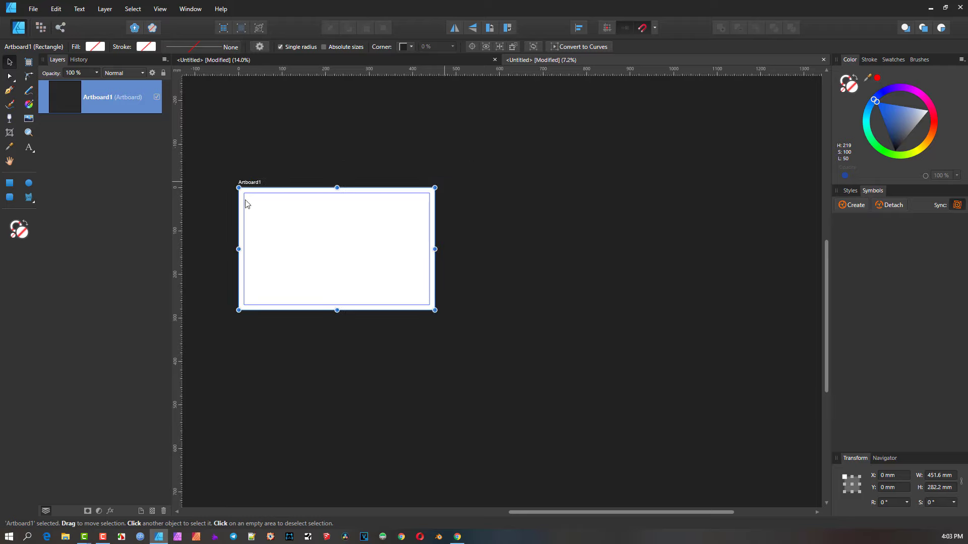
# Clone Artboard1 to the right, narrow the copy to 128.2 mm, and clone it again
pyautogui.moveTo(256, 188)
pyautogui.mouseDown()
pyautogui.moveTo(487, 179)
pyautogui.moveTo(493, 187)
pyautogui.mouseUp()
pyautogui.moveTo(672, 249); pyautogui.dragTo(531, 250)
pyautogui.moveTo(486, 186); pyautogui.dragTo(565, 185)
# Fill the rightmost artboard cyan and the middle artboard orange
pyautogui.scroll(4, 562, 216)
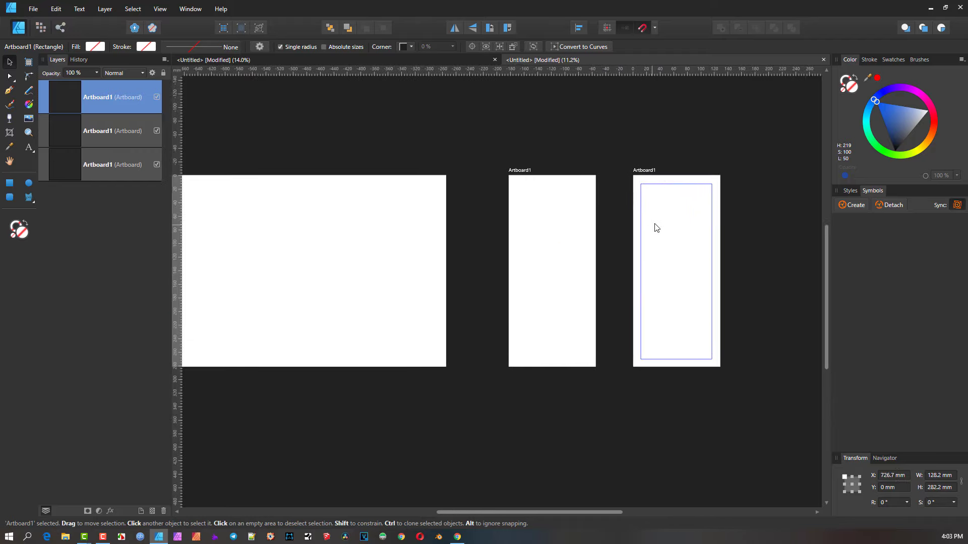
pyautogui.hscroll(-1, 660, 226)
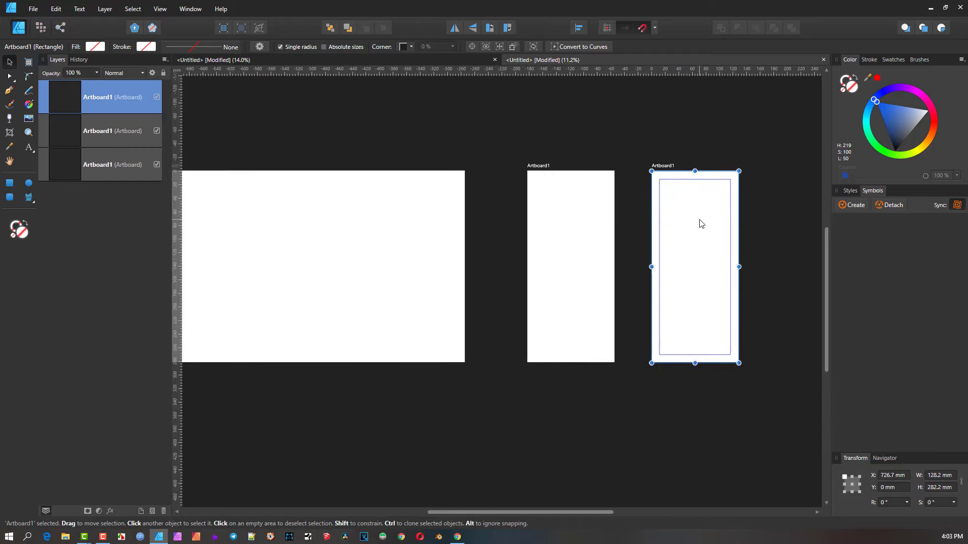
pyautogui.click(867, 126)
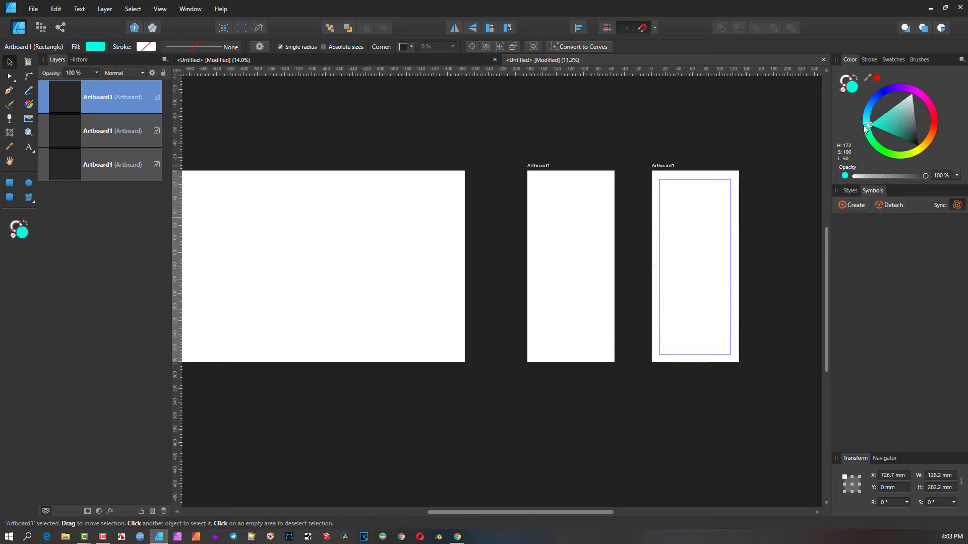
pyautogui.click(592, 176)
pyautogui.moveTo(929, 124); pyautogui.dragTo(930, 134)
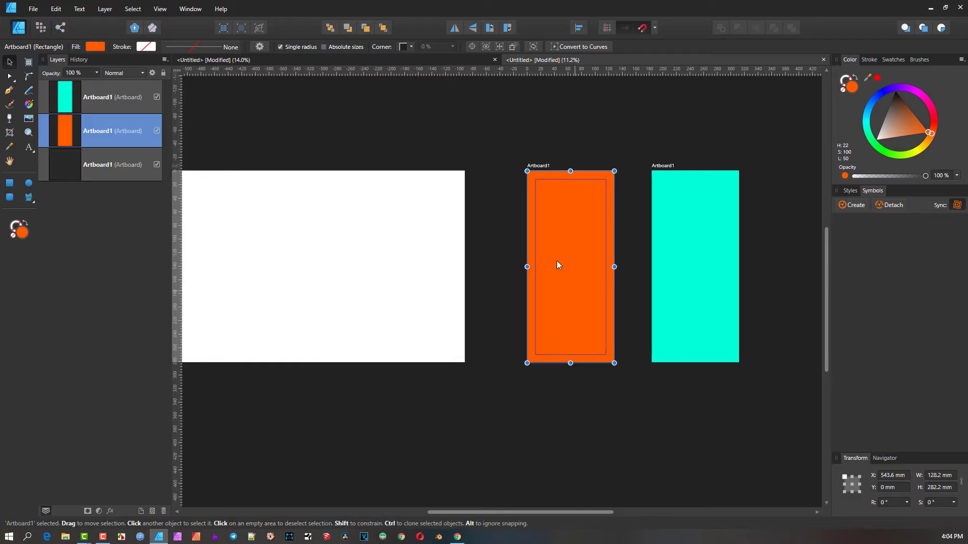
pyautogui.scroll(-3, 556, 261)
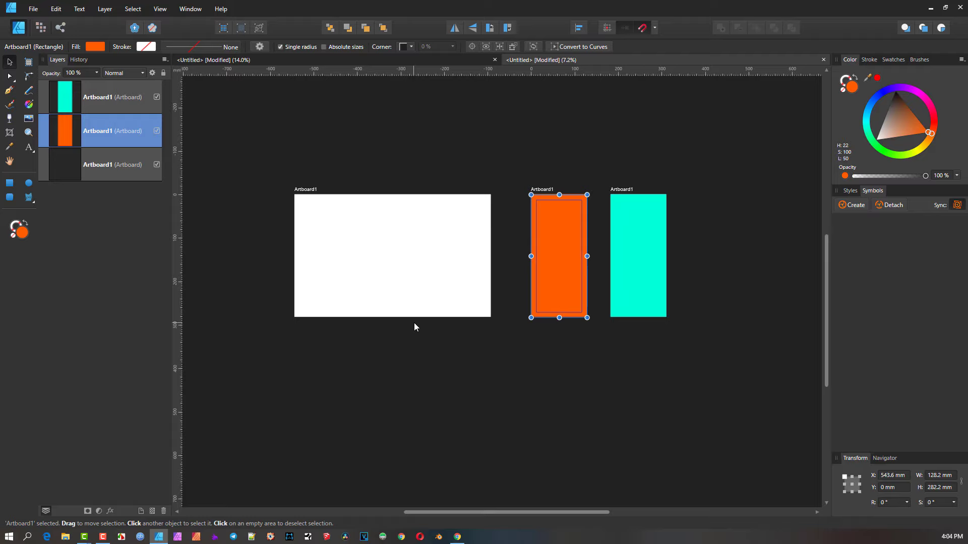
pyautogui.click(372, 357)
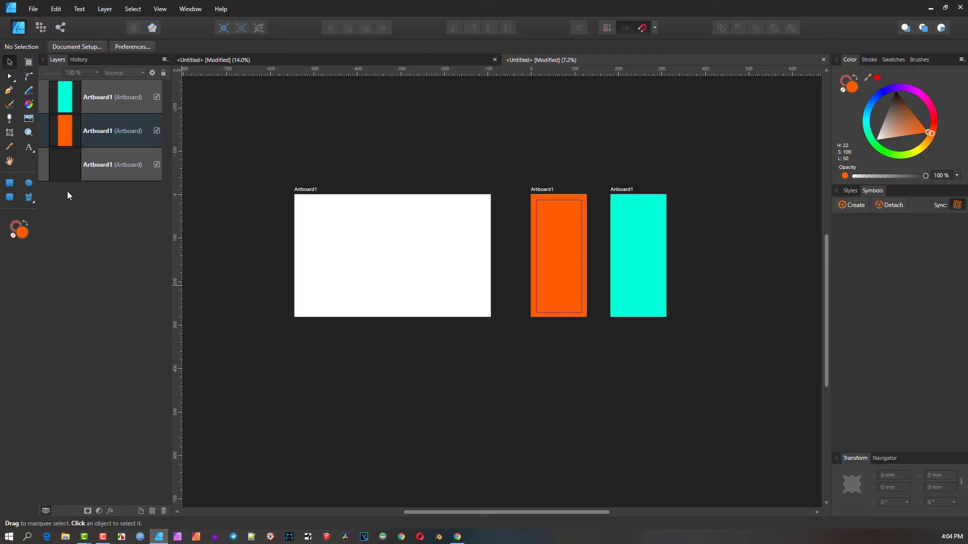
# Draw an orange cat shape below the white artboard and a rectangle beside it
pyautogui.click(29, 197)
pyautogui.moveTo(281, 357); pyautogui.dragTo(367, 436)
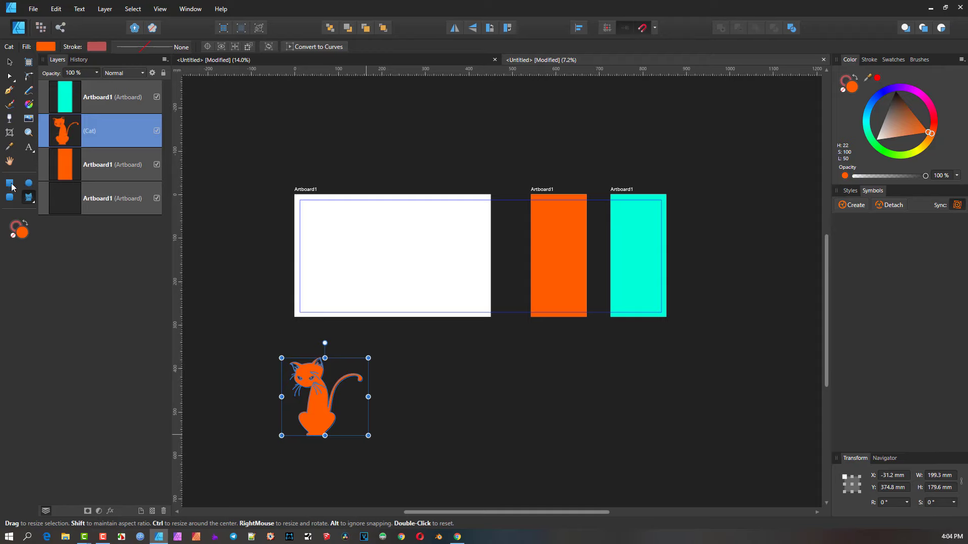
pyautogui.click(10, 184)
pyautogui.moveTo(454, 358); pyautogui.dragTo(490, 411)
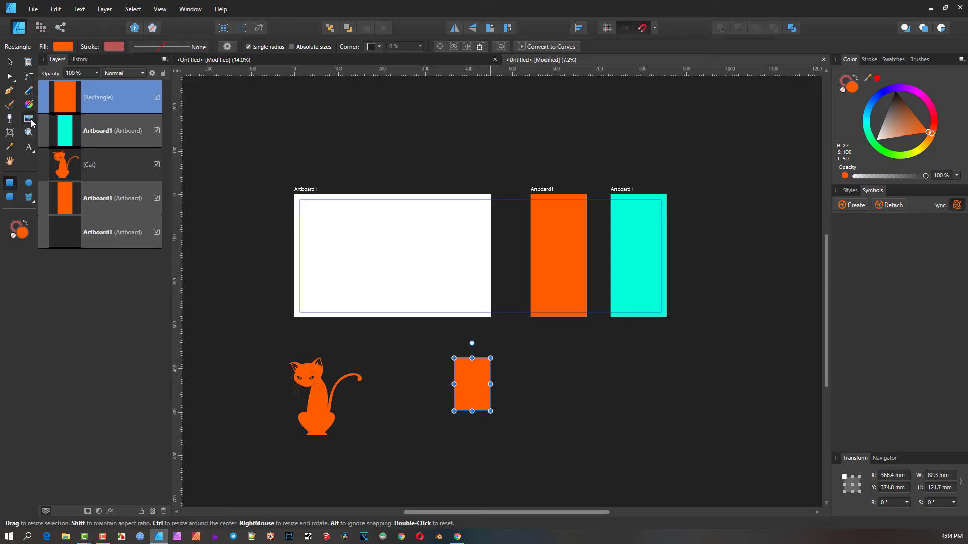
# Place the 15D.png lion image just left of the white artboard
pyautogui.hotkey('ctrl', 'o')
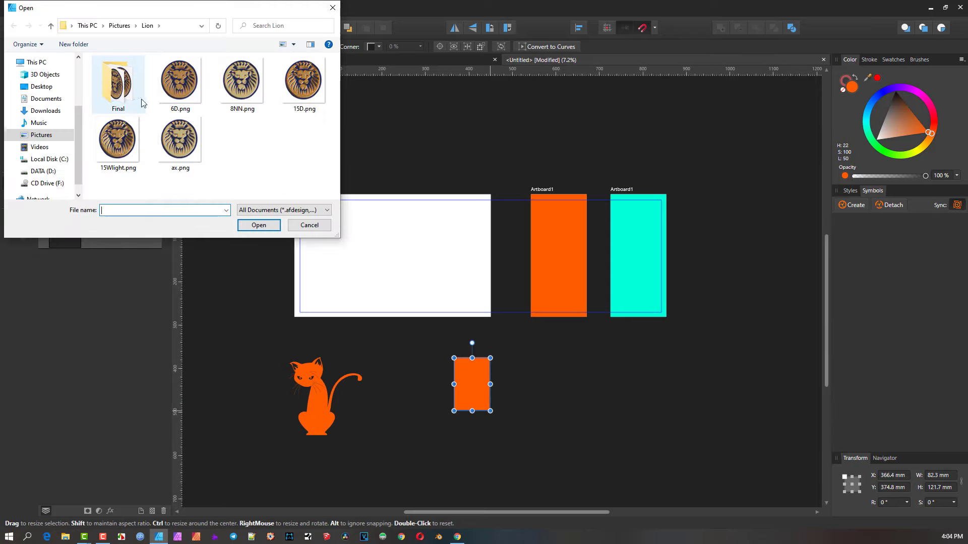
pyautogui.click(303, 82)
pyautogui.click(258, 225)
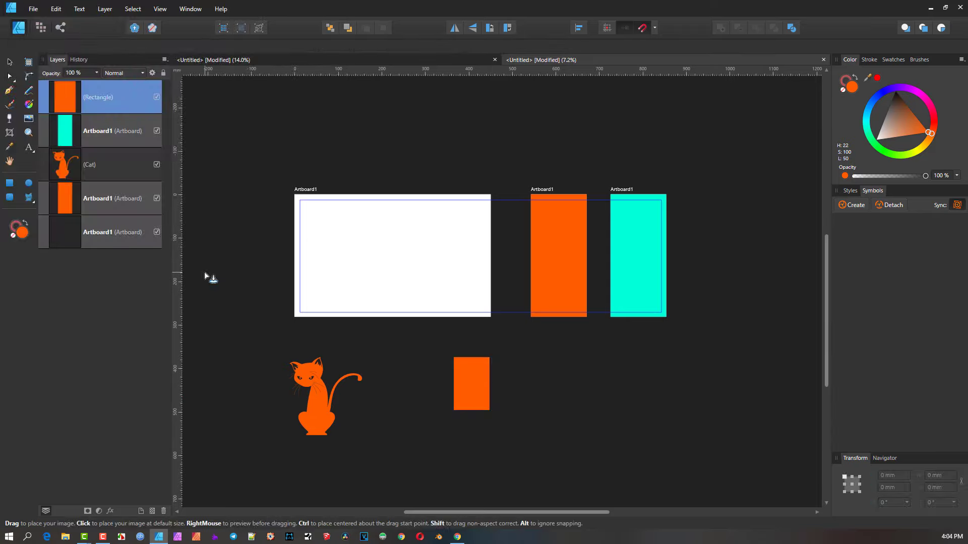
pyautogui.moveTo(204, 271); pyautogui.dragTo(267, 337)
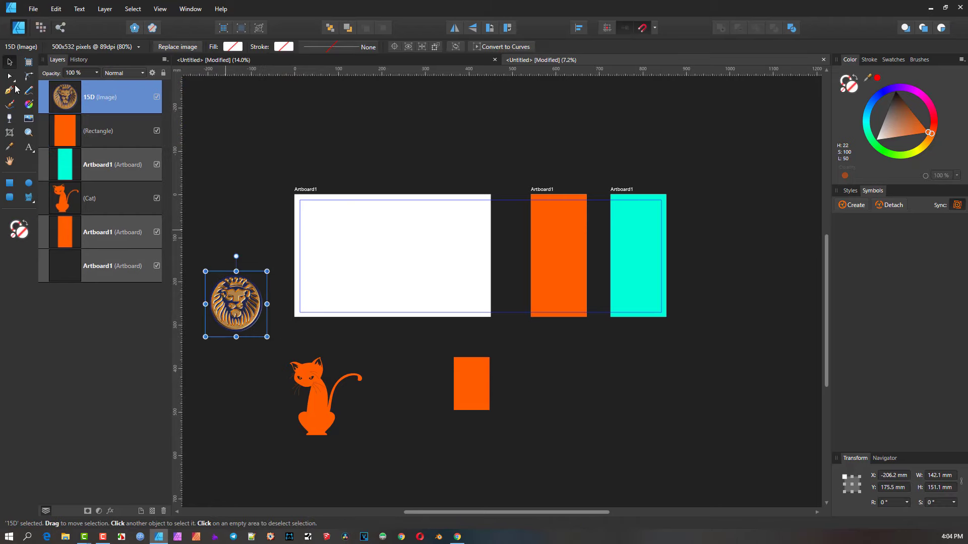
# Place the lion emblem at the white artboard's top-left, then drag the cat onto the cyan artboard and back
pyautogui.click(358, 246)
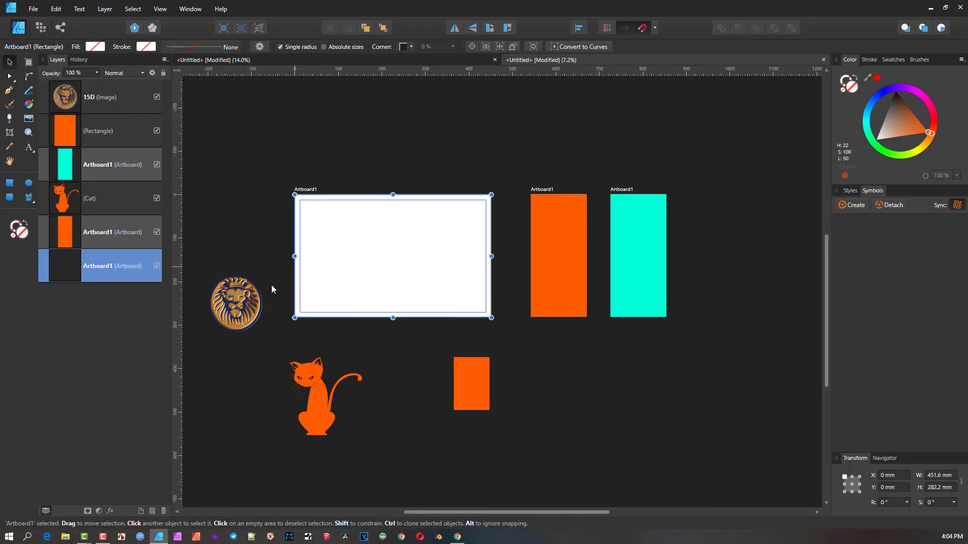
pyautogui.moveTo(247, 304); pyautogui.dragTo(355, 238)
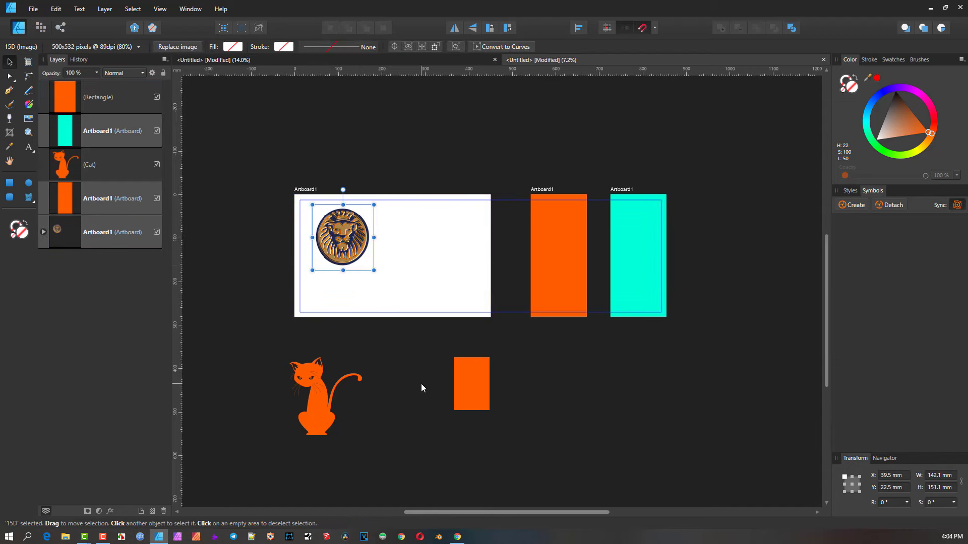
pyautogui.moveTo(324, 391); pyautogui.dragTo(640, 243)
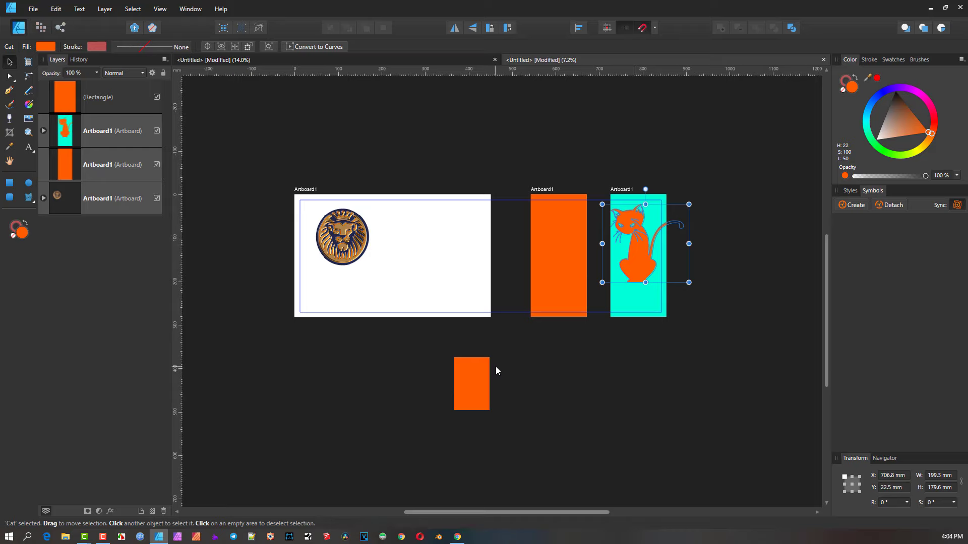
pyautogui.moveTo(683, 217); pyautogui.dragTo(394, 346)
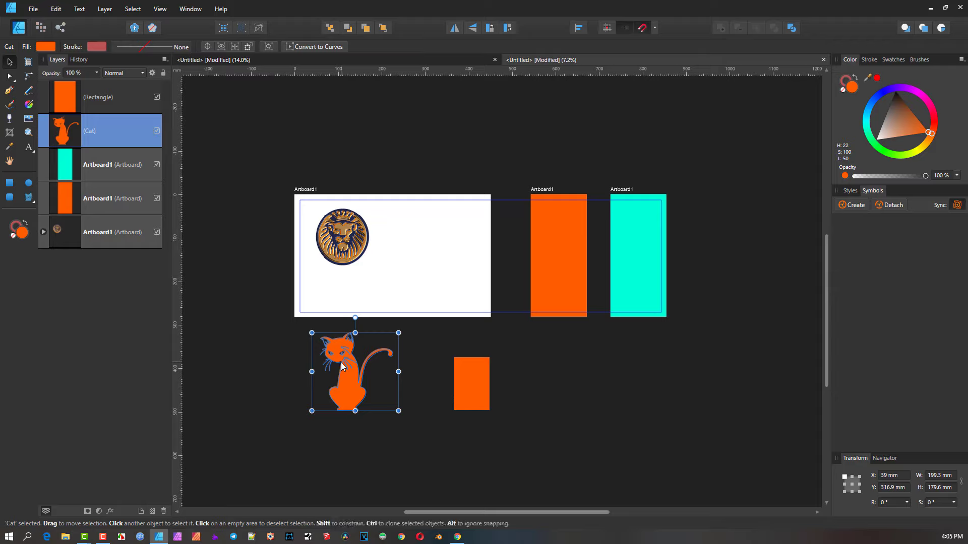
# Drag the cat onto the white artboard's lower edge, then move it back down below the artboard
pyautogui.moveTo(341, 369); pyautogui.dragTo(372, 344)
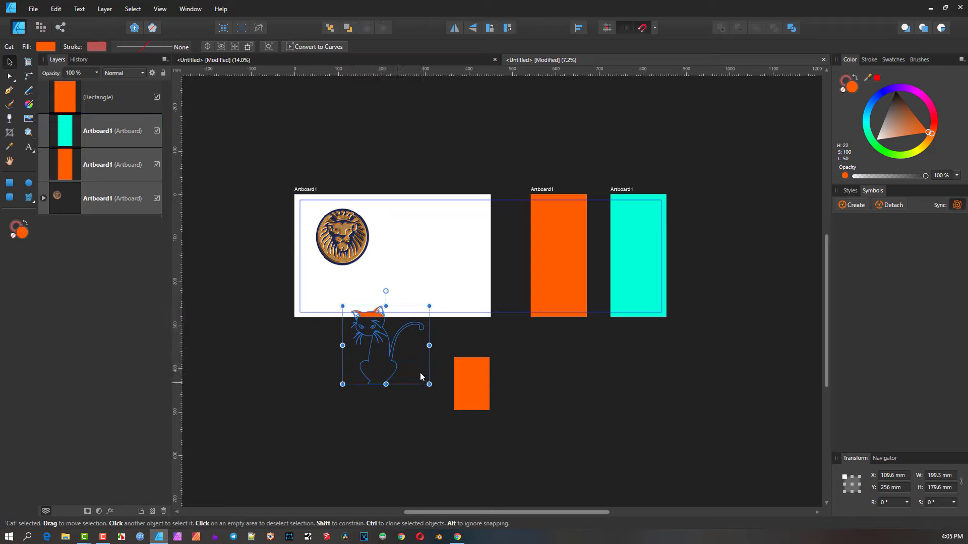
pyautogui.click(396, 405)
pyautogui.scroll(5, 374, 328)
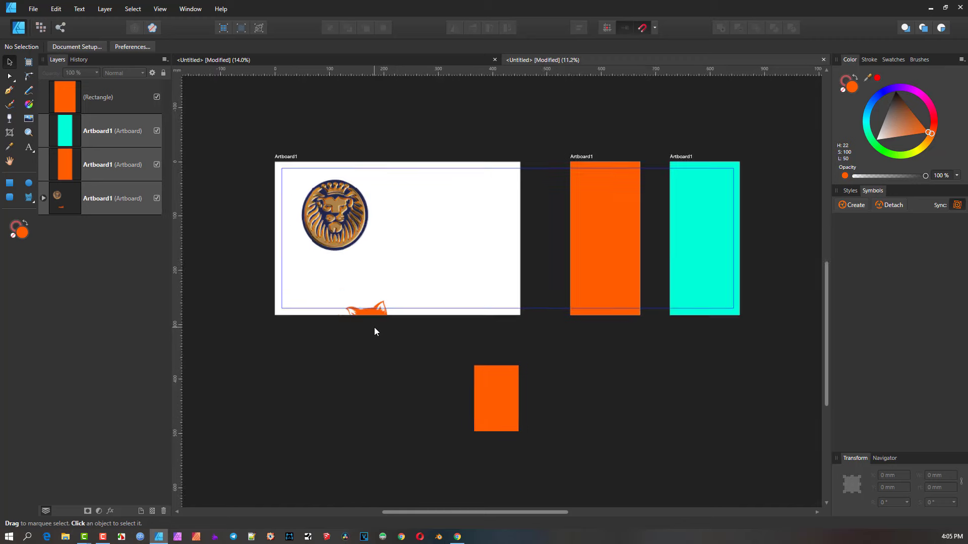
pyautogui.click(369, 308)
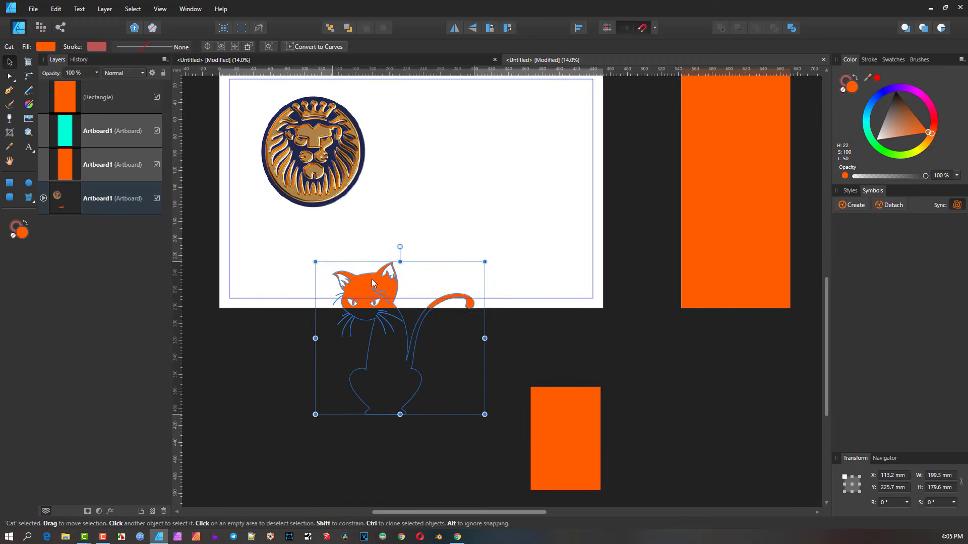
pyautogui.moveTo(367, 325); pyautogui.dragTo(348, 416)
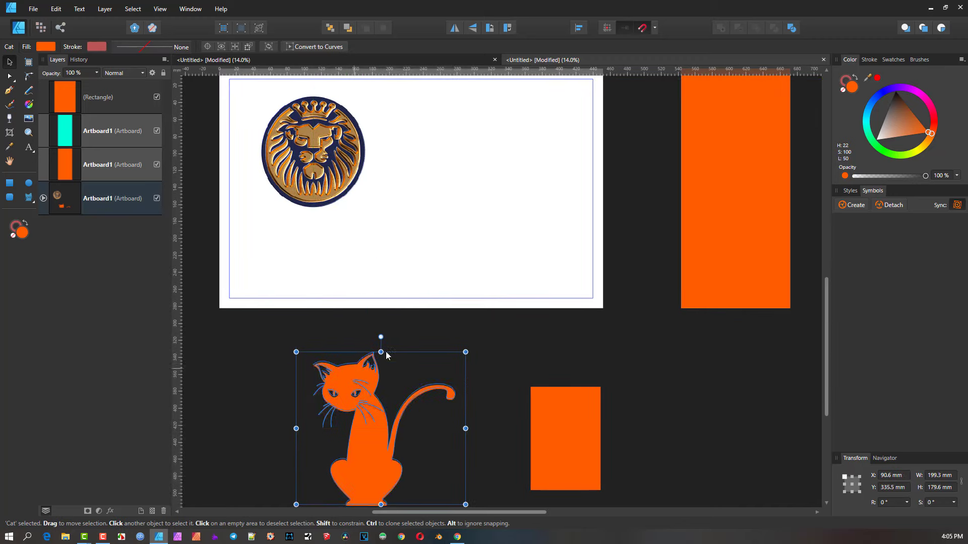
pyautogui.scroll(-4, 393, 367)
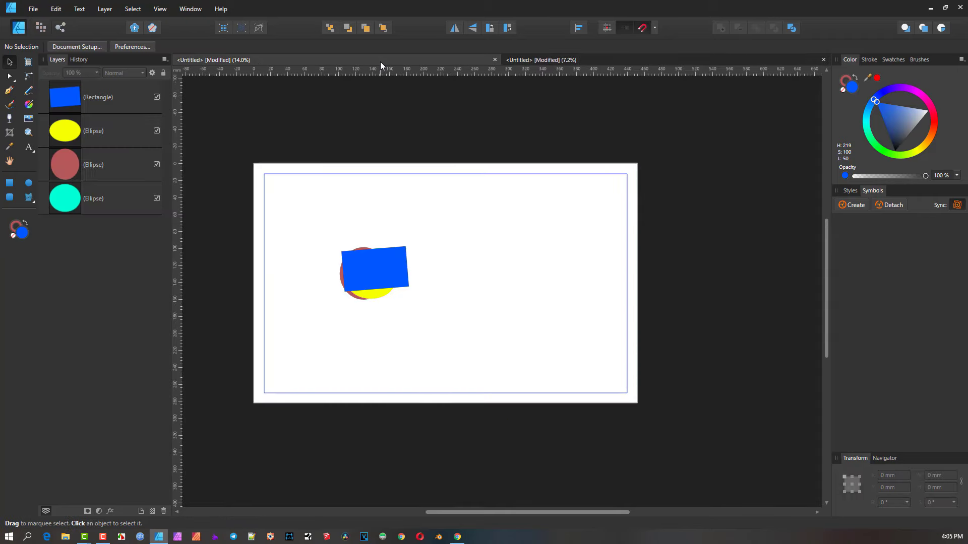
# Paste the cat from the artboard document into the blue-rectangle document
pyautogui.click(621, 59)
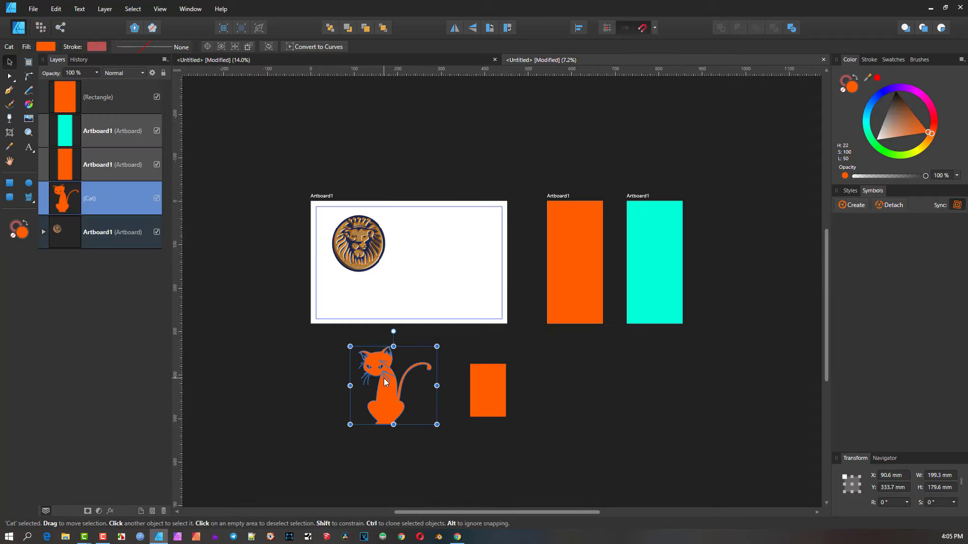
pyautogui.click(330, 60)
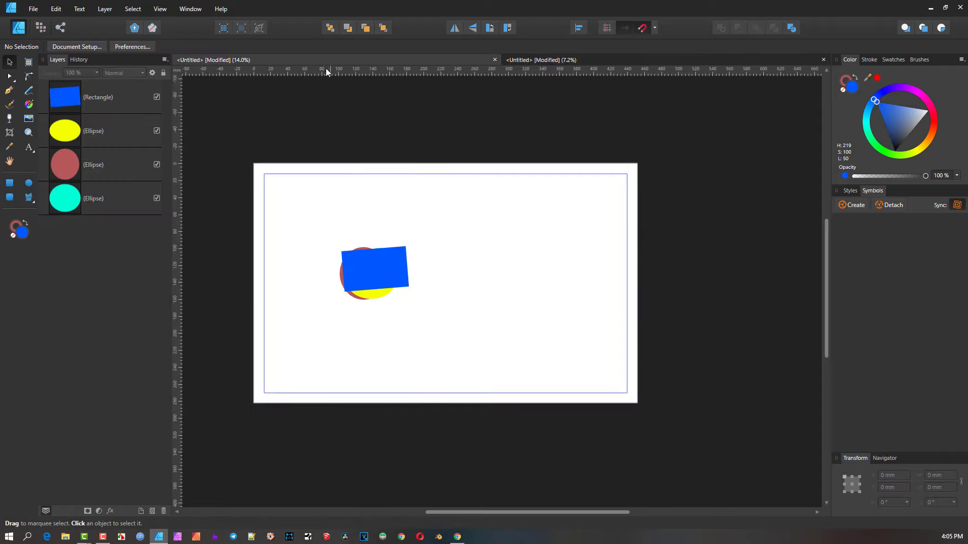
pyautogui.hotkey('ctrl', 'v')
pyautogui.moveTo(379, 268); pyautogui.dragTo(292, 320)
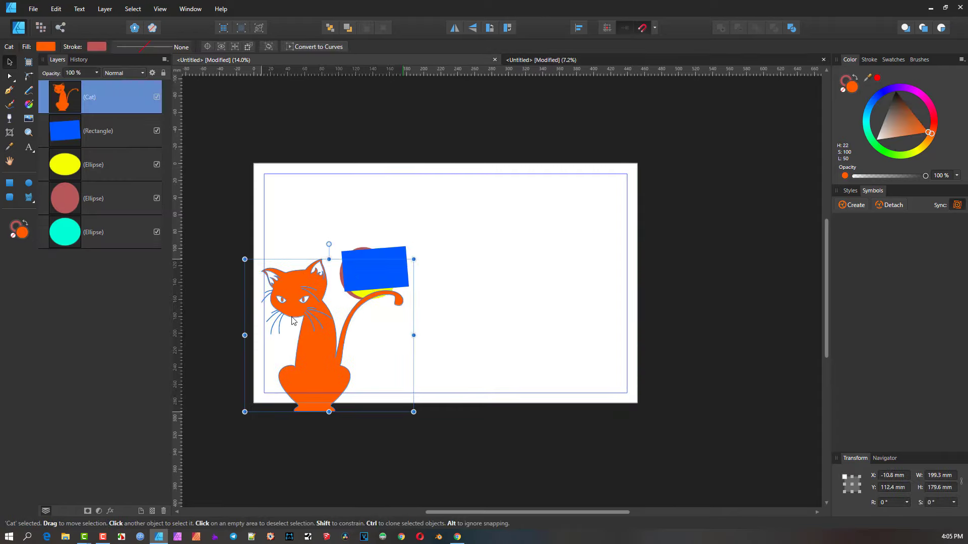
# Delete the blue rectangle and the three ellipses
pyautogui.click(381, 274)
pyautogui.moveTo(319, 206); pyautogui.dragTo(458, 332)
pyautogui.press('Delete')
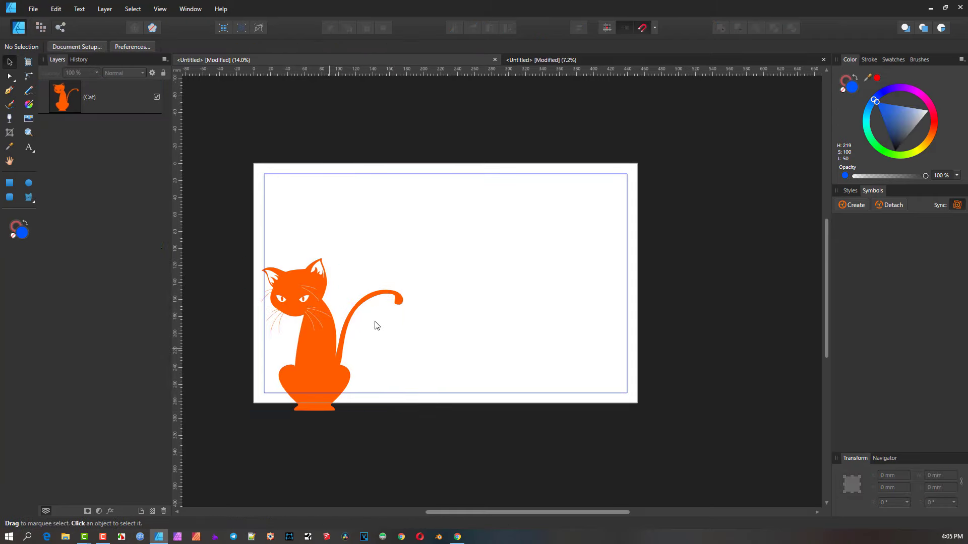
# Move the cat fully off the page's left edge, to X -209.6 mm
pyautogui.click(380, 307)
pyautogui.moveTo(380, 307); pyautogui.dragTo(489, 300)
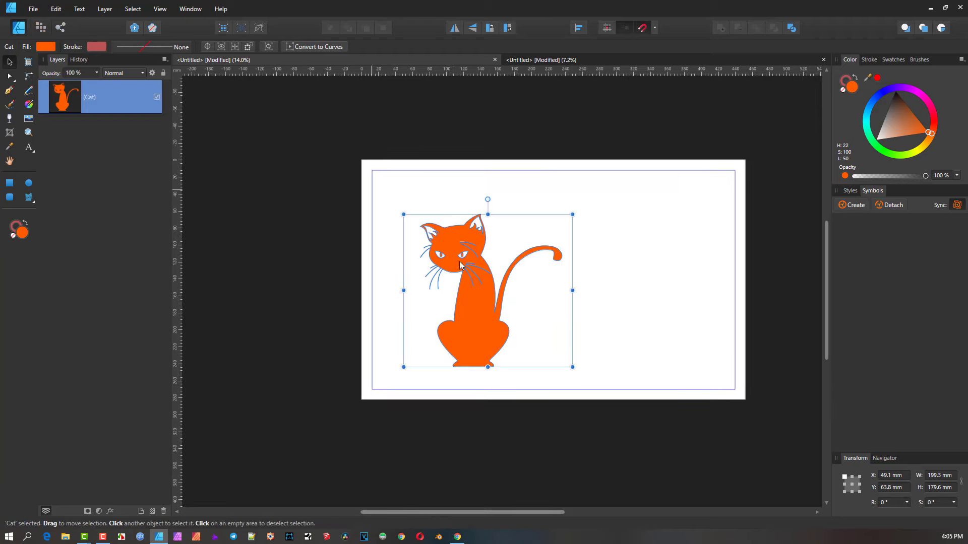
pyautogui.moveTo(460, 263); pyautogui.dragTo(374, 276)
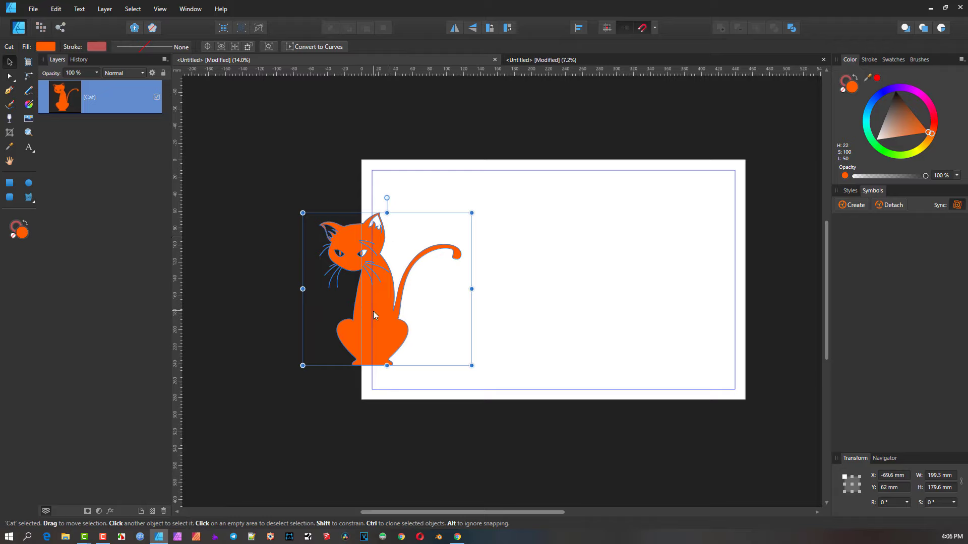
pyautogui.moveTo(380, 314); pyautogui.dragTo(262, 305)
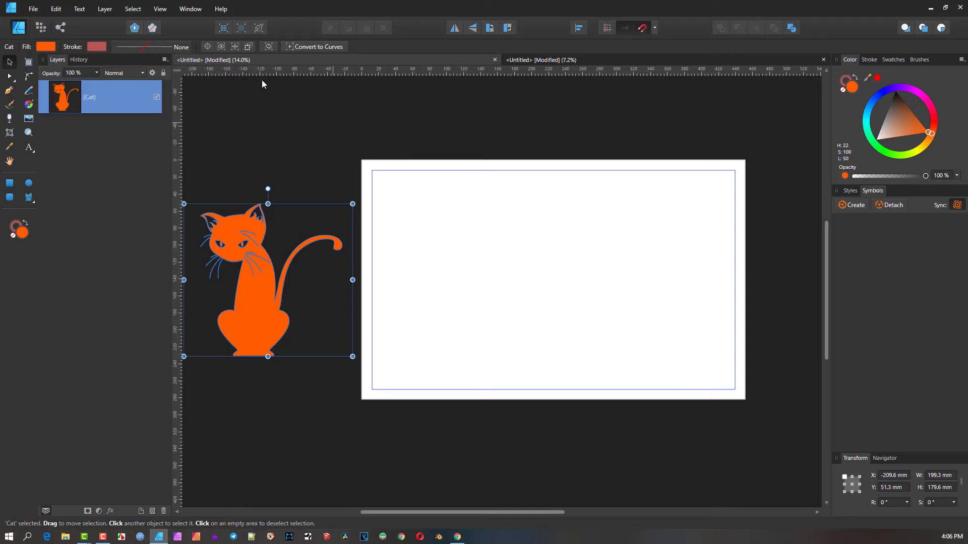
# Look through the View Mode options without changing anything, and deselect the cat
pyautogui.click(160, 10)
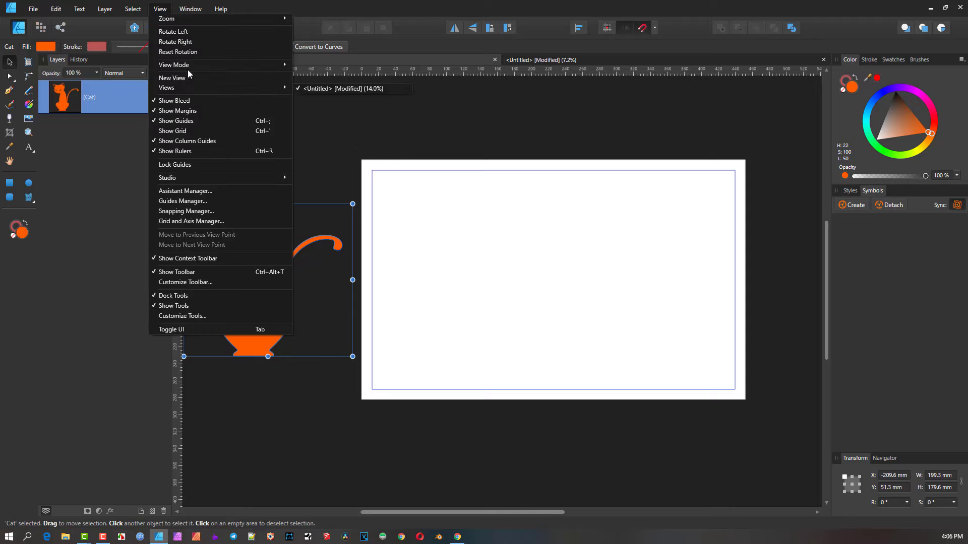
pyautogui.moveTo(189, 65)
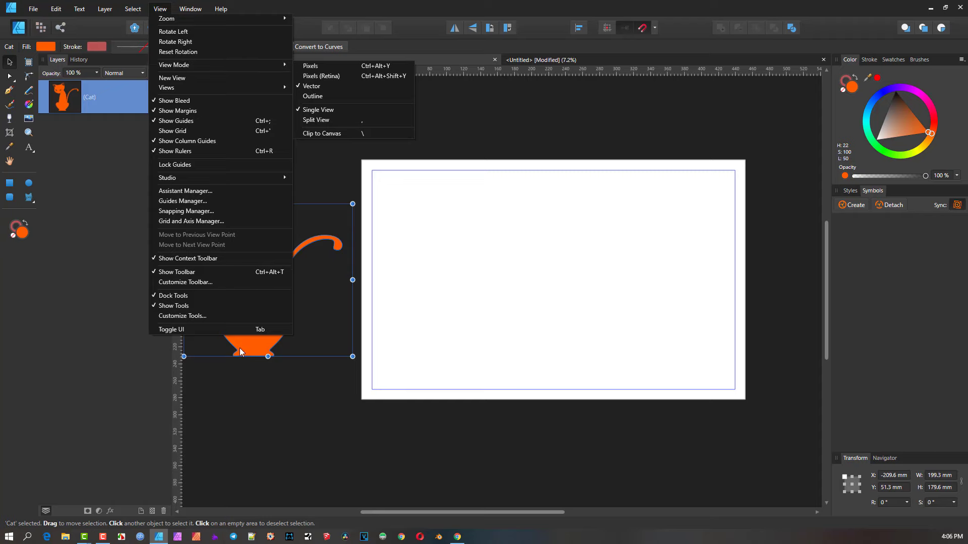
pyautogui.click(262, 382)
pyautogui.click(262, 382)
# Move the cat over the page's left edge at X -91.4 mm and turn on Clip to Canvas
pyautogui.moveTo(256, 300); pyautogui.dragTo(373, 299)
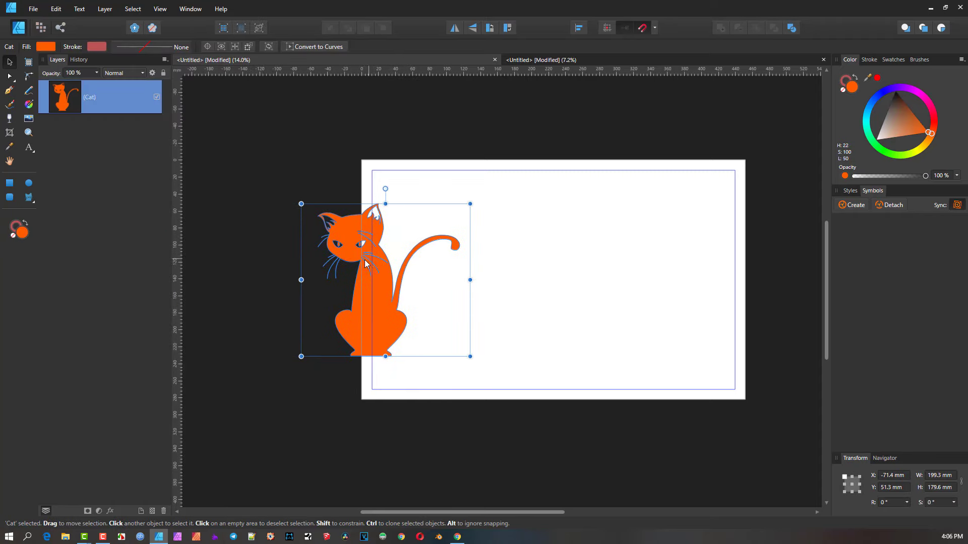
pyautogui.moveTo(365, 260); pyautogui.dragTo(242, 249)
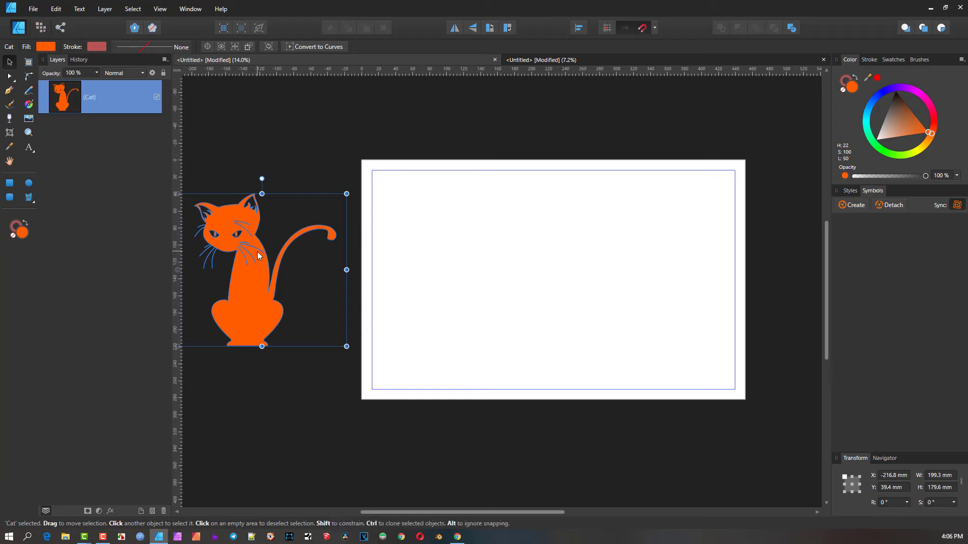
pyautogui.moveTo(250, 262); pyautogui.dragTo(358, 252)
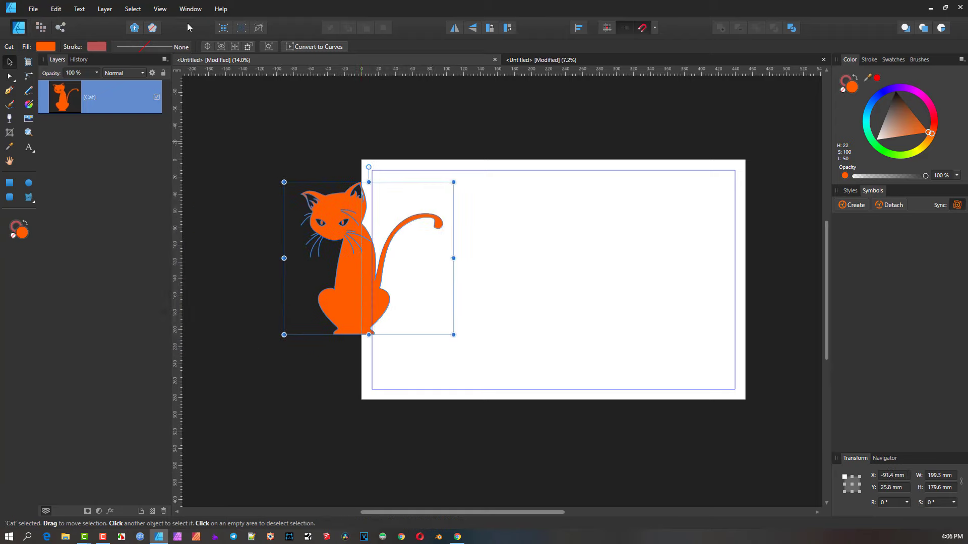
pyautogui.click(159, 9)
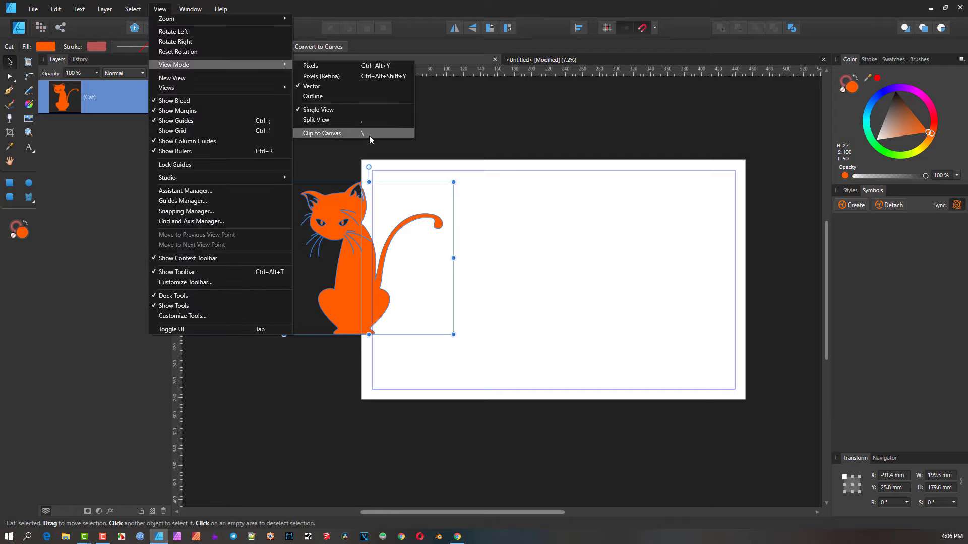
pyautogui.click(364, 134)
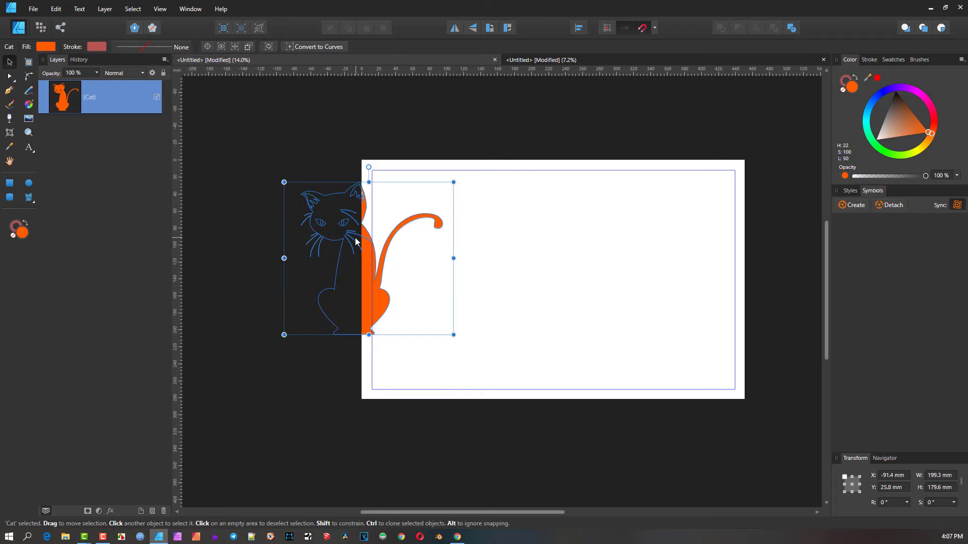
# Test canvas clipping by moving the cat across the page edge, leaving it off-page at X -217.8 mm
pyautogui.moveTo(355, 241)
pyautogui.mouseDown()
pyautogui.moveTo(449, 242)
pyautogui.moveTo(368, 241)
pyautogui.mouseUp()
pyautogui.click(324, 143)
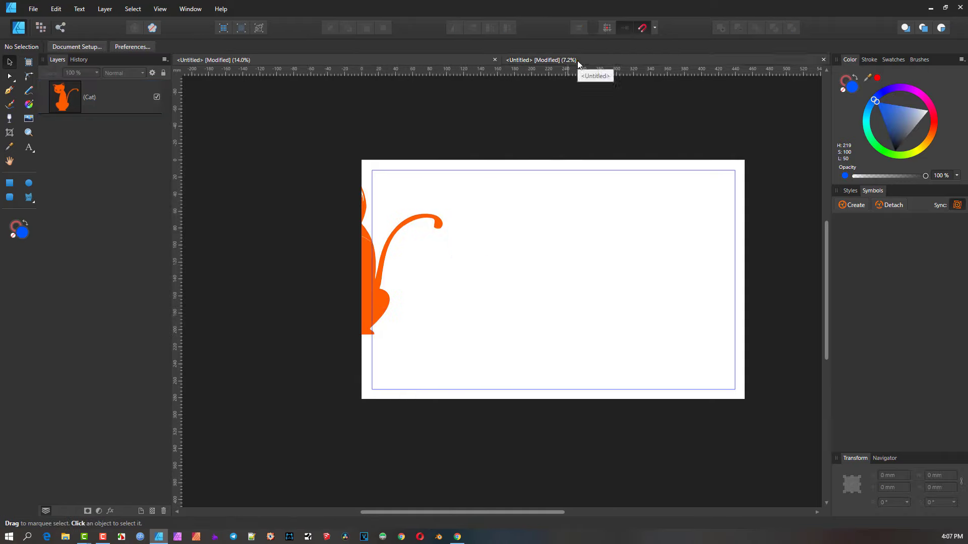
pyautogui.moveTo(376, 267); pyautogui.dragTo(282, 253)
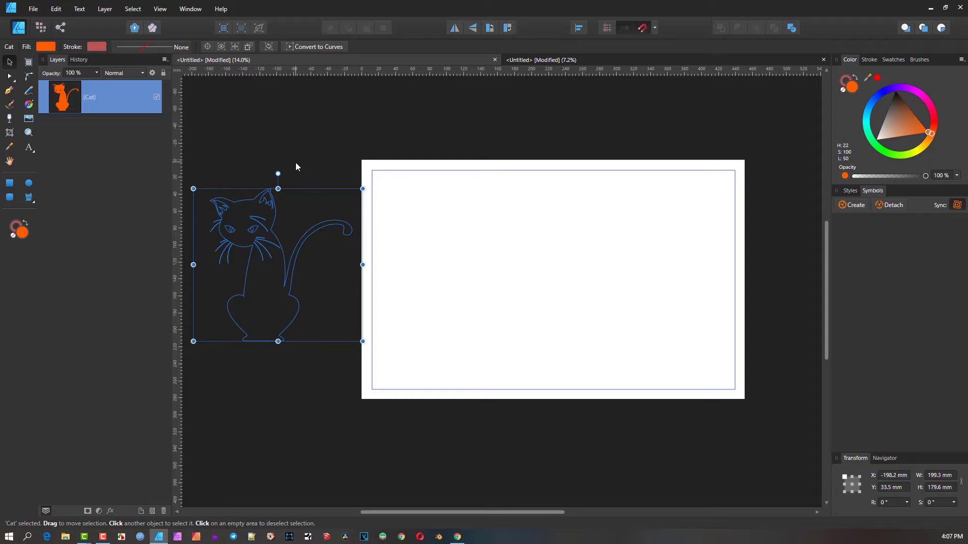
pyautogui.hotkey('ctrl', 'y')
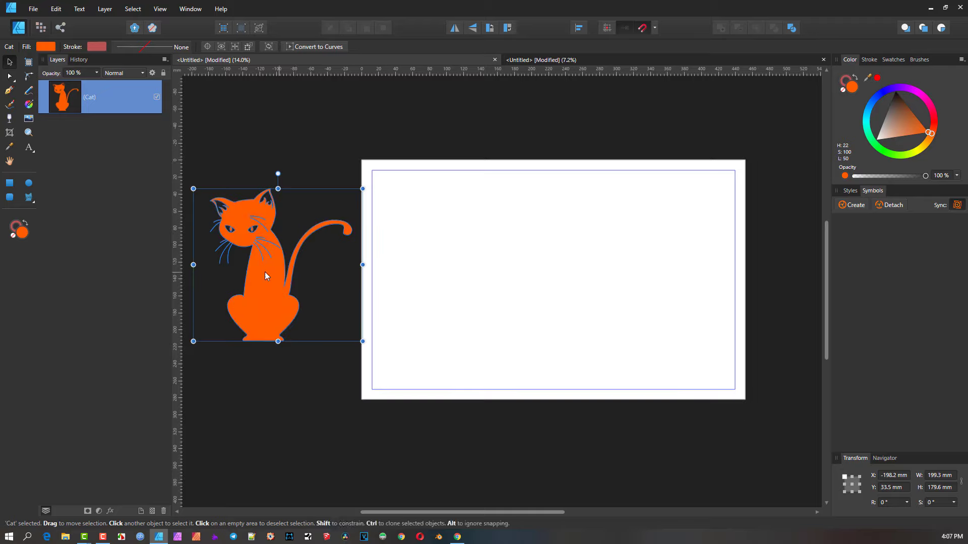
pyautogui.moveTo(264, 271); pyautogui.dragTo(367, 263)
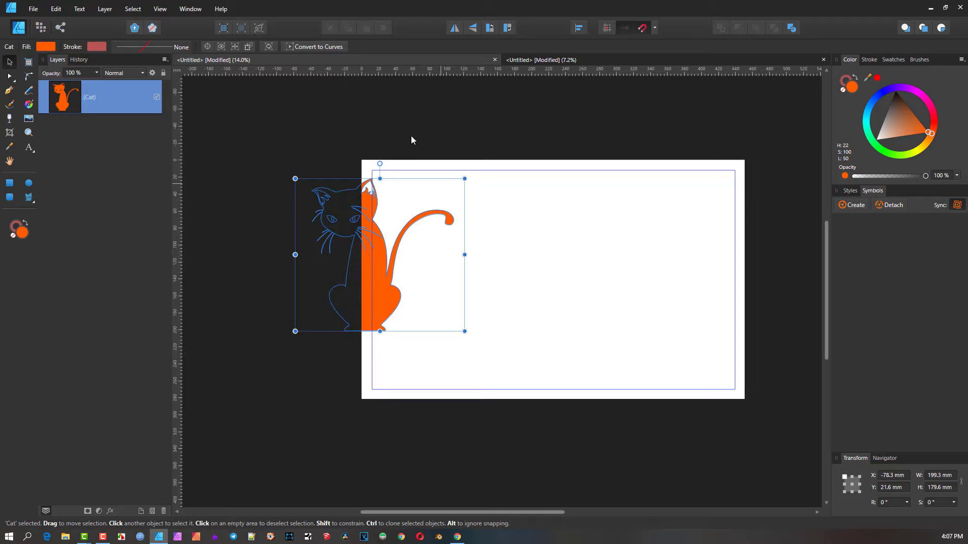
pyautogui.click(327, 119)
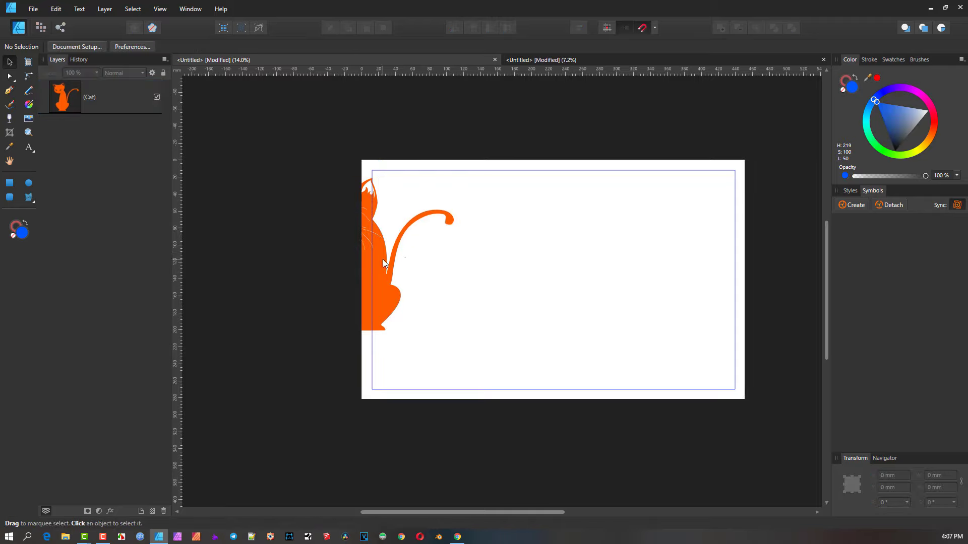
pyautogui.moveTo(361, 258); pyautogui.dragTo(271, 240)
pyautogui.scroll(-2, 550, 204)
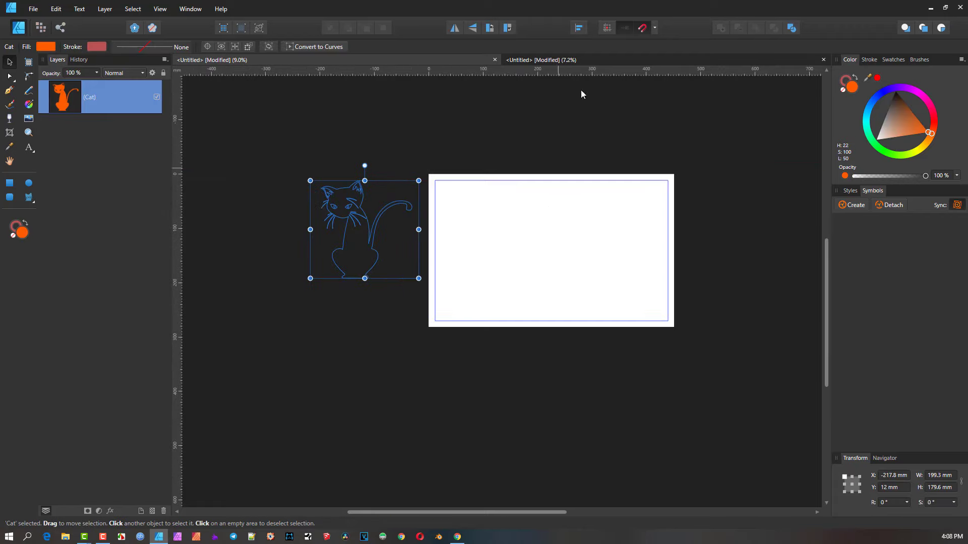
# Draw a blue 147.4 × 134.4 mm square below the cat
pyautogui.click(9, 183)
pyautogui.moveTo(301, 306); pyautogui.dragTo(382, 378)
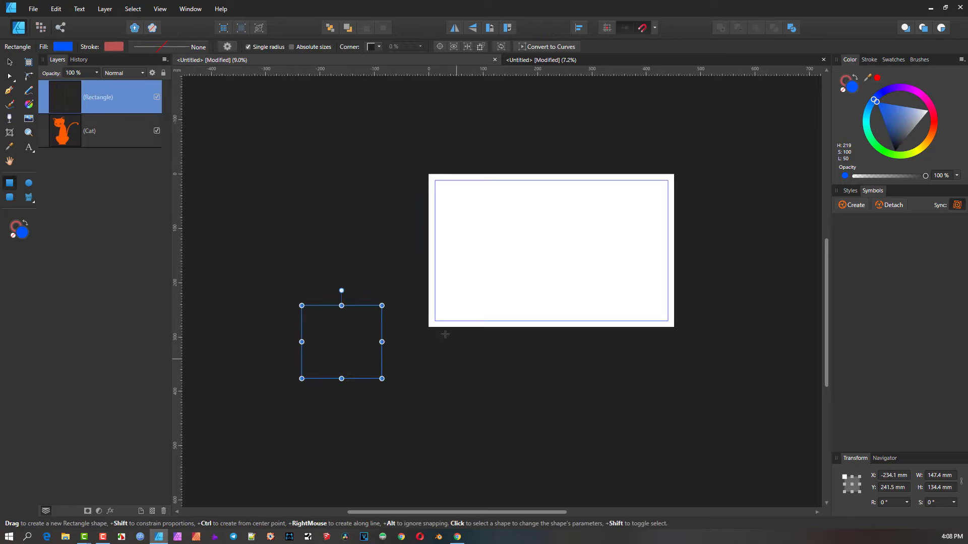
pyautogui.click(324, 205)
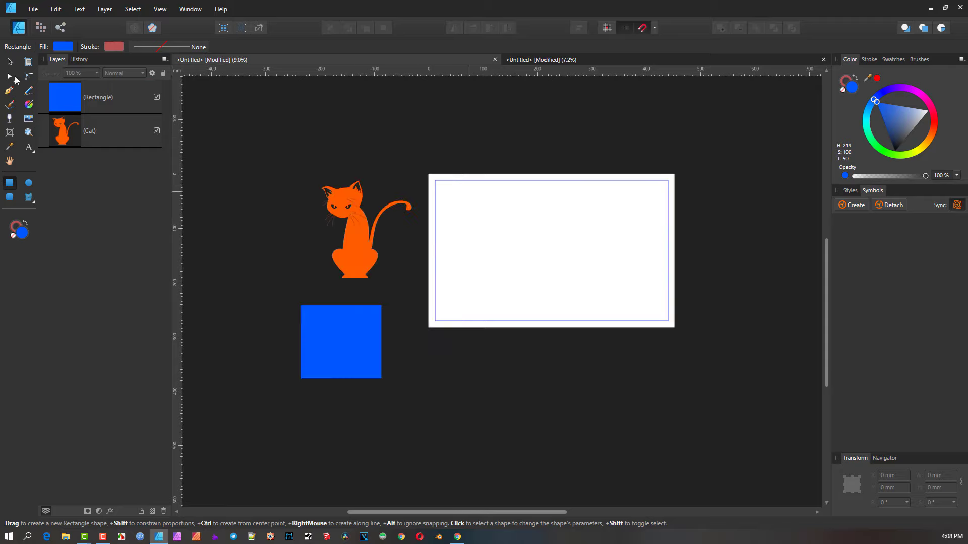
# Move the cat and blue square onto the artboard's left edge and clip content to the canvas
pyautogui.click(10, 63)
pyautogui.moveTo(353, 228); pyautogui.dragTo(430, 222)
pyautogui.moveTo(361, 337); pyautogui.dragTo(452, 313)
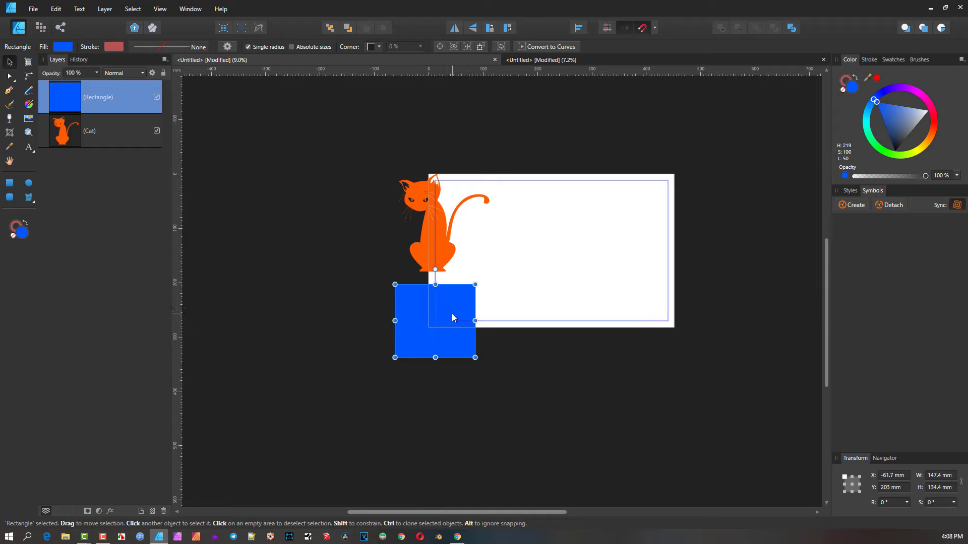
pyautogui.scroll(1, 425, 303)
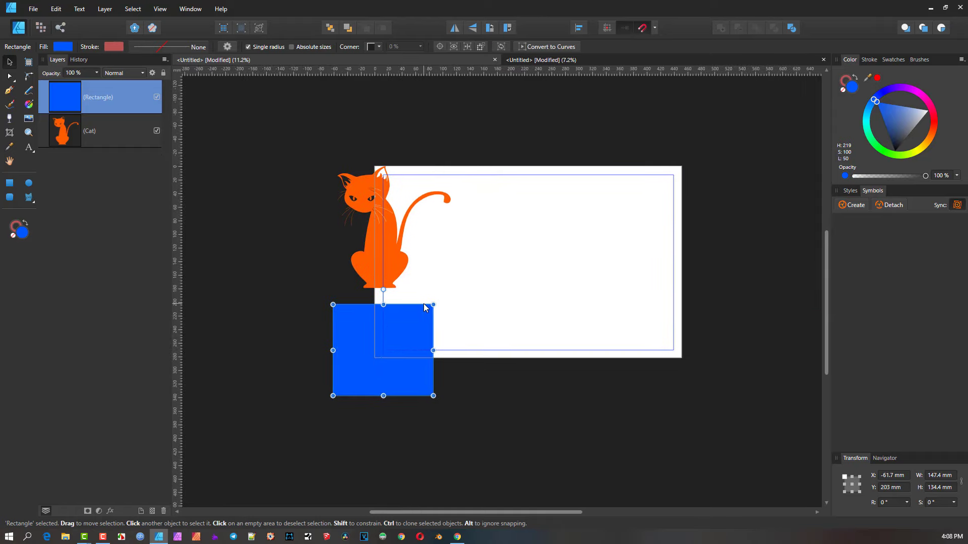
pyautogui.hotkey('ctrl', 'alt', 'c')
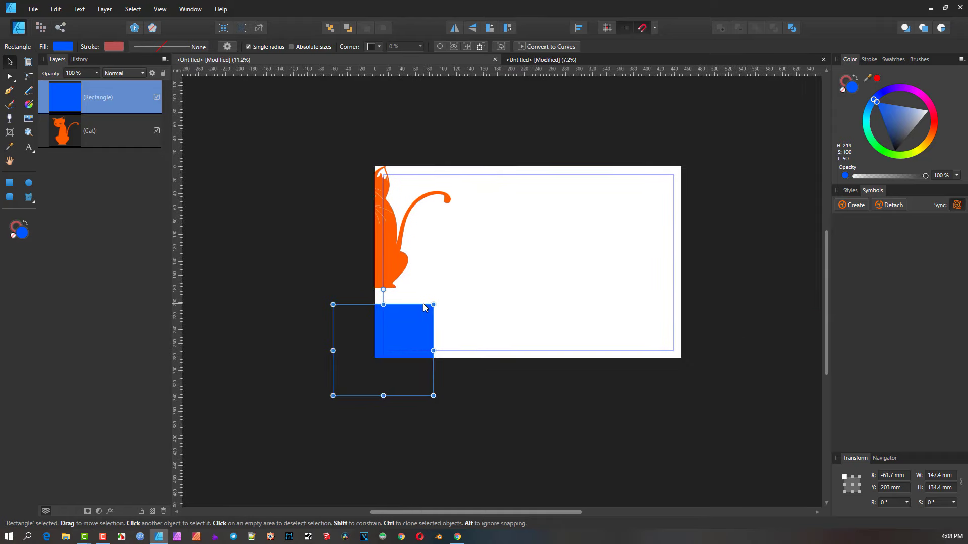
pyautogui.click(558, 419)
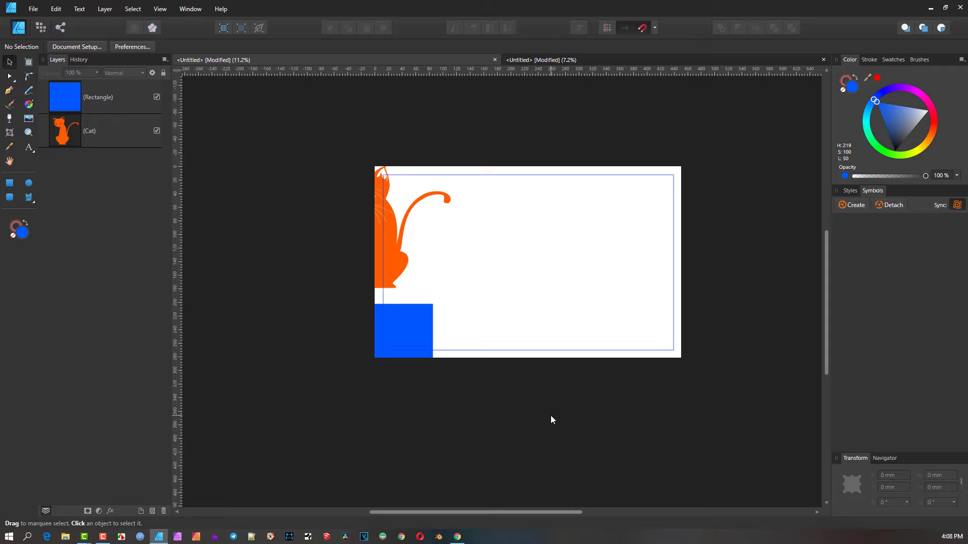
# Close both open documents without saving changes
pyautogui.hotkey('alt', 'v')
pyautogui.scroll(-4, 548, 138)
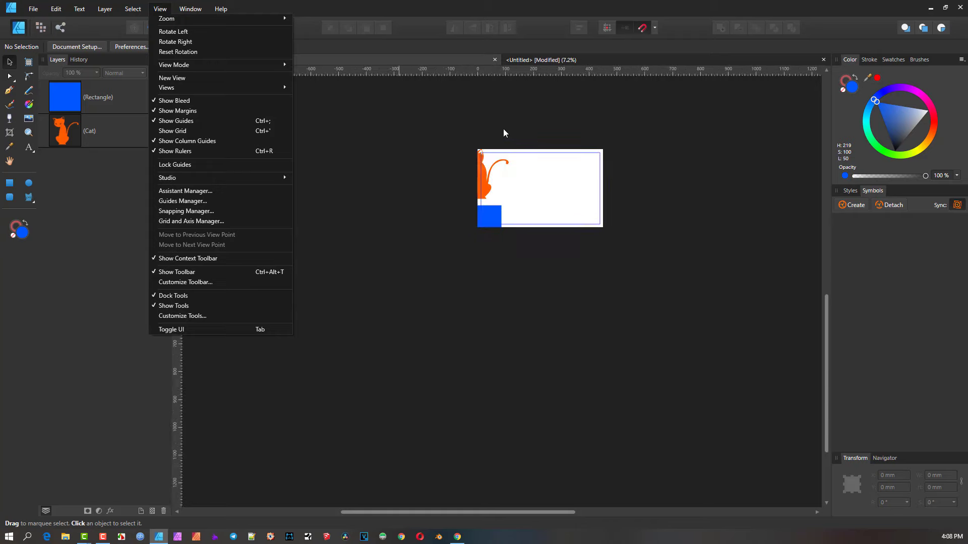
pyautogui.press('Escape')
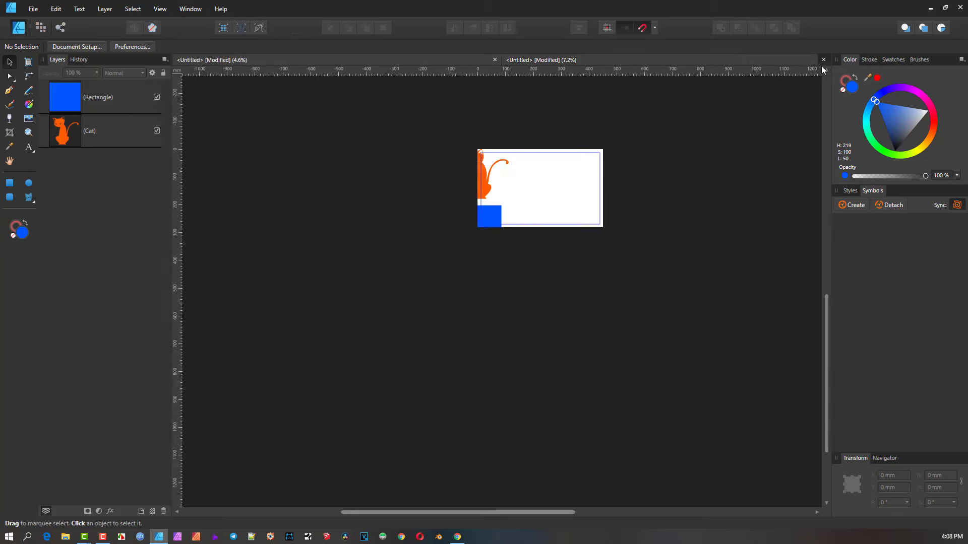
pyautogui.hotkey('ctrl', 'w')
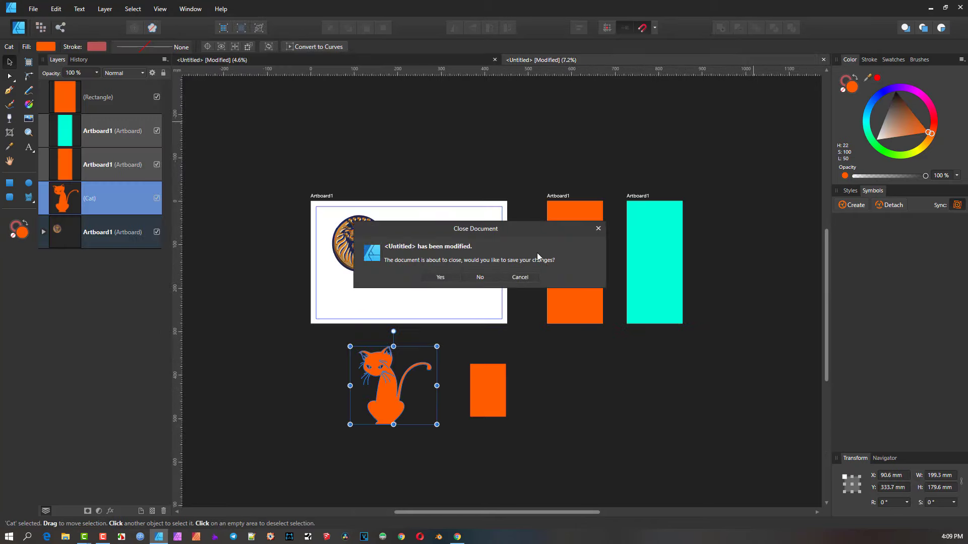
pyautogui.click(491, 280)
pyautogui.click(823, 59)
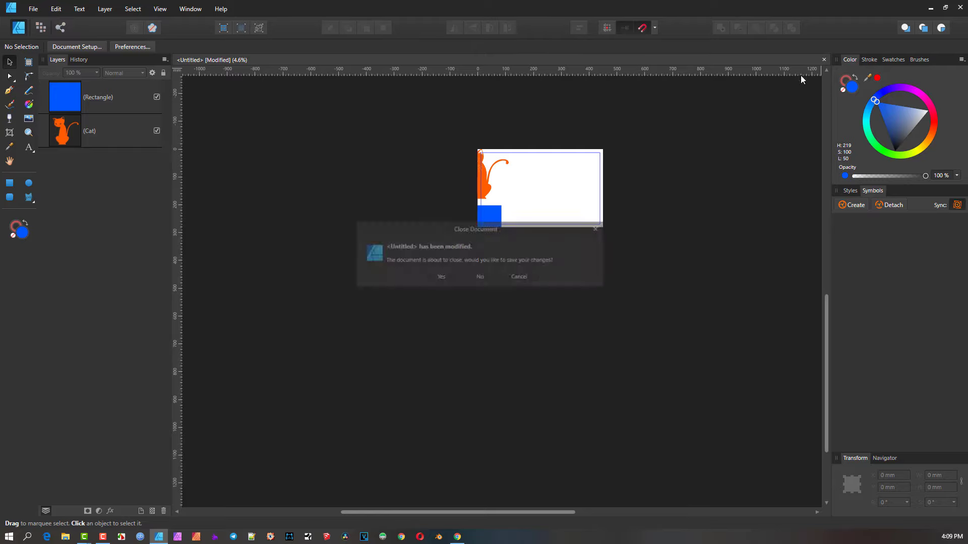
pyautogui.click(487, 281)
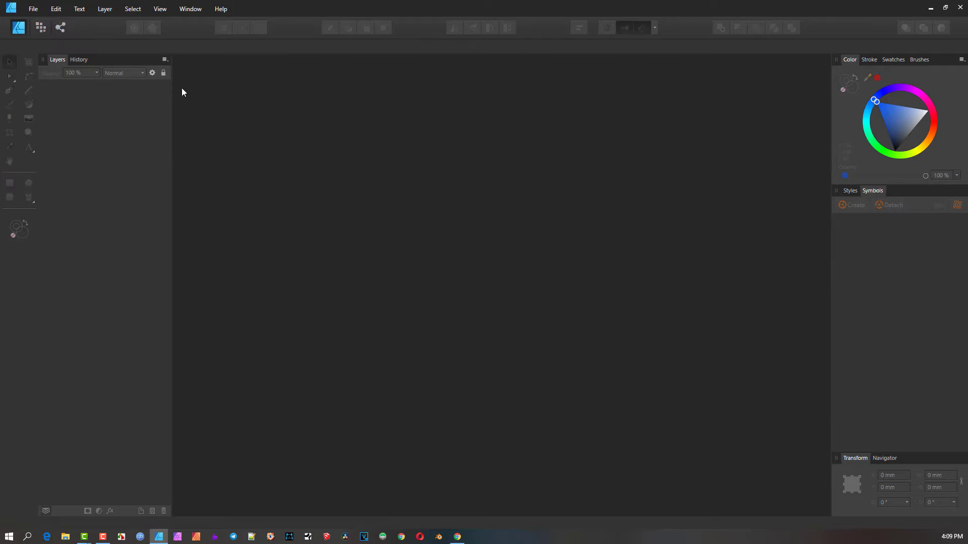
# Create a new blank document with the default settings
pyautogui.click(33, 9)
pyautogui.click(43, 33)
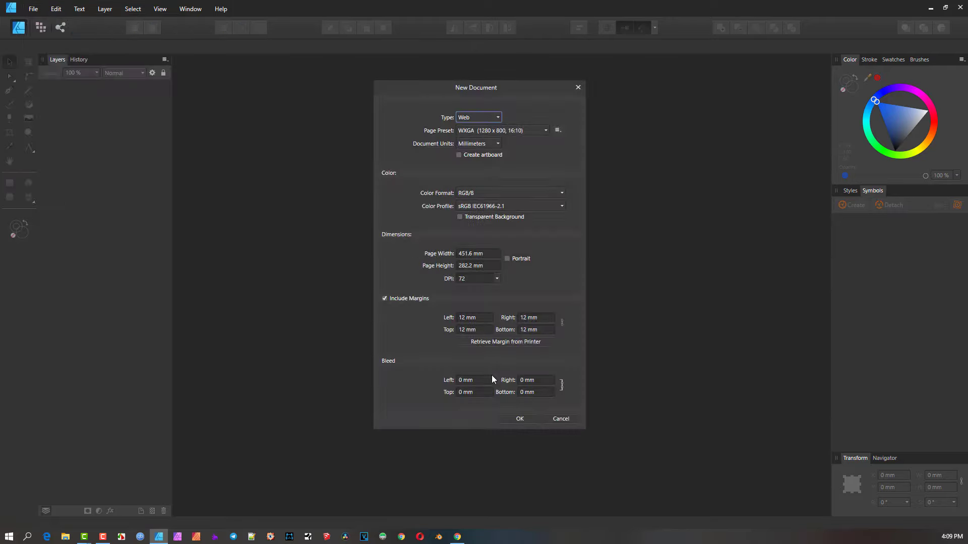
pyautogui.click(519, 419)
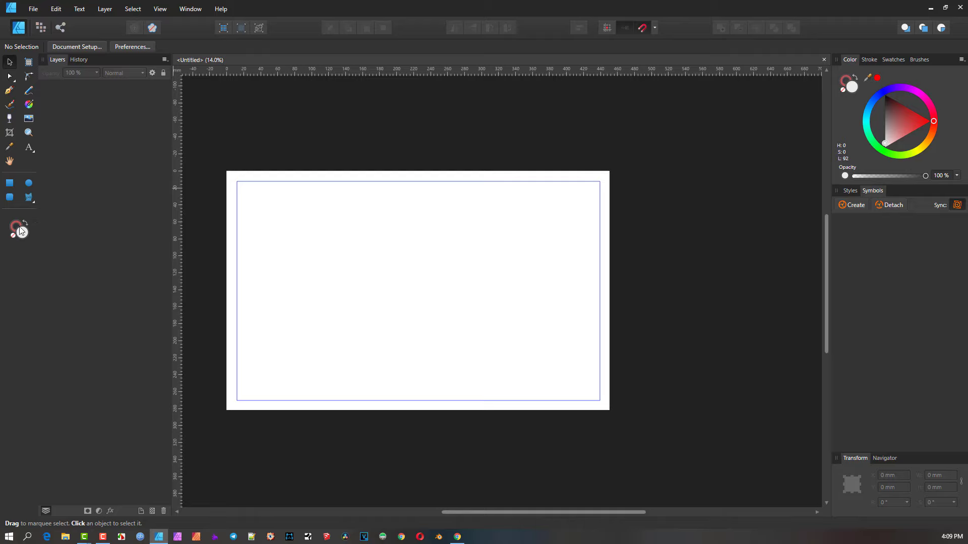
# Draw a cat shape on the page and fill it dark red-brown
pyautogui.click(29, 197)
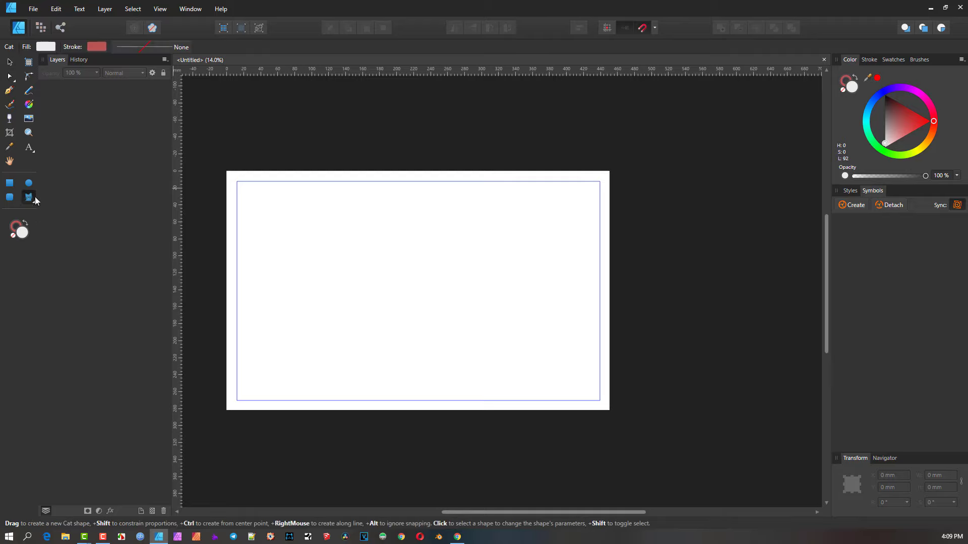
pyautogui.moveTo(283, 204)
pyautogui.mouseDown()
pyautogui.moveTo(378, 346)
pyautogui.moveTo(420, 374)
pyautogui.mouseUp()
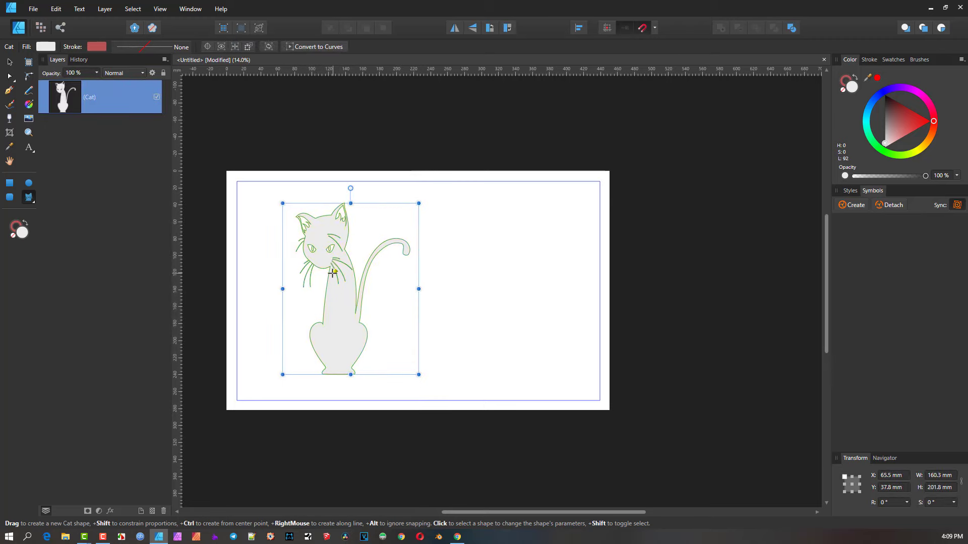
pyautogui.scroll(2, 319, 255)
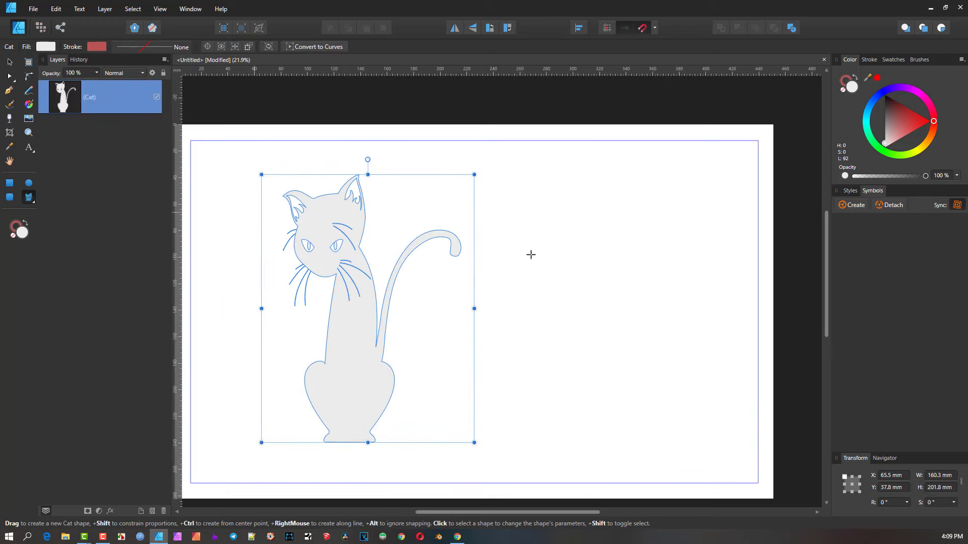
pyautogui.moveTo(880, 136); pyautogui.dragTo(892, 119)
# Duplicate the 160.3 × 201.8 mm cat into a second copy beside the first
pyautogui.press('v')
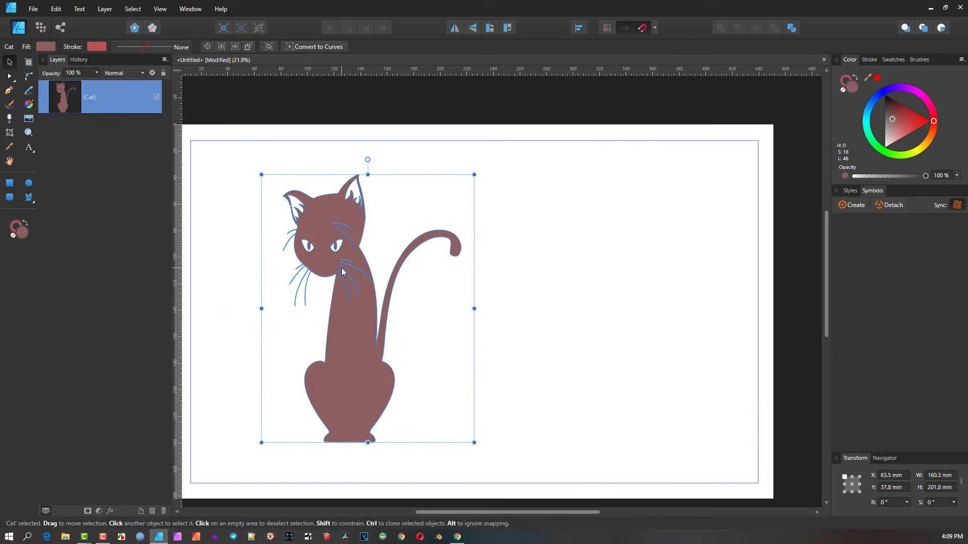
pyautogui.moveTo(345, 274); pyautogui.dragTo(395, 247)
pyautogui.press('space')
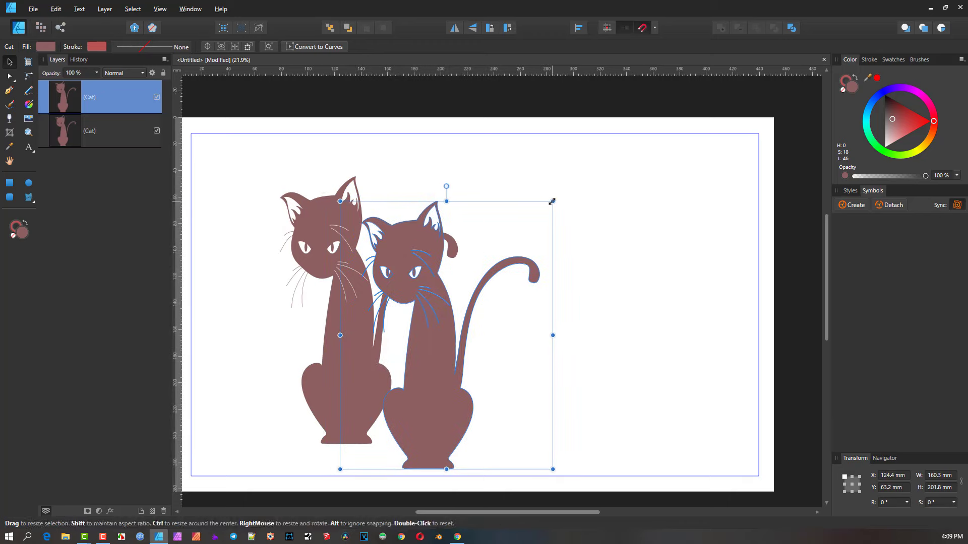
# Shrink the copy to 97.2 × 87.4 mm, set it against the big cat's body, and zoom in
pyautogui.moveTo(553, 201); pyautogui.dragTo(468, 354)
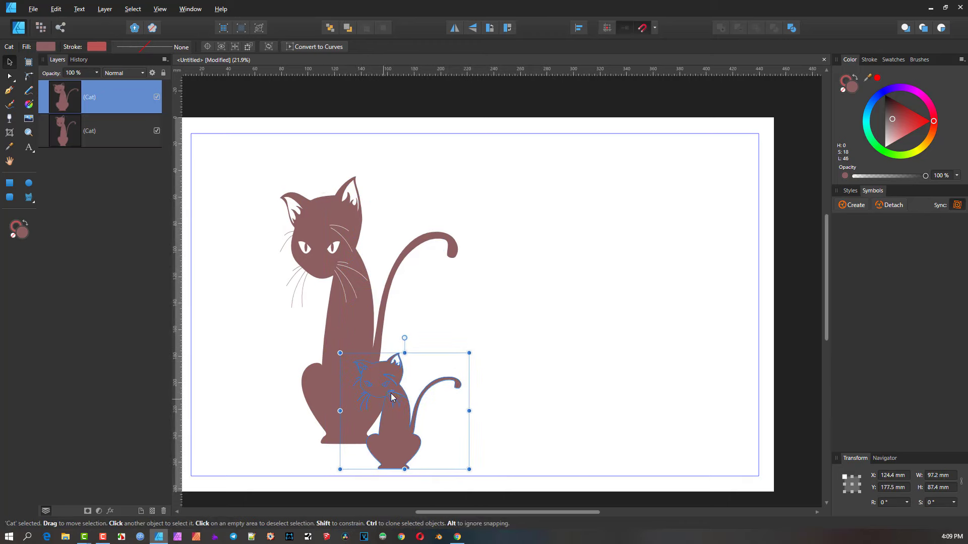
pyautogui.moveTo(391, 400)
pyautogui.mouseDown()
pyautogui.moveTo(398, 304)
pyautogui.moveTo(394, 317)
pyautogui.mouseUp()
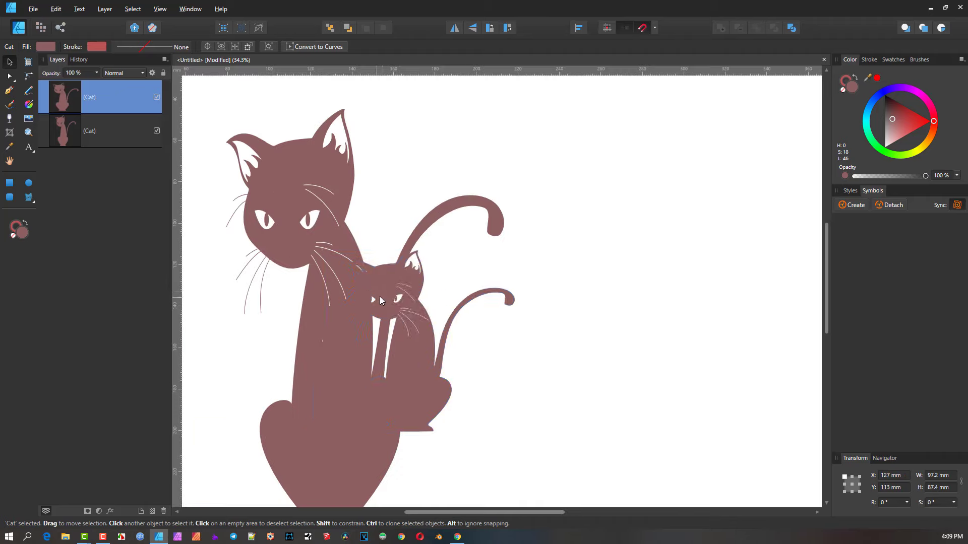
pyautogui.scroll(2, 377, 304)
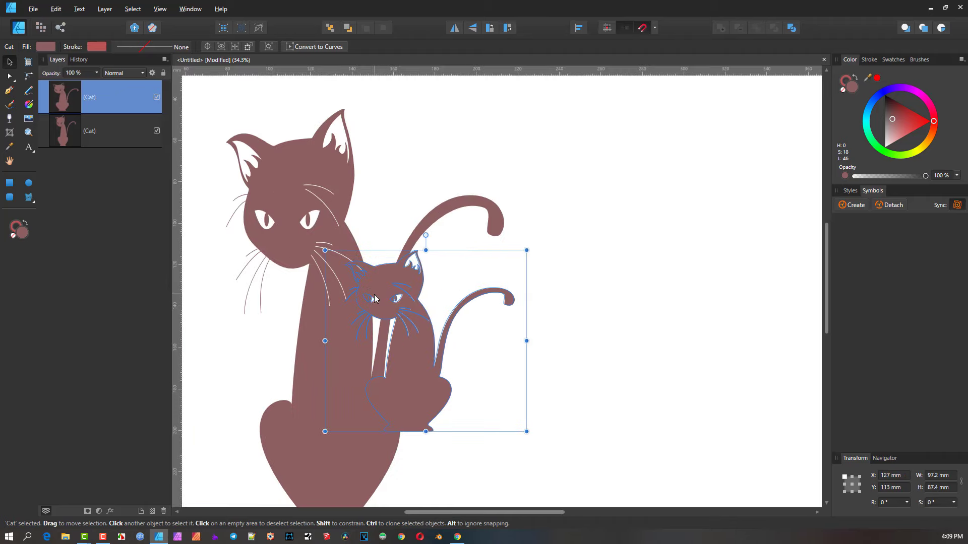
pyautogui.scroll(6, 368, 301)
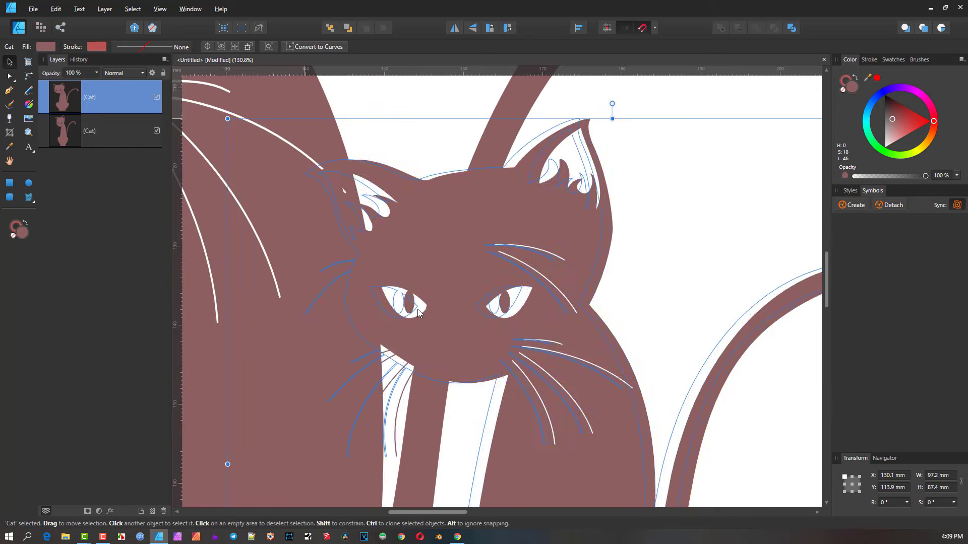
pyautogui.scroll(1, 414, 305)
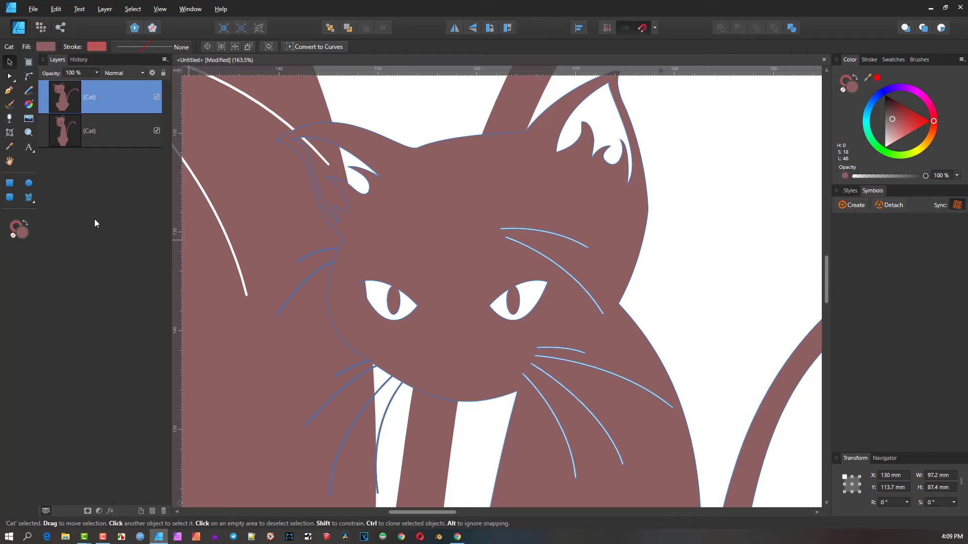
# Draw a small ellipse in the kitten's left eye and fill it bright yellow
pyautogui.click(29, 183)
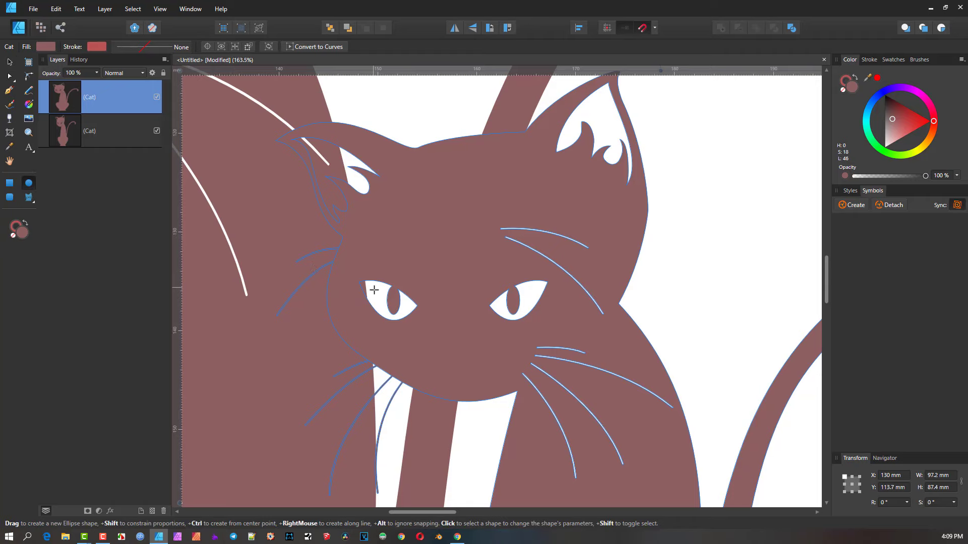
pyautogui.moveTo(373, 287); pyautogui.dragTo(387, 303)
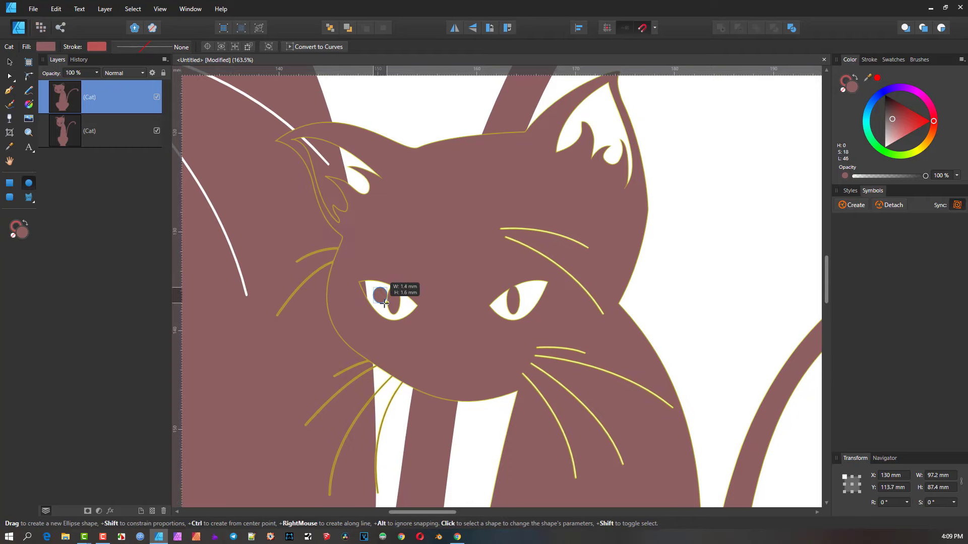
pyautogui.click(919, 149)
pyautogui.click(923, 147)
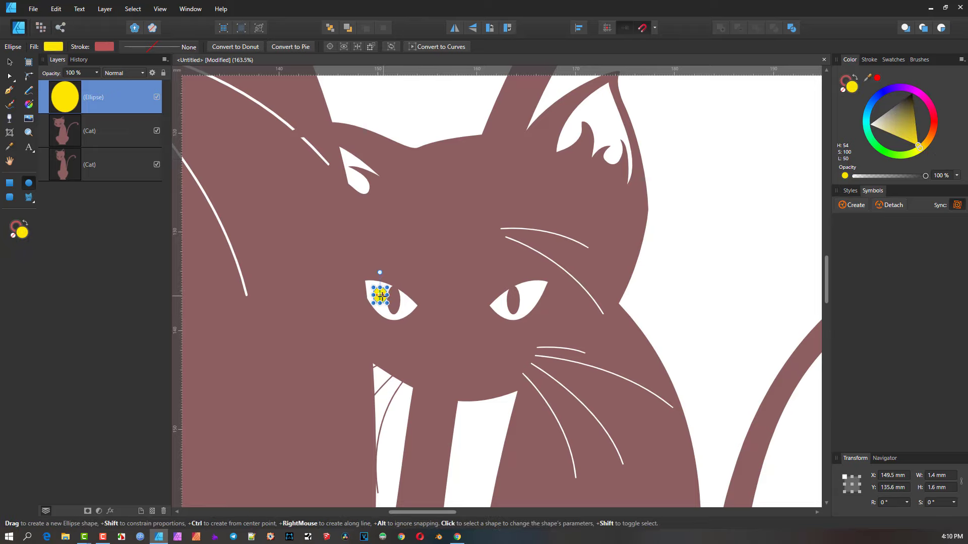
# Resize the yellow ellipse to about 9 × 5.3 mm, undoing a stray tiny ellipse
pyautogui.moveTo(387, 303); pyautogui.dragTo(418, 320)
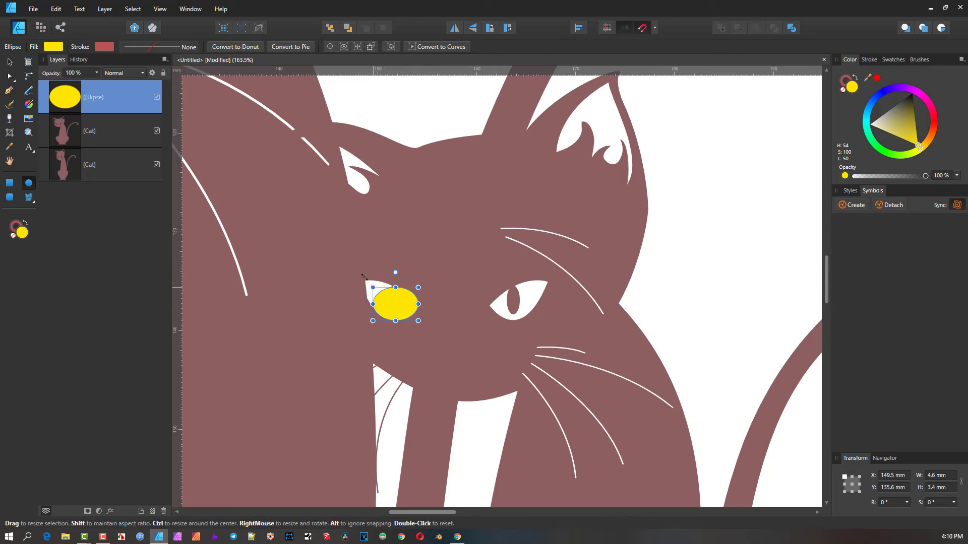
pyautogui.moveTo(363, 276)
pyautogui.mouseDown()
pyautogui.moveTo(336, 256)
pyautogui.moveTo(348, 274)
pyautogui.mouseUp()
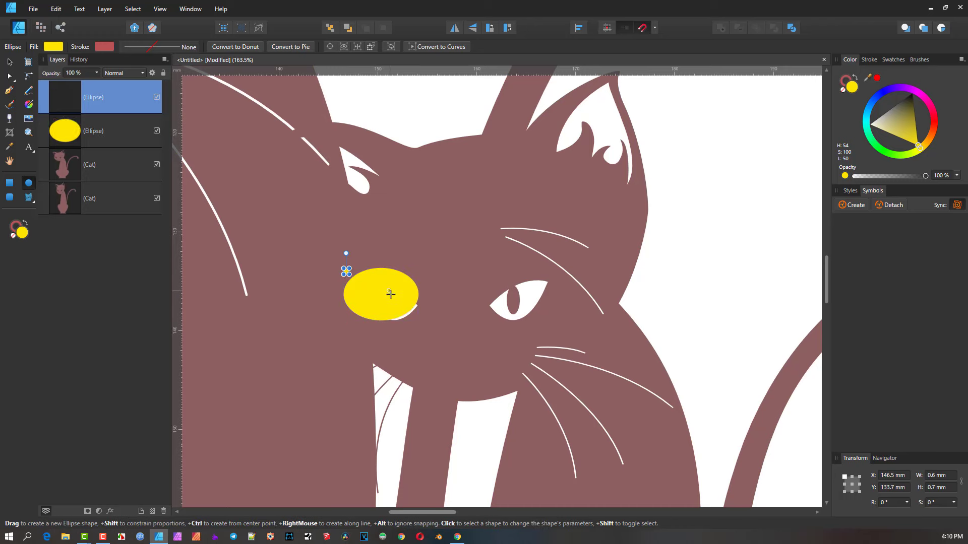
pyautogui.click(406, 297)
pyautogui.moveTo(418, 304)
pyautogui.mouseDown()
pyautogui.moveTo(432, 304)
pyautogui.moveTo(407, 308)
pyautogui.mouseUp()
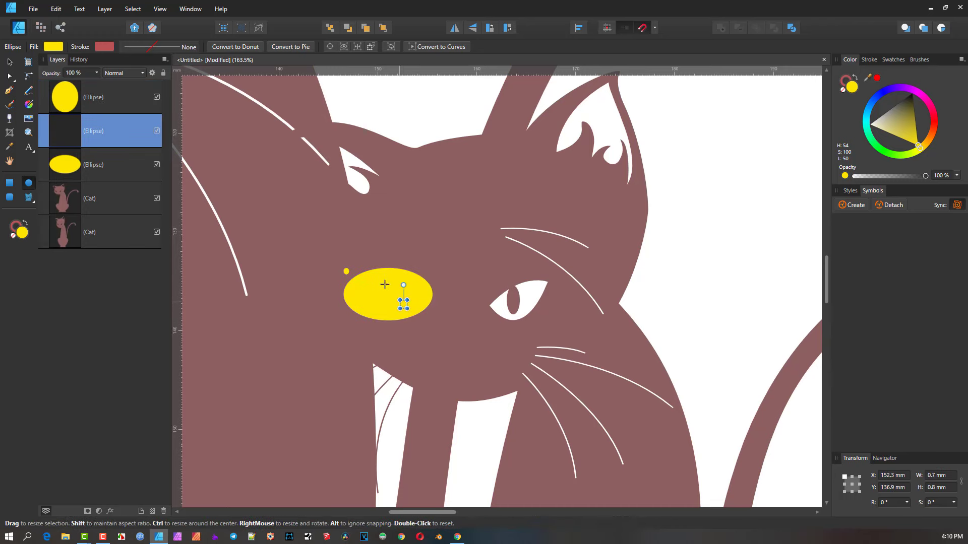
pyautogui.hotkey('ctrl', 'z')
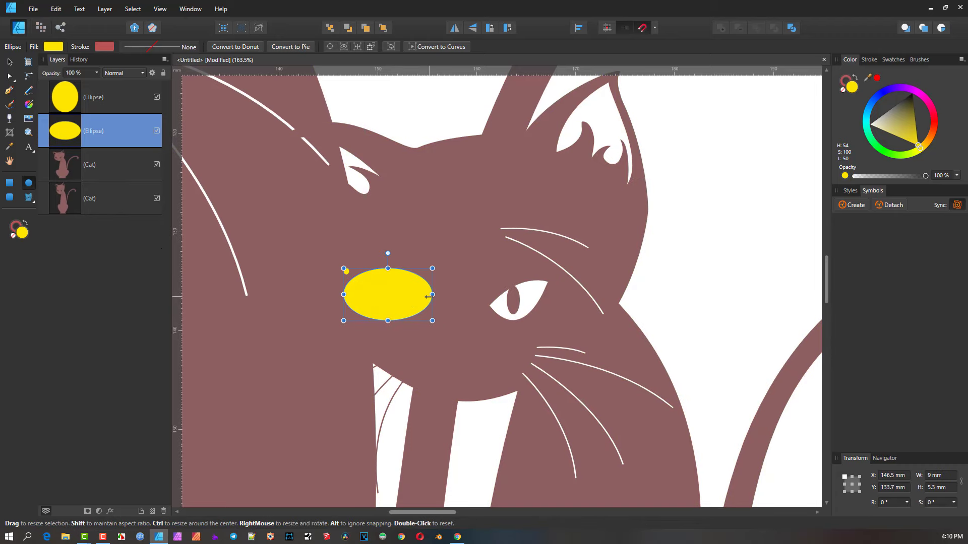
# Adjust the yellow ellipse's stacking order so it sits beneath the cat layer
pyautogui.hotkey('ctrl', 'shift', ']')
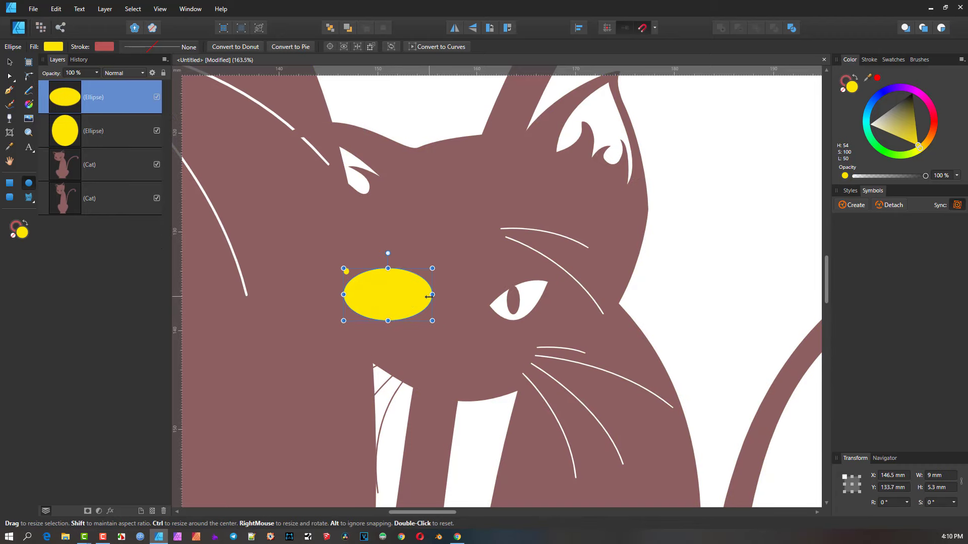
pyautogui.hotkey('ctrl', '[')
pyautogui.hotkey('ctrl', '[')
pyautogui.hotkey('ctrl', '[')
pyautogui.hotkey('ctrl', ']')
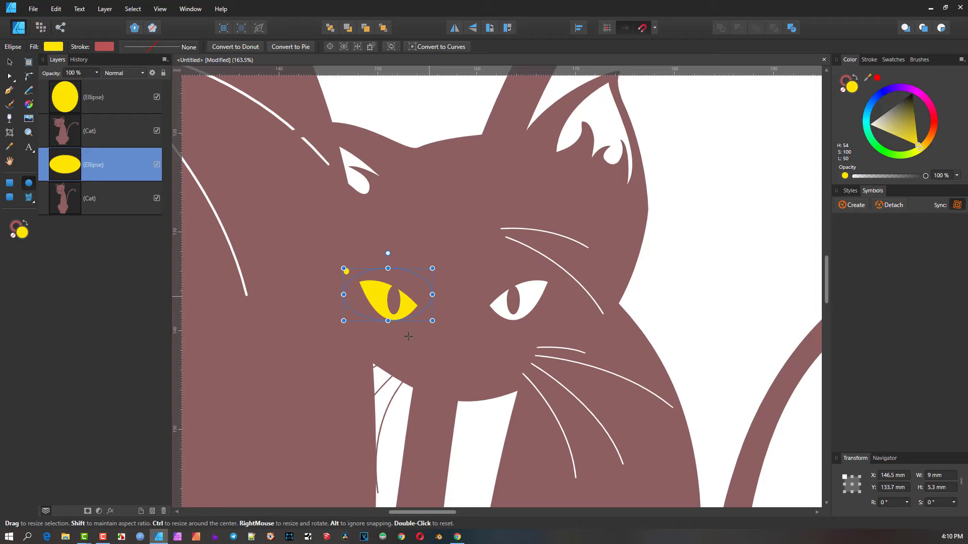
# Zoom in on the kitten's yellow eye and deselect the yellow eye ellipse
pyautogui.scroll(3, 392, 295)
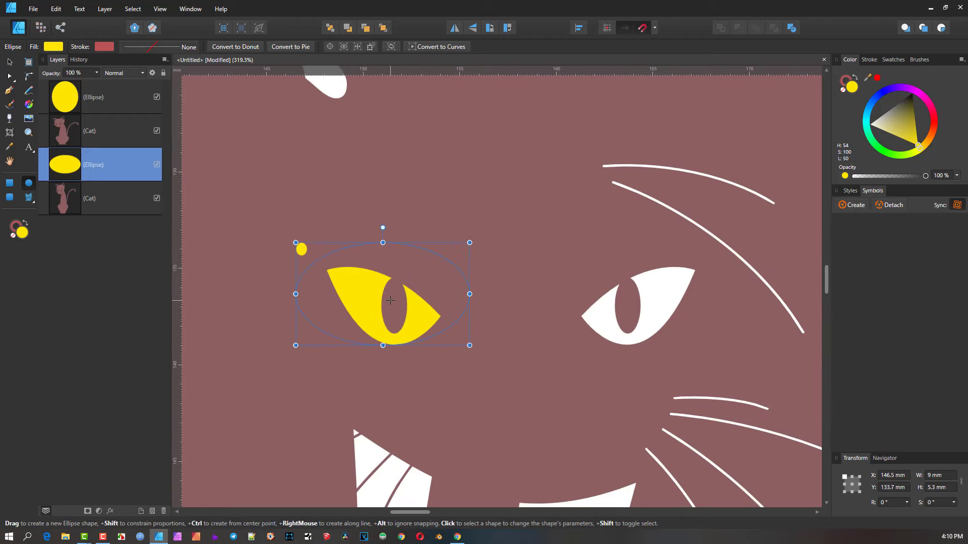
pyautogui.scroll(1, 390, 300)
pyautogui.scroll(2, 390, 300)
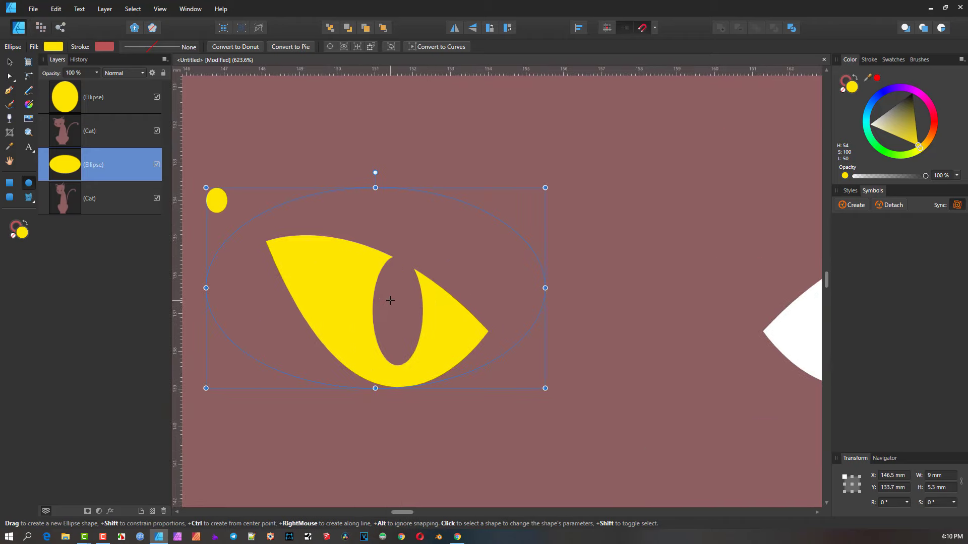
pyautogui.scroll(-17, 390, 300)
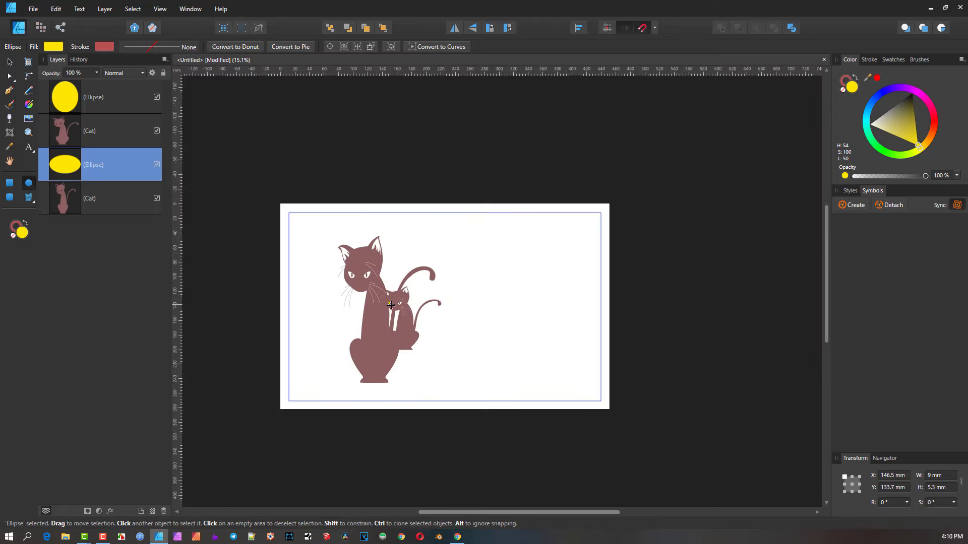
pyautogui.scroll(2, 391, 300)
pyautogui.click(506, 305)
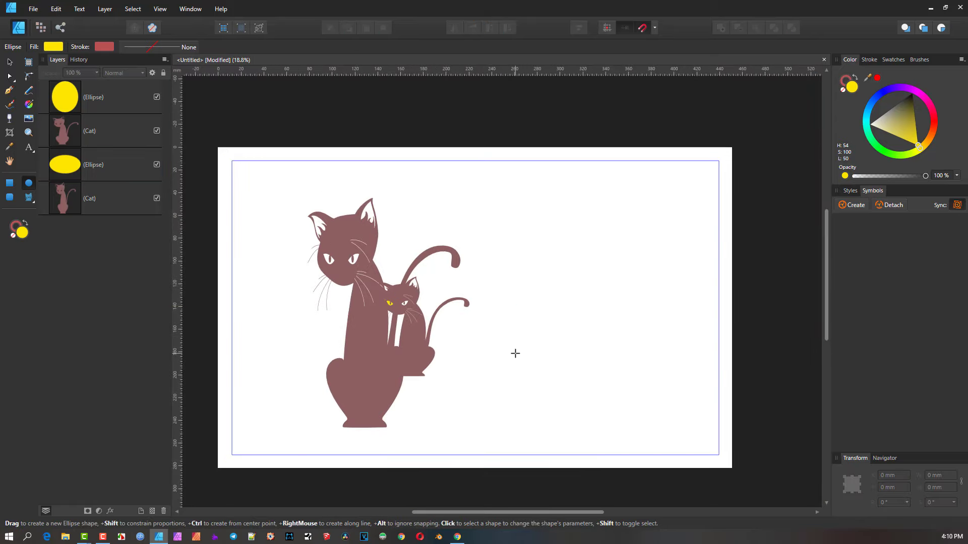
pyautogui.scroll(6, 407, 303)
pyautogui.scroll(4, 407, 303)
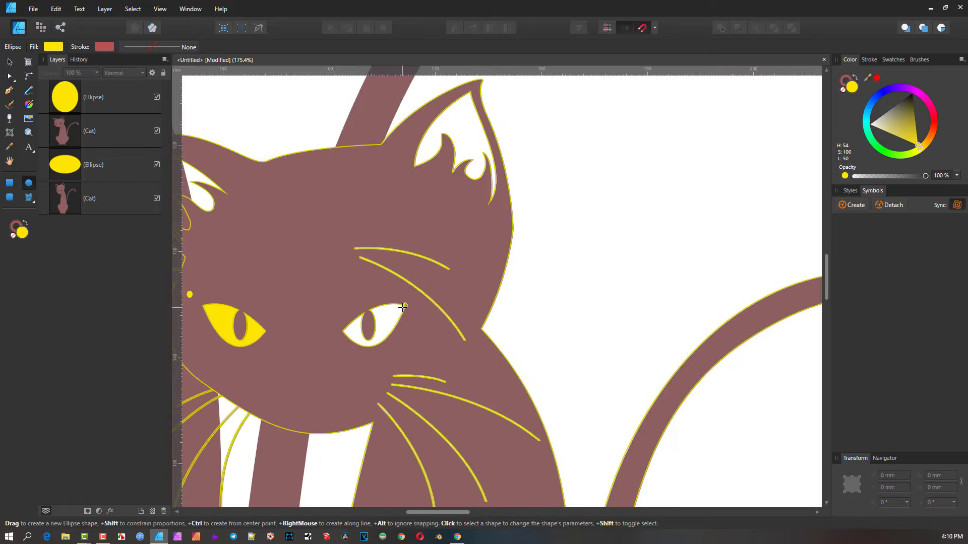
pyautogui.scroll(-5, 353, 292)
pyautogui.scroll(4, 343, 290)
pyautogui.scroll(3, 342, 289)
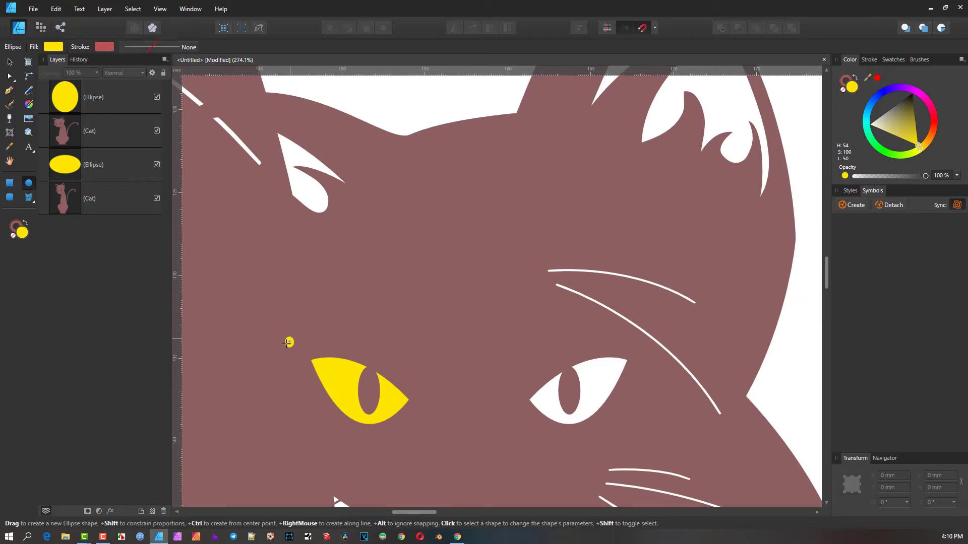
# Delete the stray small yellow dot beside the kitten's yellow eye
pyautogui.press('v')
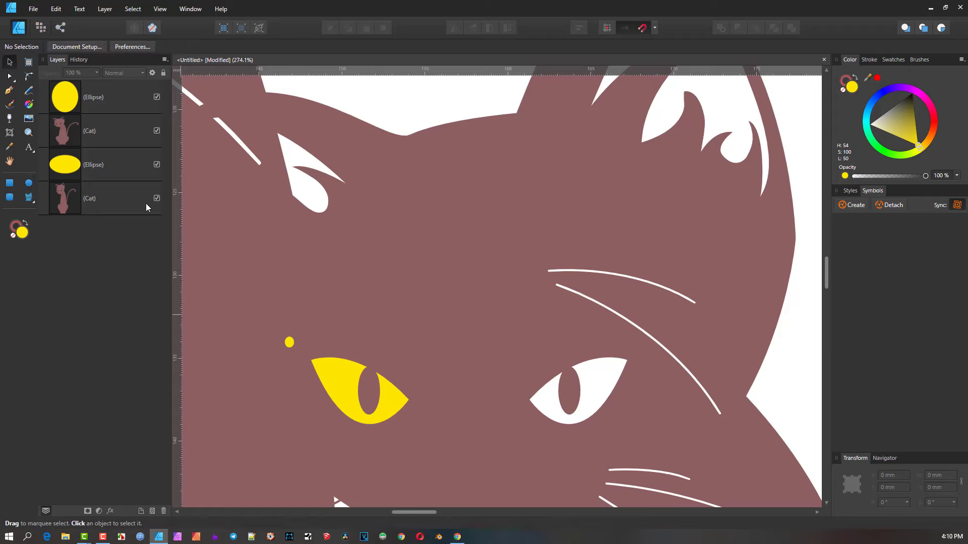
pyautogui.click(289, 342)
pyautogui.press('Delete')
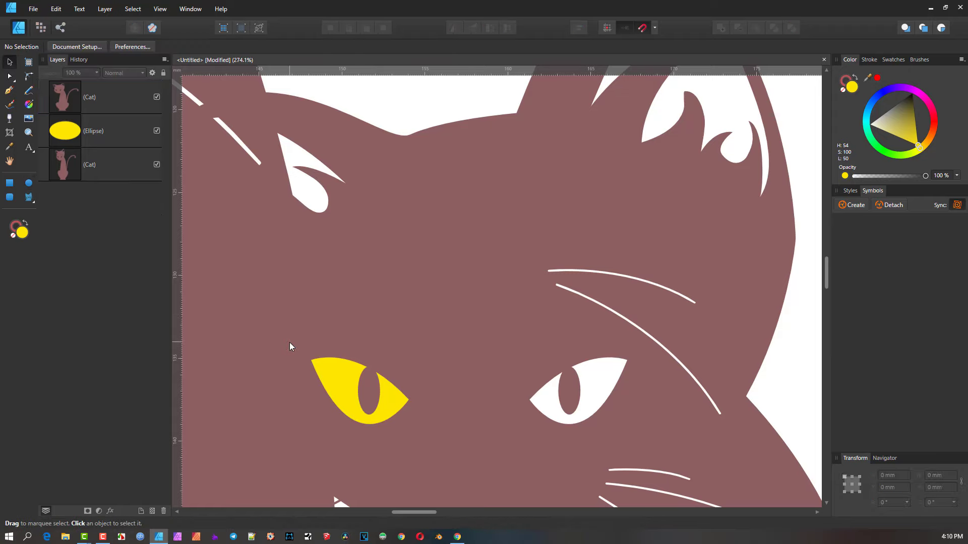
pyautogui.scroll(-2, 338, 364)
pyautogui.scroll(2, 337, 379)
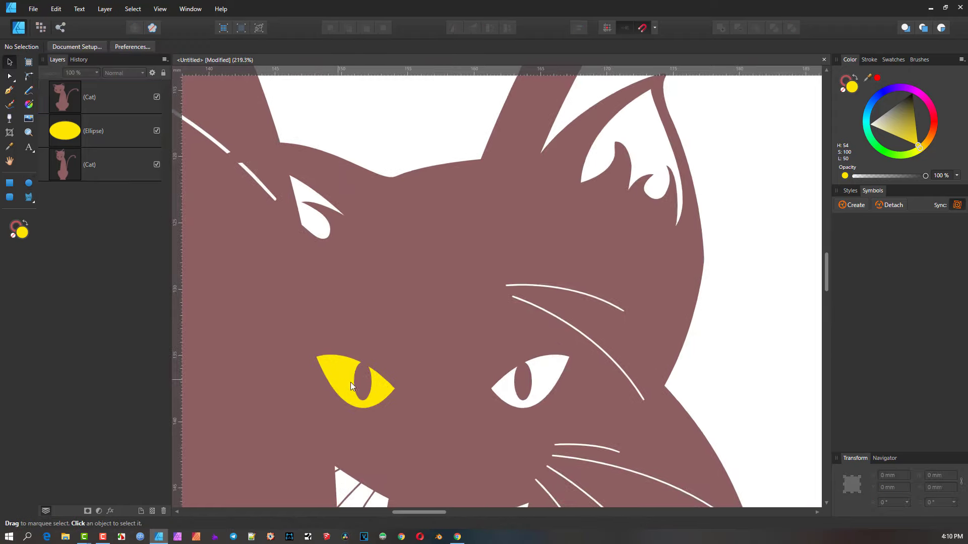
pyautogui.scroll(2, 313, 357)
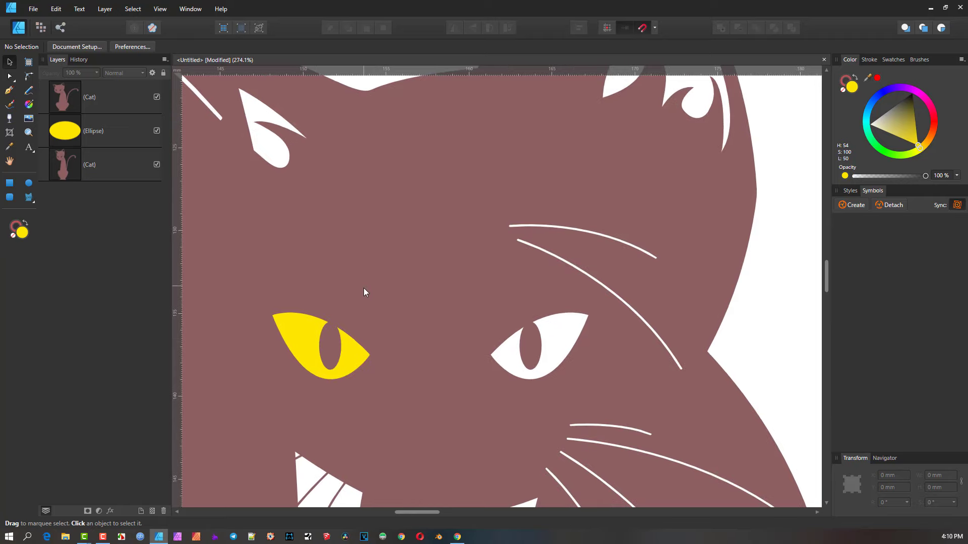
pyautogui.scroll(-5, 362, 289)
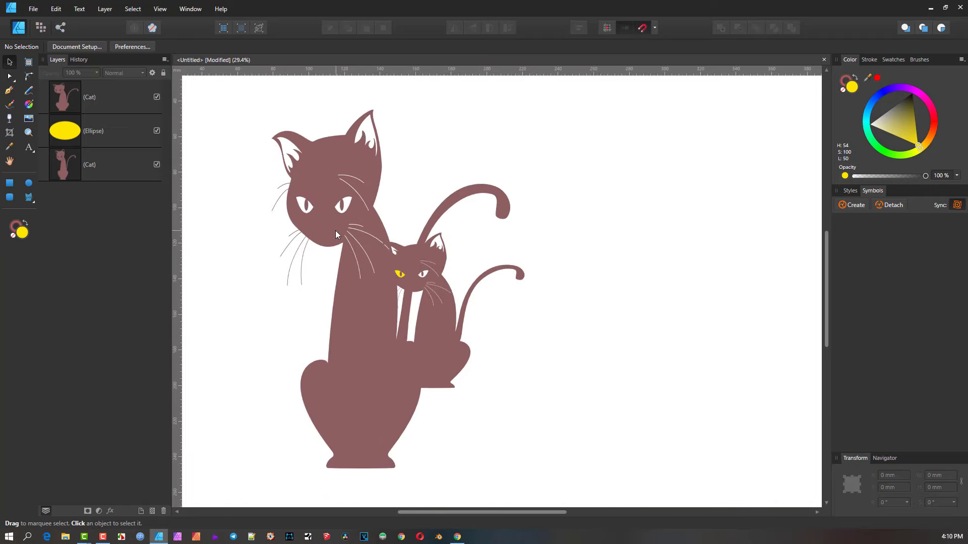
# Add a second view of the cat drawing with View > New View
pyautogui.click(160, 9)
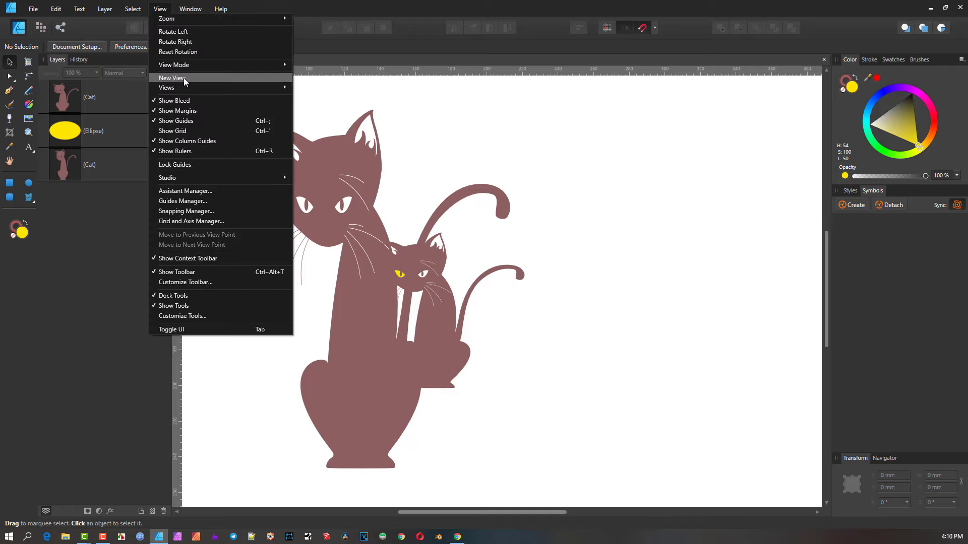
pyautogui.moveTo(169, 69)
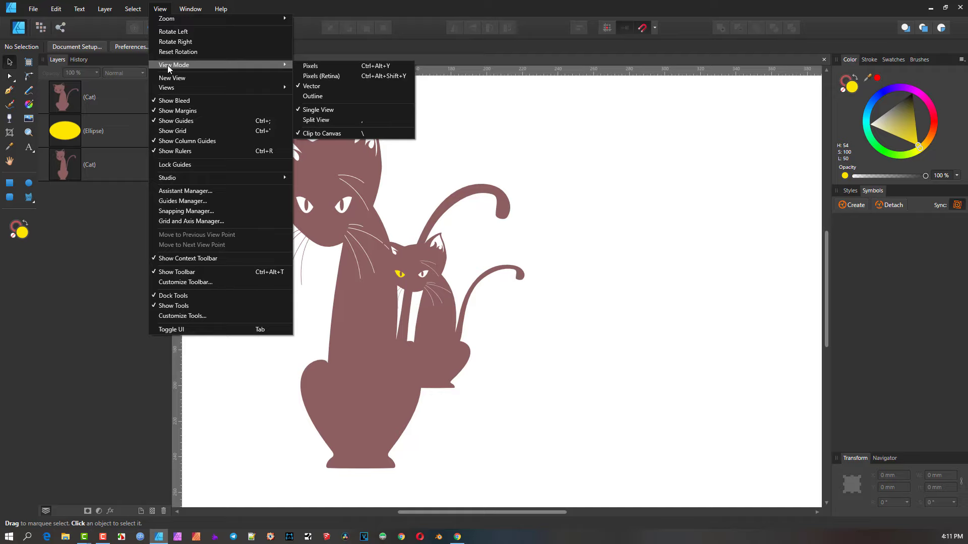
pyautogui.click(171, 78)
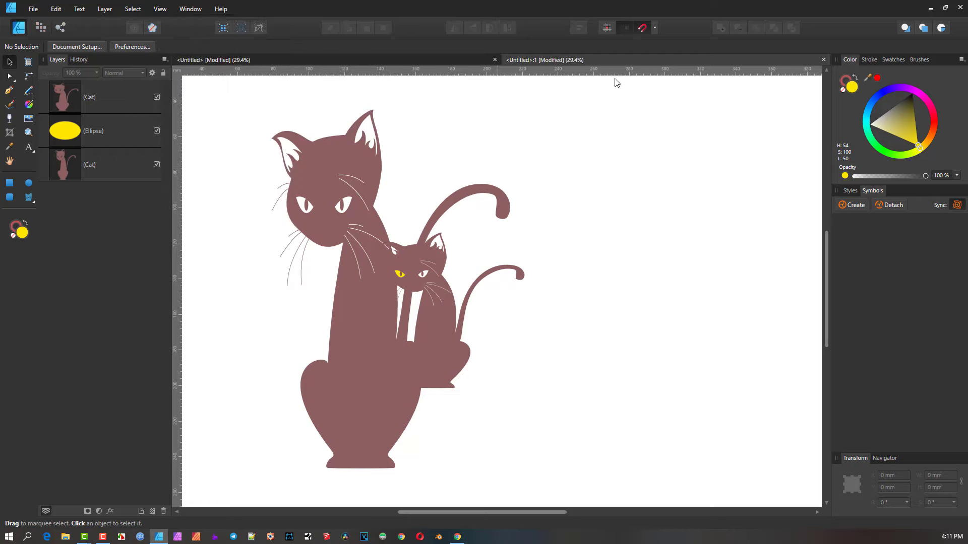
# Check both views in View > Views and Window, then activate the <Untitled>:1 tab
pyautogui.click(397, 60)
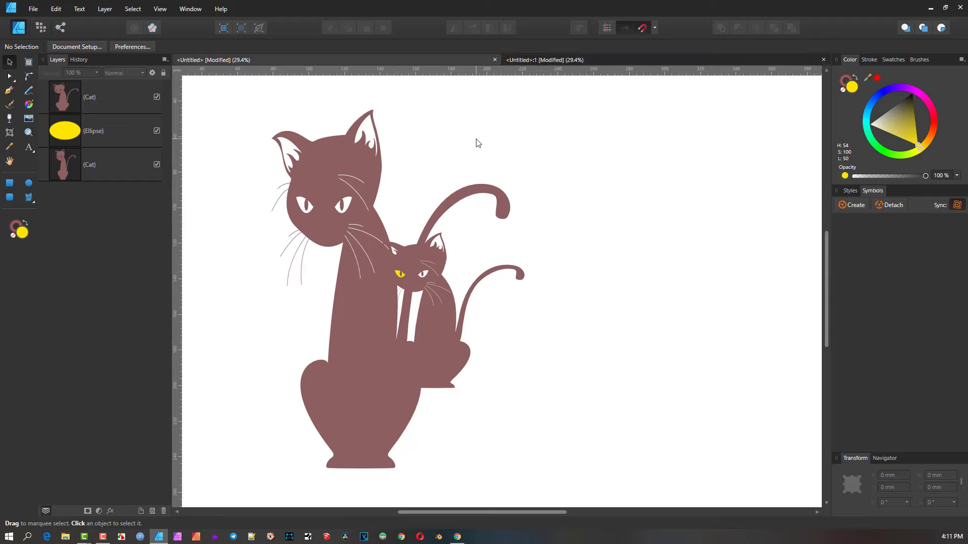
pyautogui.click(161, 9)
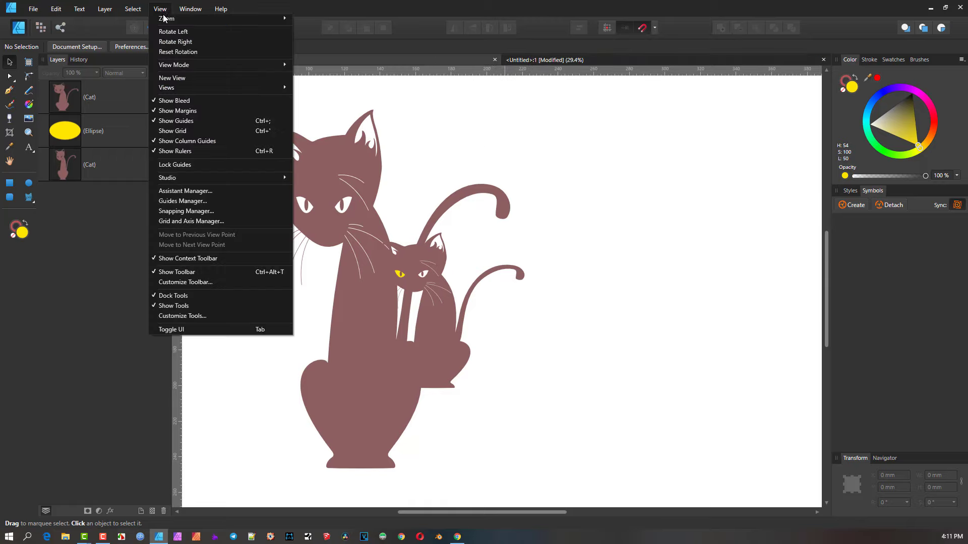
pyautogui.moveTo(196, 87)
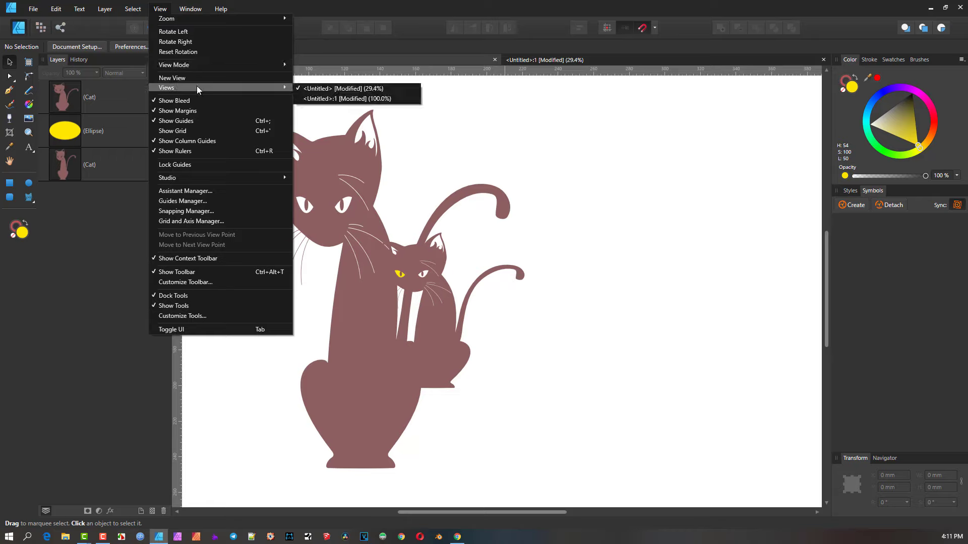
pyautogui.click(346, 99)
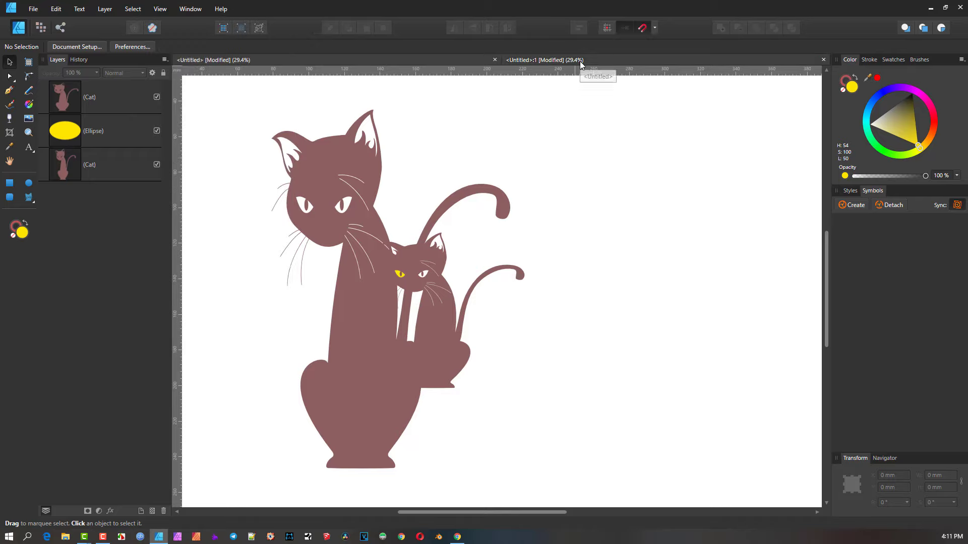
pyautogui.click(190, 9)
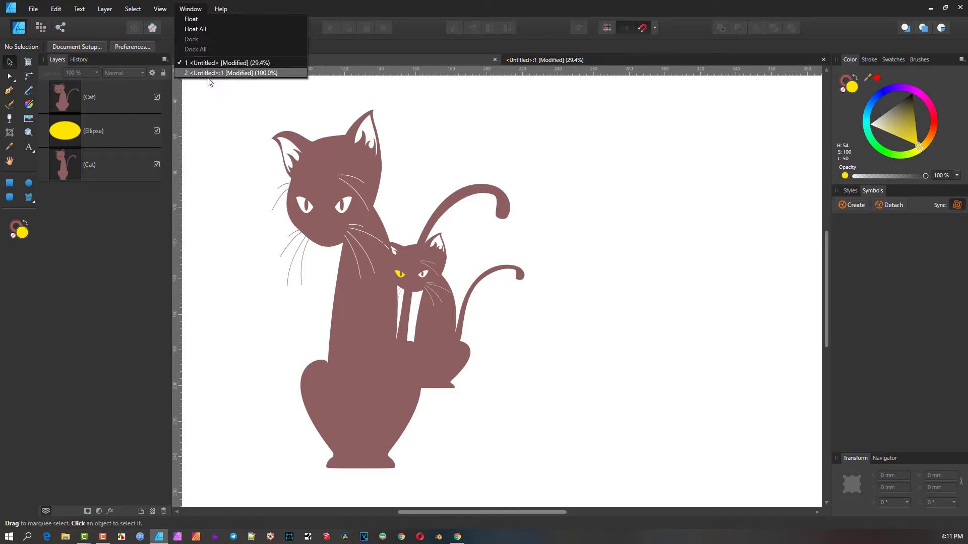
pyautogui.moveTo(155, 4)
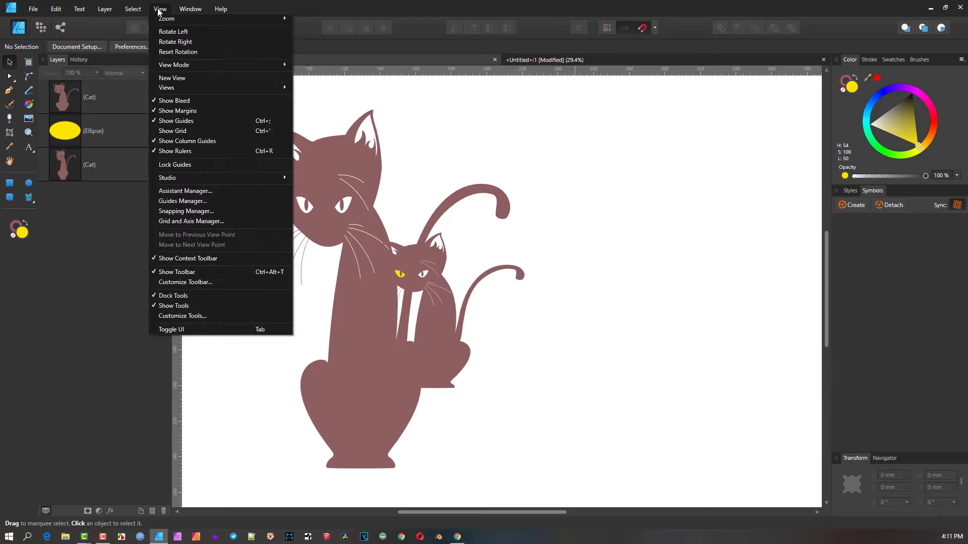
pyautogui.click(446, 58)
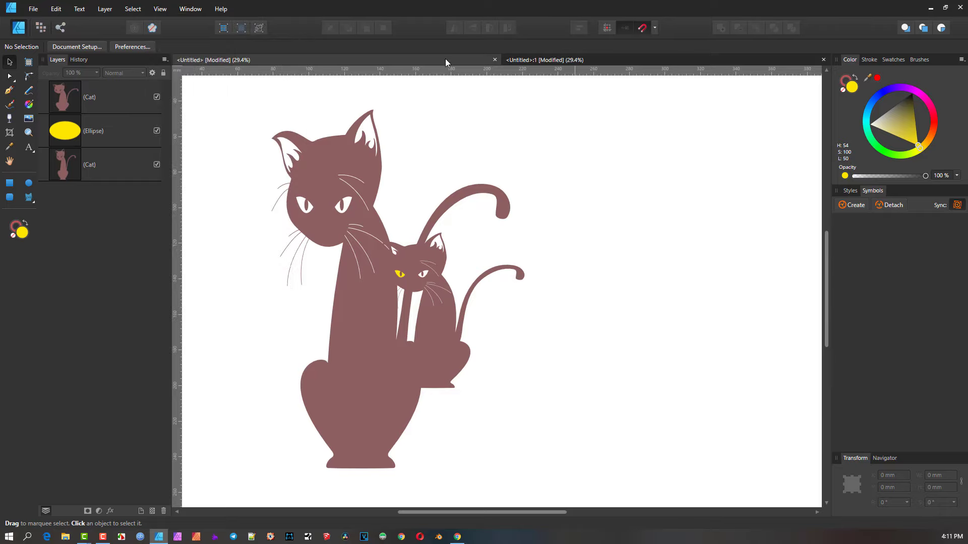
pyautogui.click(546, 60)
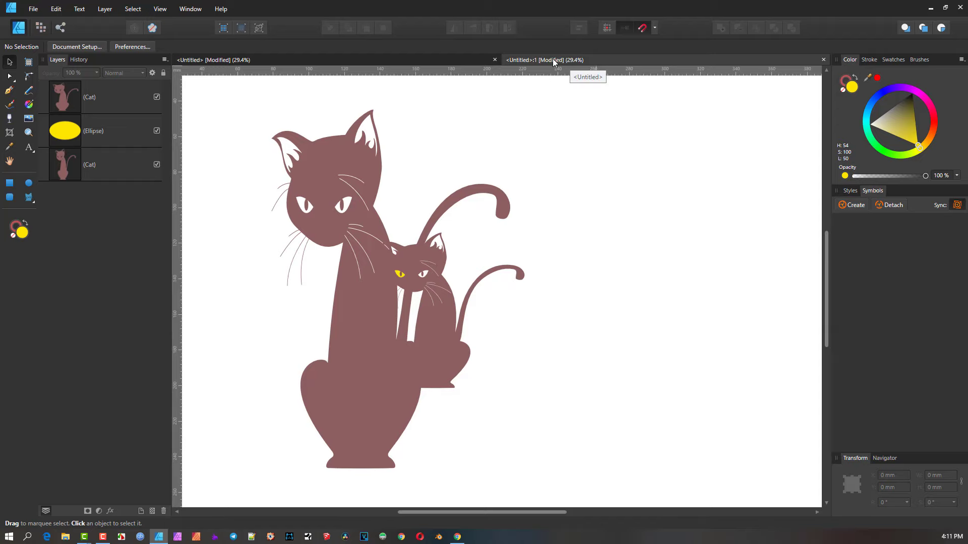
# Float <Untitled>:1 as a smaller window, move it up-left, and zoom to the kitten's face
pyautogui.moveTo(552, 59); pyautogui.dragTo(559, 96)
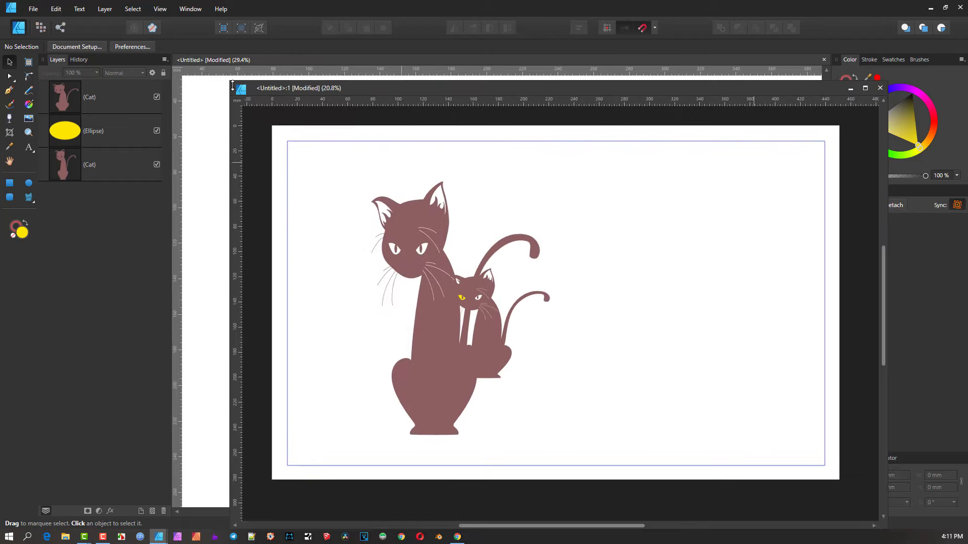
pyautogui.moveTo(230, 83); pyautogui.dragTo(502, 178)
pyautogui.hscroll(5, 356, 183)
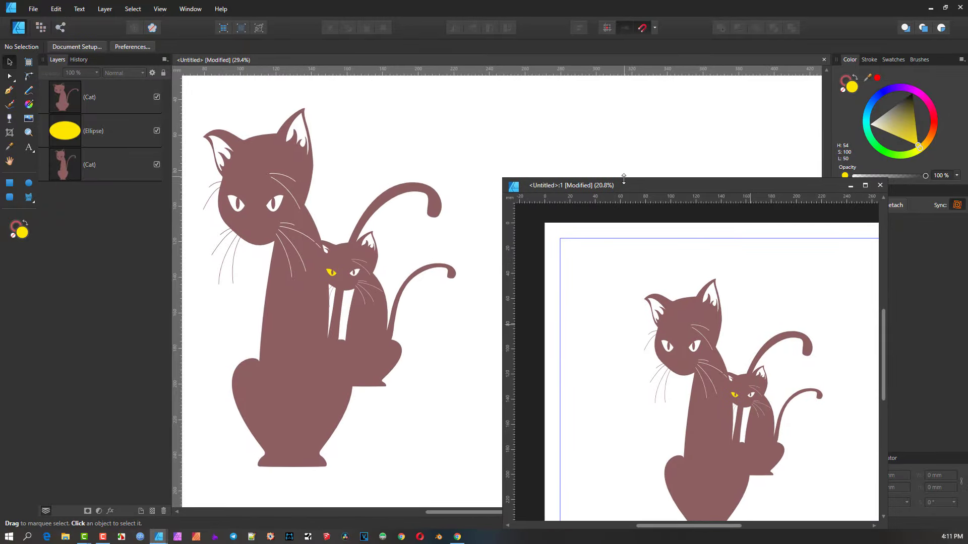
pyautogui.moveTo(626, 185); pyautogui.dragTo(521, 104)
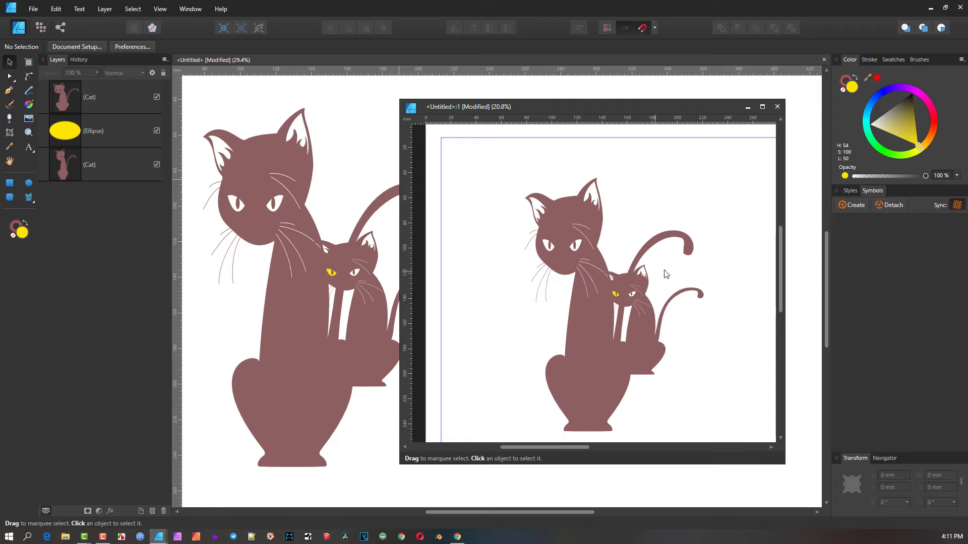
pyautogui.scroll(-1, 660, 272)
pyautogui.scroll(3, 661, 272)
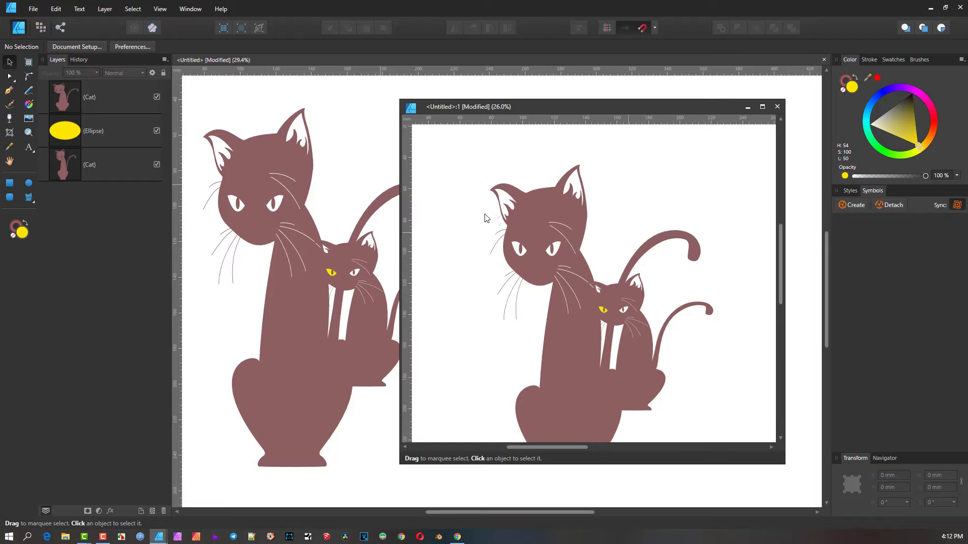
pyautogui.scroll(8, 644, 331)
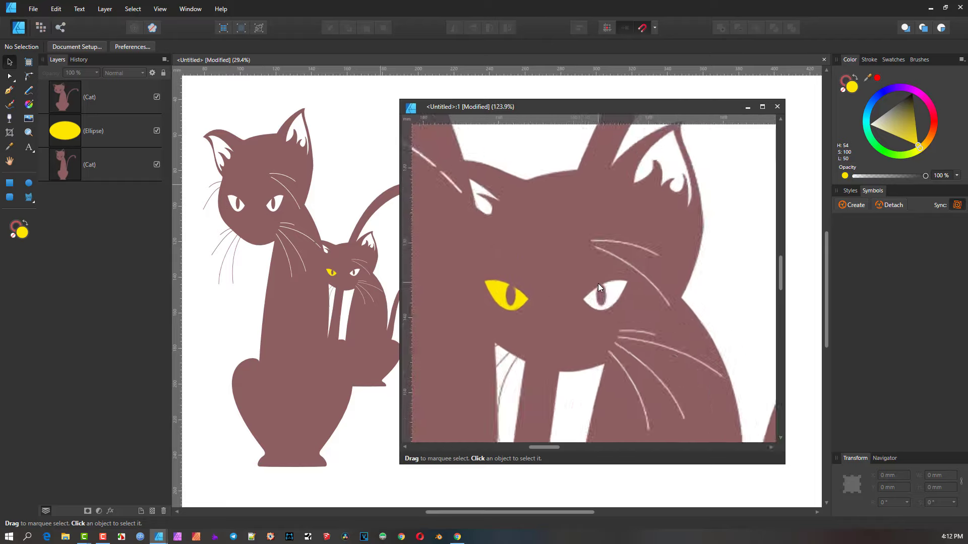
pyautogui.scroll(2, 585, 303)
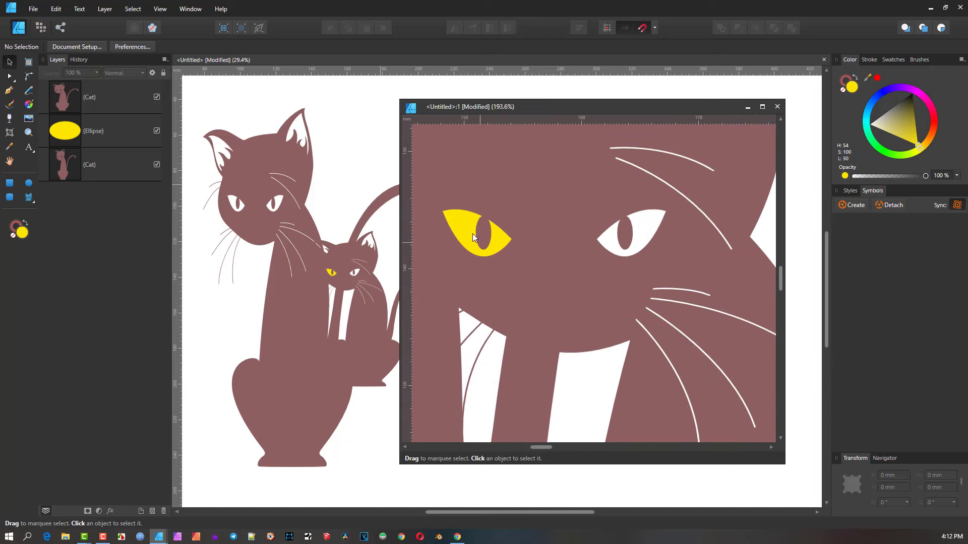
# Copy the kitten's yellow eye ellipse onto its right eye and nudge it slightly right
pyautogui.click(466, 226)
pyautogui.press('a')
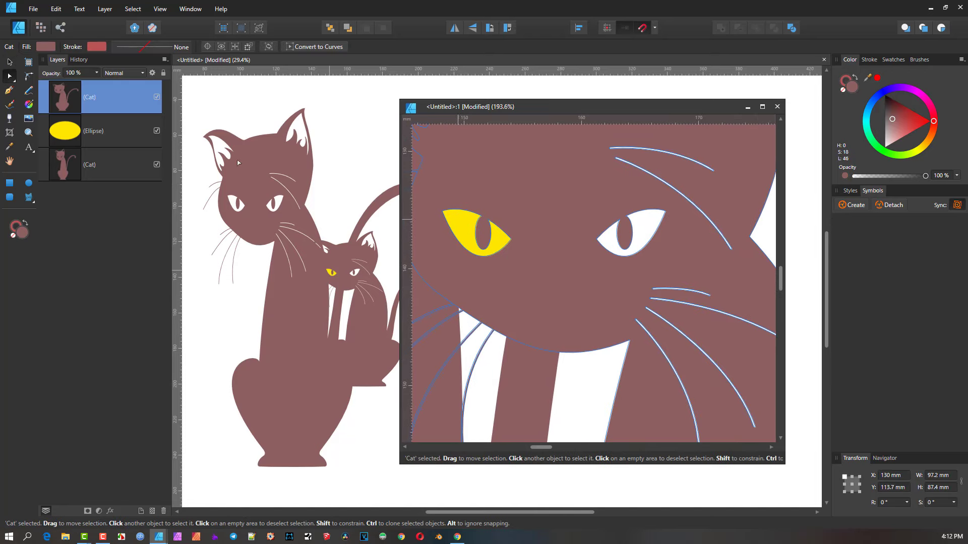
pyautogui.click(82, 139)
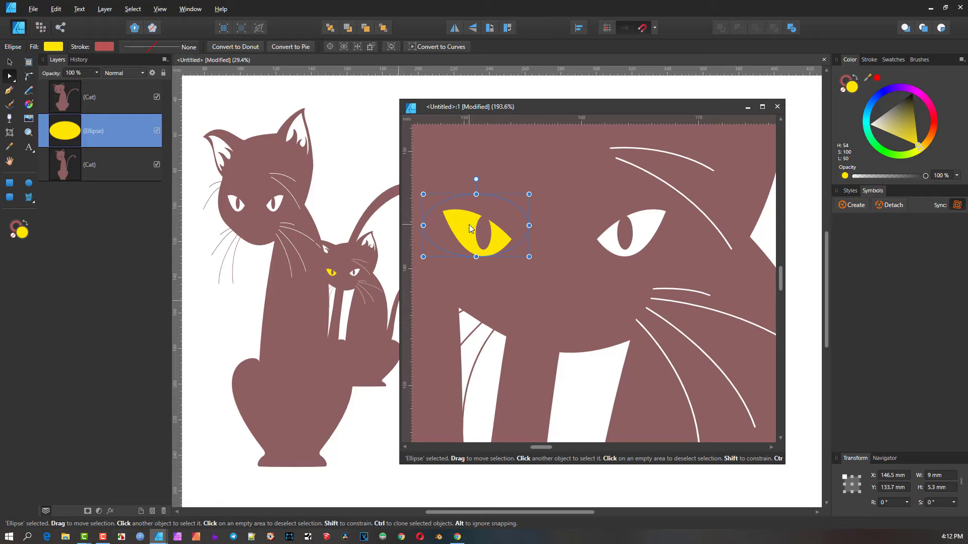
pyautogui.moveTo(482, 232); pyautogui.dragTo(636, 236)
pyautogui.scroll(-1, 346, 294)
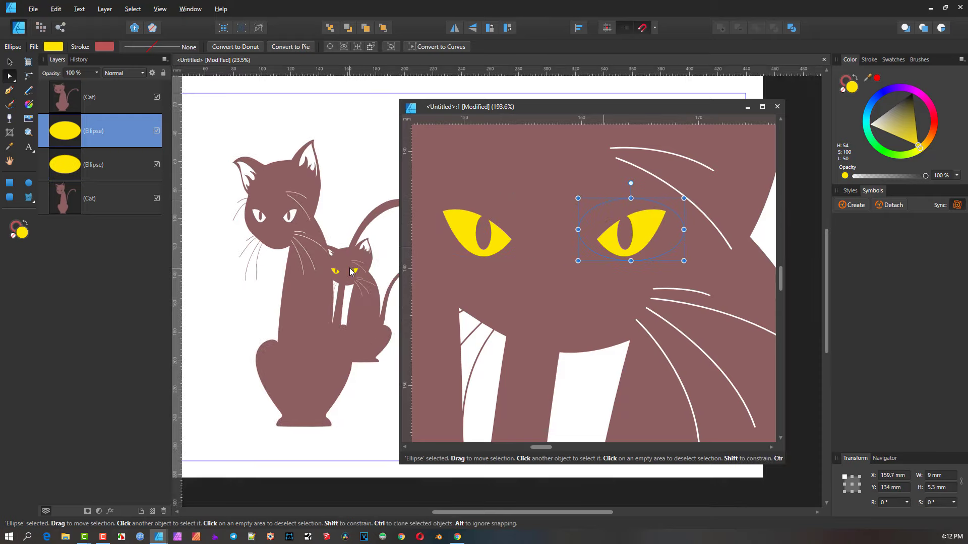
pyautogui.scroll(2, 653, 226)
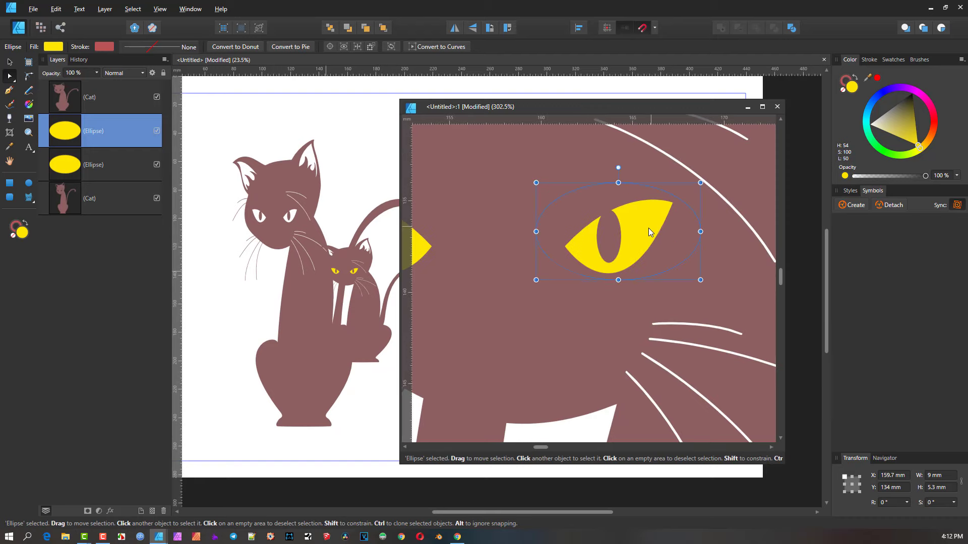
pyautogui.press('Right')
# Colour the kitten's right eye deep red and flatten it to a 2.1 mm tall slit
pyautogui.click(933, 130)
pyautogui.moveTo(934, 131); pyautogui.dragTo(933, 128)
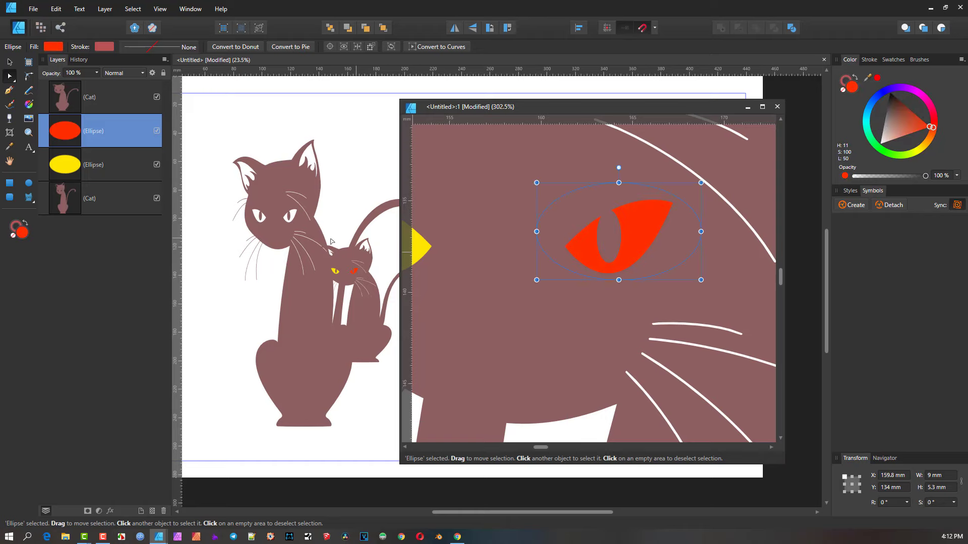
pyautogui.scroll(10, 356, 261)
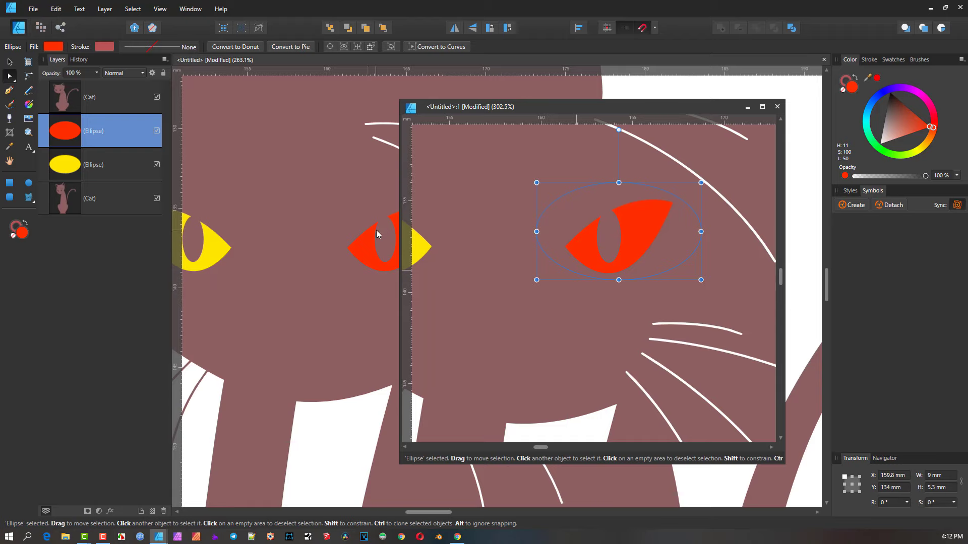
pyautogui.moveTo(618, 280); pyautogui.dragTo(627, 255)
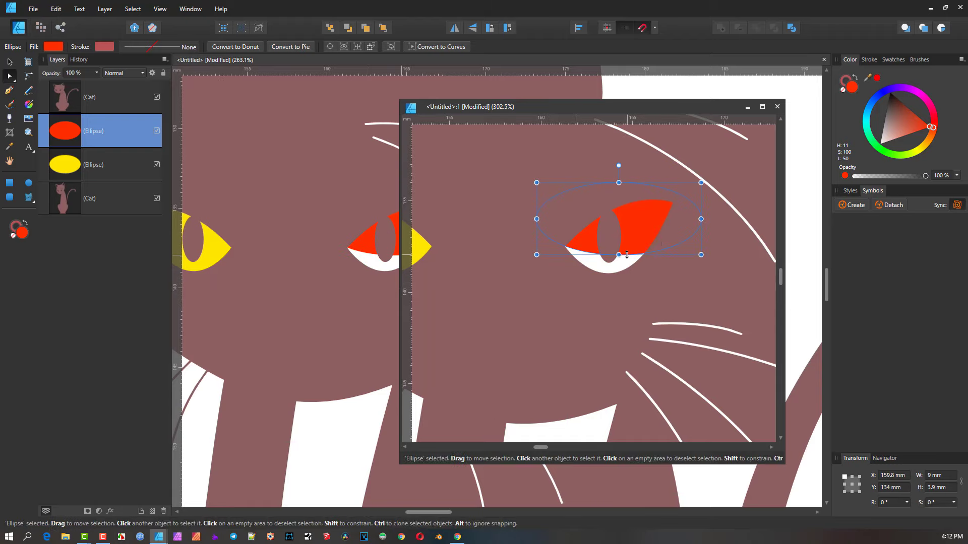
pyautogui.scroll(-10, 325, 266)
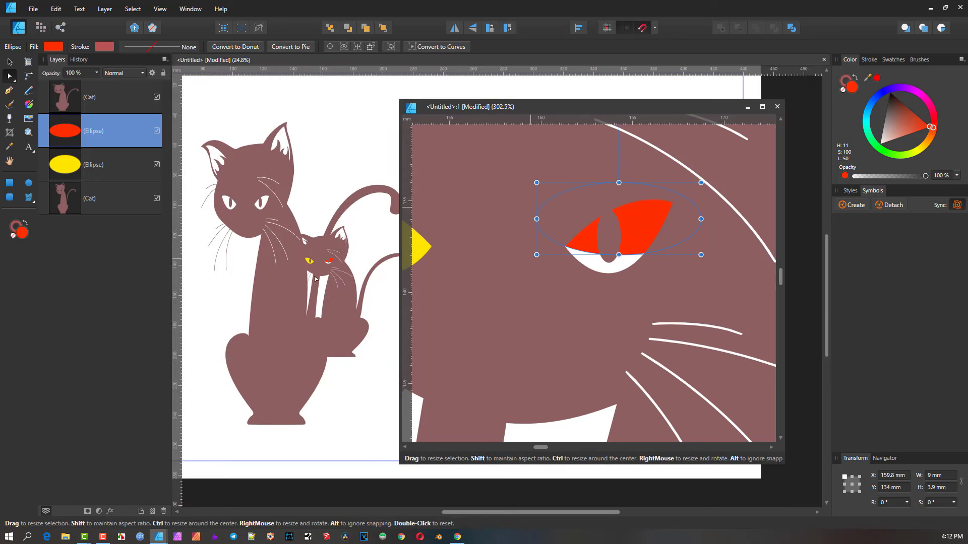
pyautogui.scroll(1, 628, 225)
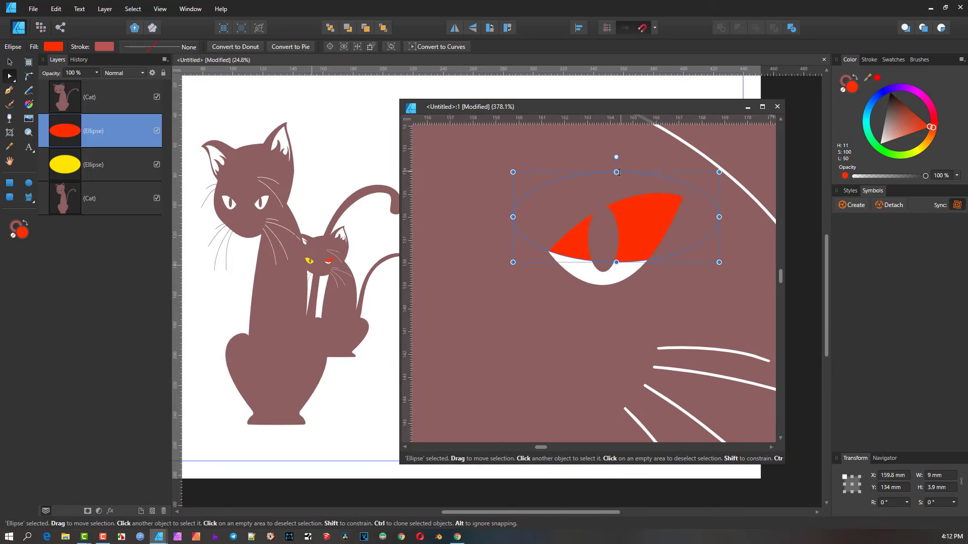
pyautogui.moveTo(615, 172); pyautogui.dragTo(595, 204)
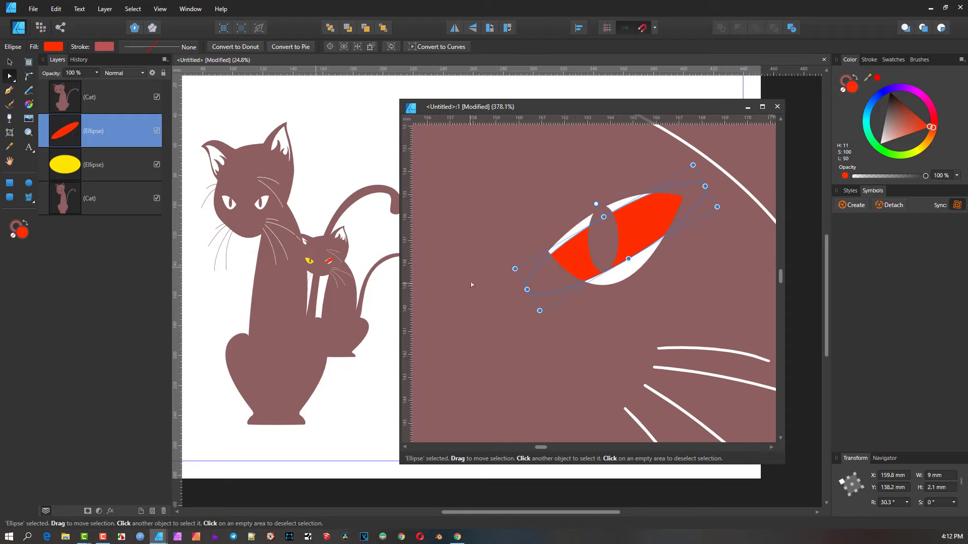
# Zoom the floating <Untitled>:1 view on the red eye and shift the window further left
pyautogui.click(159, 9)
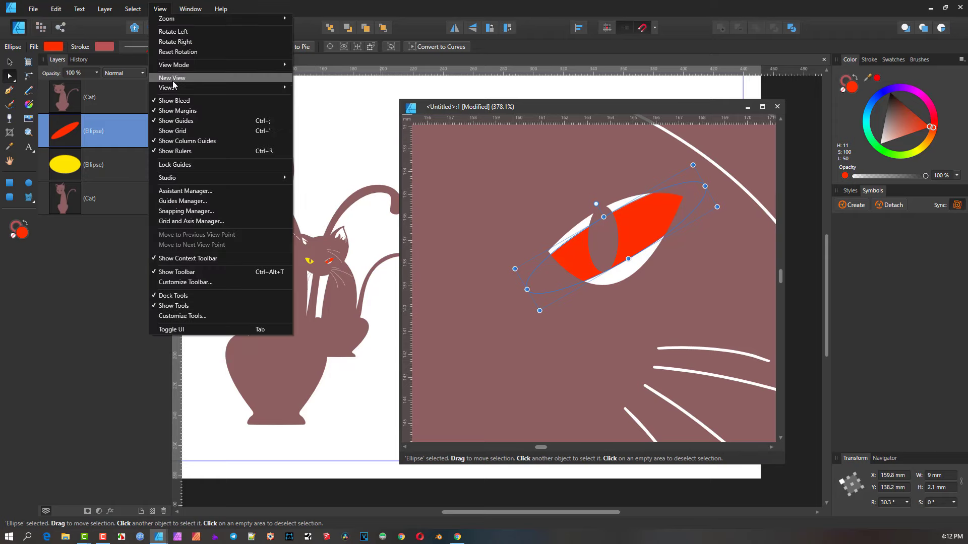
pyautogui.click(644, 107)
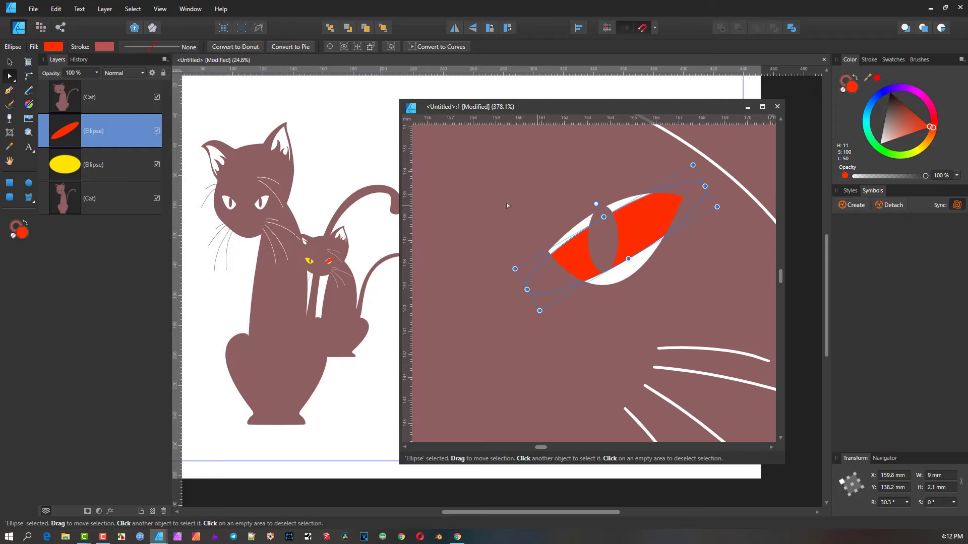
pyautogui.scroll(-2, 621, 211)
pyautogui.scroll(4, 621, 210)
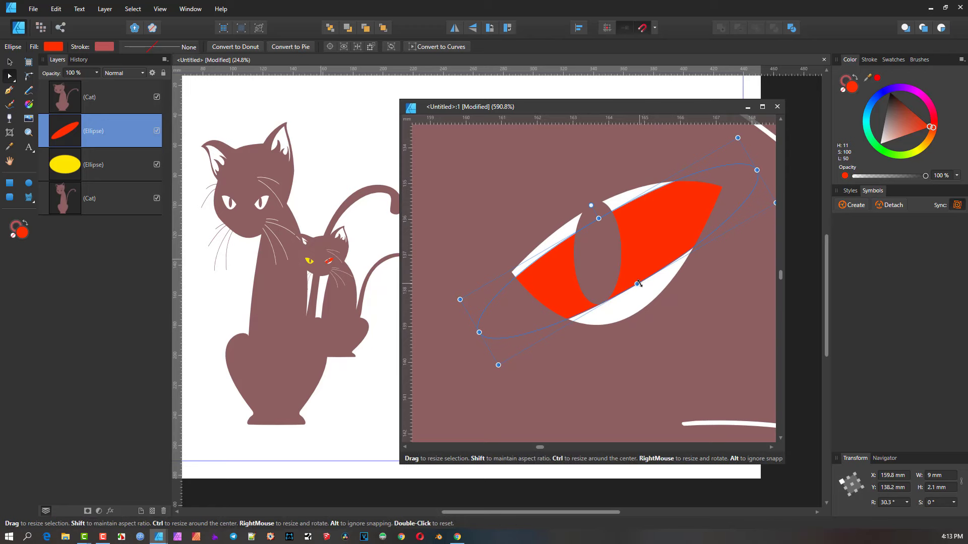
pyautogui.scroll(2, 599, 268)
pyautogui.scroll(1, 600, 234)
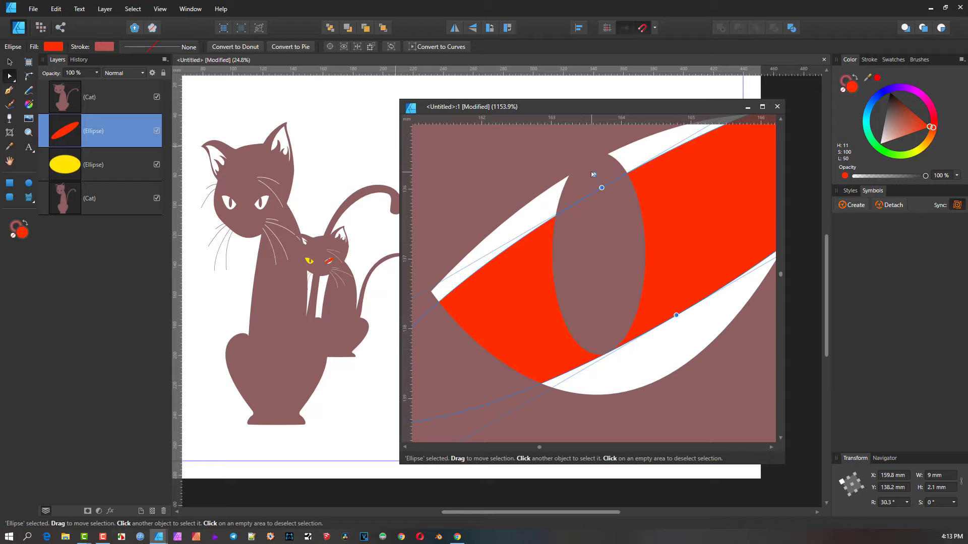
pyautogui.moveTo(655, 108); pyautogui.dragTo(570, 103)
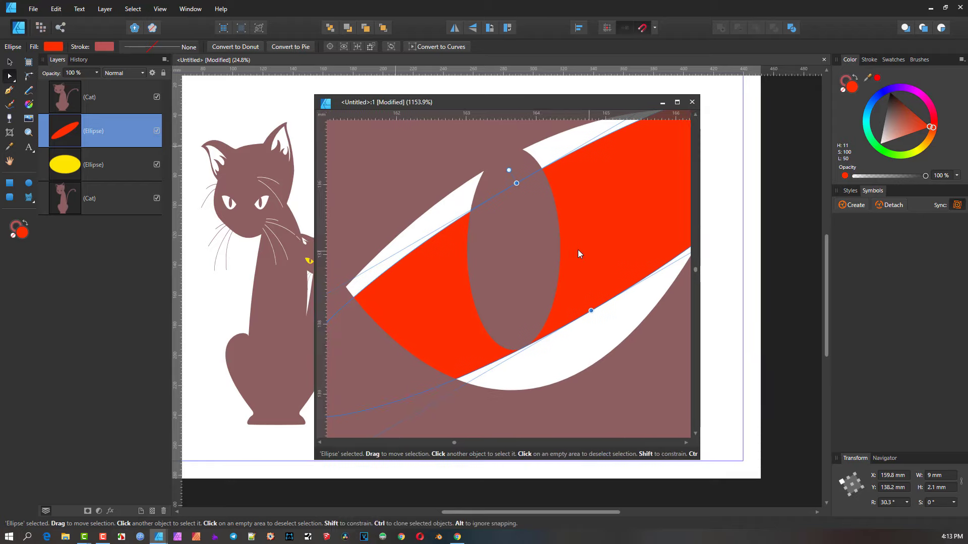
pyautogui.scroll(-6, 530, 232)
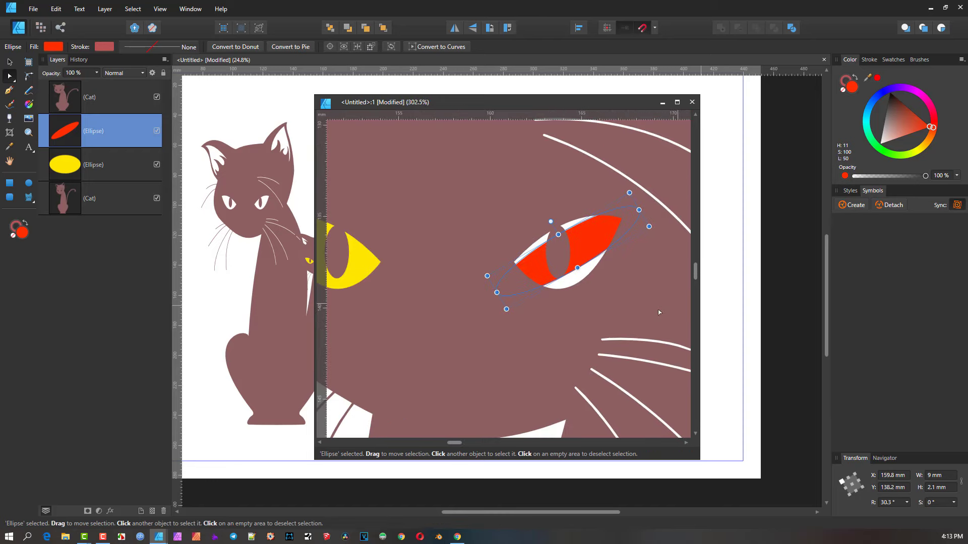
pyautogui.scroll(2, 569, 271)
# Select the kitten and convert it to curves with the Node Tool
pyautogui.click(568, 270)
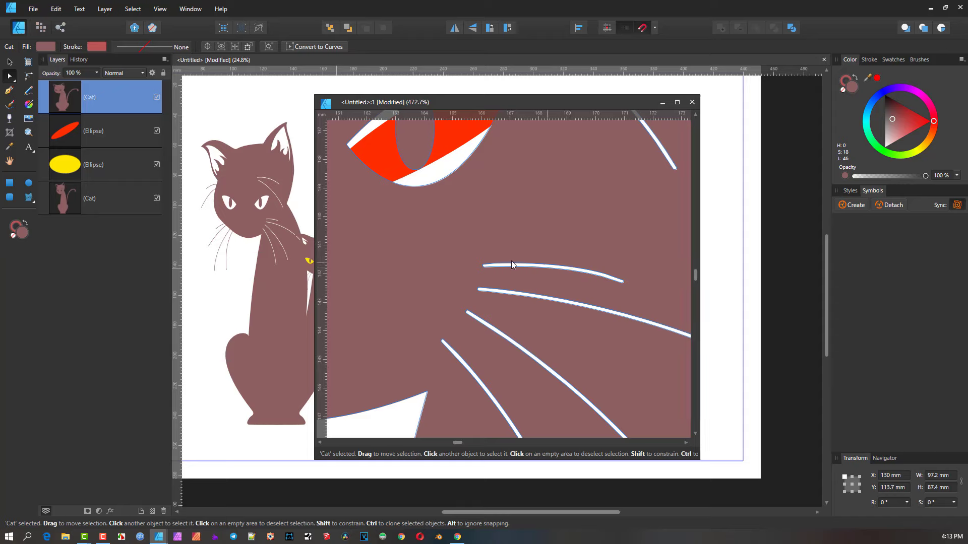
pyautogui.click(11, 77)
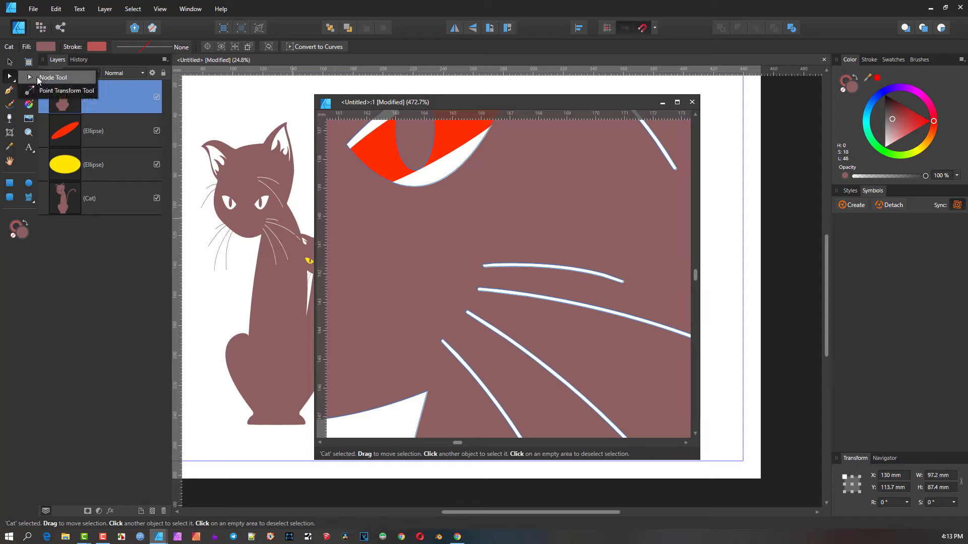
pyautogui.click(38, 79)
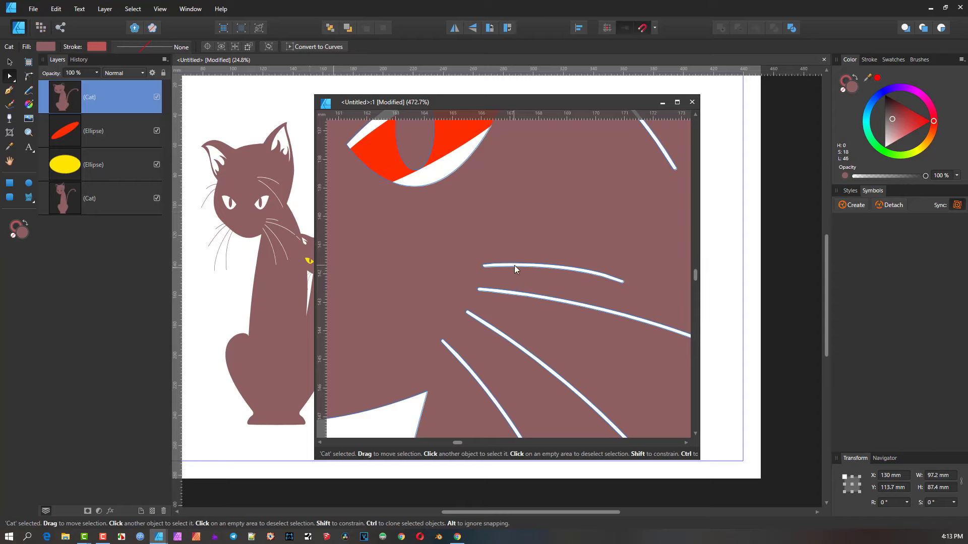
pyautogui.click(319, 47)
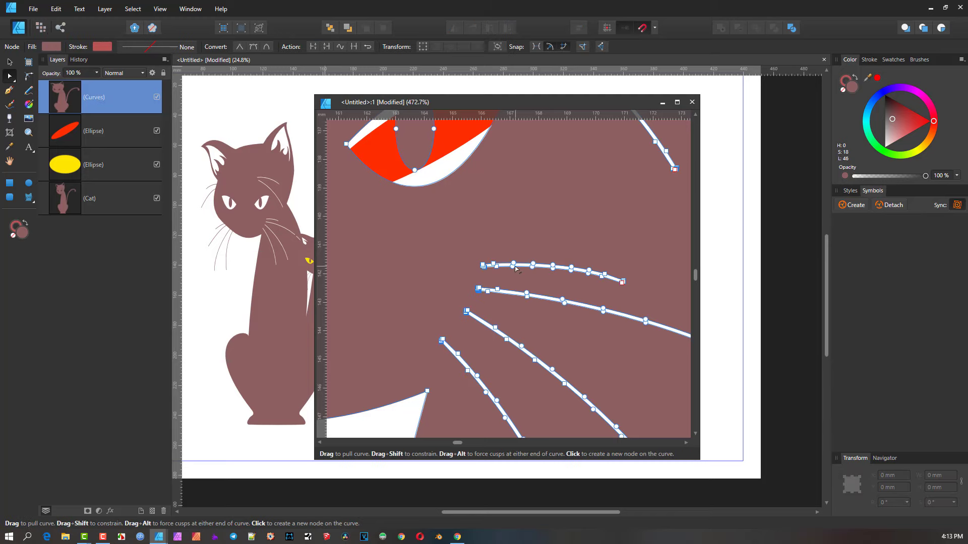
pyautogui.scroll(2, 515, 270)
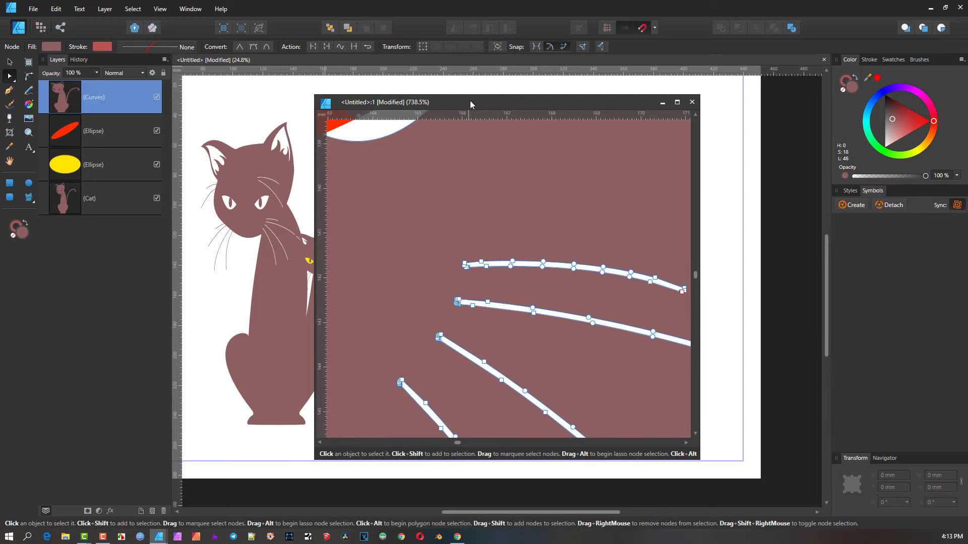
# Pull a short spike up from the kitten's top whisker node and close the floating view
pyautogui.moveTo(470, 104); pyautogui.dragTo(541, 96)
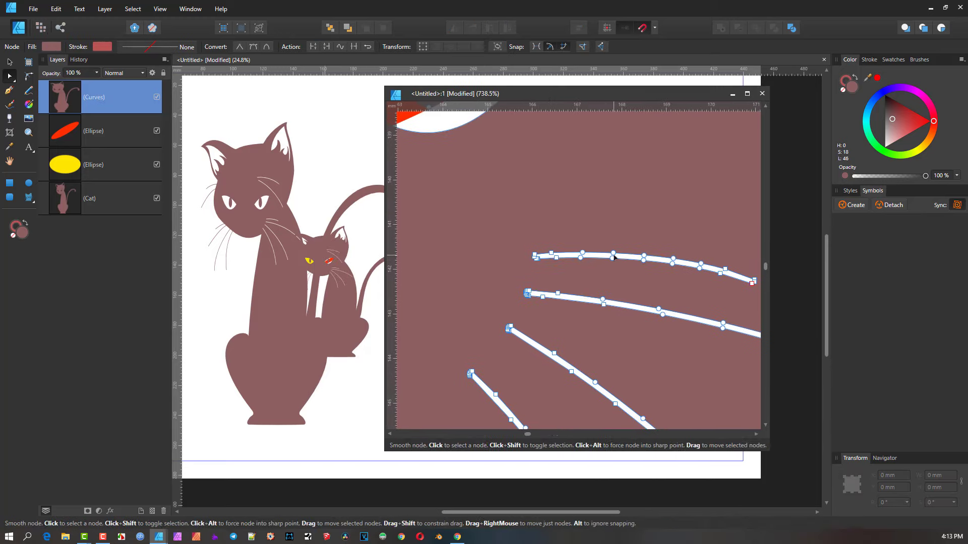
pyautogui.moveTo(613, 256); pyautogui.dragTo(638, 126)
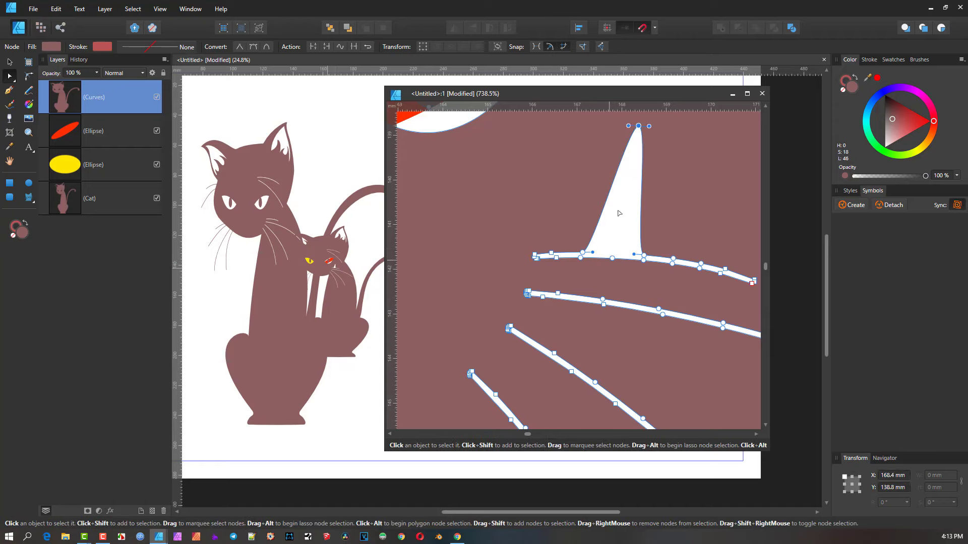
pyautogui.moveTo(638, 126); pyautogui.dragTo(626, 190)
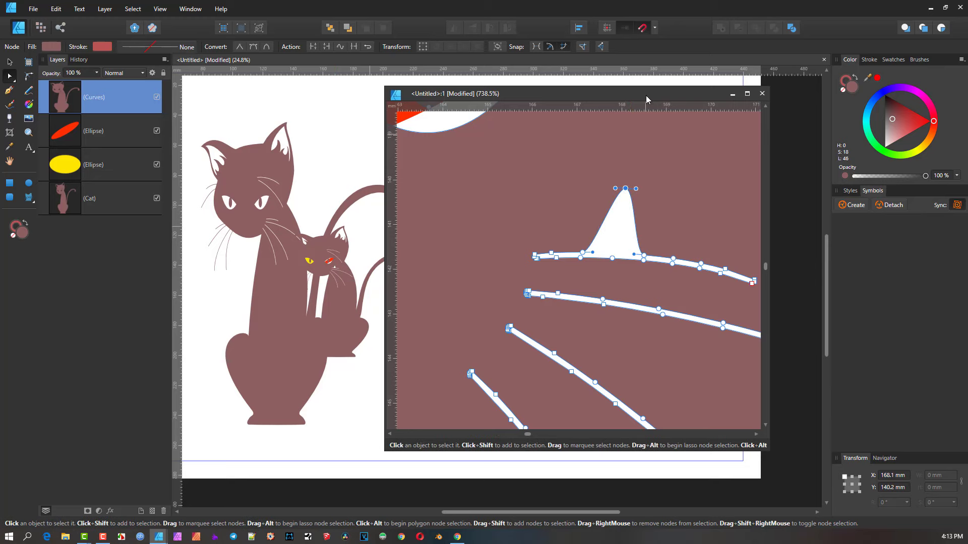
pyautogui.moveTo(647, 100); pyautogui.dragTo(627, 106)
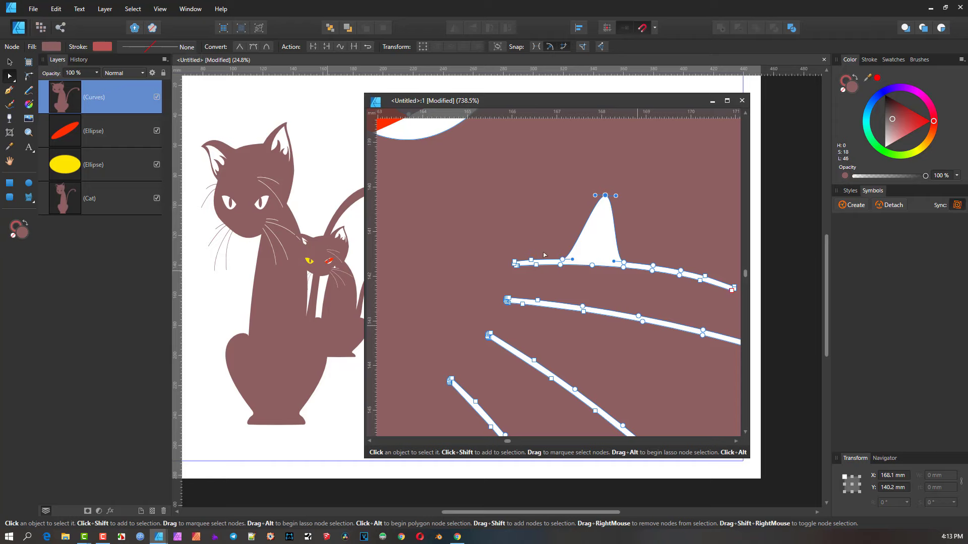
pyautogui.click(741, 100)
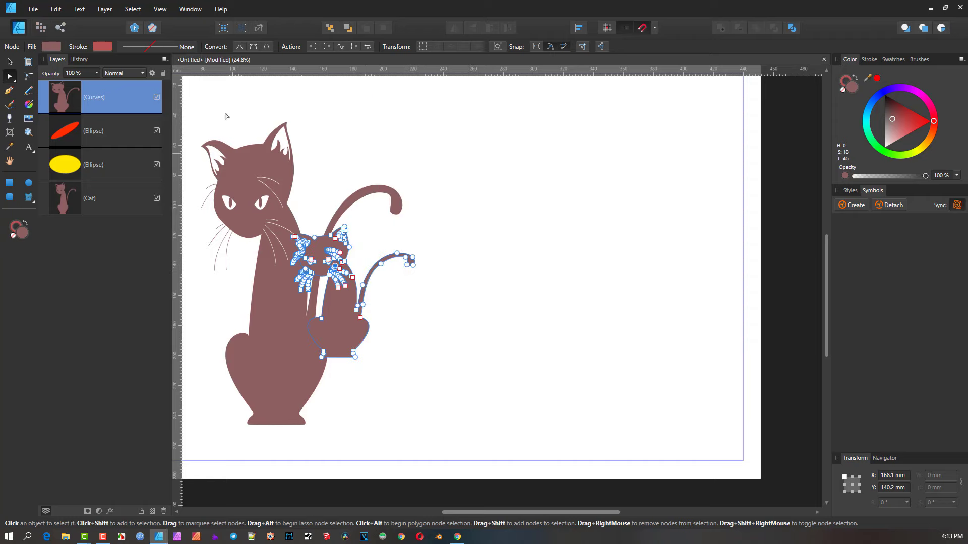
# Deselect everything, centre the two cats on the canvas, and show the View > Views list
pyautogui.click(10, 61)
pyautogui.click(309, 155)
pyautogui.scroll(2, 309, 262)
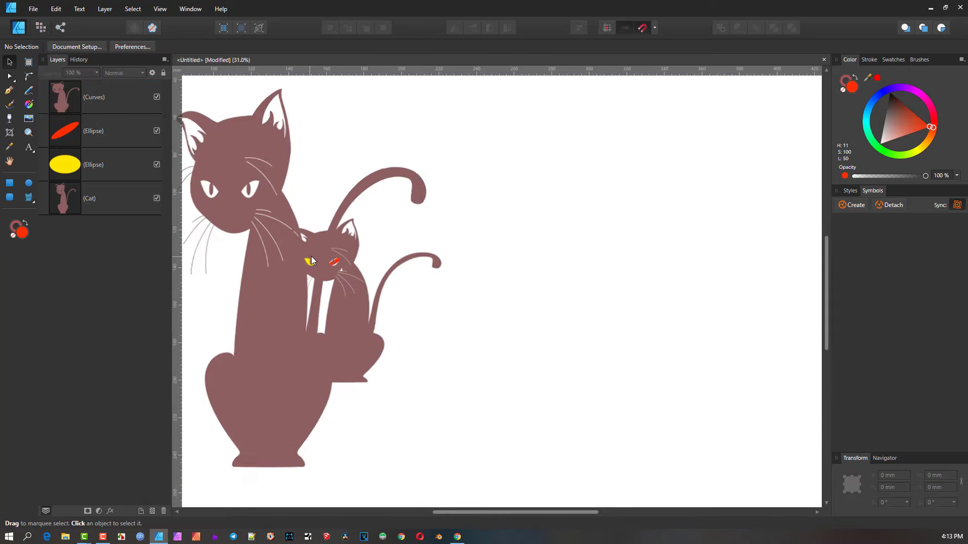
pyautogui.moveTo(309, 264); pyautogui.dragTo(475, 267)
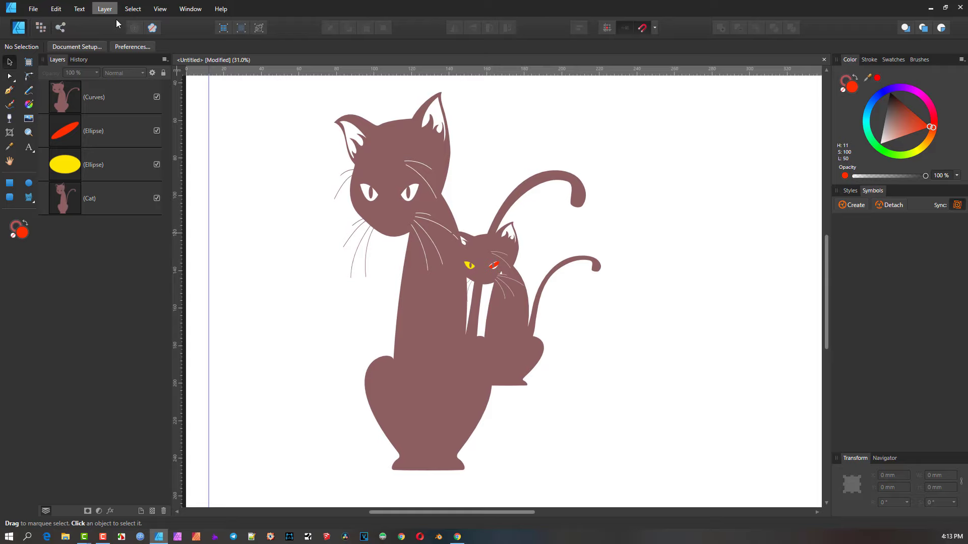
pyautogui.click(160, 9)
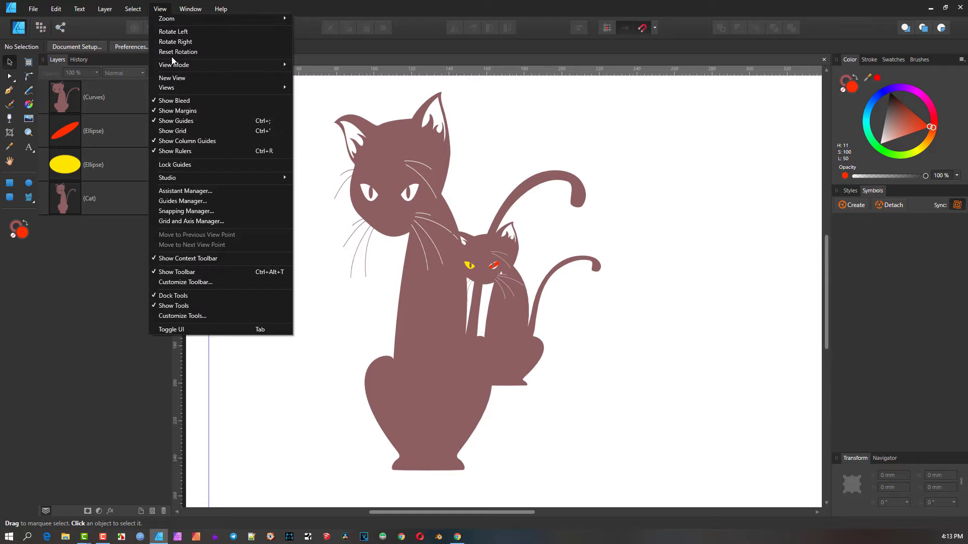
pyautogui.moveTo(175, 90)
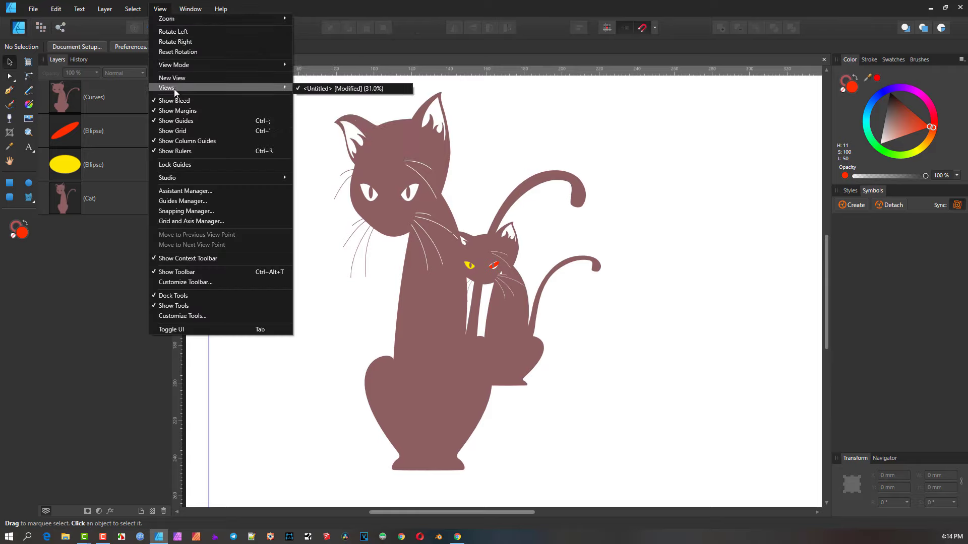
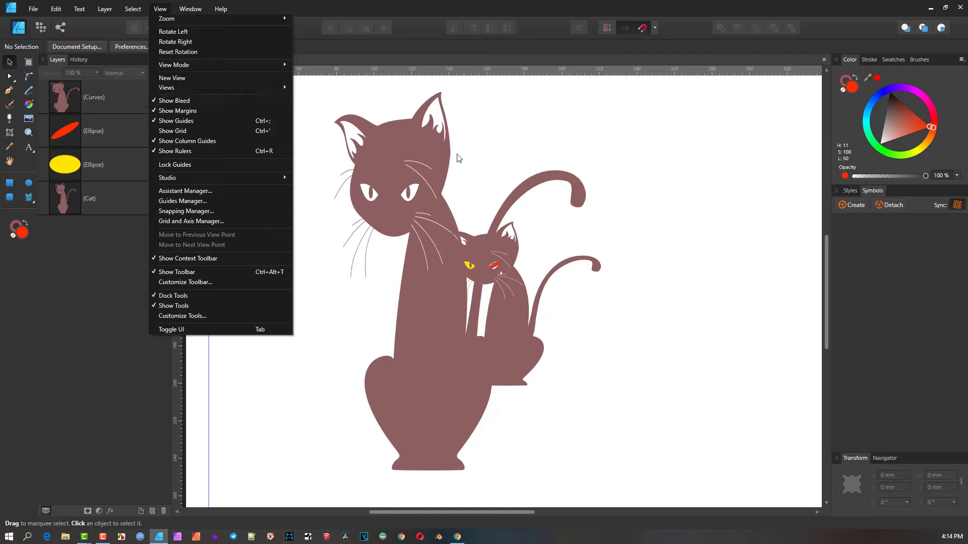
# Close the untitled cat illustration document and discard its unsaved changes
pyautogui.scroll(-5, 459, 158)
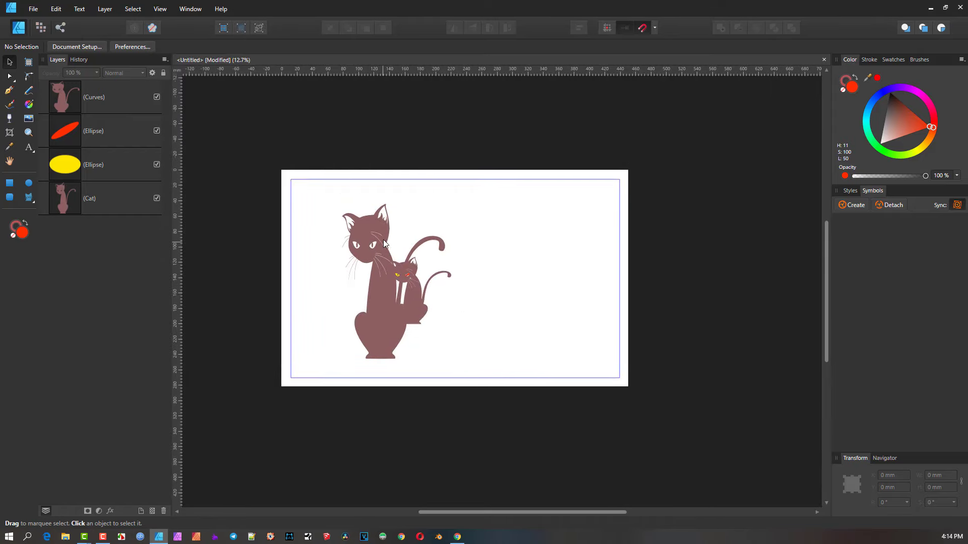
pyautogui.scroll(1, 347, 214)
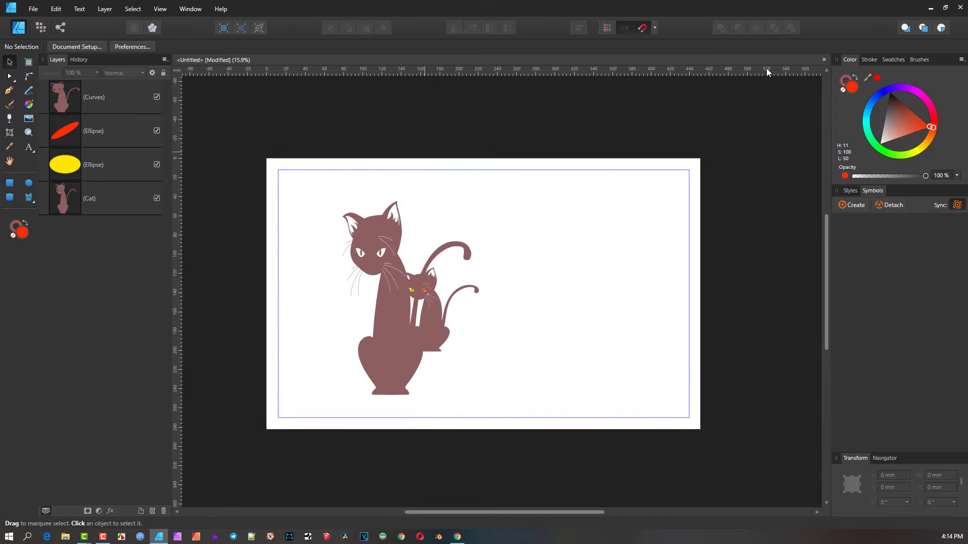
pyautogui.click(825, 59)
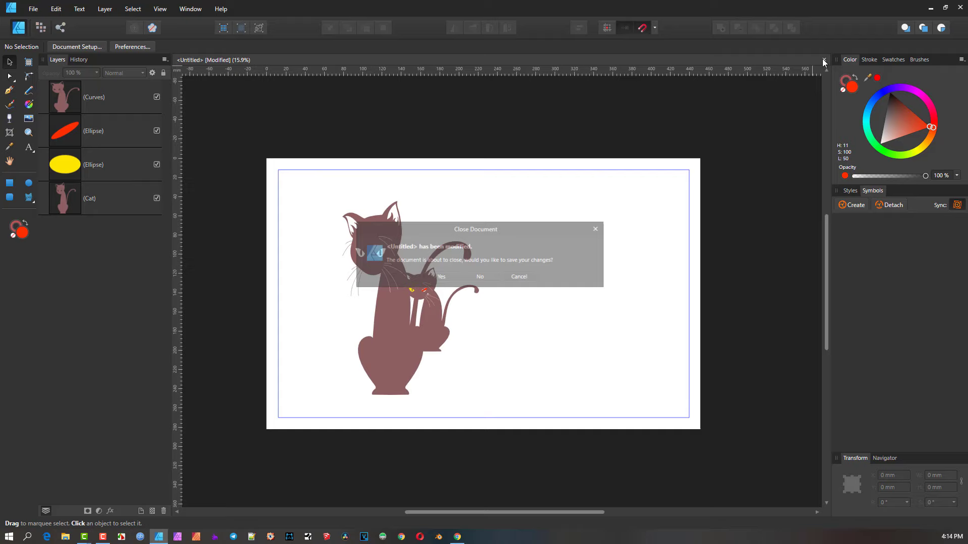
pyautogui.click(488, 279)
pyautogui.click(33, 9)
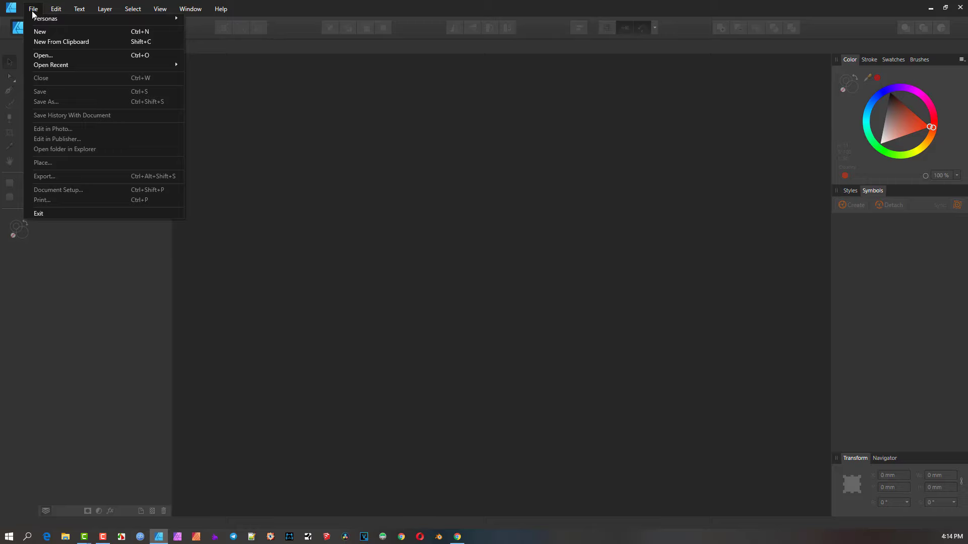
# Create a new Web WXGA document with 12 mm bleed linked on all sides
pyautogui.click(35, 31)
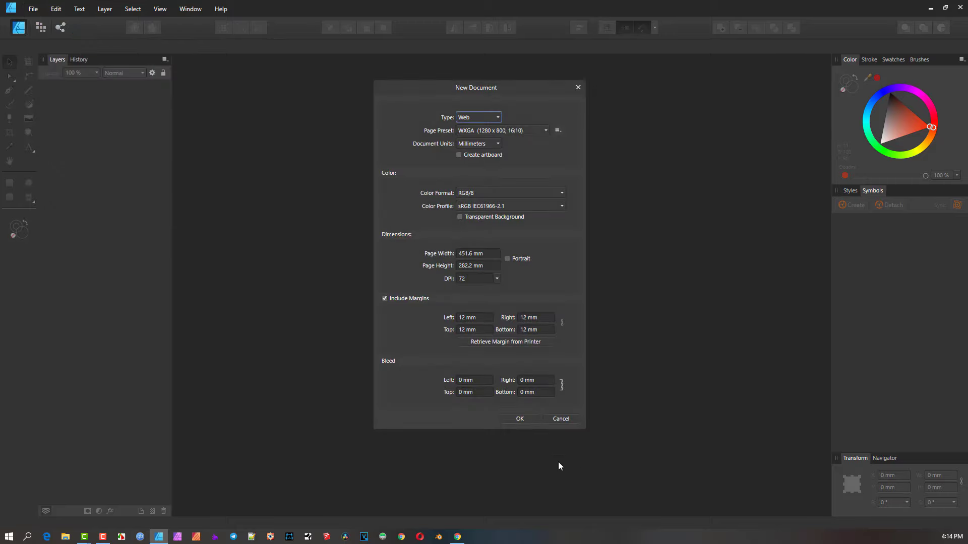
pyautogui.click(480, 380)
pyautogui.write('1')
pyautogui.click(480, 382)
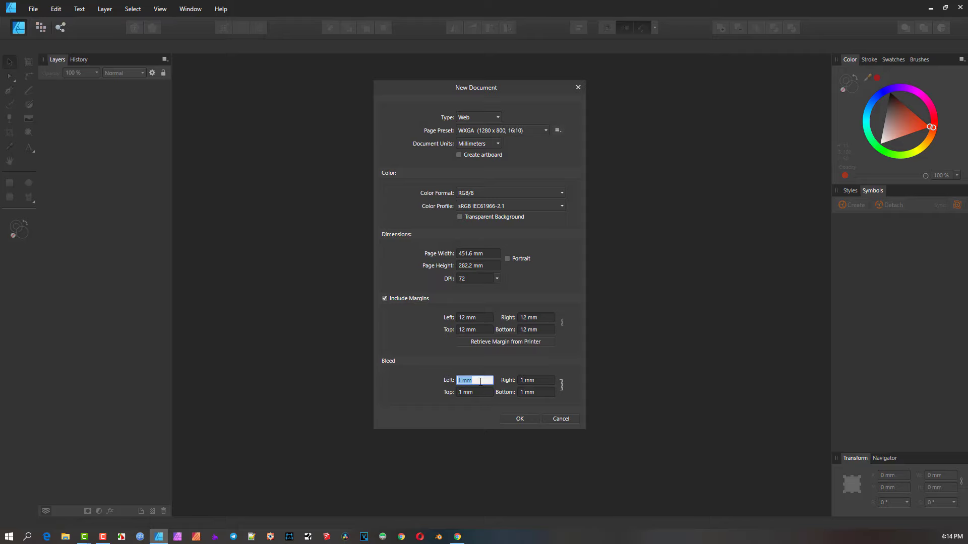
pyautogui.write('12')
pyautogui.press('Return')
pyautogui.click(519, 419)
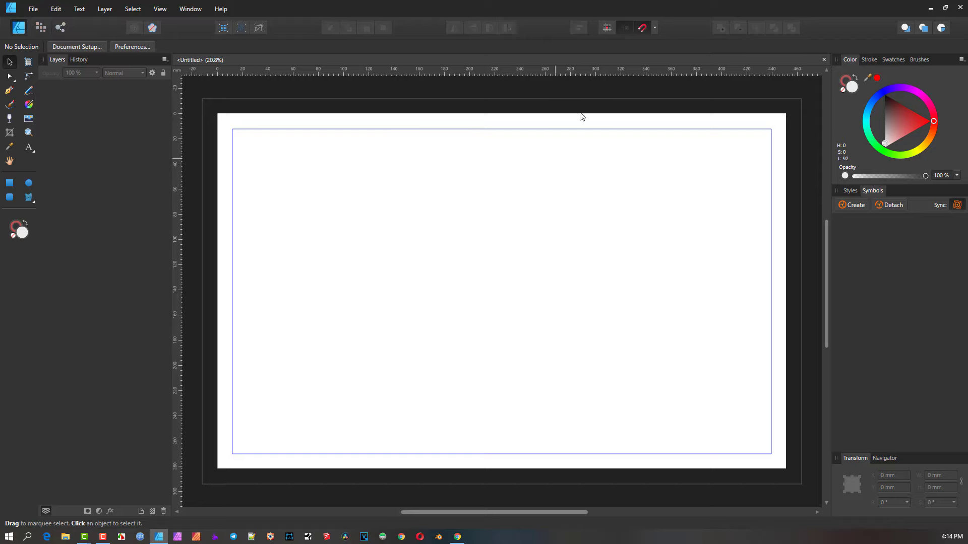
pyautogui.scroll(-1, 499, 175)
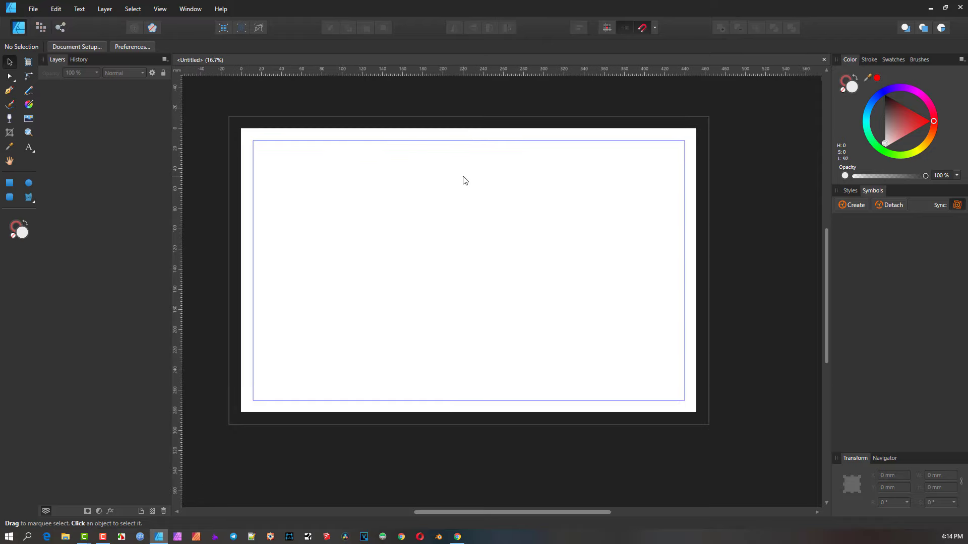
pyautogui.click(160, 8)
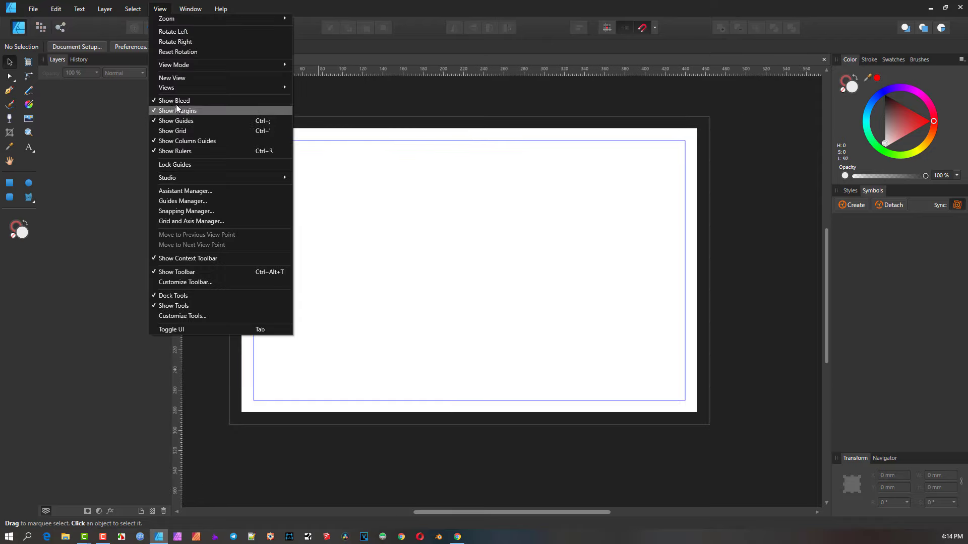
pyautogui.click(204, 101)
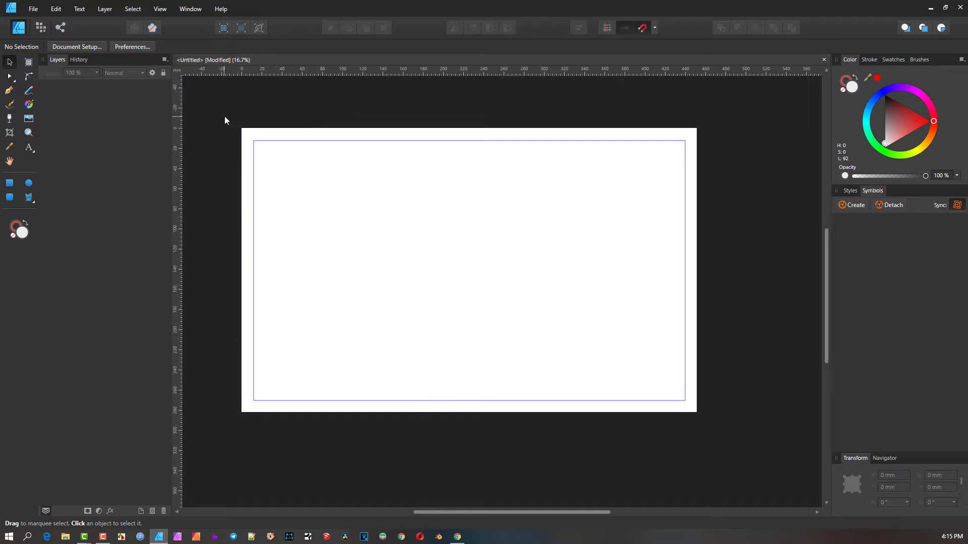
pyautogui.click(162, 9)
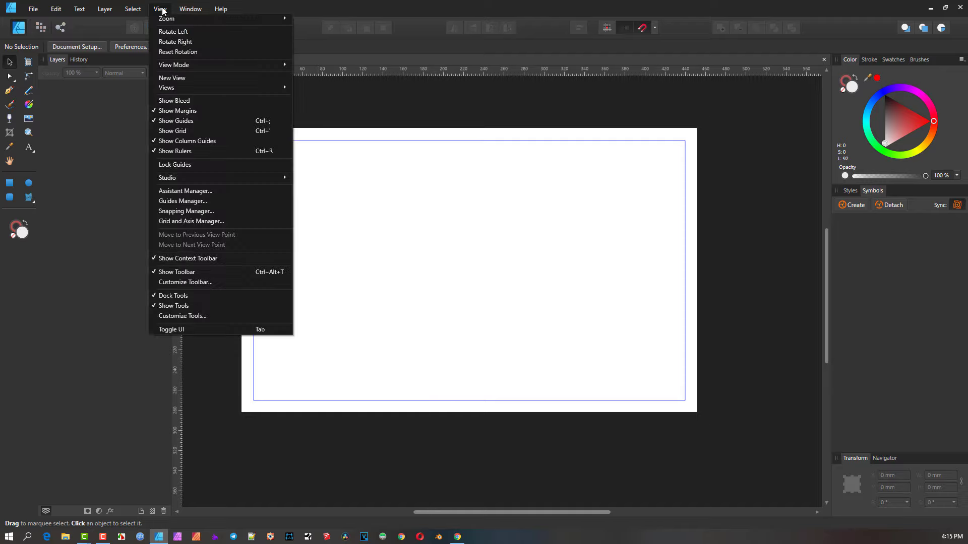
pyautogui.click(189, 101)
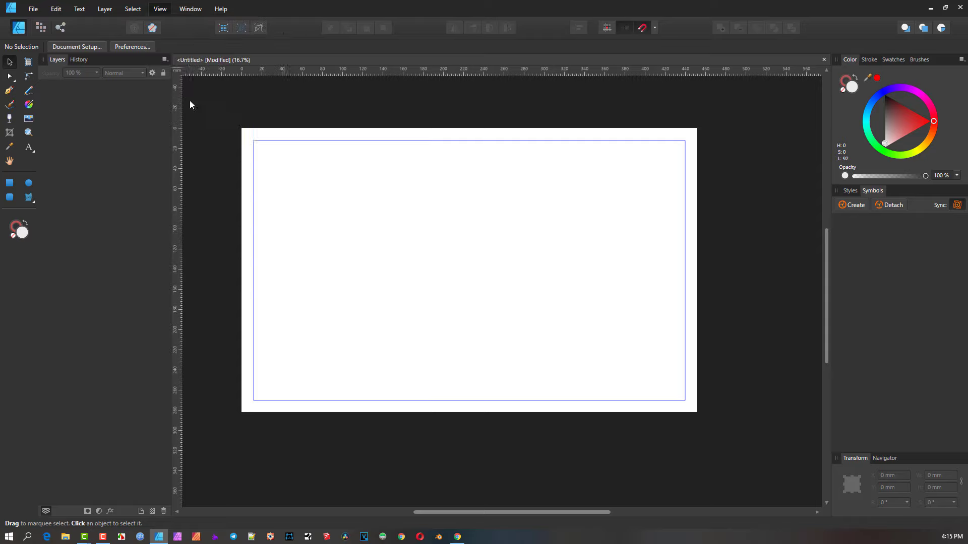
pyautogui.click(159, 8)
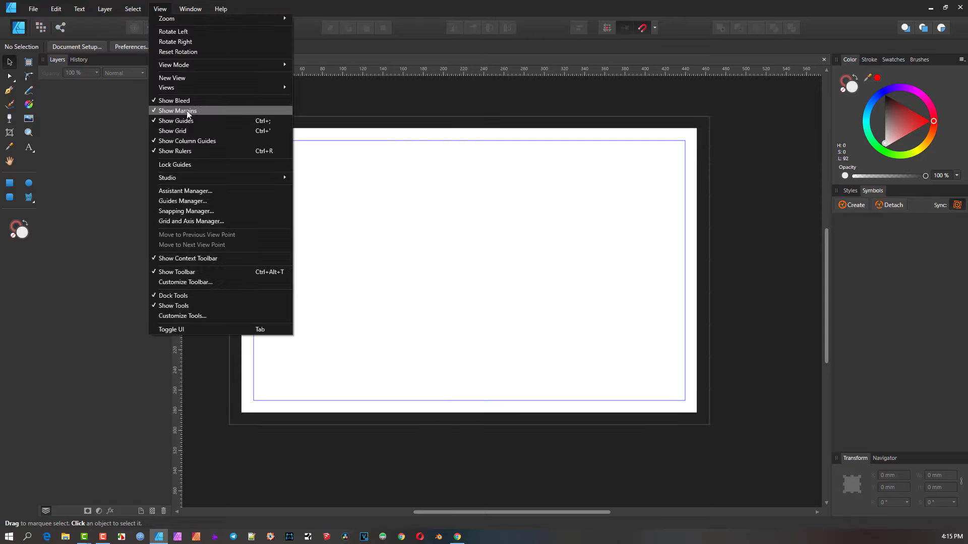
pyautogui.click(186, 110)
pyautogui.click(165, 12)
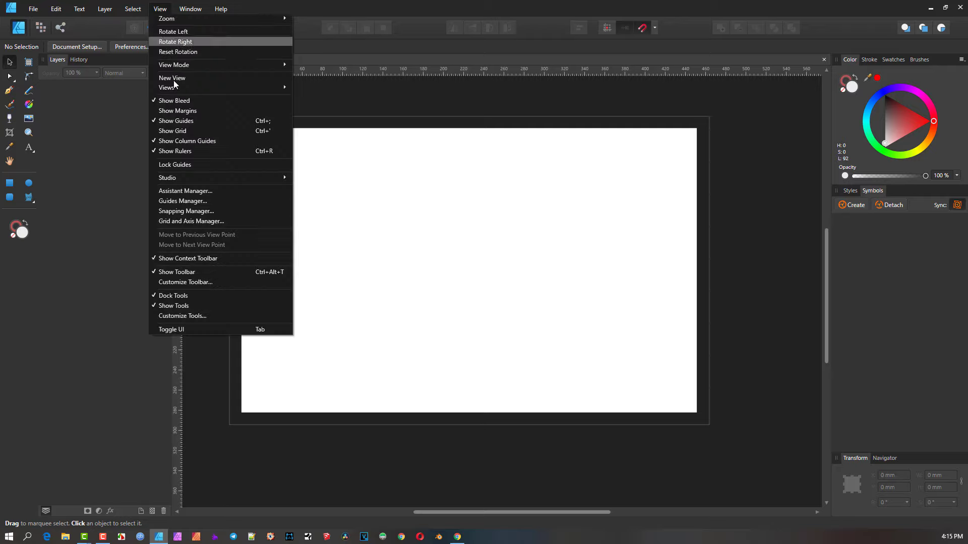
pyautogui.click(176, 108)
pyautogui.click(162, 10)
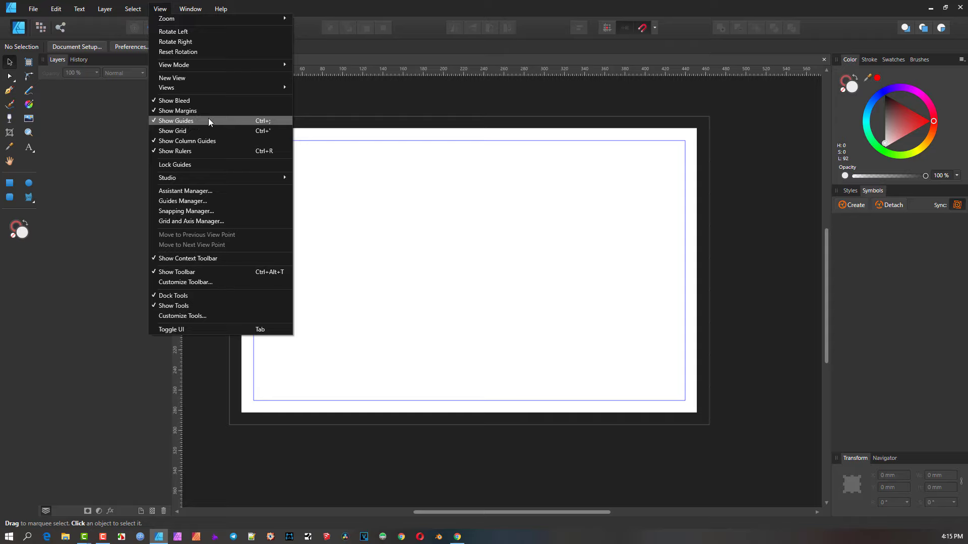
pyautogui.click(343, 38)
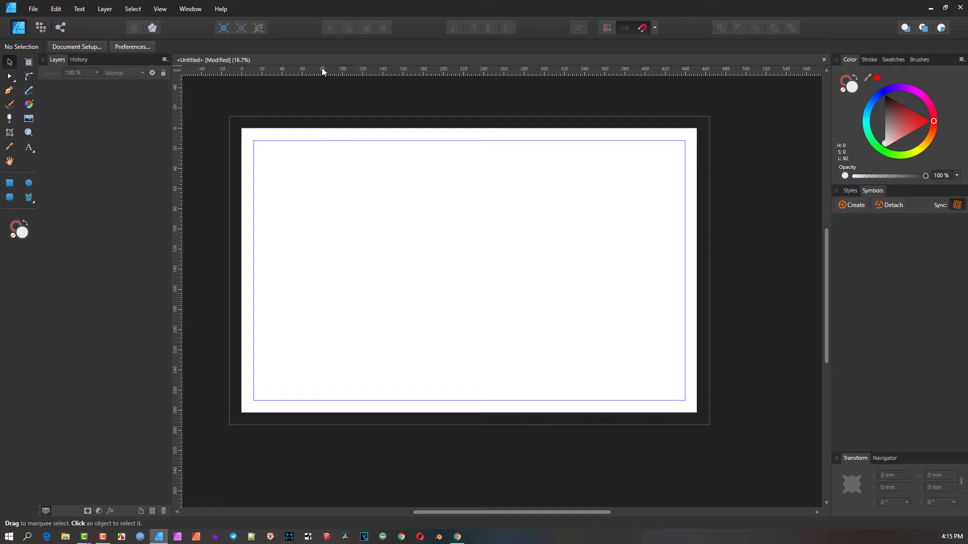
pyautogui.hotkey('ctrl', 'r')
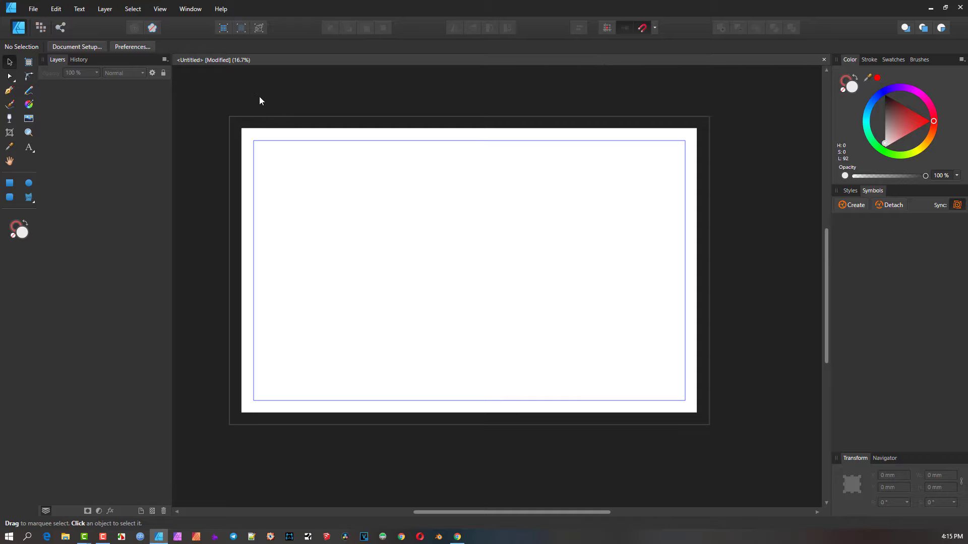
pyautogui.hotkey('ctrl', 'r')
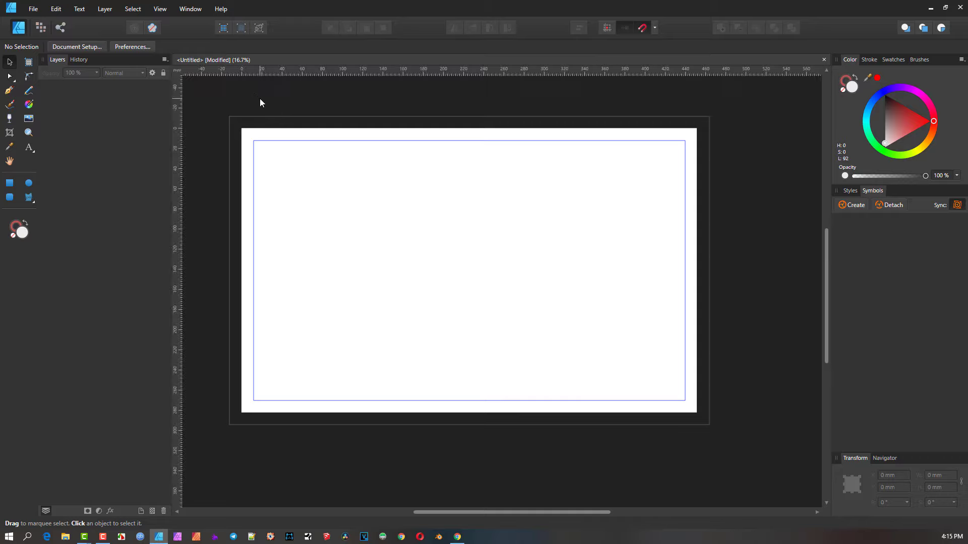
pyautogui.click(160, 9)
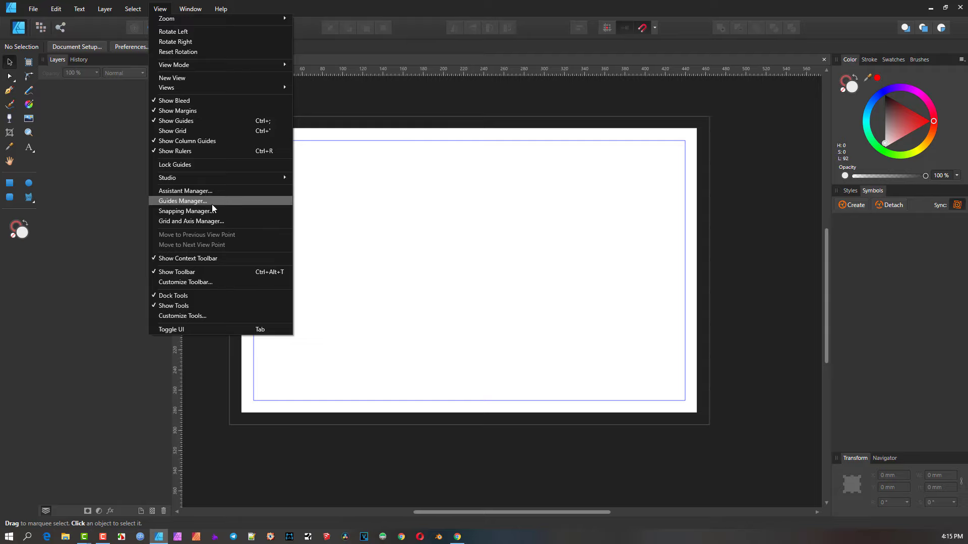
pyautogui.click(422, 39)
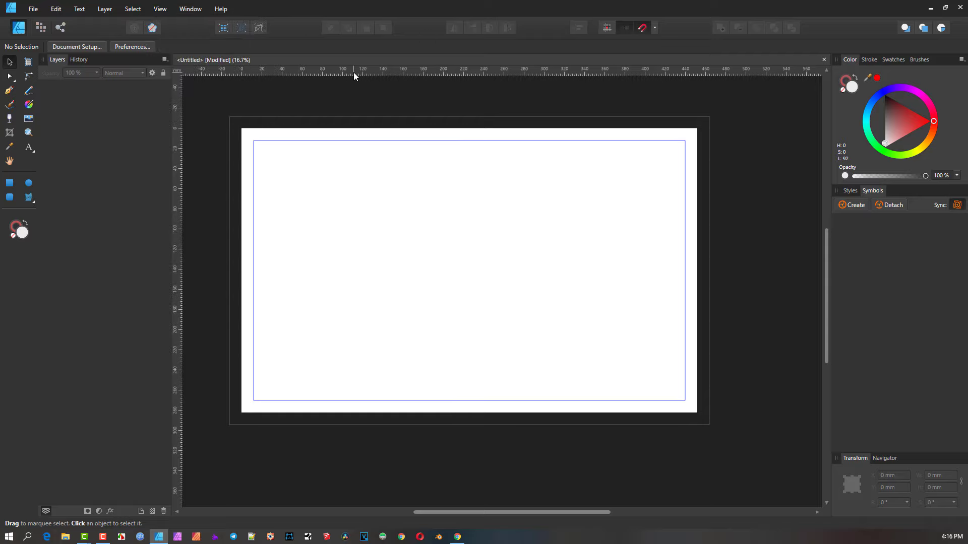
# Drag out a horizontal and a vertical ruler guide, then draw two rectangles starting on the vertical guide
pyautogui.moveTo(354, 72); pyautogui.dragTo(365, 250)
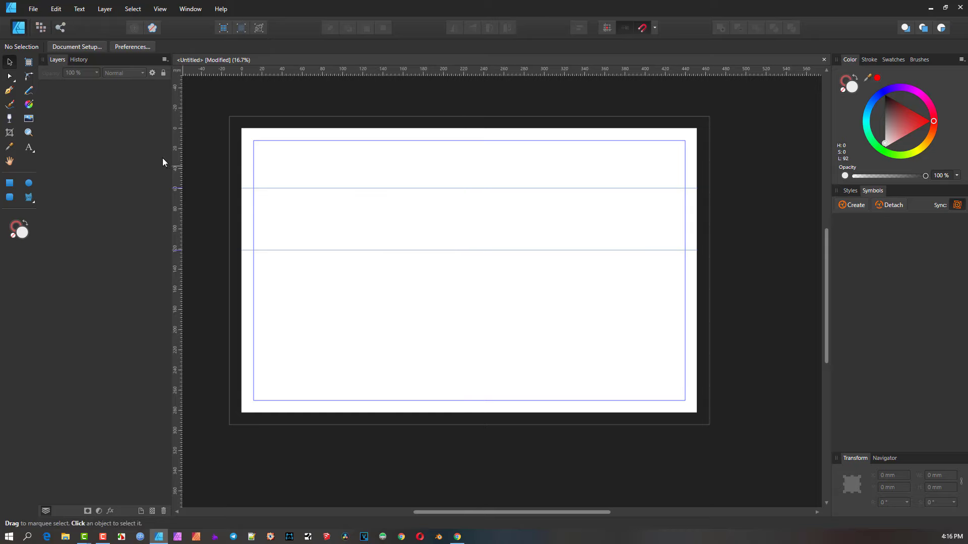
pyautogui.moveTo(178, 164); pyautogui.dragTo(345, 171)
pyautogui.click(10, 183)
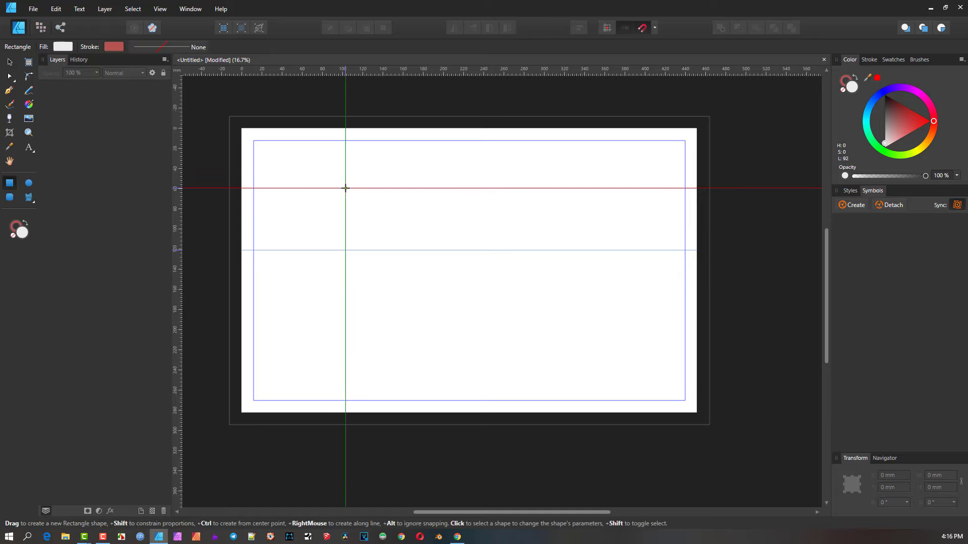
pyautogui.moveTo(345, 188); pyautogui.dragTo(373, 244)
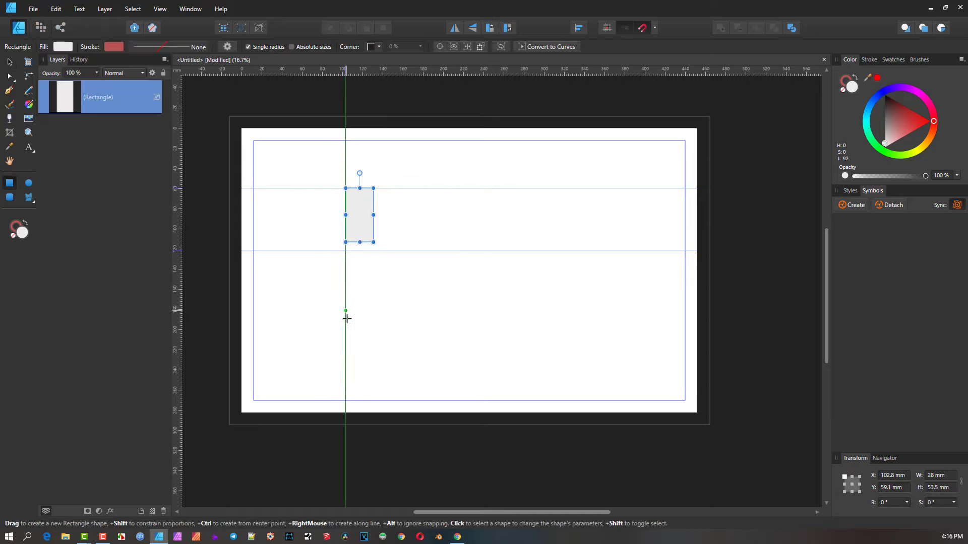
pyautogui.moveTo(345, 312); pyautogui.dragTo(382, 365)
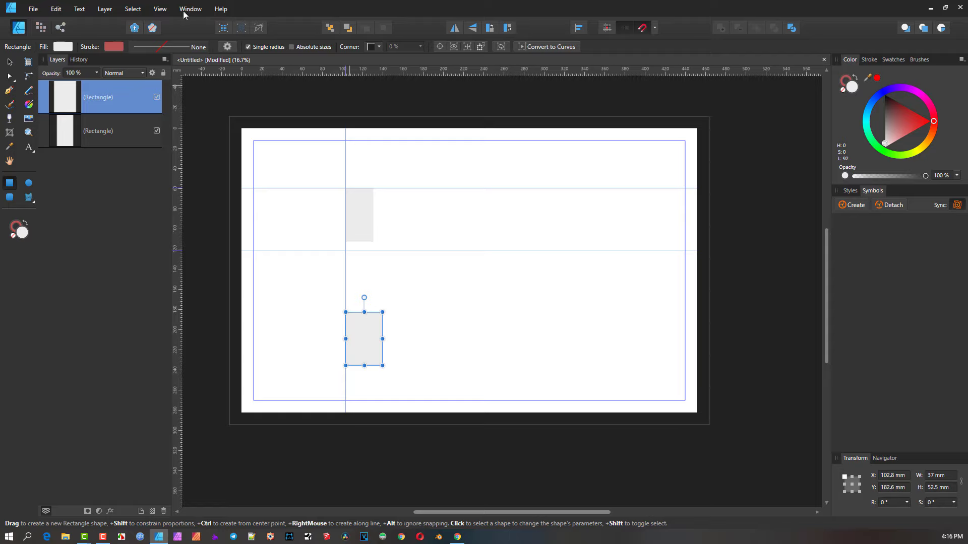
pyautogui.click(161, 9)
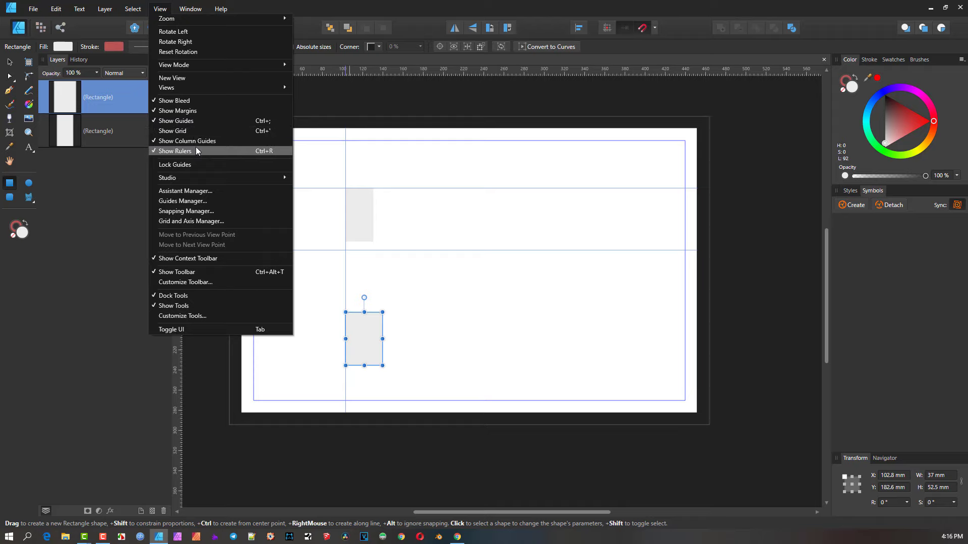
pyautogui.click(175, 121)
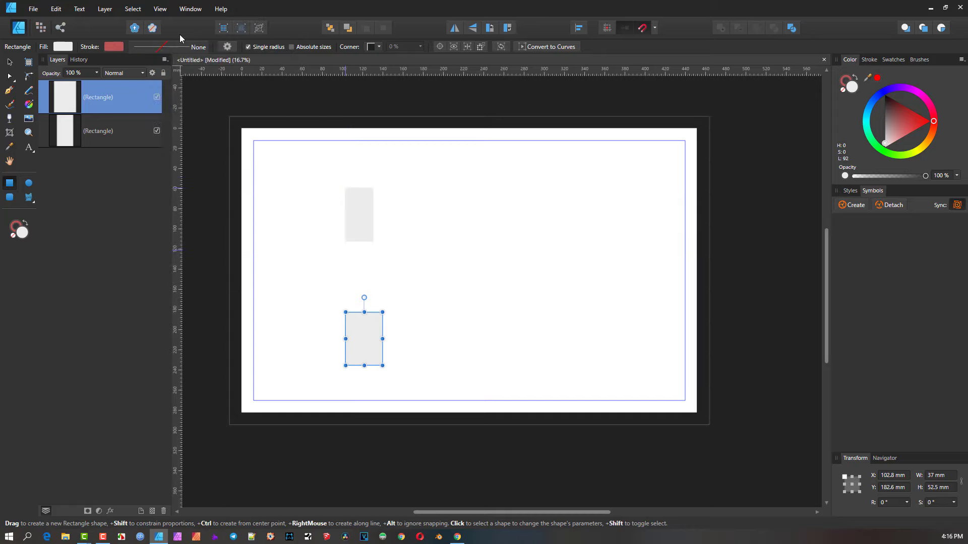
pyautogui.click(164, 10)
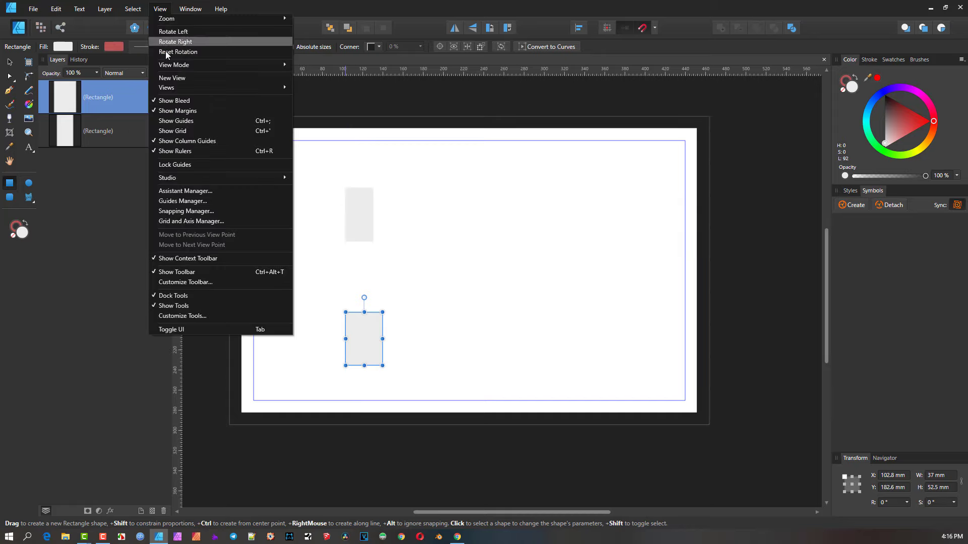
pyautogui.click(178, 118)
pyautogui.click(160, 9)
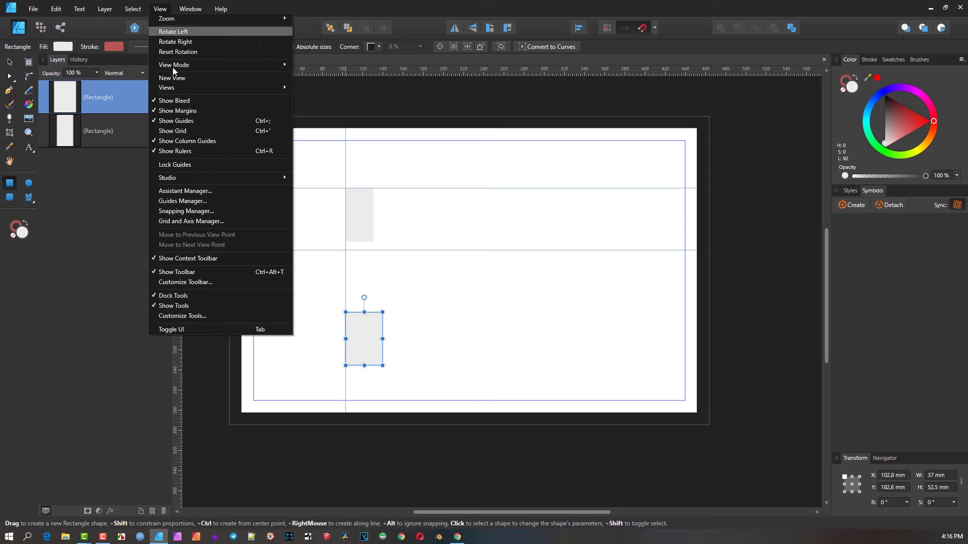
pyautogui.click(180, 130)
pyautogui.scroll(1, 389, 212)
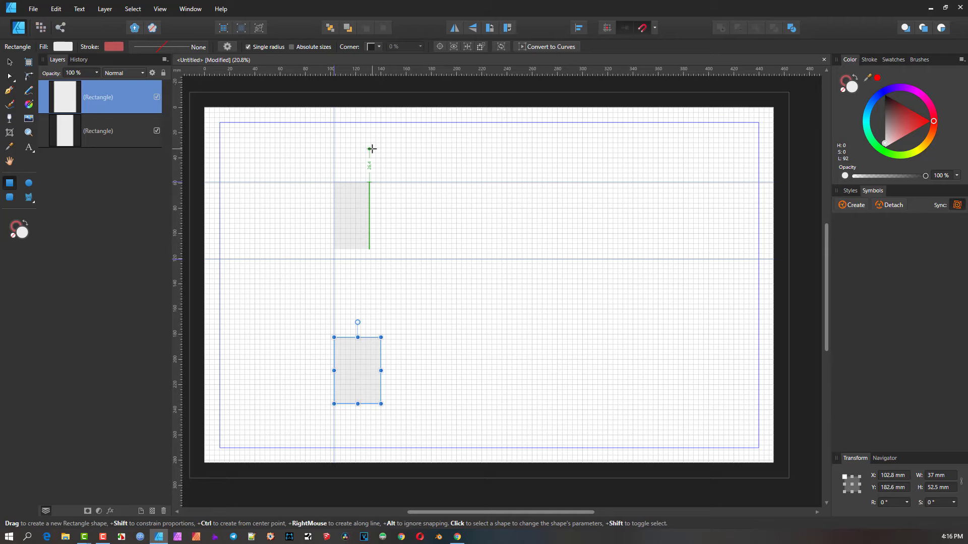
pyautogui.click(160, 9)
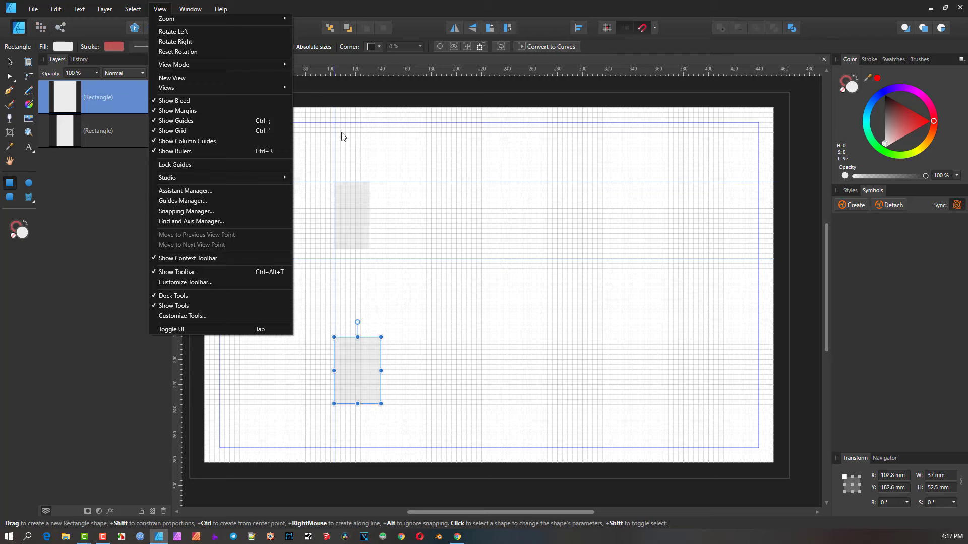
pyautogui.click(180, 132)
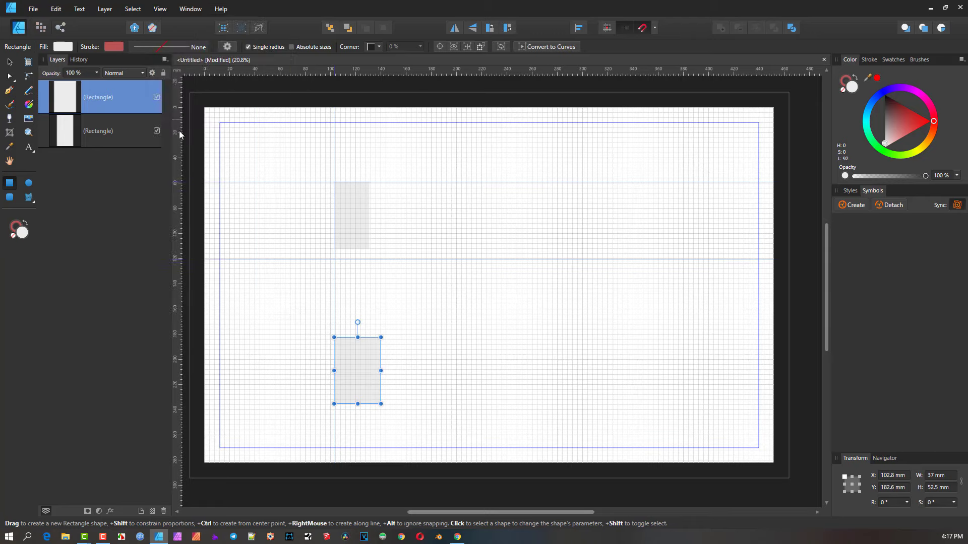
pyautogui.click(160, 10)
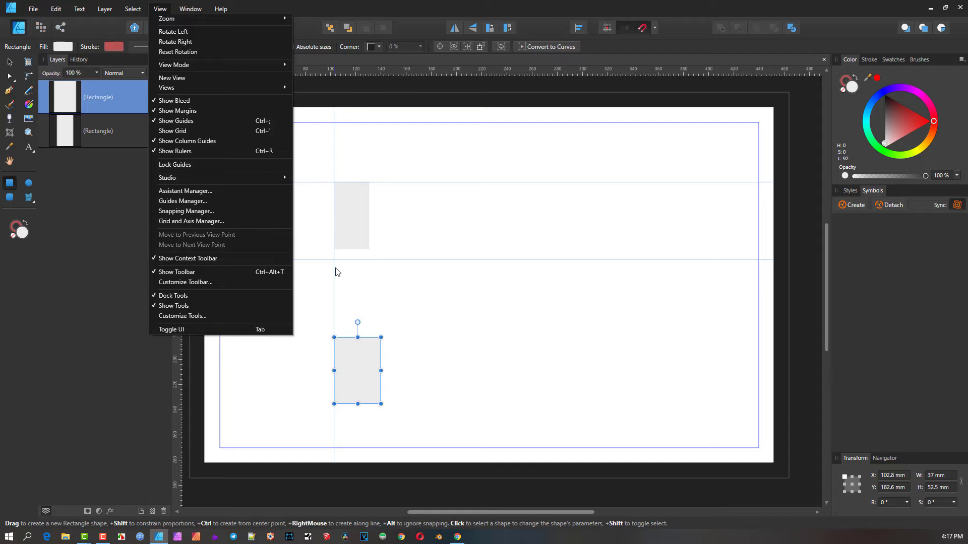
pyautogui.click(344, 162)
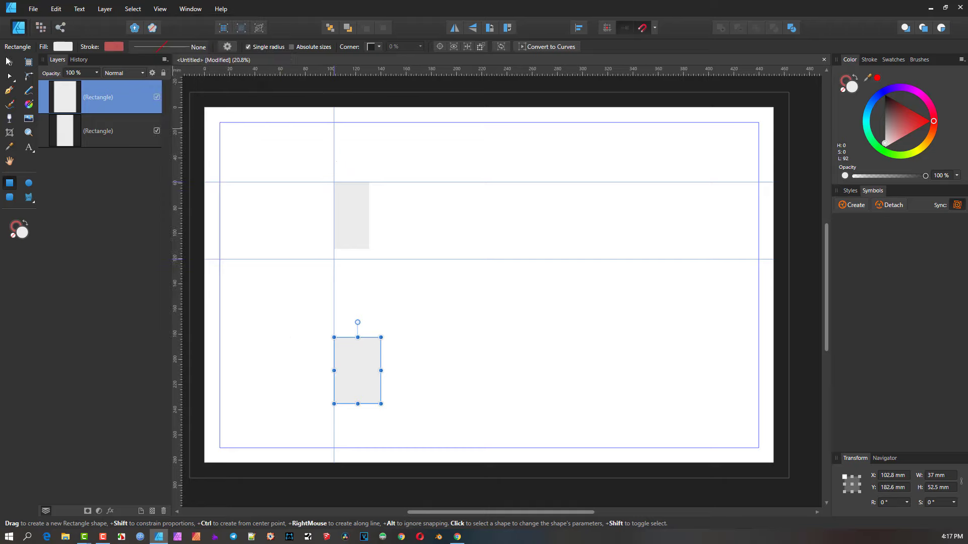
pyautogui.click(10, 63)
pyautogui.click(301, 173)
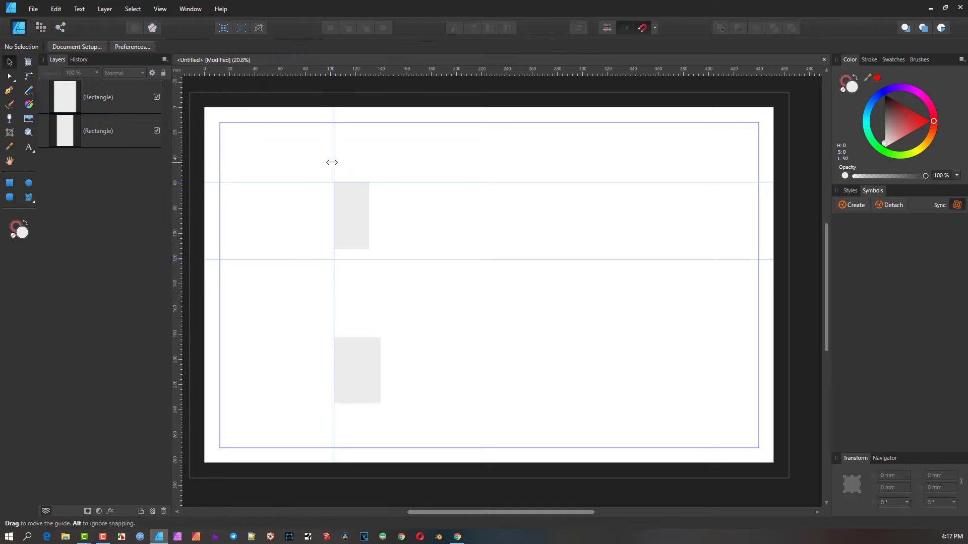
pyautogui.moveTo(334, 161)
pyautogui.mouseDown()
pyautogui.moveTo(422, 165)
pyautogui.moveTo(333, 167)
pyautogui.mouseUp()
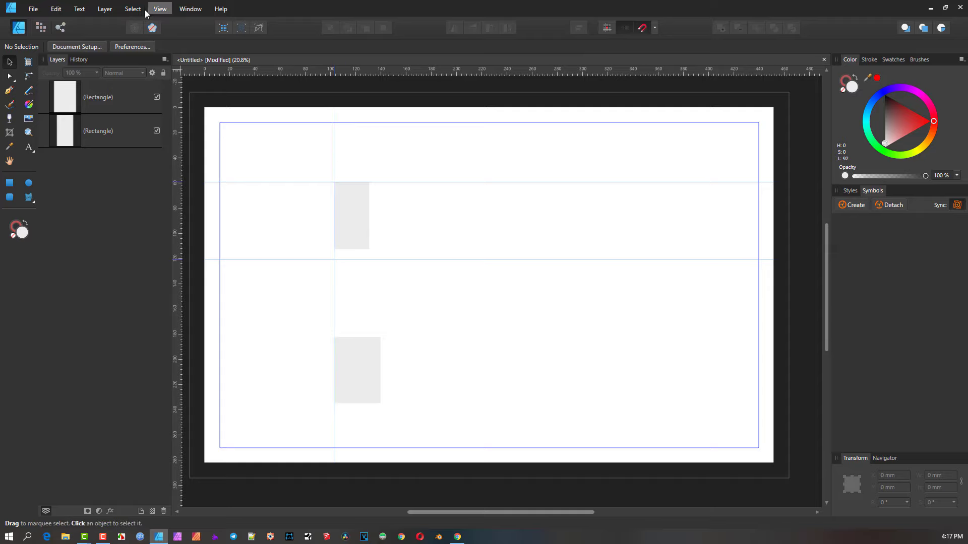
pyautogui.click(135, 10)
pyautogui.moveTo(159, 9)
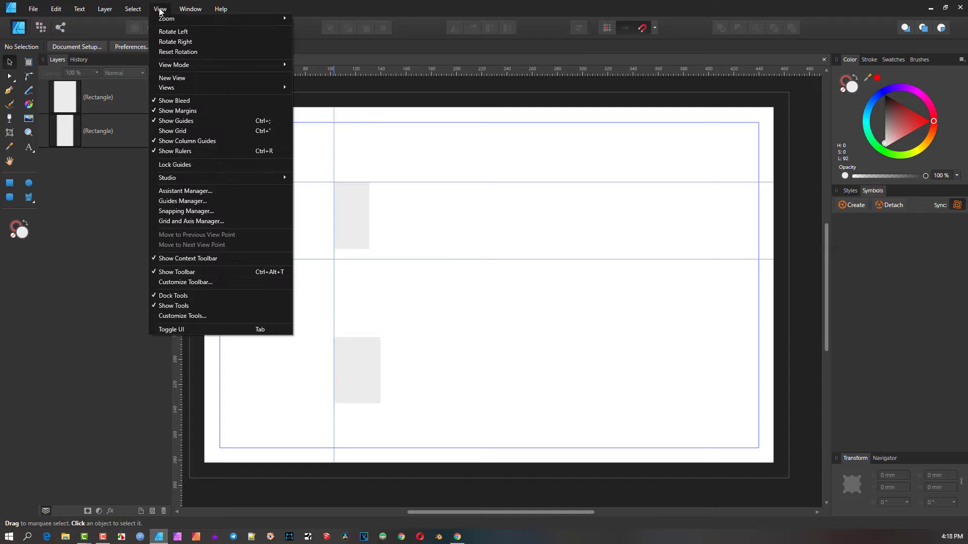
pyautogui.click(199, 165)
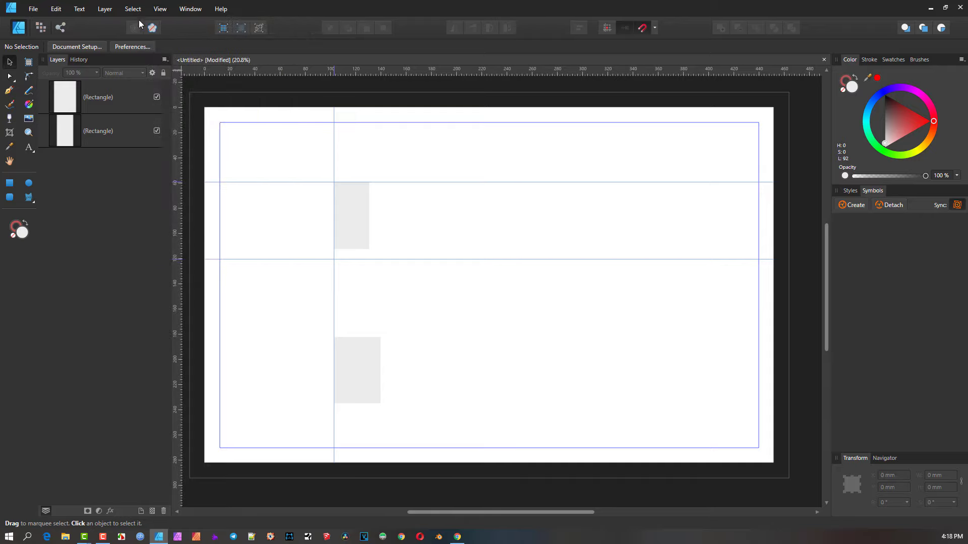
pyautogui.click(161, 10)
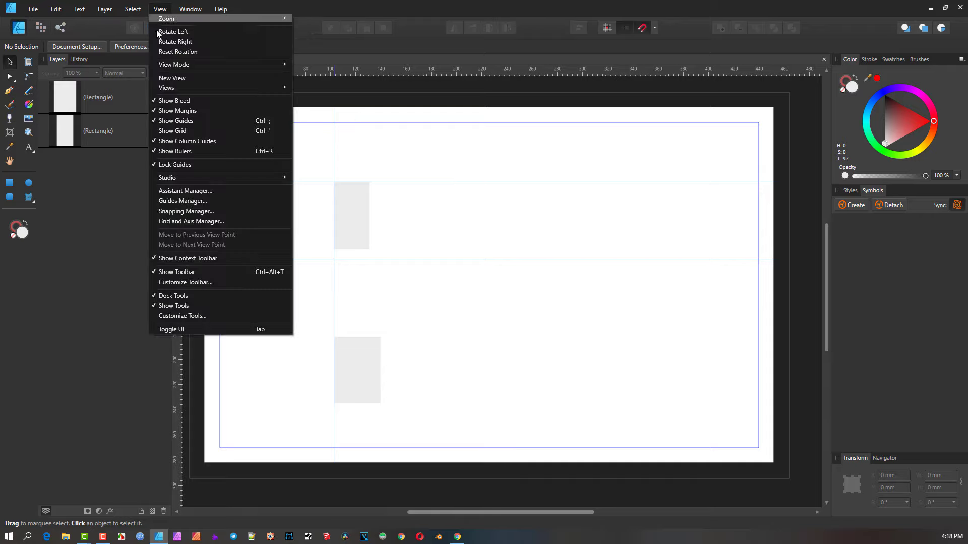
pyautogui.click(201, 165)
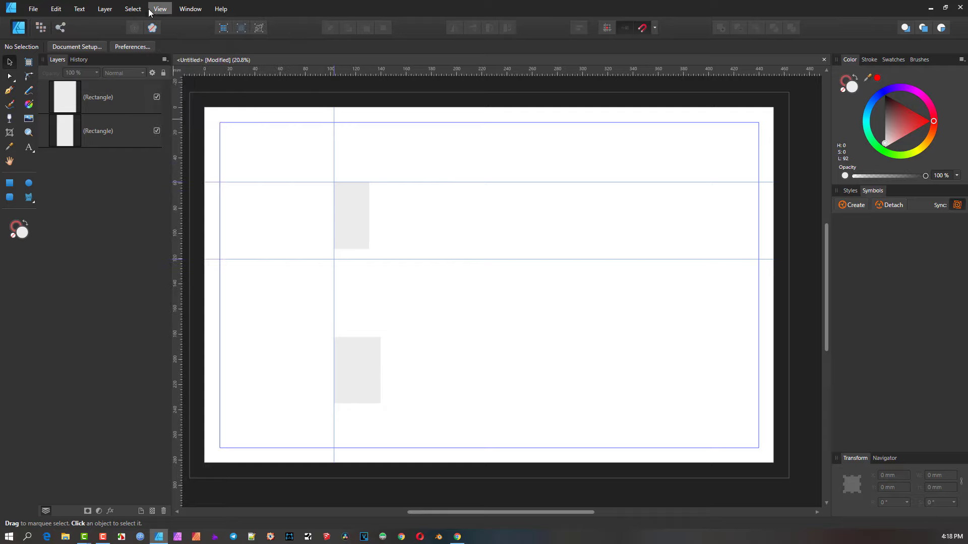
pyautogui.click(160, 9)
pyautogui.moveTo(198, 180)
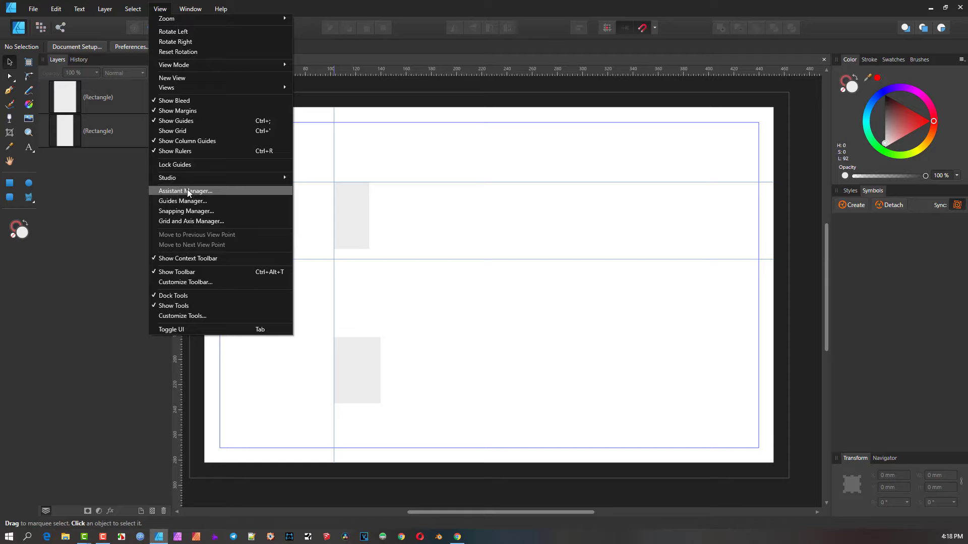
# Stretch the upper grey rectangle's right edge until its width reads 123 mm
pyautogui.click(187, 190)
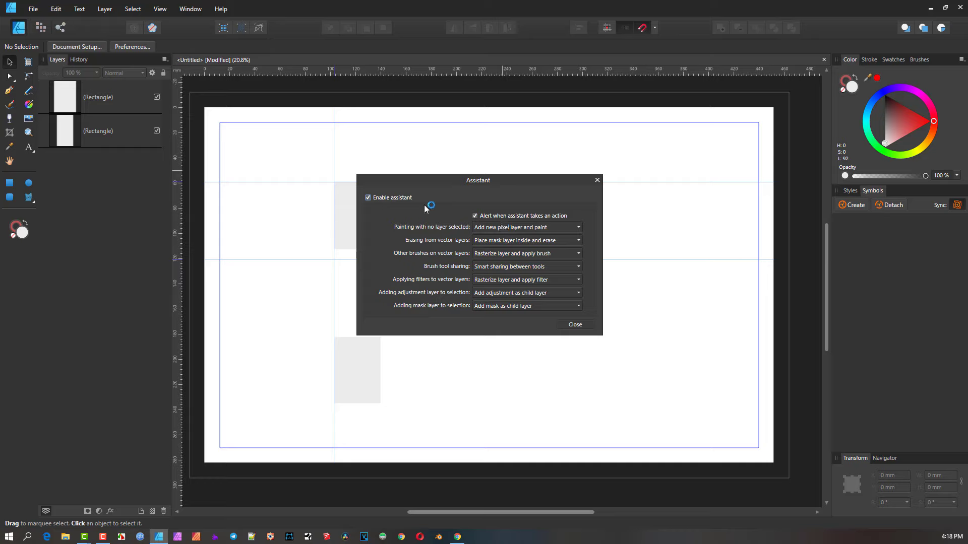
pyautogui.click(596, 181)
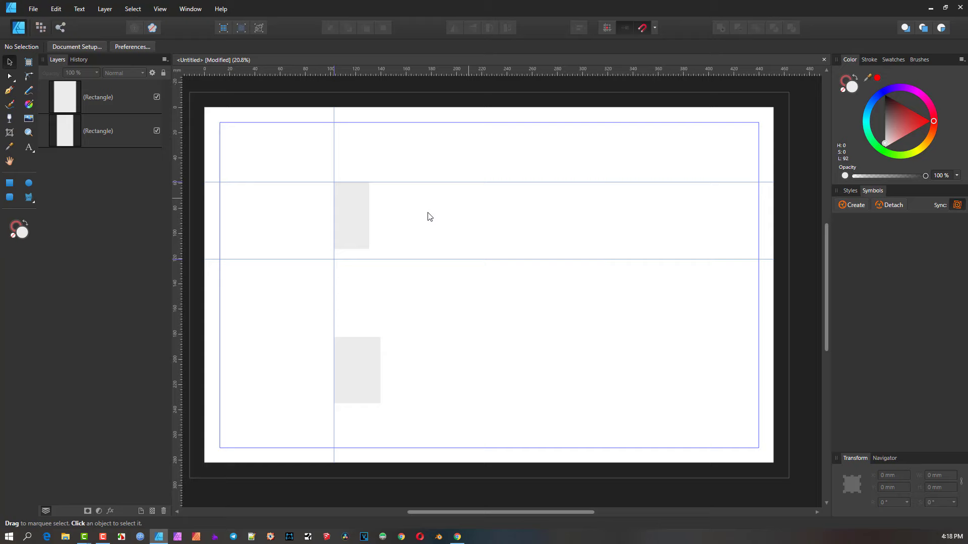
pyautogui.click(358, 214)
pyautogui.moveTo(369, 215); pyautogui.dragTo(490, 216)
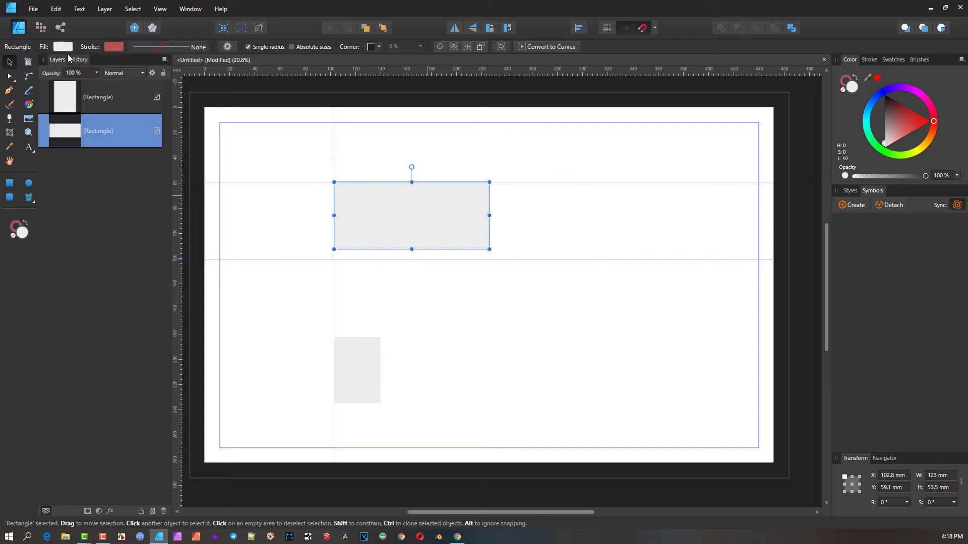
pyautogui.click(41, 27)
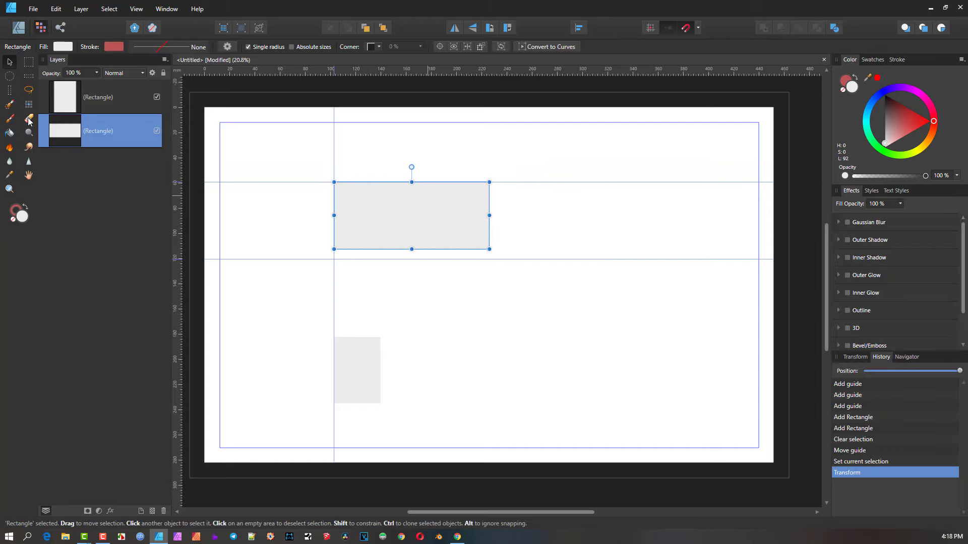
pyautogui.click(29, 118)
pyautogui.click(436, 182)
pyautogui.keyDown('shift'); pyautogui.click(409, 254); pyautogui.keyUp('shift')
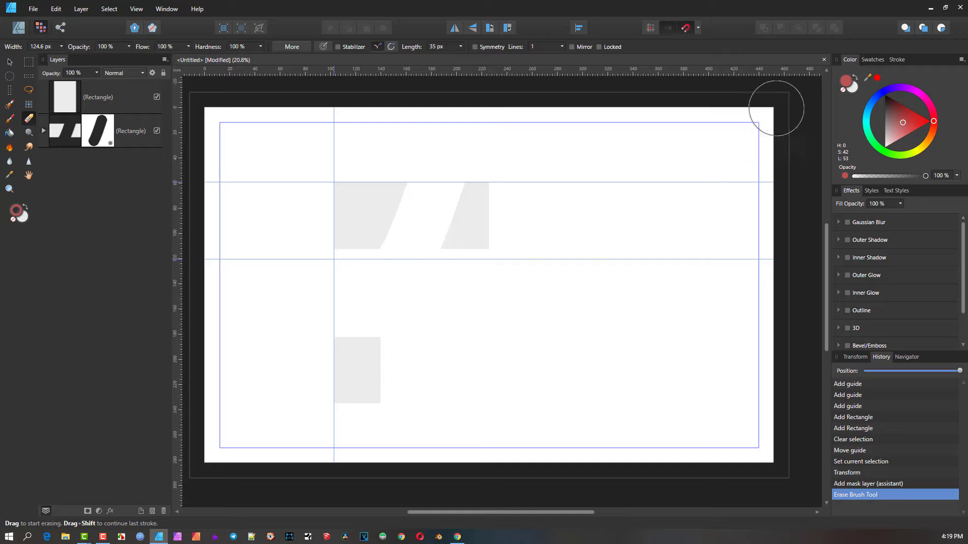
pyautogui.moveTo(418, 221); pyautogui.dragTo(423, 220)
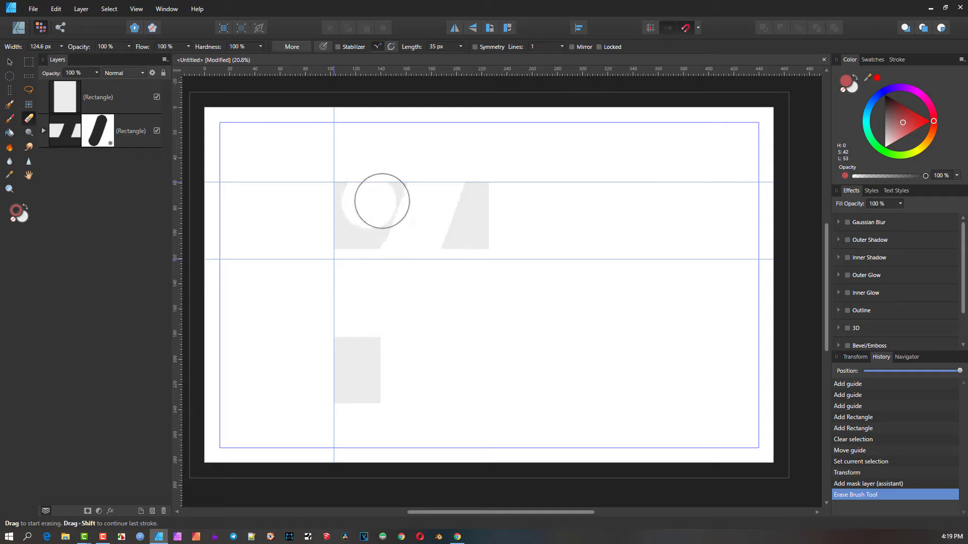
pyautogui.click(20, 29)
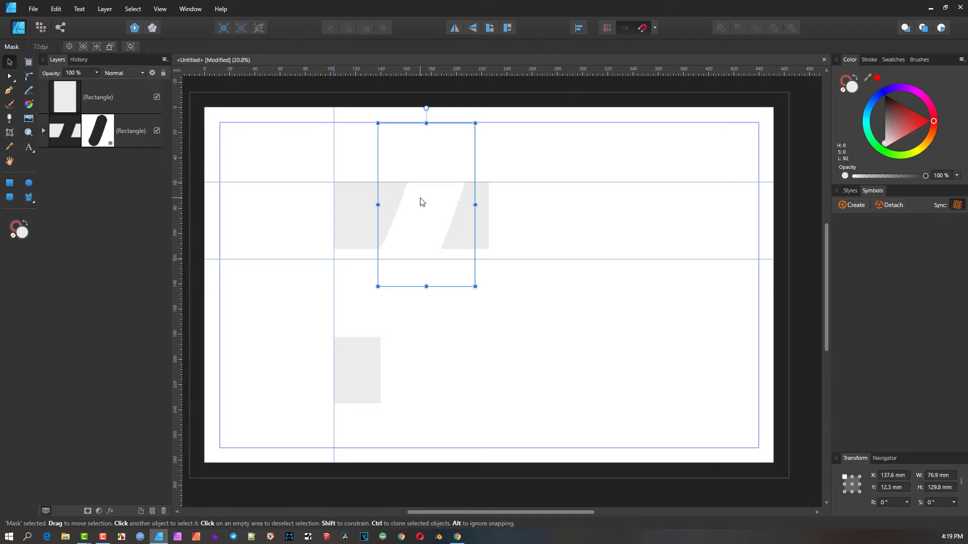
pyautogui.press('Delete')
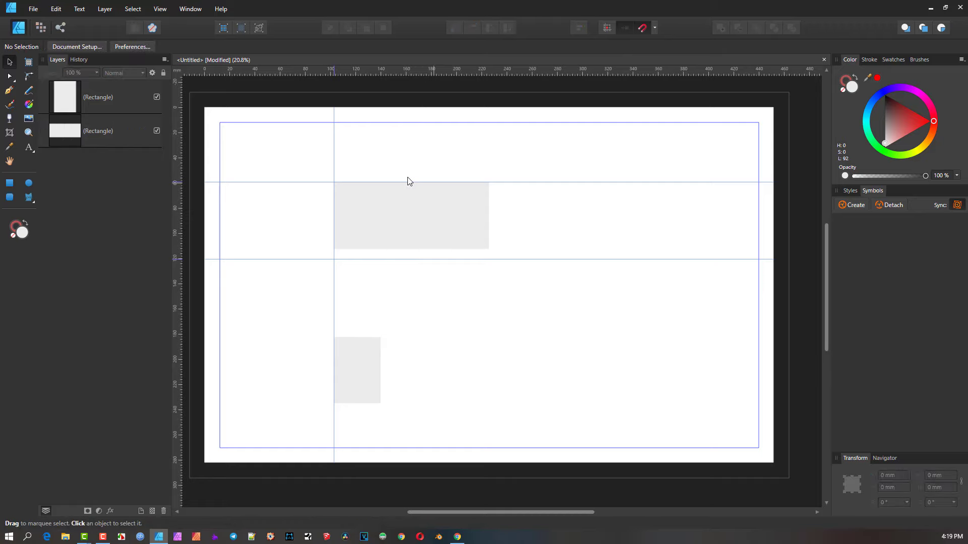
# In the Guides Manager, change the 59.1 mm horizontal guide to 45 mm
pyautogui.click(159, 10)
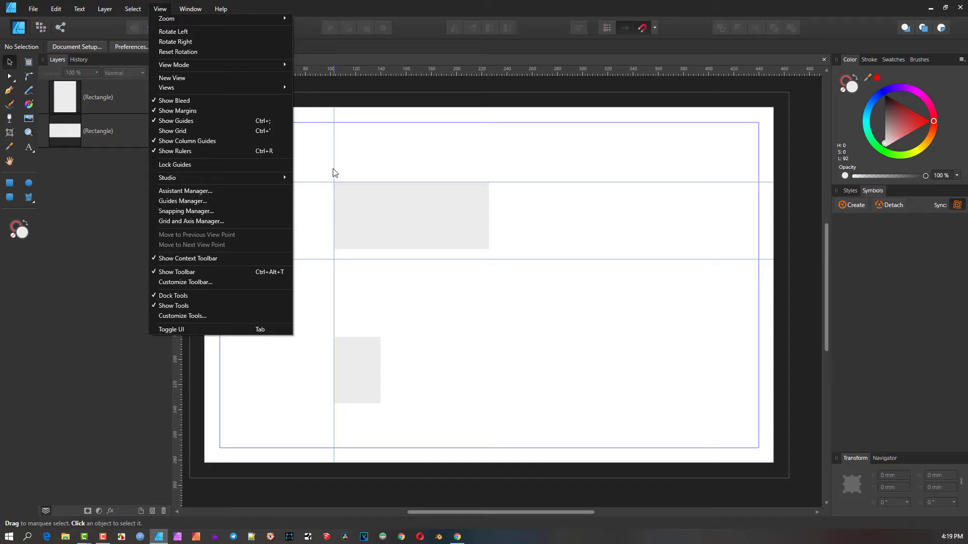
pyautogui.click(190, 201)
pyautogui.moveTo(526, 178); pyautogui.dragTo(711, 165)
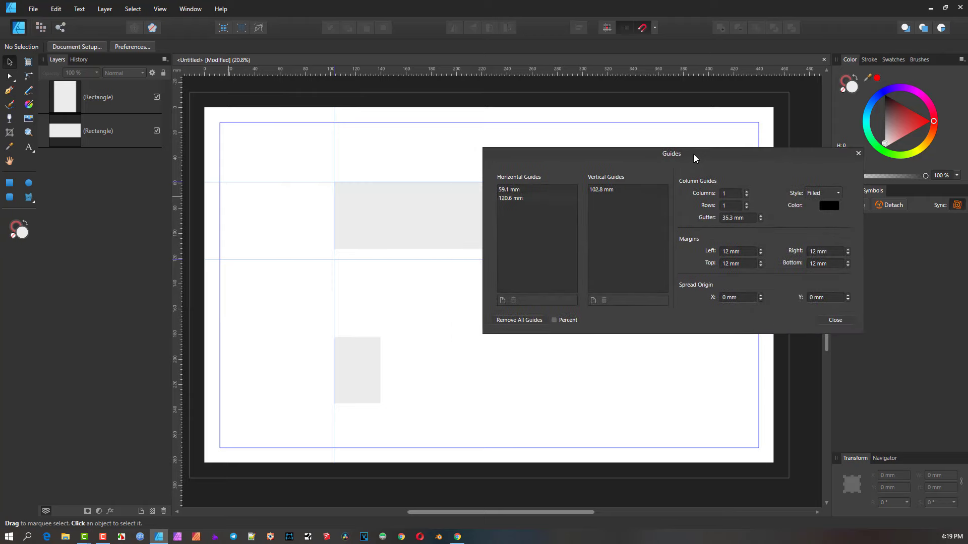
pyautogui.click(501, 191)
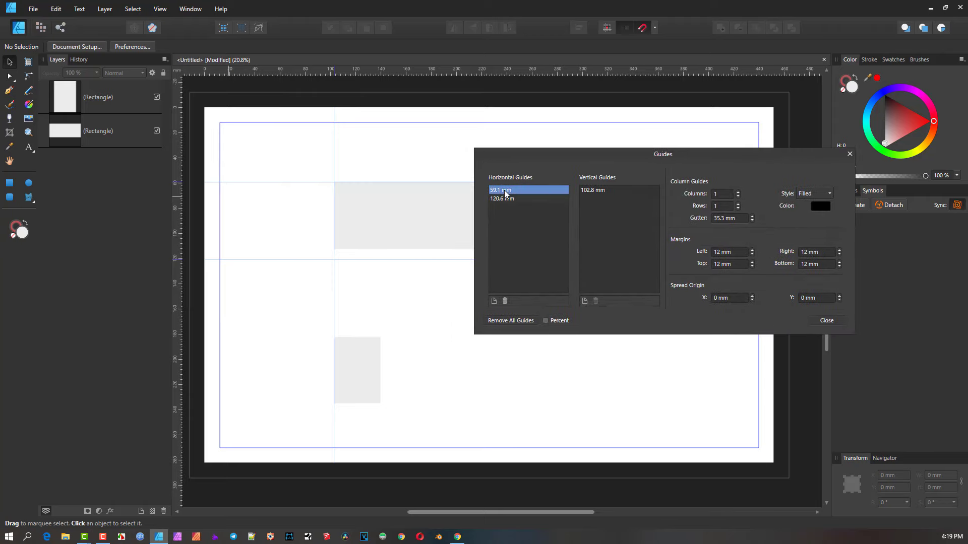
pyautogui.click(506, 191)
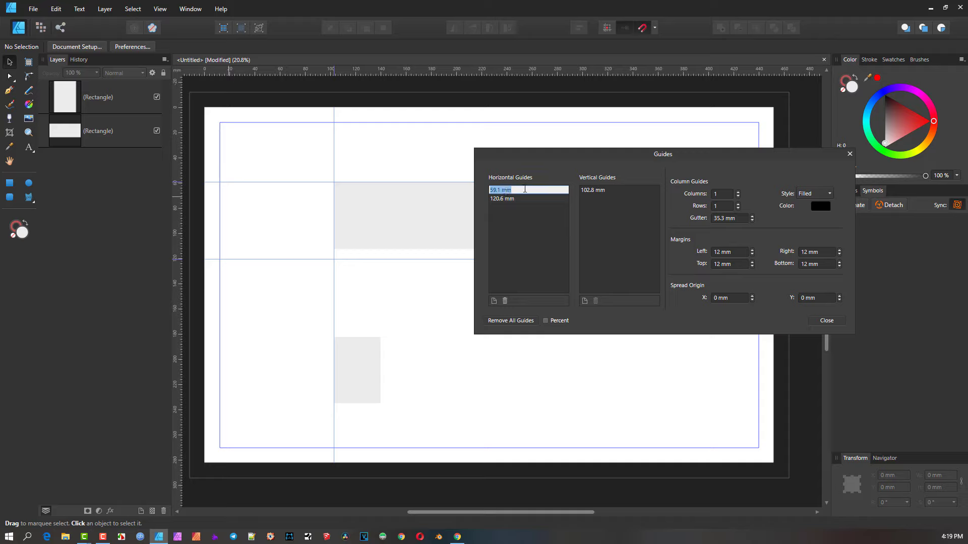
pyautogui.write('45')
pyautogui.press('Return')
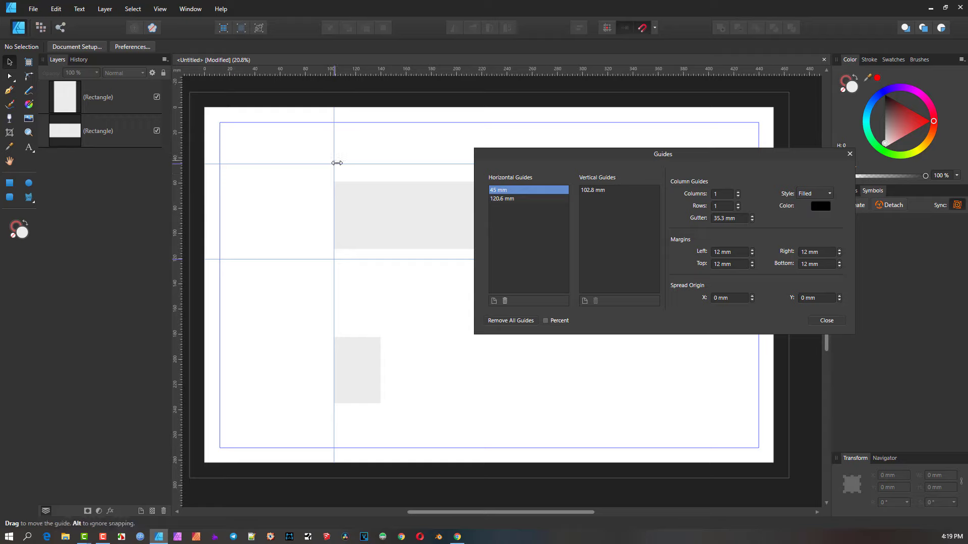
# Set the upper horizontal guide to 89 mm and toggle the Percent display on and off
pyautogui.moveTo(347, 164); pyautogui.dragTo(386, 167)
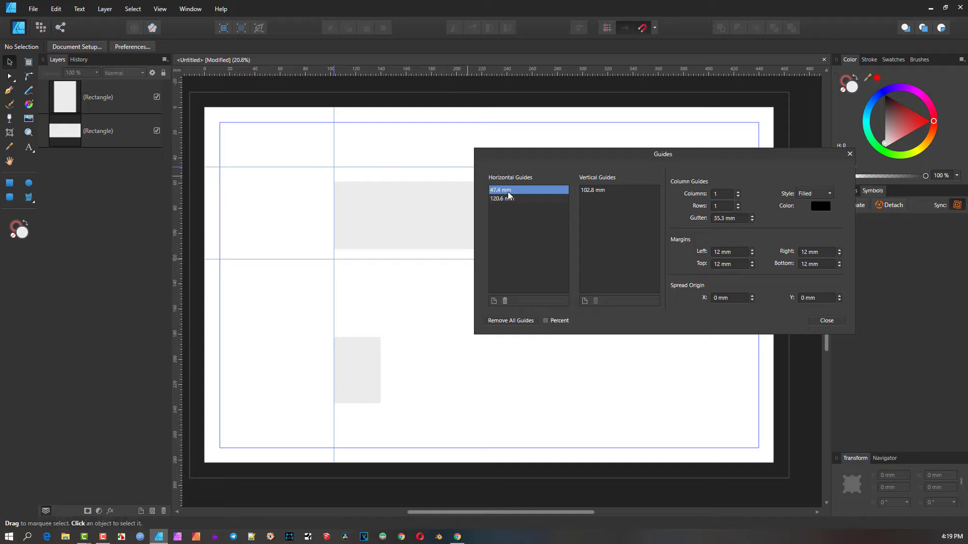
pyautogui.doubleClick(507, 192)
pyautogui.write('89')
pyautogui.press('Return')
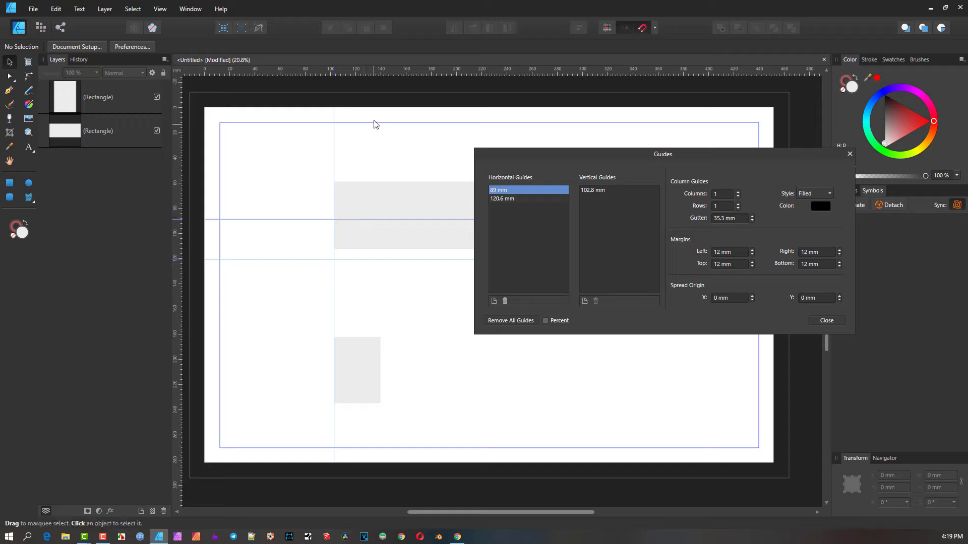
pyautogui.click(547, 321)
pyautogui.click(546, 321)
# Add horizontal guides at 182.6 mm and 235.1 mm and a new vertical guide
pyautogui.click(494, 300)
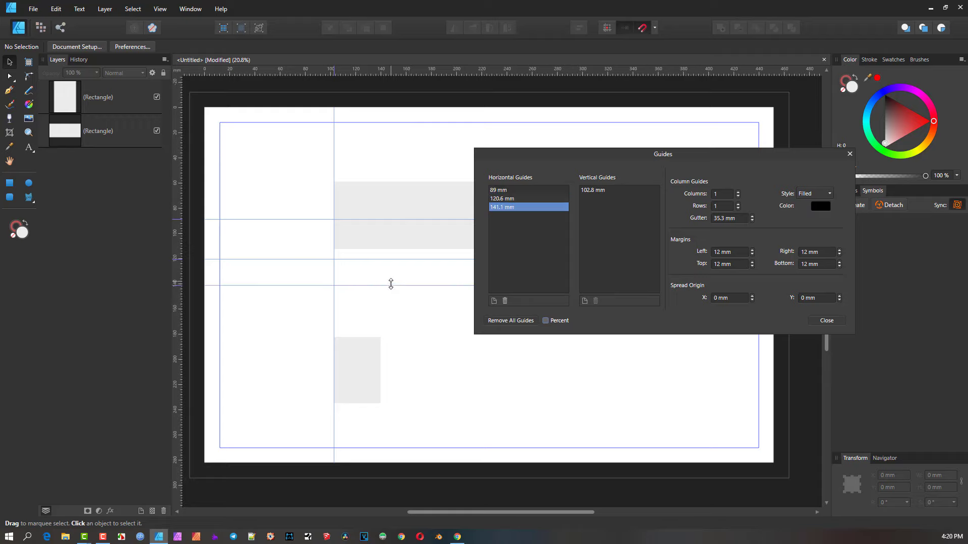
pyautogui.moveTo(391, 285); pyautogui.dragTo(385, 337)
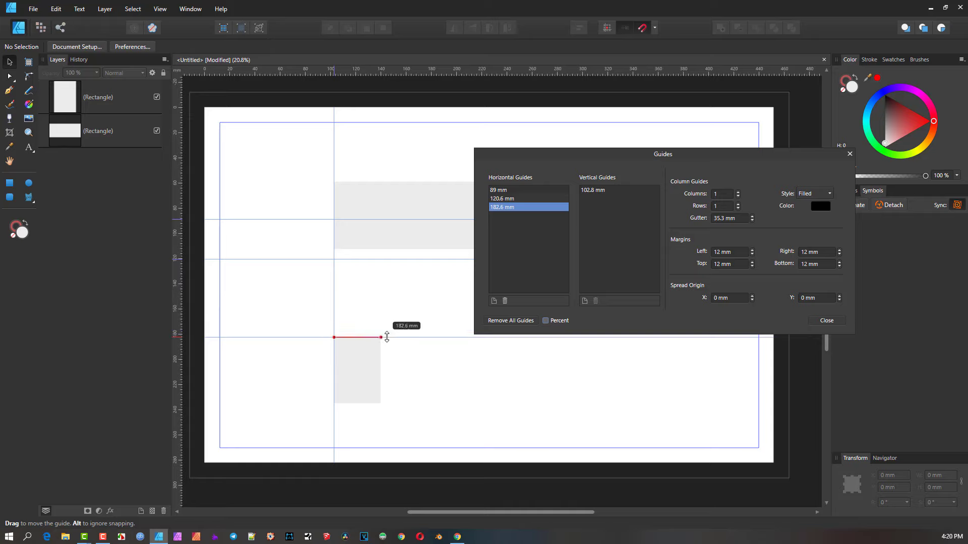
pyautogui.click(494, 301)
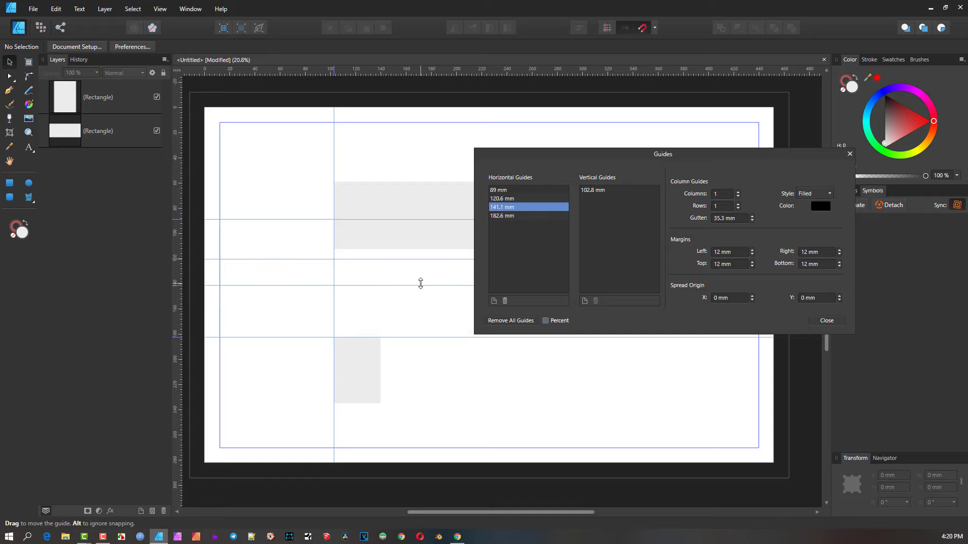
pyautogui.moveTo(419, 286); pyautogui.dragTo(411, 403)
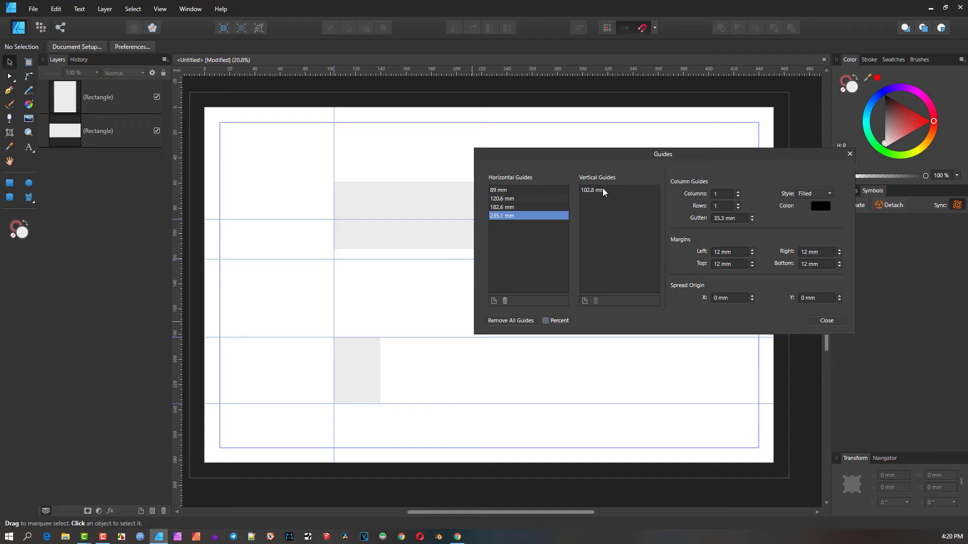
pyautogui.click(584, 301)
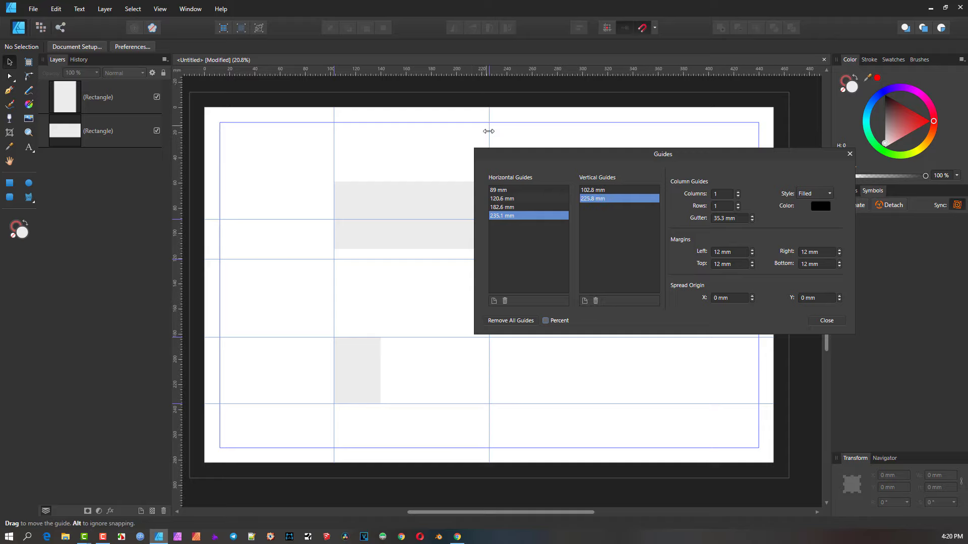
pyautogui.moveTo(484, 129); pyautogui.dragTo(433, 134)
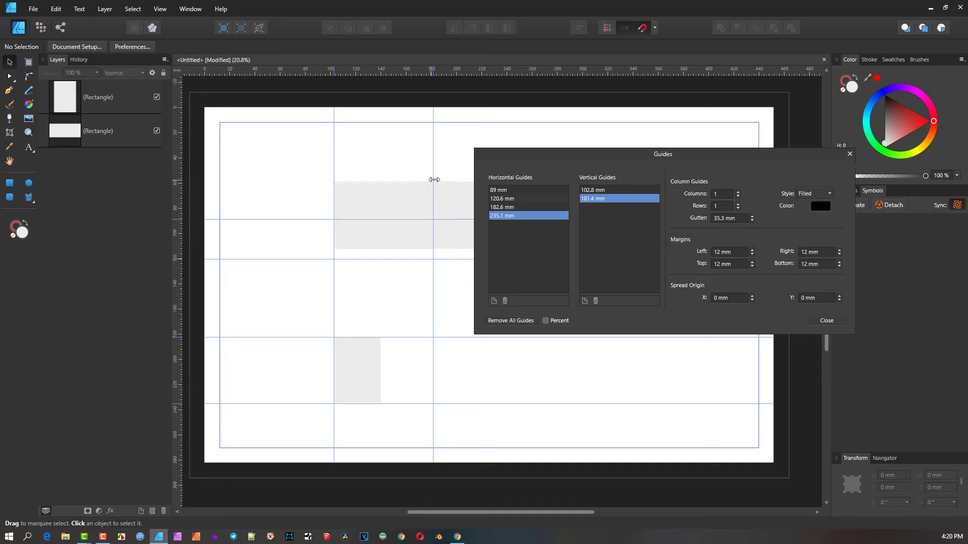
# Remove the extra vertical guide and delete the 235.1 mm and 182.6 mm horizontal guides
pyautogui.moveTo(433, 180); pyautogui.dragTo(178, 164)
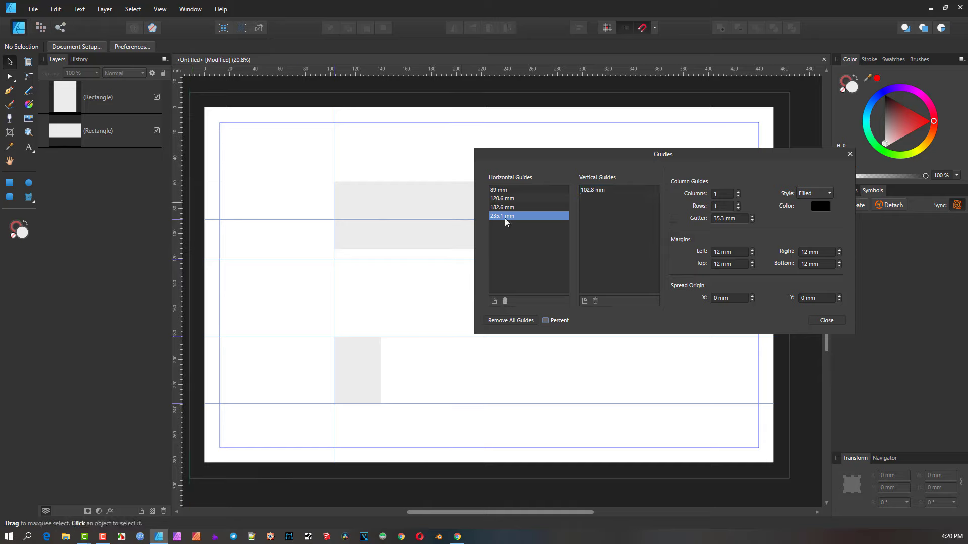
pyautogui.click(506, 301)
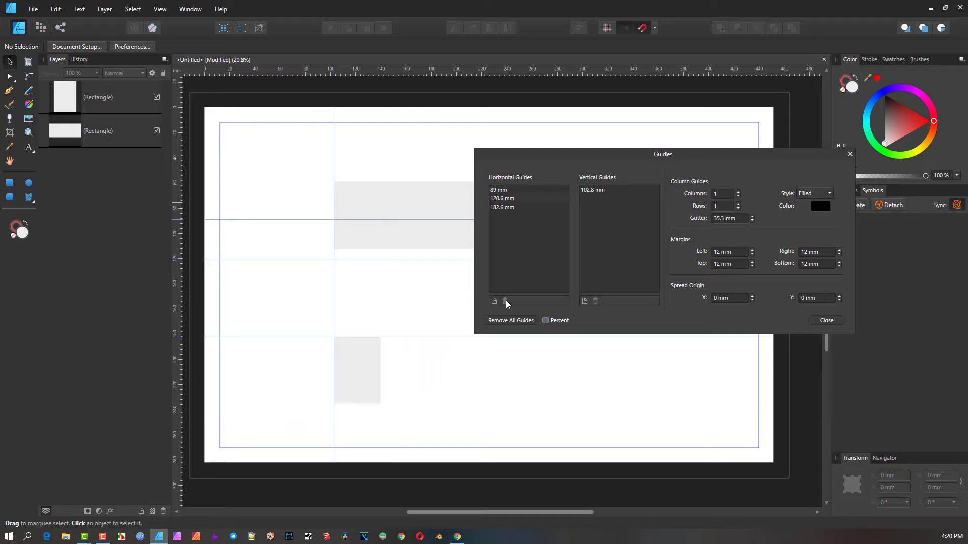
pyautogui.click(504, 207)
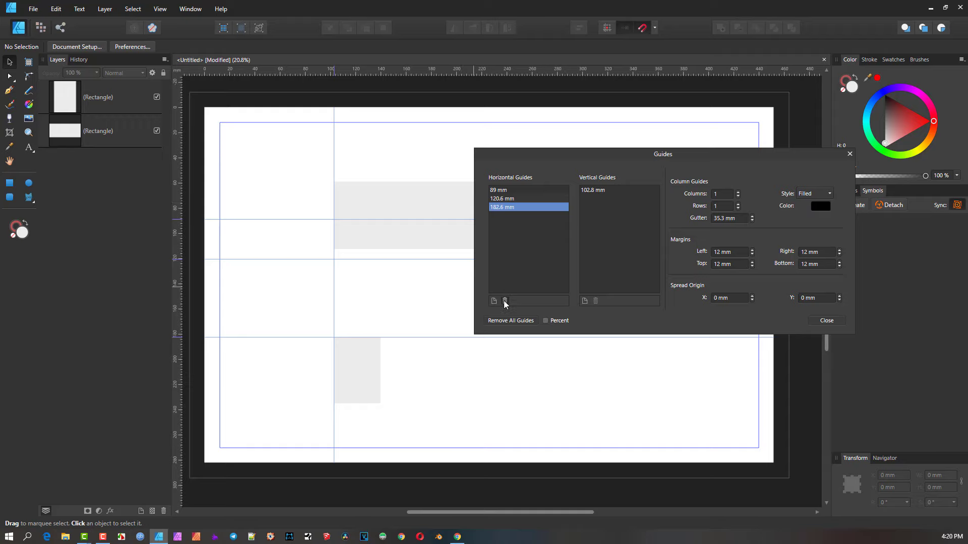
pyautogui.click(505, 301)
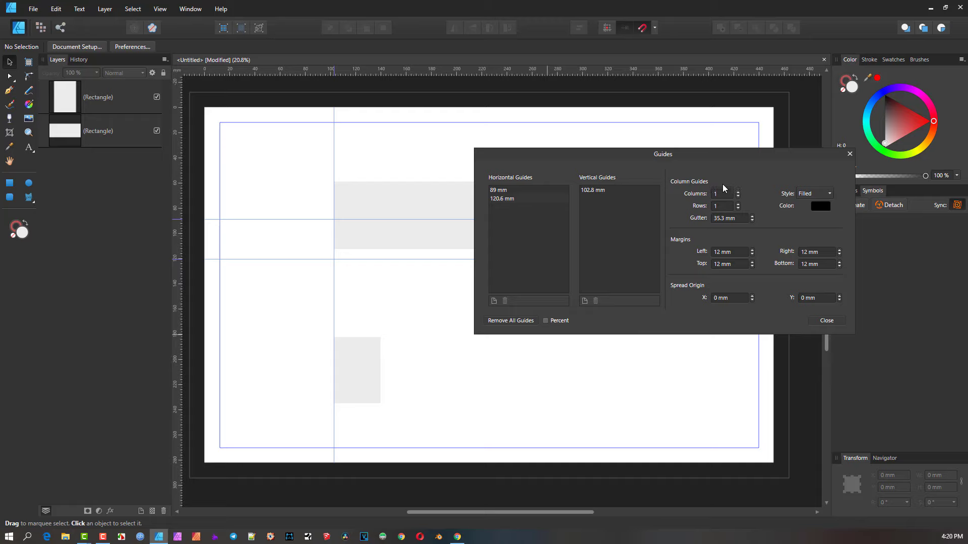
pyautogui.moveTo(719, 160); pyautogui.dragTo(687, 265)
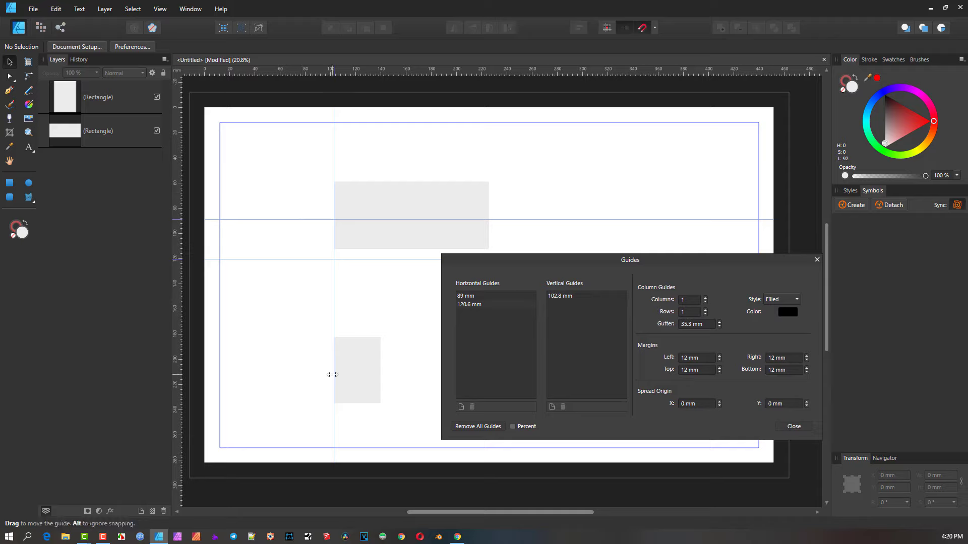
# Try 2 column guides, switch their style to outline and back to filled, and lighten the fill colour
pyautogui.click(705, 298)
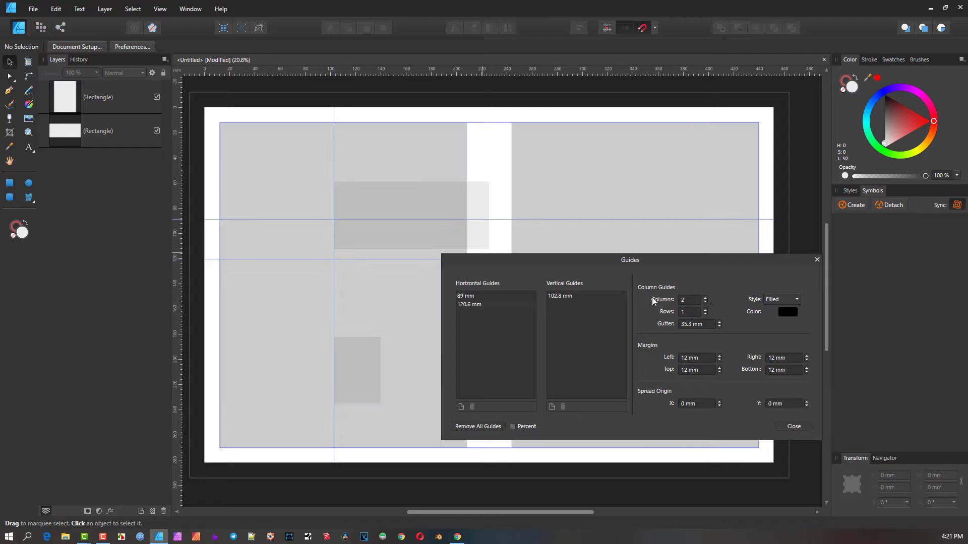
pyautogui.click(794, 300)
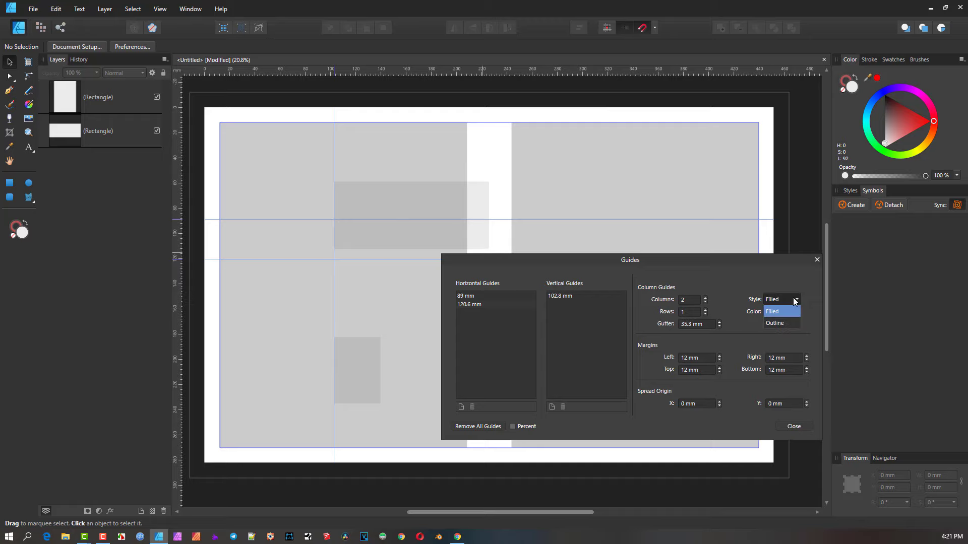
pyautogui.click(778, 323)
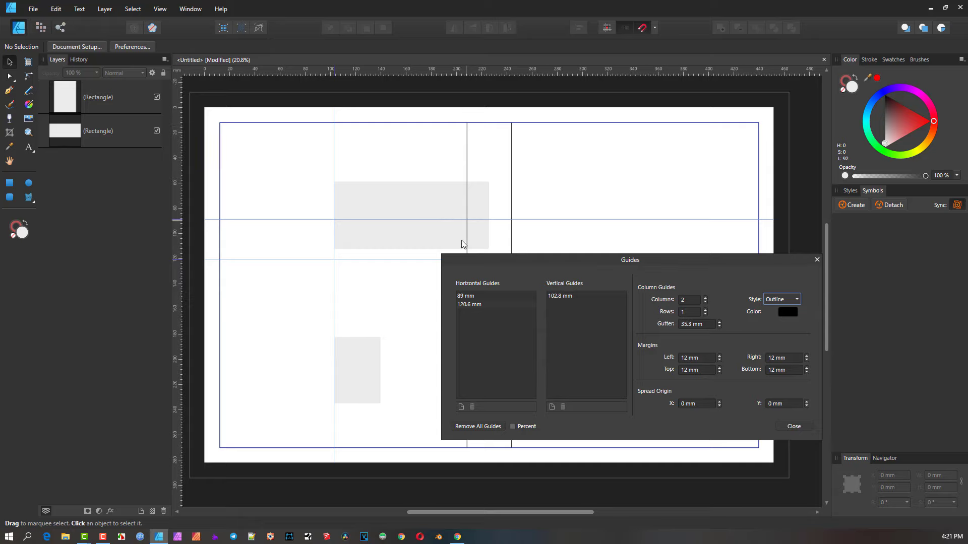
pyautogui.click(791, 296)
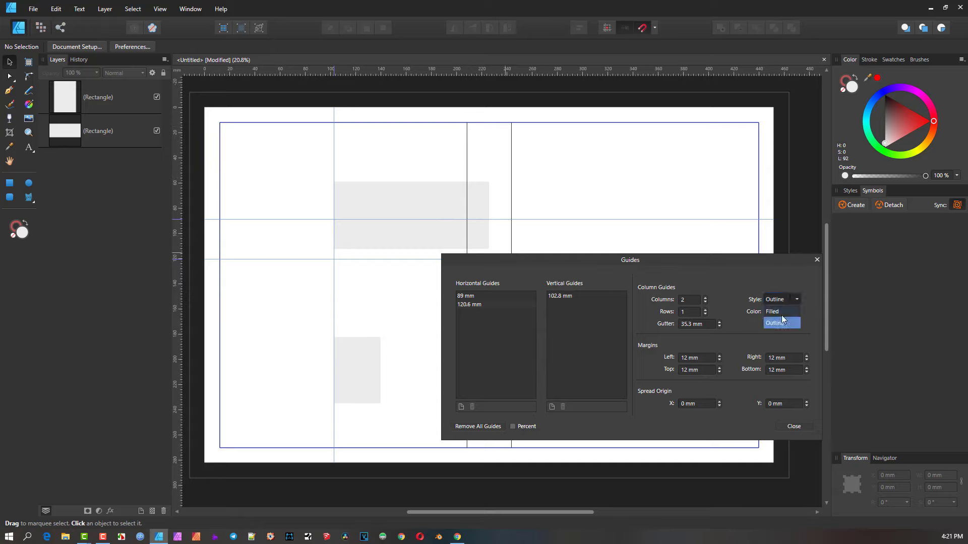
pyautogui.click(783, 311)
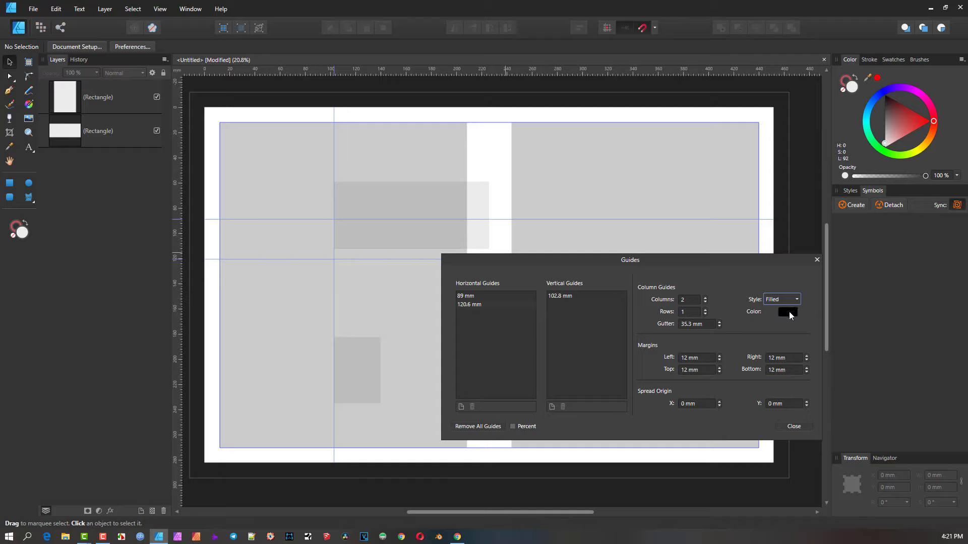
pyautogui.click(788, 311)
pyautogui.moveTo(779, 365)
pyautogui.mouseDown()
pyautogui.moveTo(766, 395)
pyautogui.moveTo(802, 392)
pyautogui.moveTo(791, 321)
pyautogui.mouseUp()
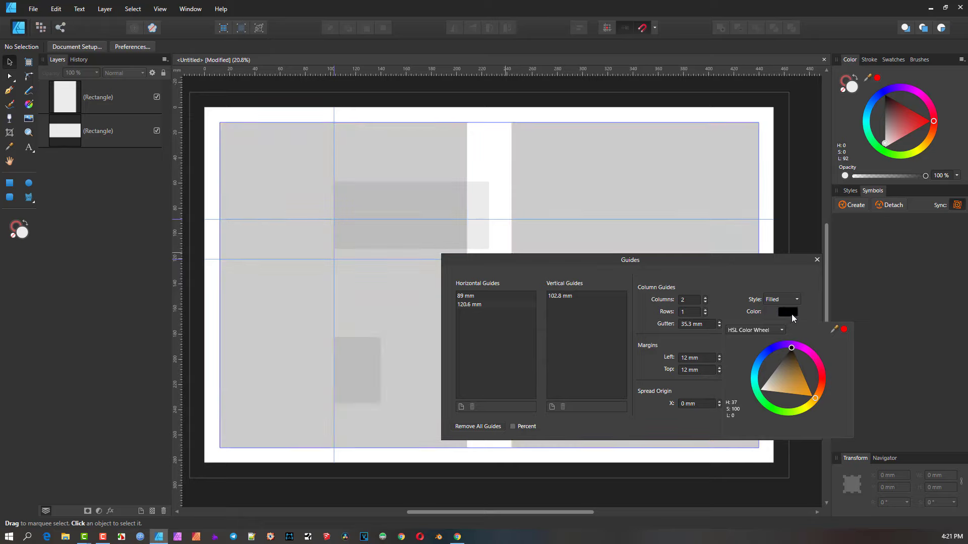
# Try 4 columns and 4 rows, then reset to 1 column and 1 row and close the settings
pyautogui.click(706, 298)
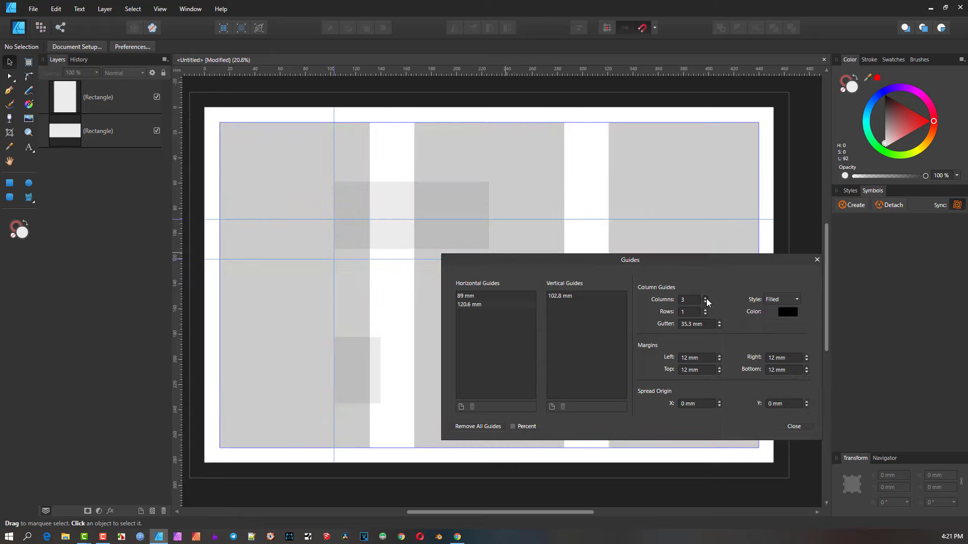
pyautogui.click(706, 299)
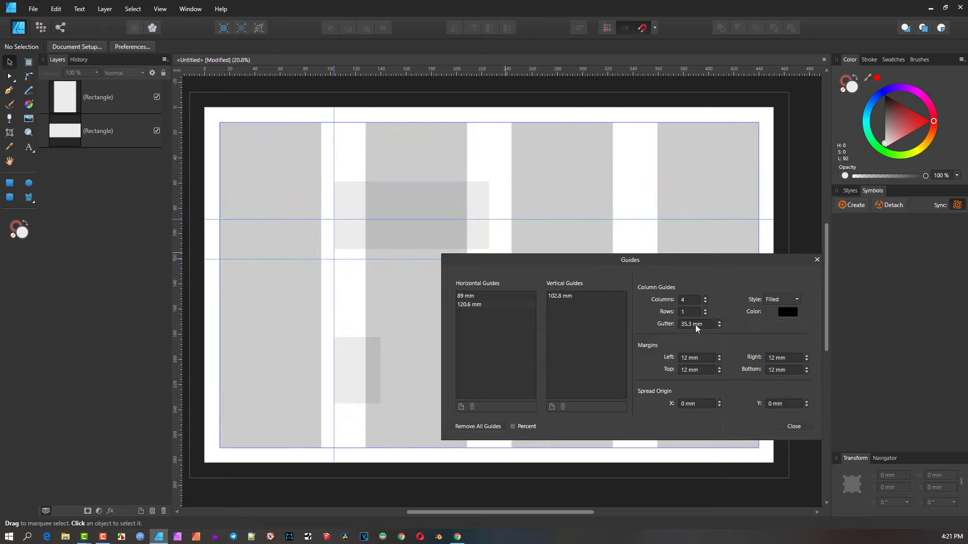
pyautogui.scroll(-7, 695, 324)
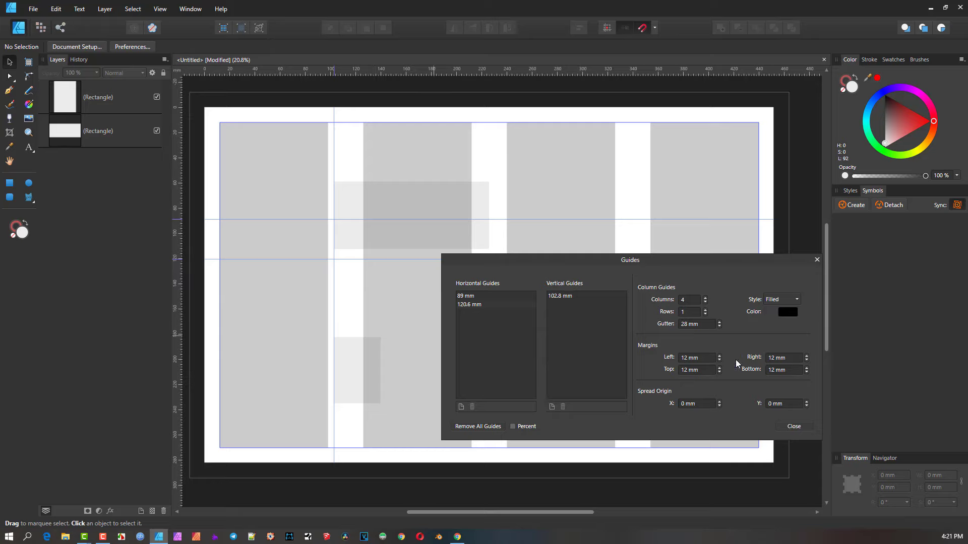
pyautogui.click(702, 311)
pyautogui.click(702, 311)
pyautogui.click(702, 311)
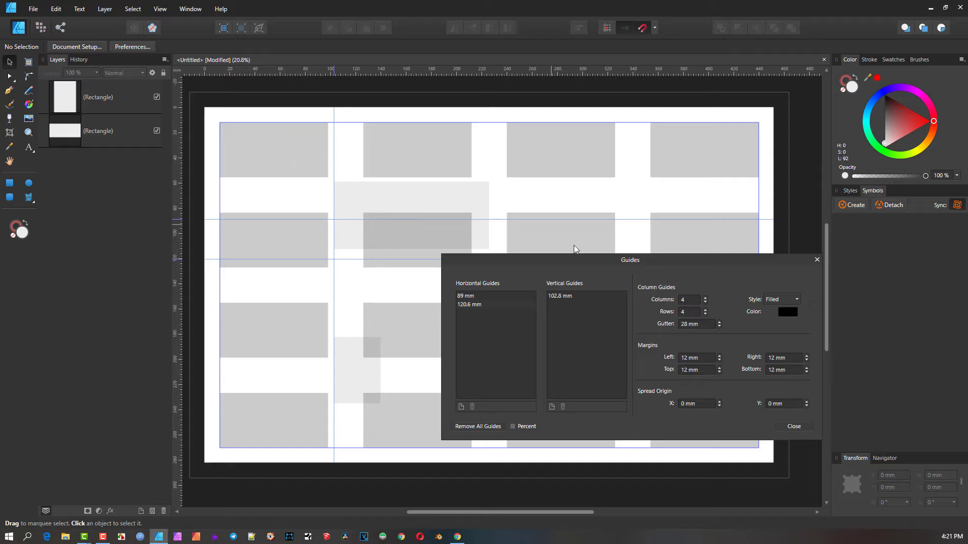
pyautogui.scroll(-3, 690, 313)
pyautogui.scroll(-3, 691, 302)
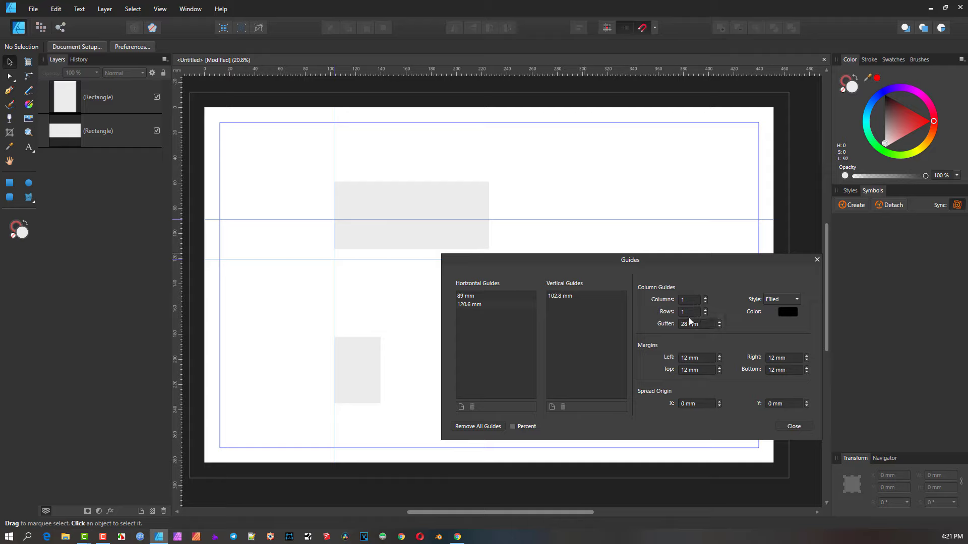
pyautogui.click(793, 426)
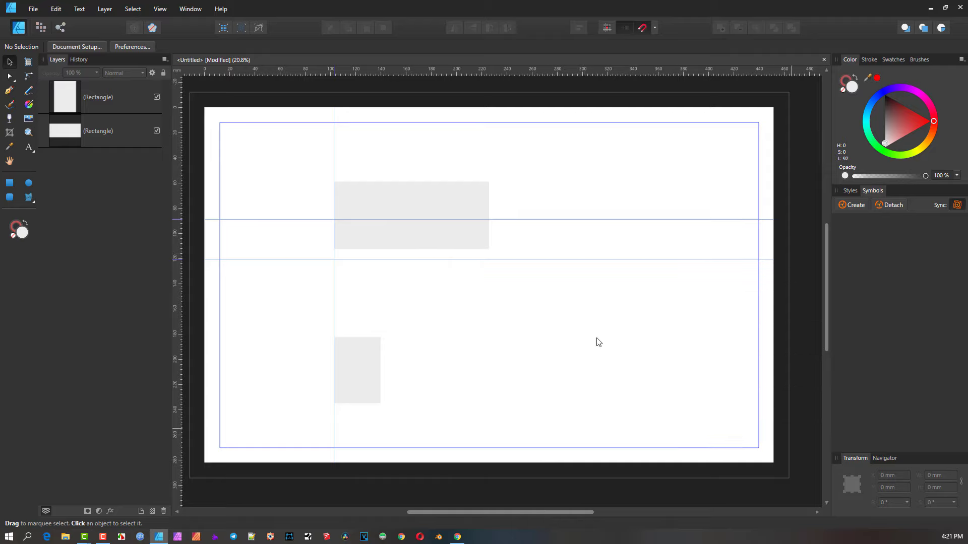
# Review the Snapping Manager and the toolbar snapping presets list, then close both
pyautogui.click(161, 9)
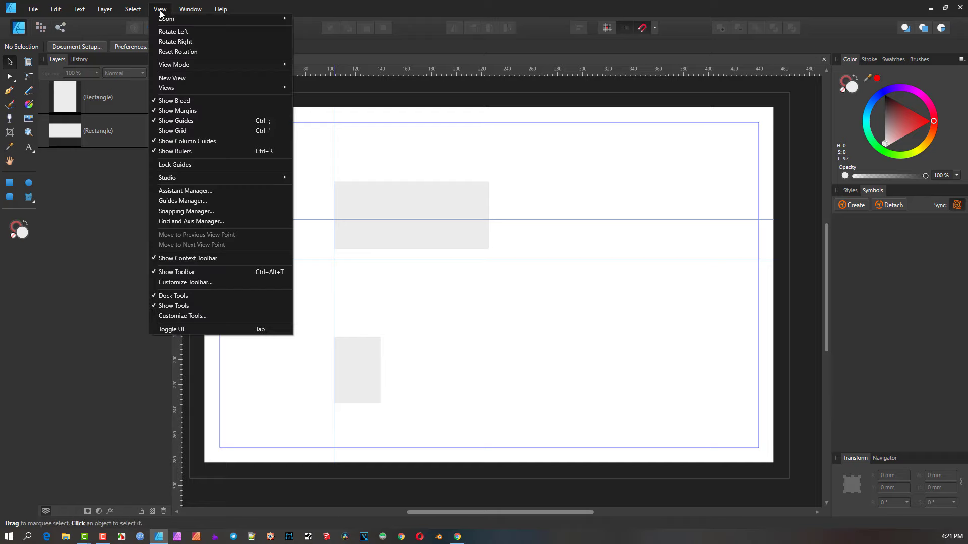
pyautogui.click(222, 212)
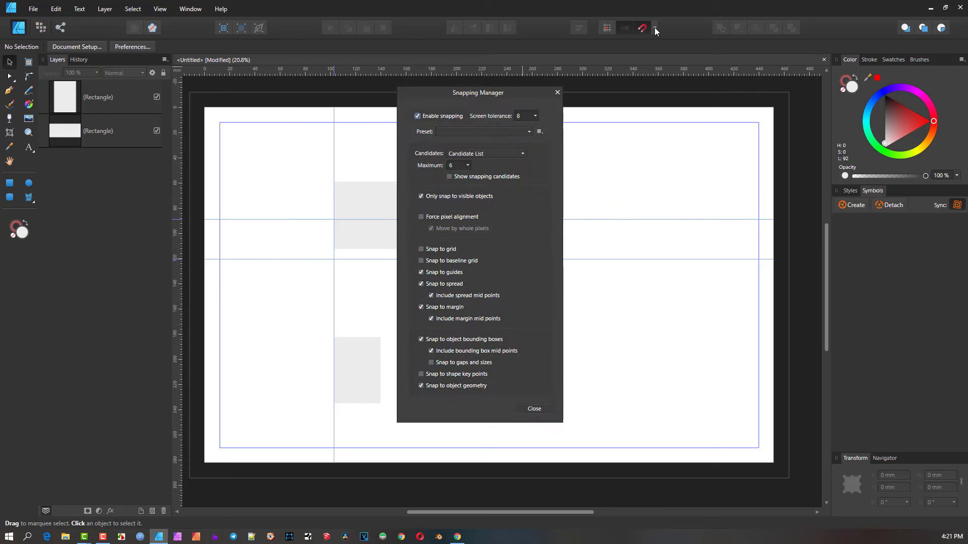
pyautogui.click(654, 28)
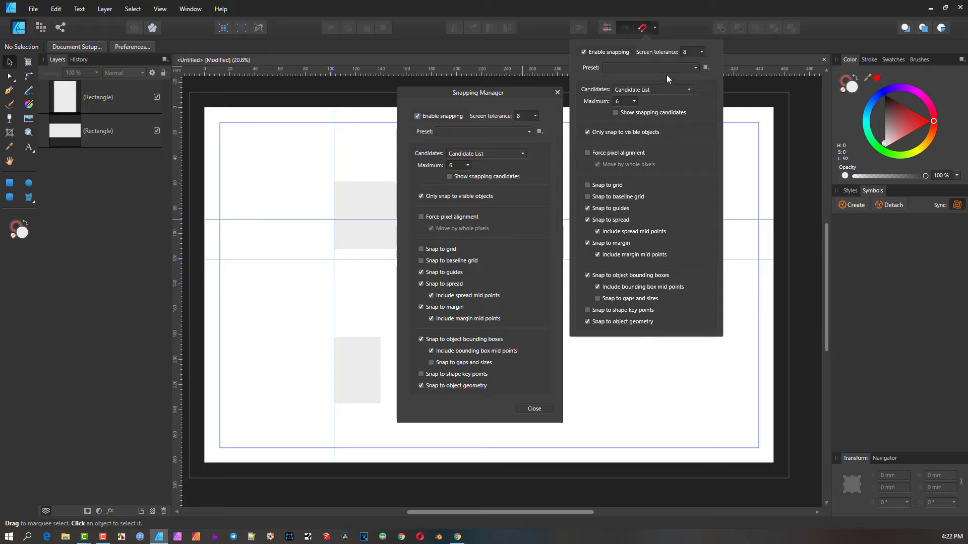
pyautogui.click(684, 67)
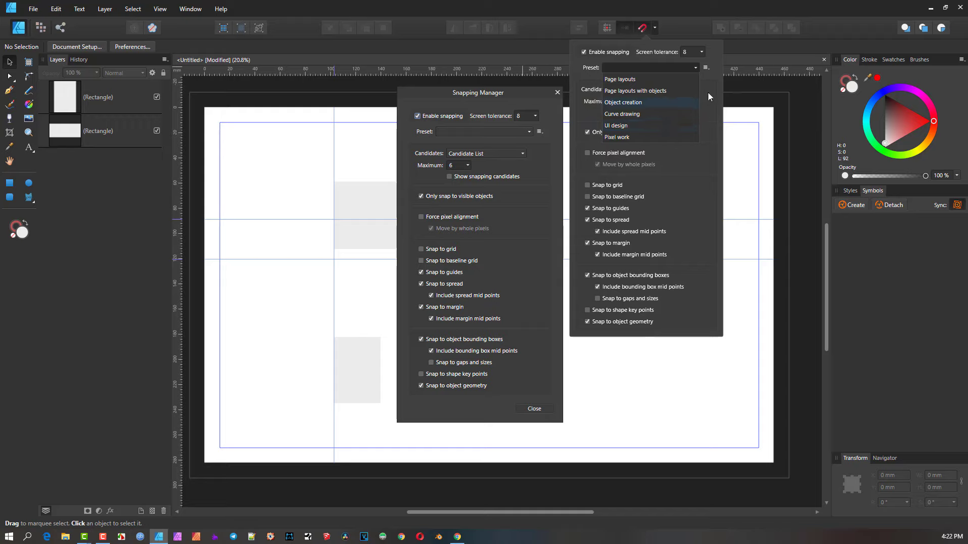
pyautogui.click(711, 20)
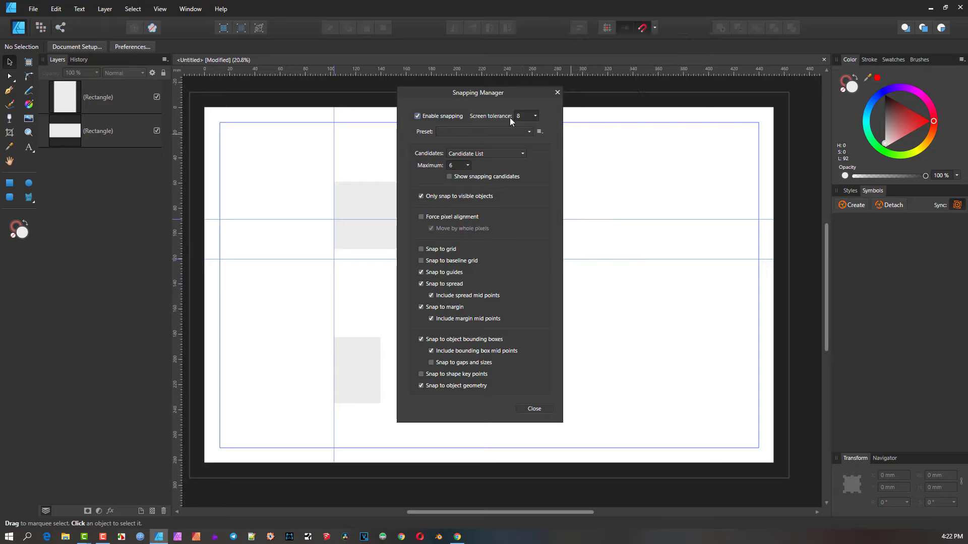
pyautogui.click(557, 93)
pyautogui.click(160, 8)
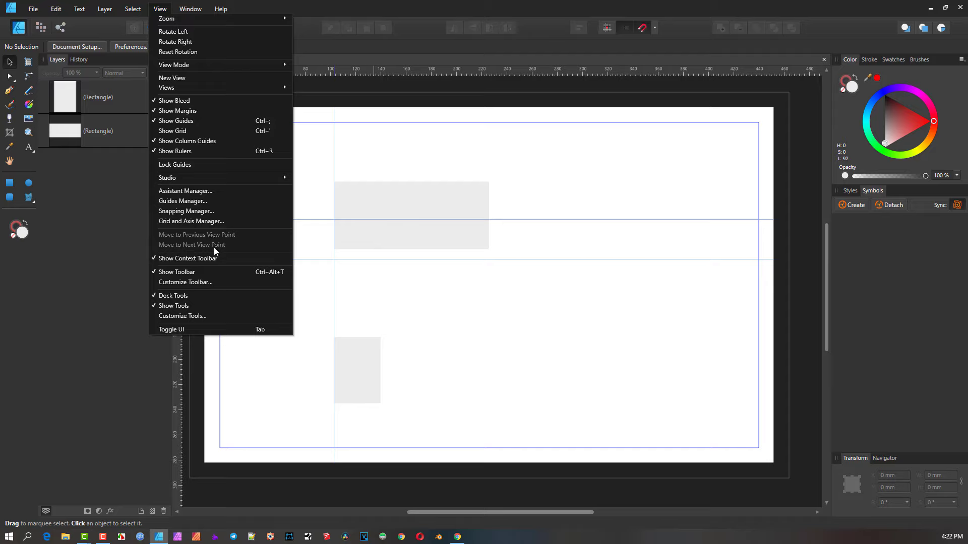
# Show the page grid, apply the 1cm Square preset (10 mm spacing), and lower the grid-line opacity
pyautogui.click(215, 220)
pyautogui.moveTo(413, 183); pyautogui.dragTo(529, 178)
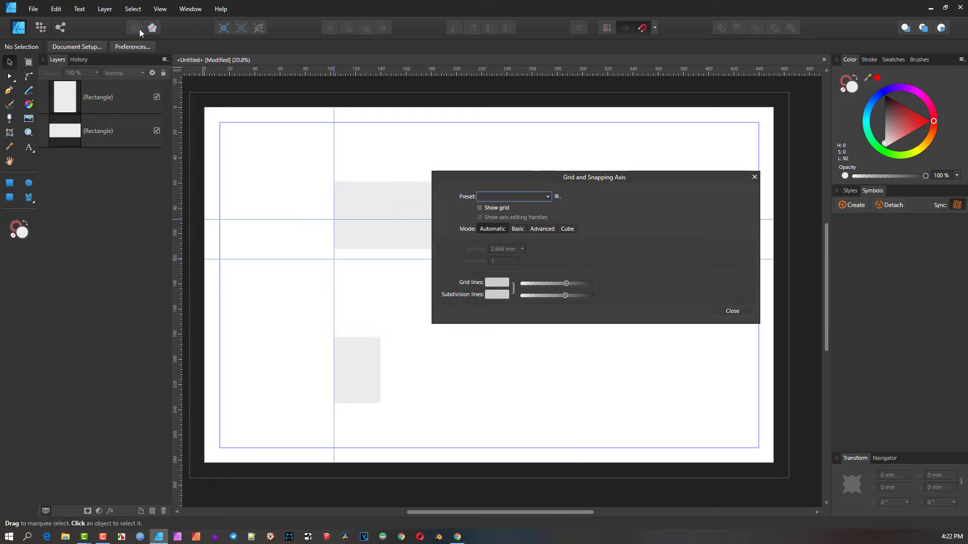
pyautogui.click(160, 10)
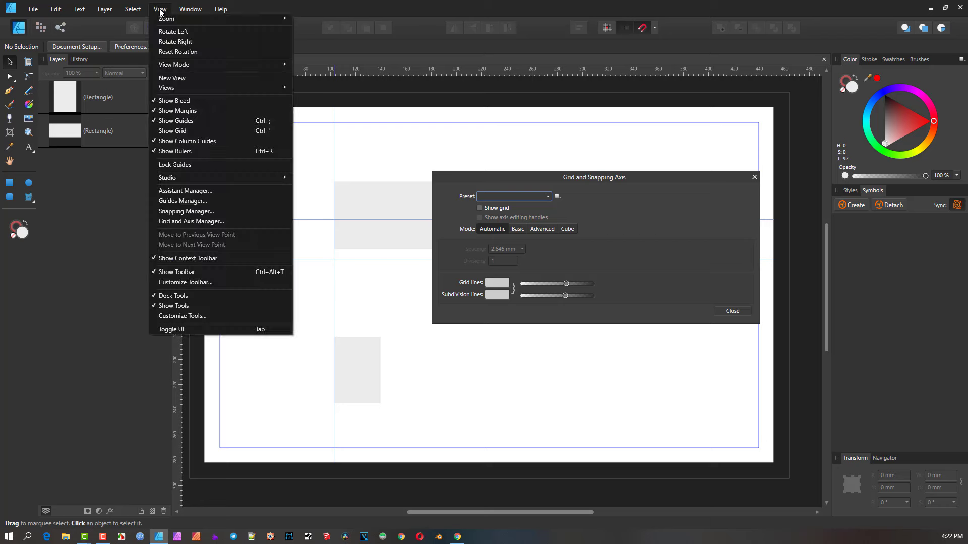
pyautogui.click(172, 130)
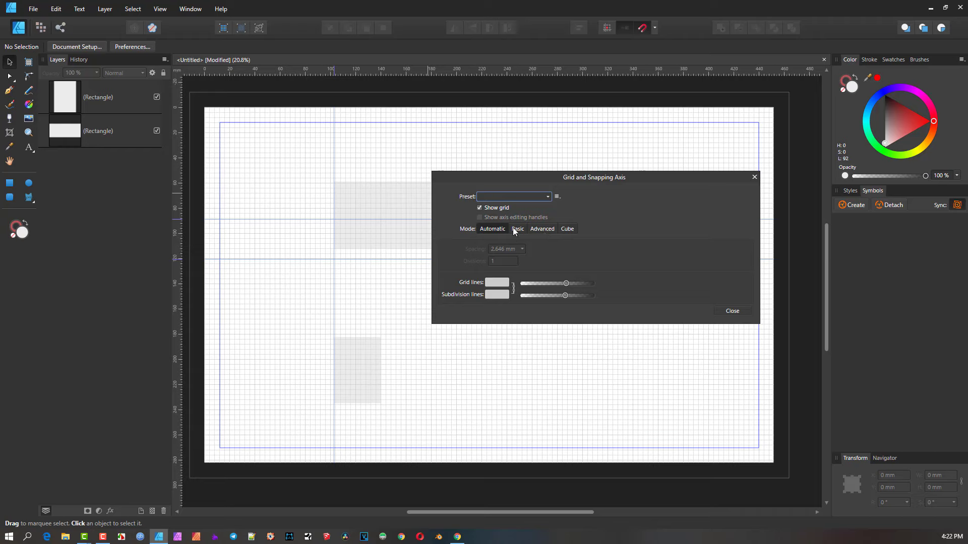
pyautogui.click(549, 199)
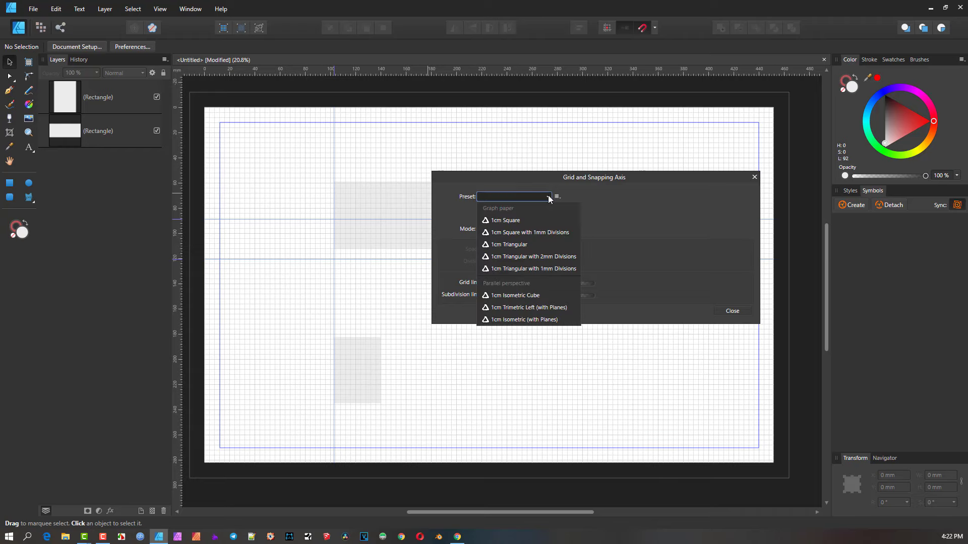
pyautogui.click(549, 199)
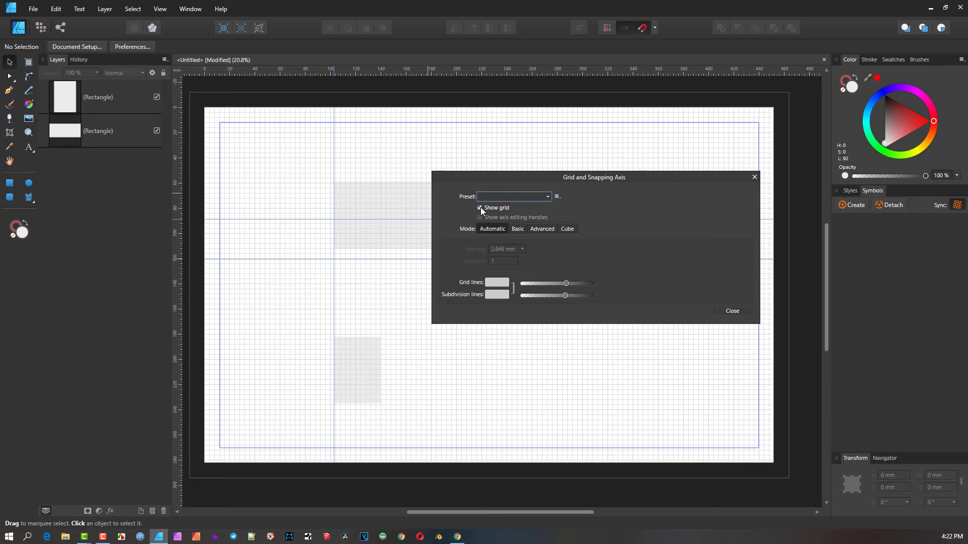
pyautogui.click(480, 207)
pyautogui.click(480, 207)
pyautogui.click(549, 198)
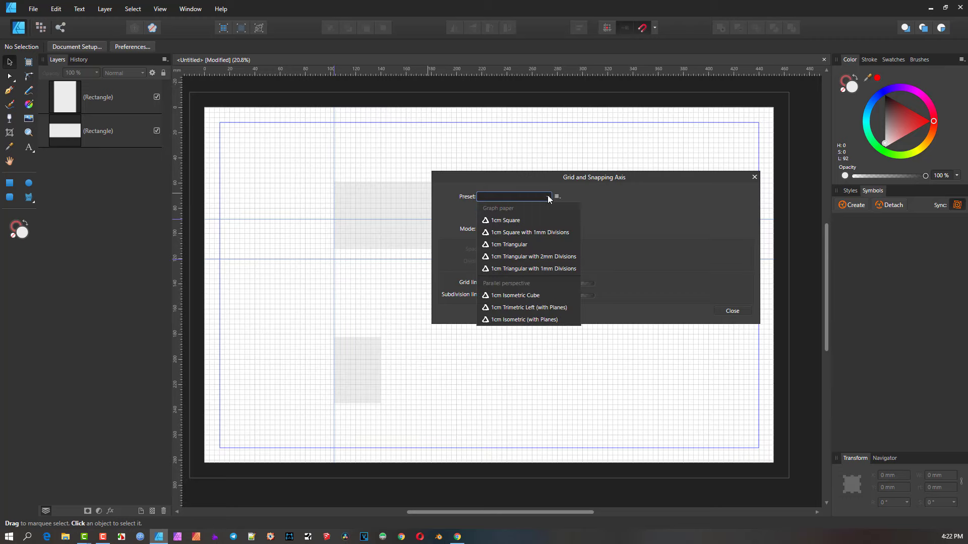
pyautogui.click(503, 221)
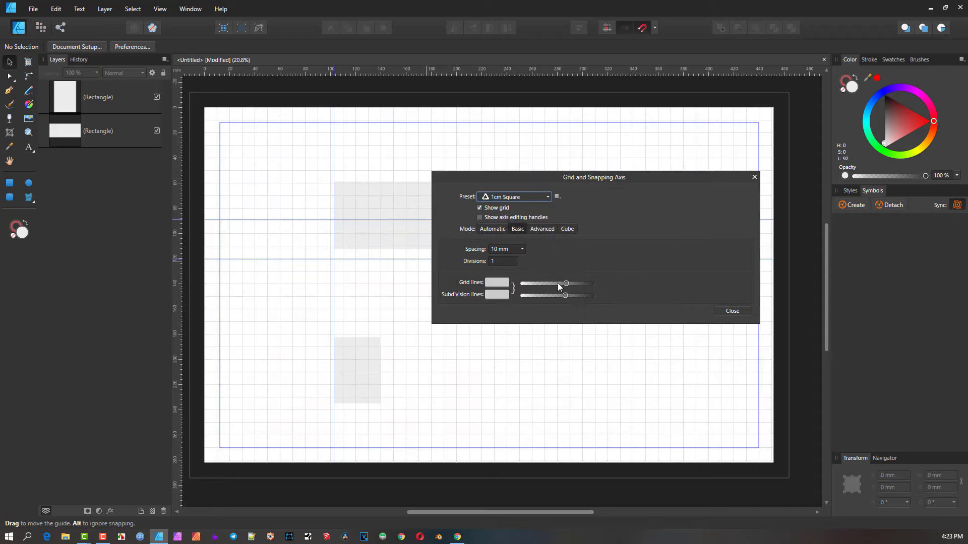
pyautogui.moveTo(558, 283); pyautogui.dragTo(532, 284)
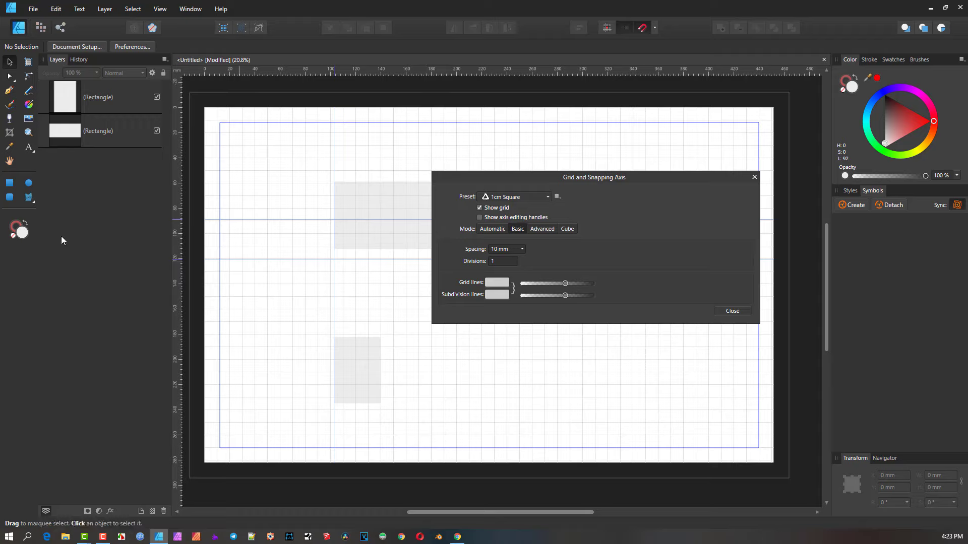
# Draw a tall placeholder rectangle on the left and turn on snapping to the grid
pyautogui.click(10, 183)
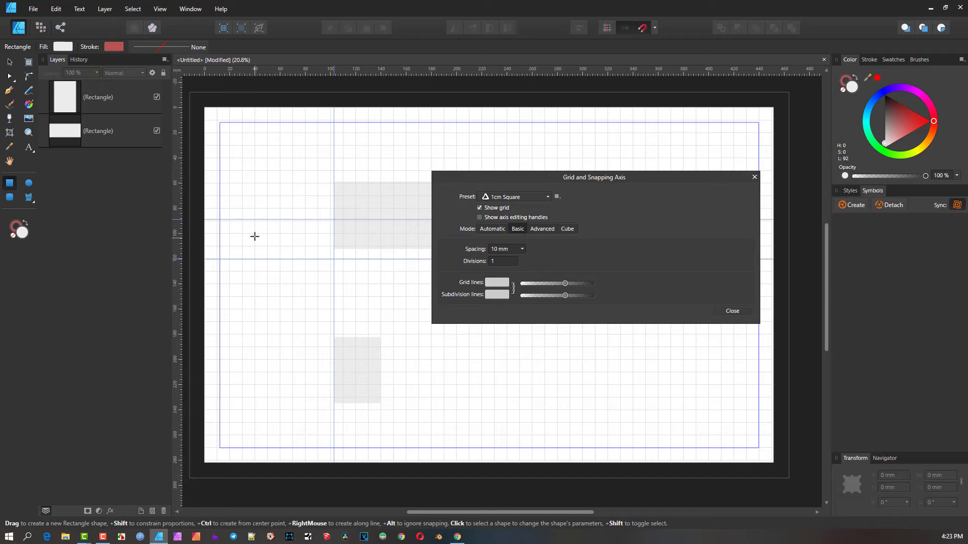
pyautogui.moveTo(253, 233); pyautogui.dragTo(300, 316)
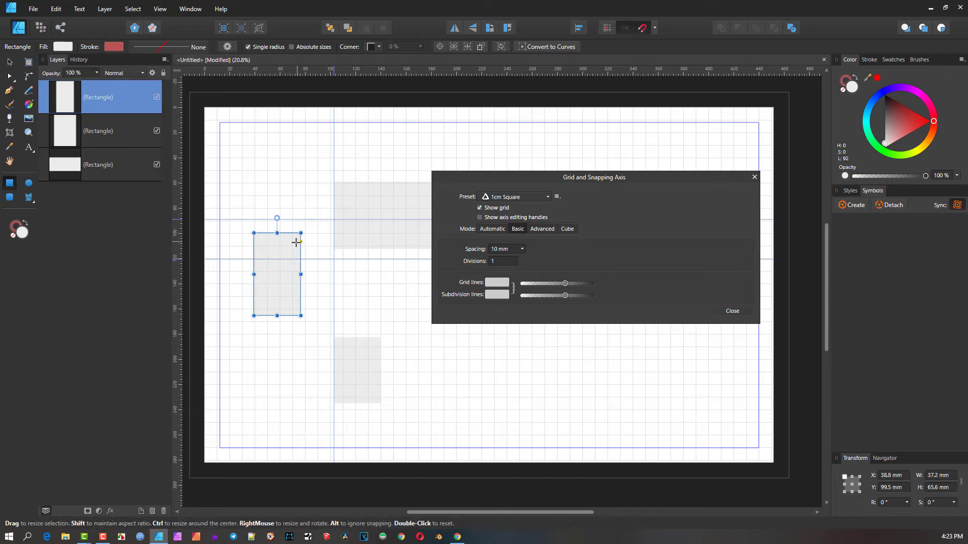
pyautogui.click(656, 28)
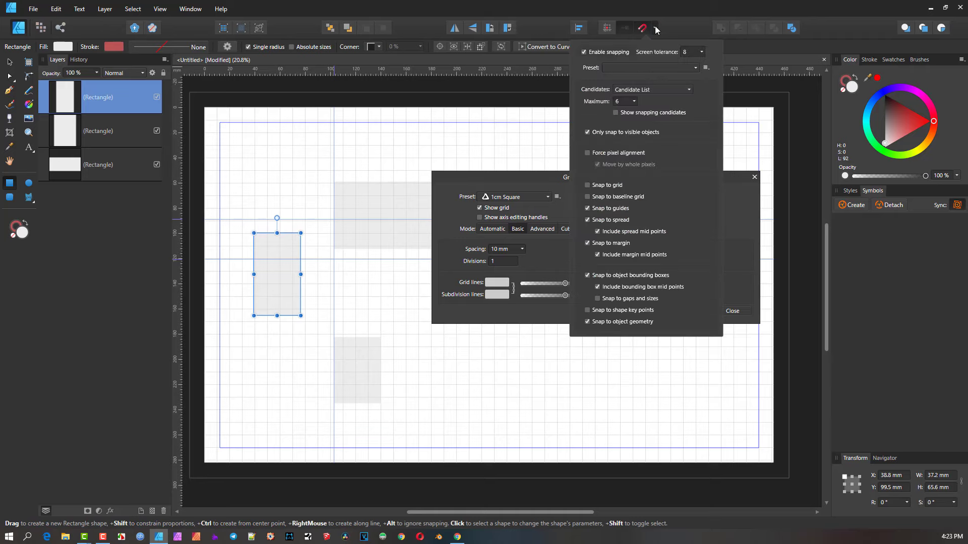
pyautogui.click(595, 186)
pyautogui.click(535, 117)
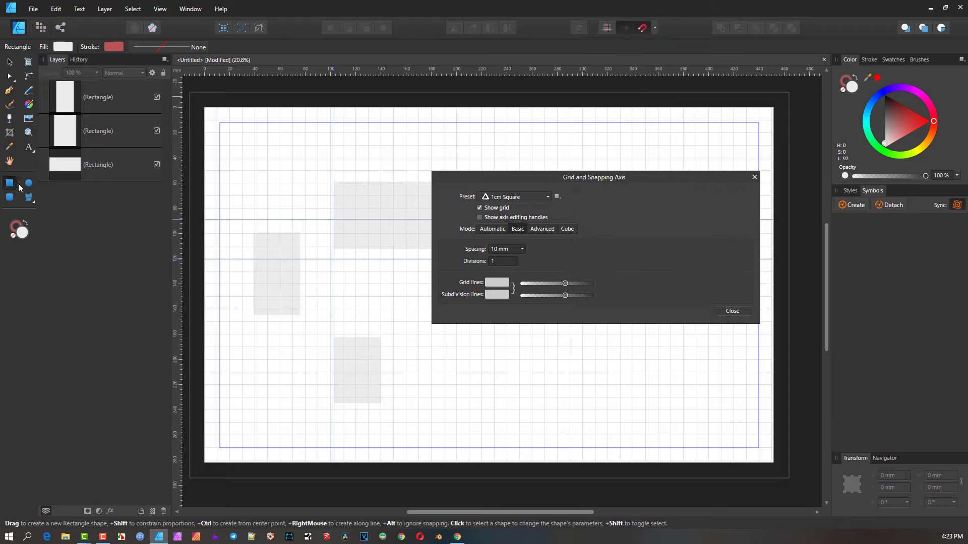
# Draw a grid-snapped 30 × 40 mm rectangle near the top-left, then hide the grid
pyautogui.moveTo(254, 145); pyautogui.dragTo(293, 195)
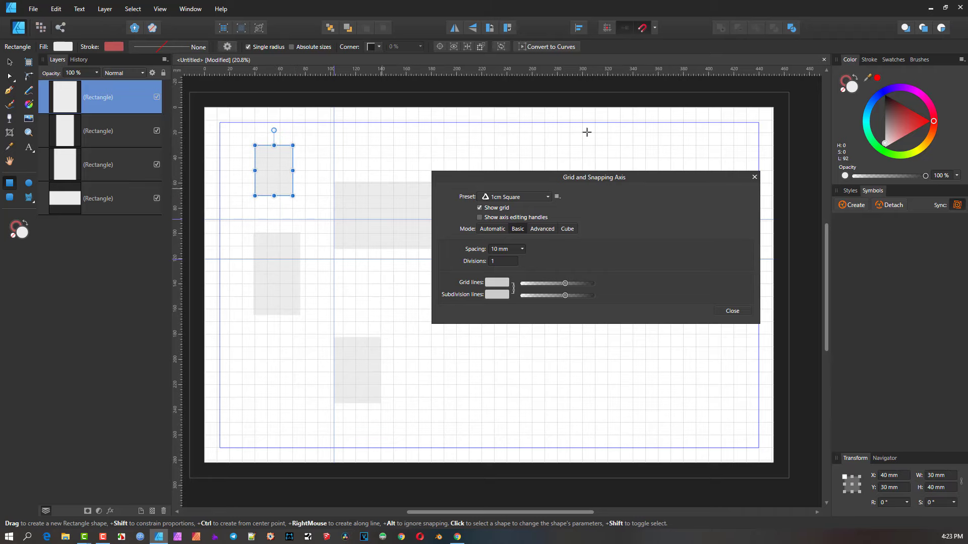
pyautogui.click(654, 28)
pyautogui.click(479, 210)
pyautogui.click(731, 311)
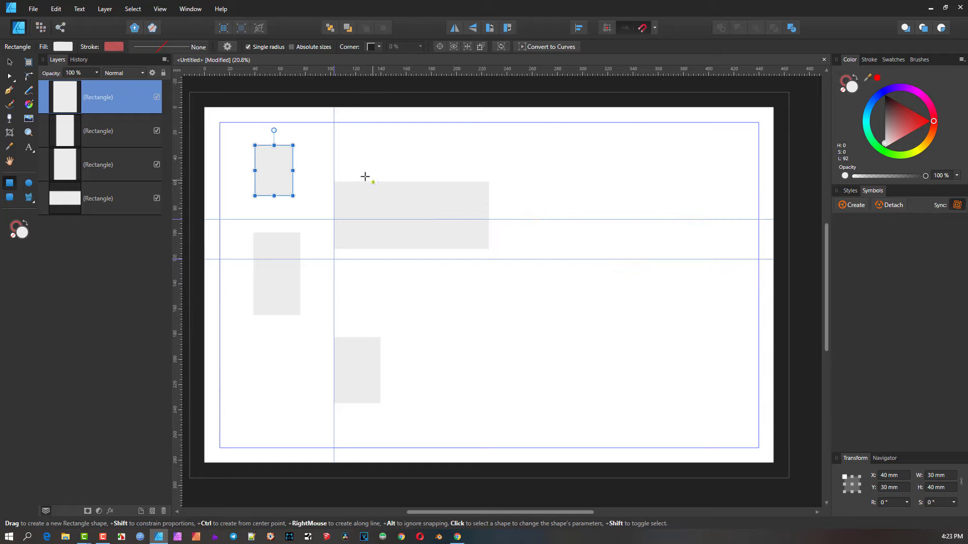
pyautogui.click(10, 64)
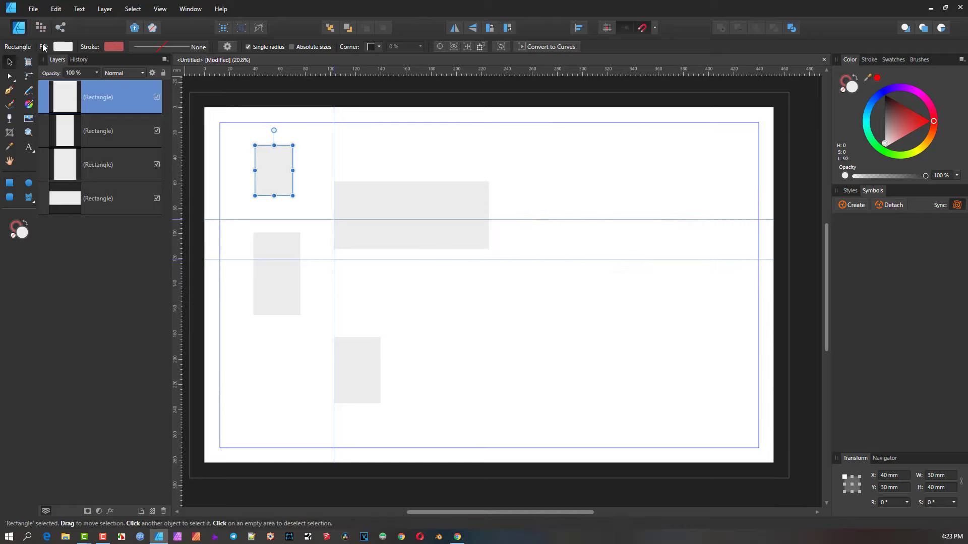
pyautogui.click(493, 155)
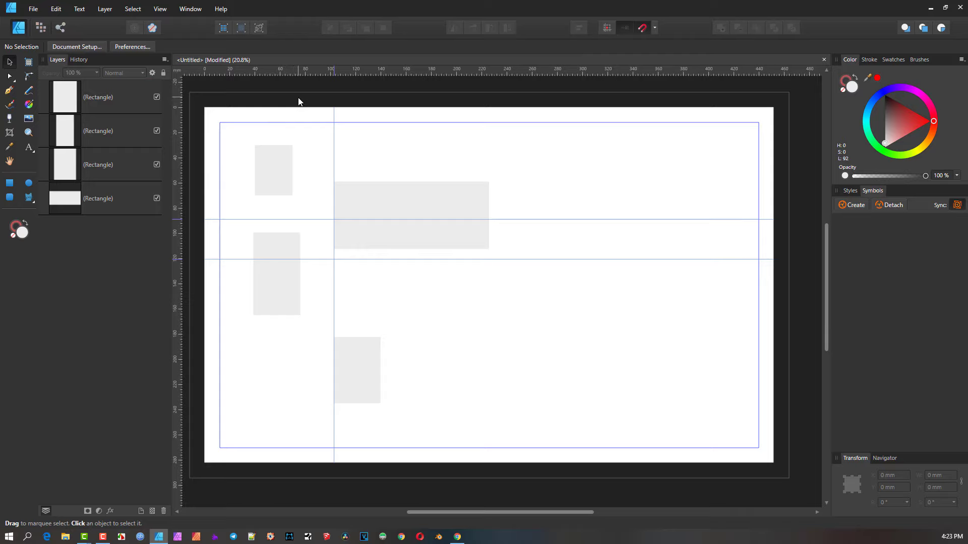
pyautogui.click(160, 9)
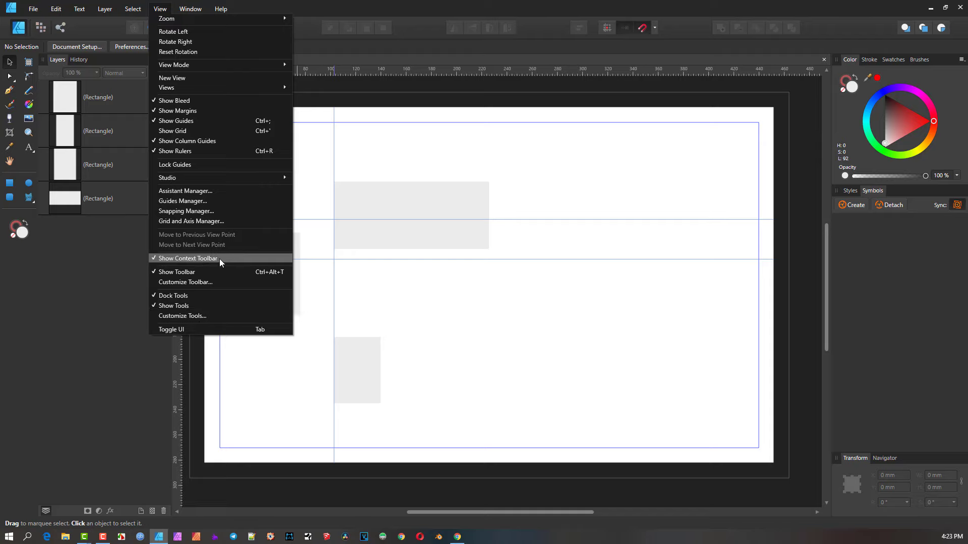
pyautogui.click(198, 258)
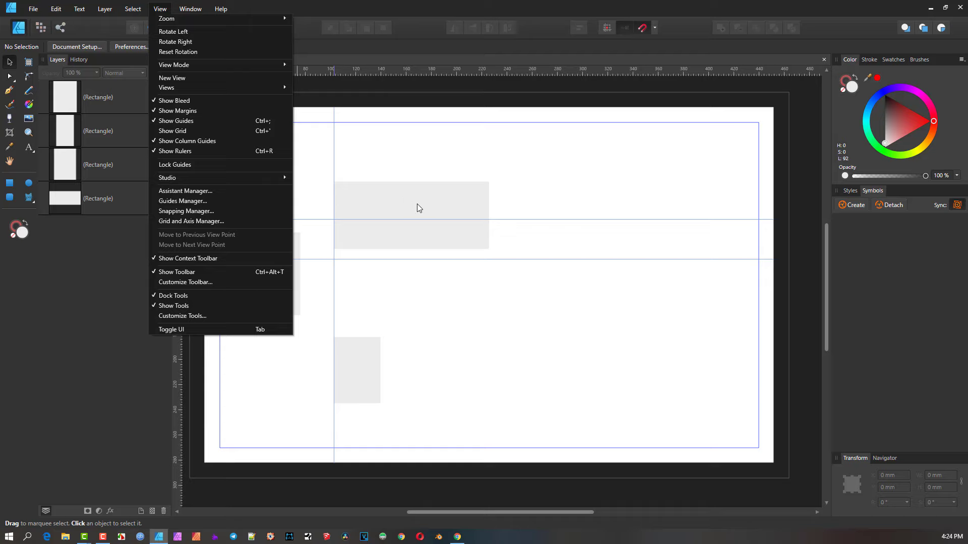
pyautogui.click(395, 207)
pyautogui.click(394, 205)
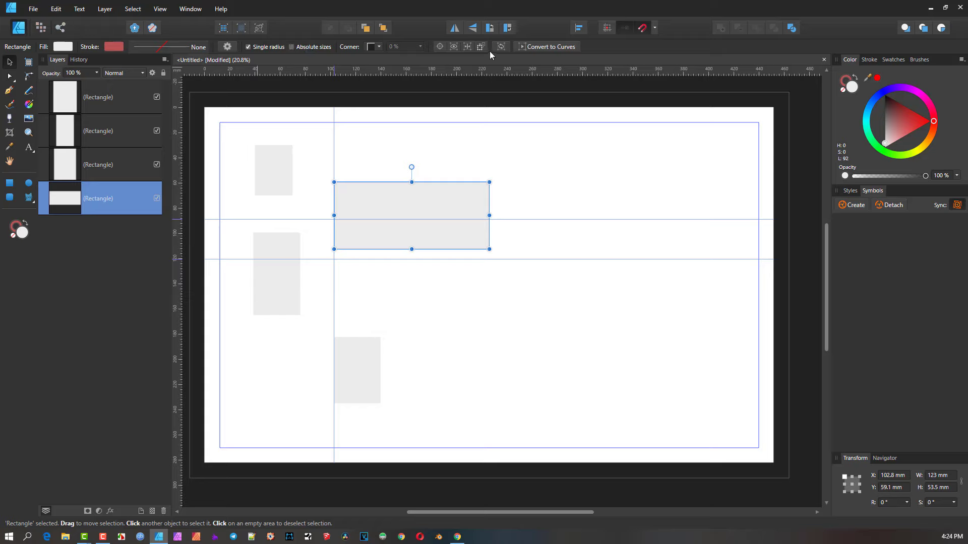
# Add a 197.8 pt Arial 'W' artistic text right of centre below the wide rectangle
pyautogui.click(29, 147)
pyautogui.moveTo(499, 271); pyautogui.dragTo(539, 325)
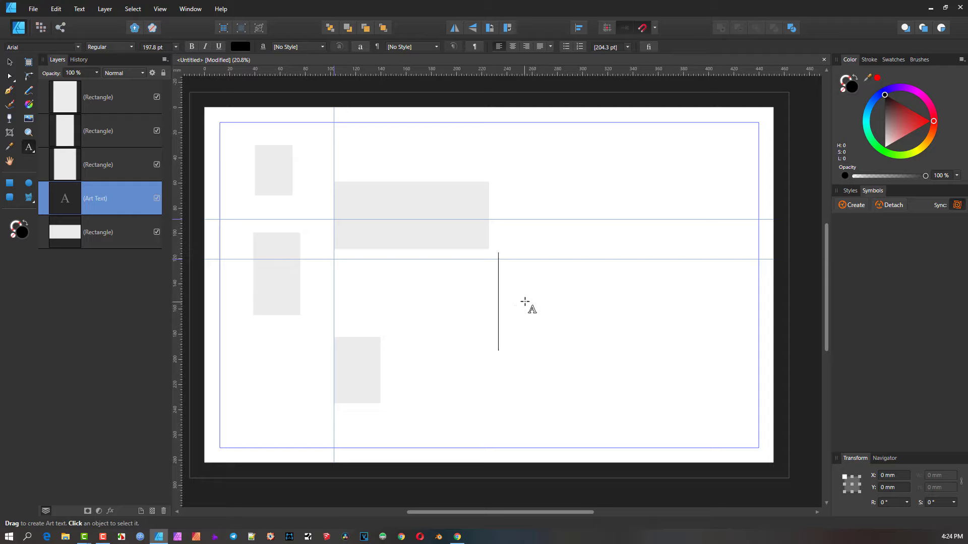
pyautogui.write('W')
pyautogui.hotkey('ctrl', 'a')
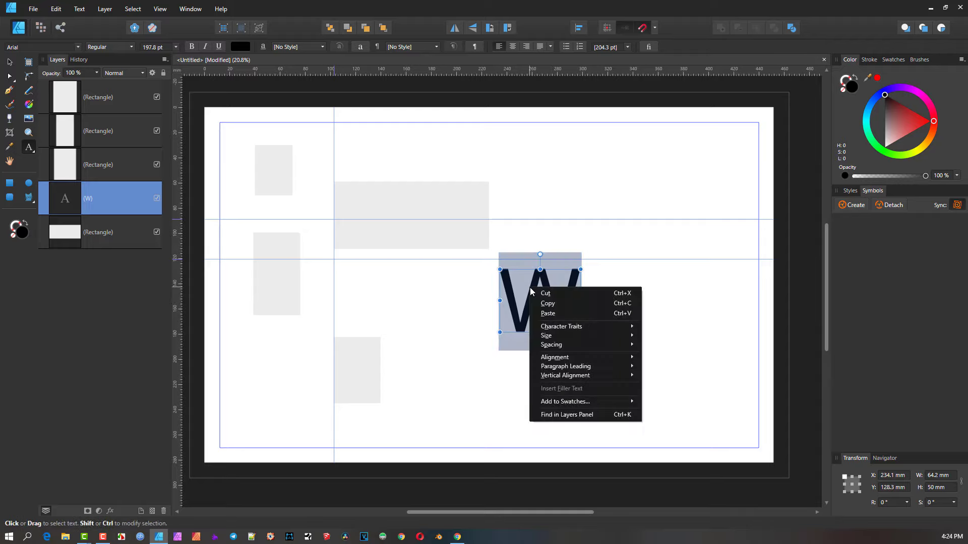
pyautogui.rightClick(530, 288)
pyautogui.moveTo(581, 359)
pyautogui.click(679, 44)
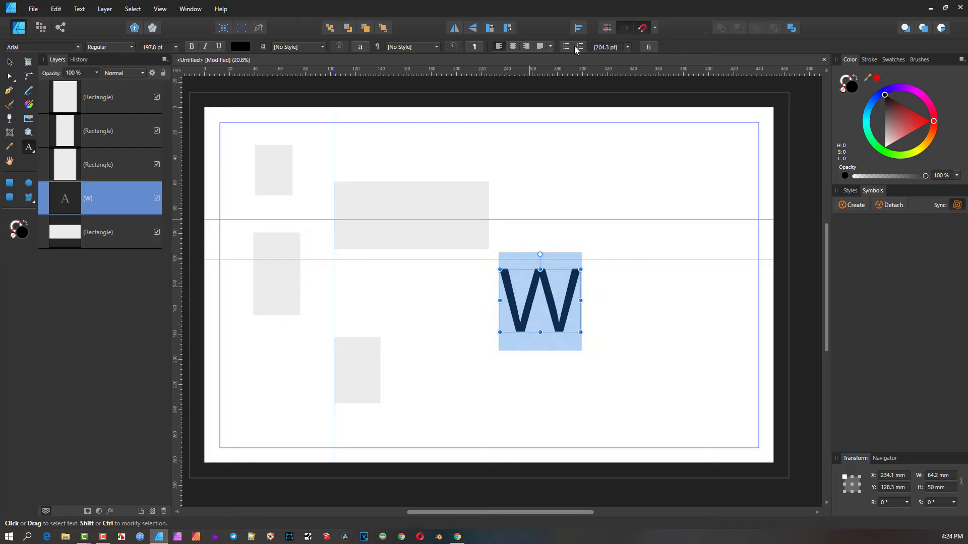
pyautogui.click(167, 10)
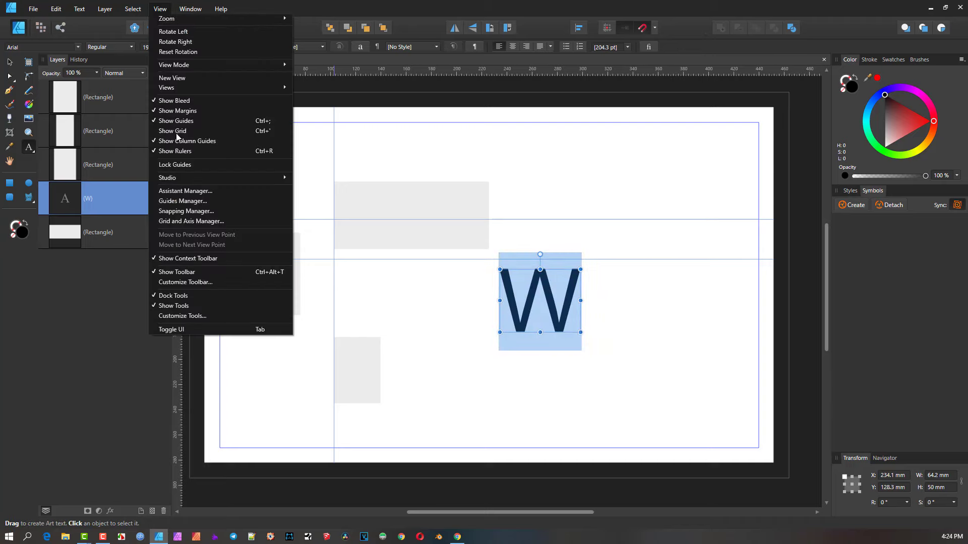
pyautogui.click(197, 259)
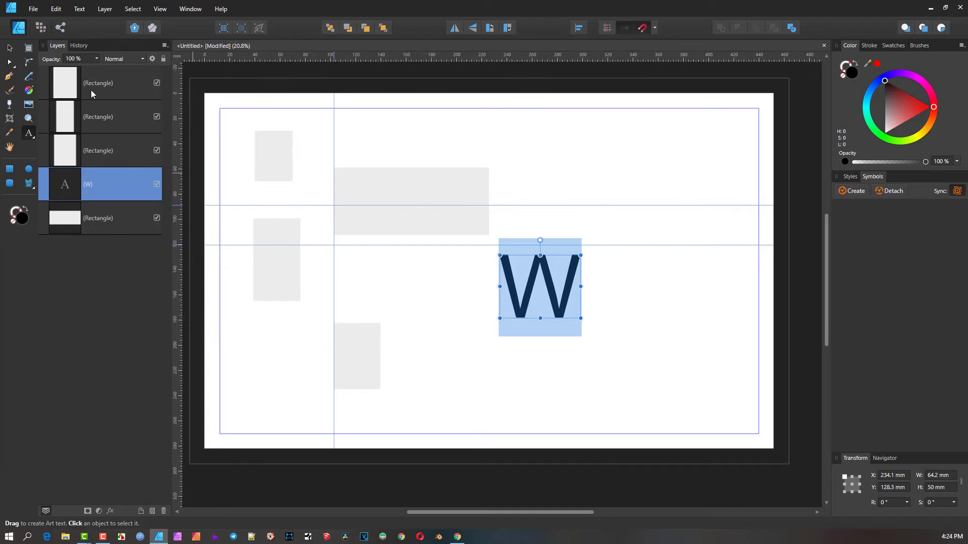
pyautogui.click(315, 255)
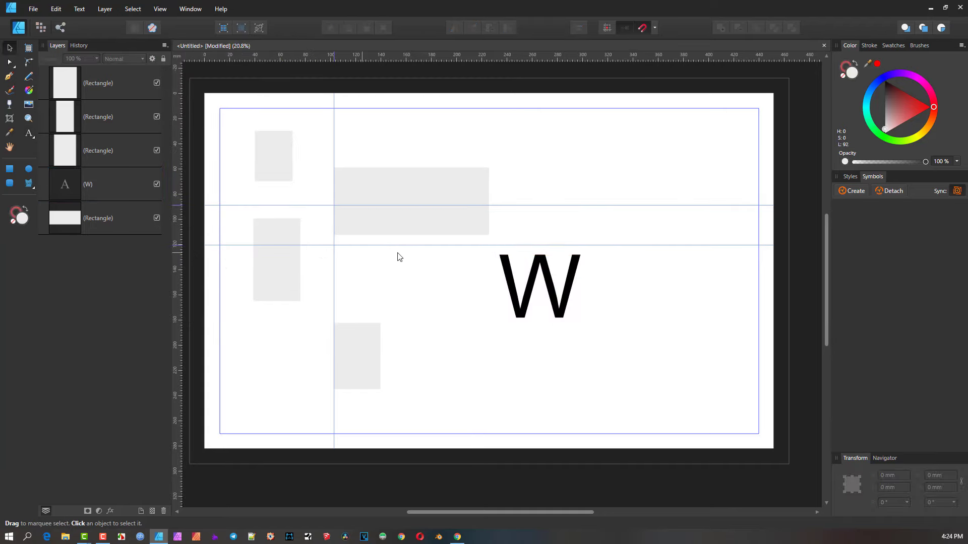
pyautogui.press('v')
pyautogui.click(395, 197)
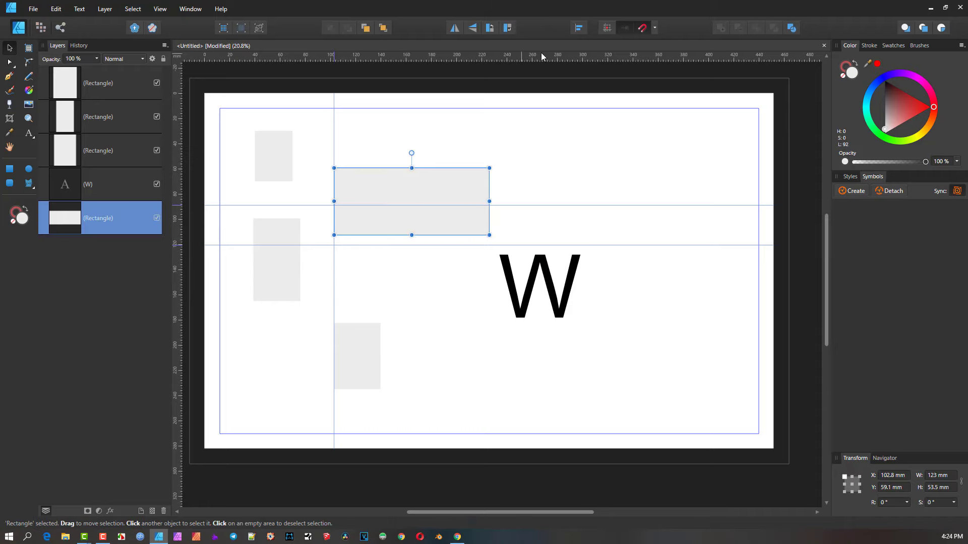
pyautogui.click(522, 292)
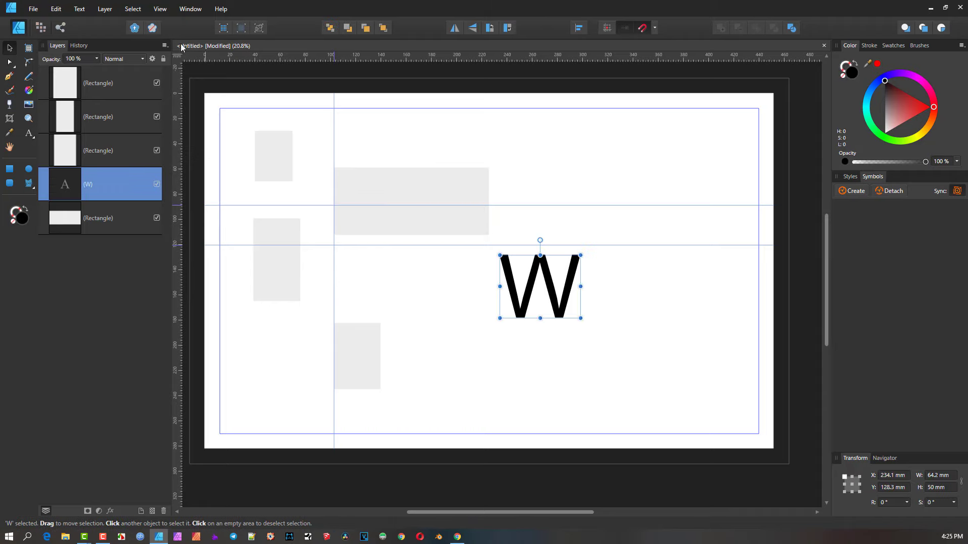
pyautogui.click(160, 9)
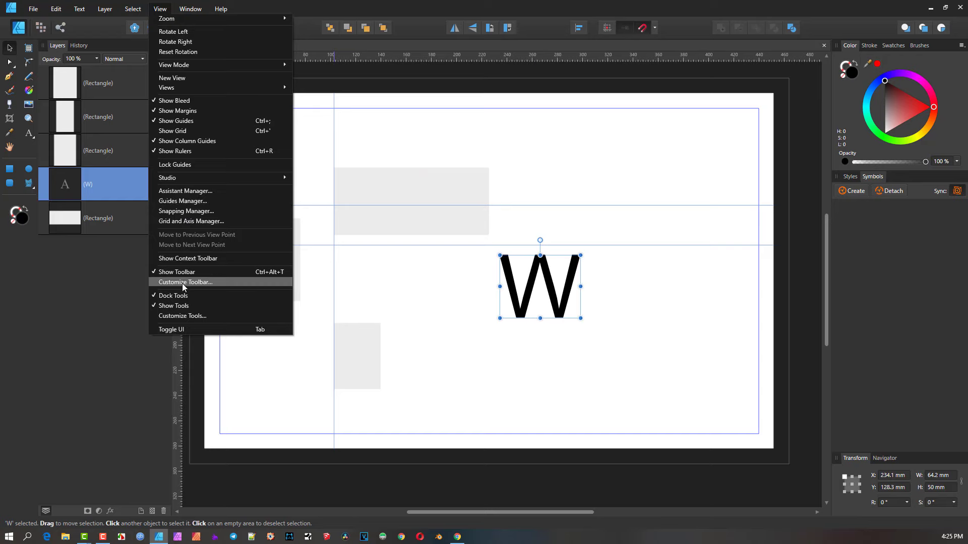
pyautogui.click(189, 258)
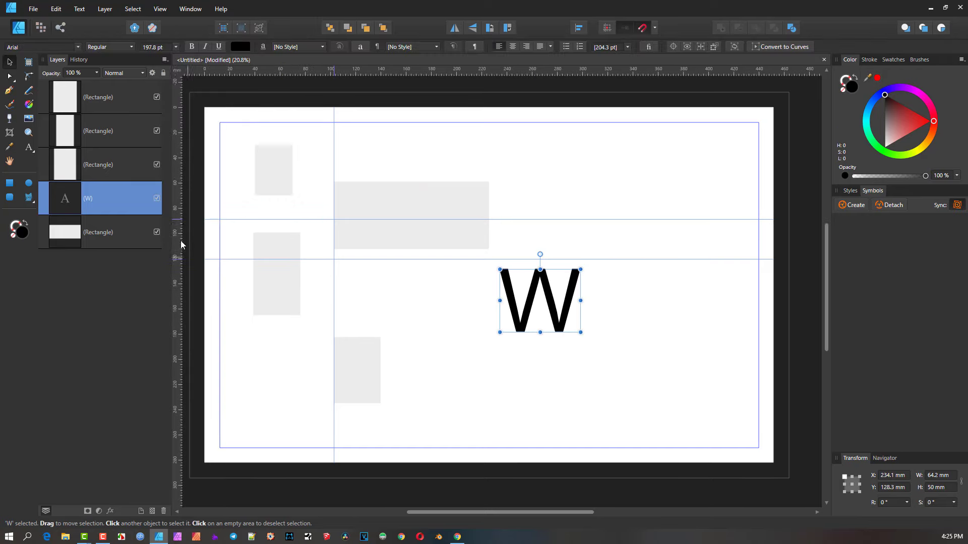
pyautogui.click(159, 9)
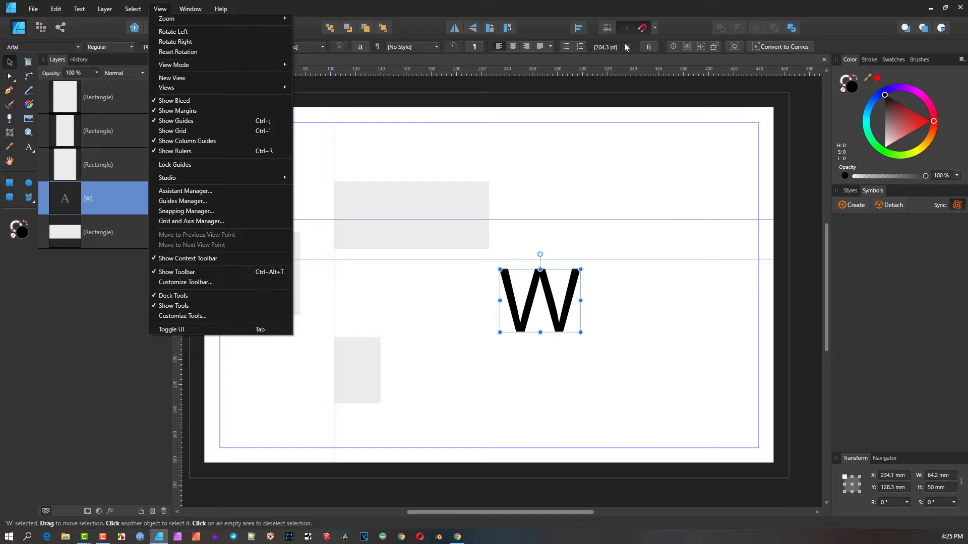
pyautogui.click(535, 1)
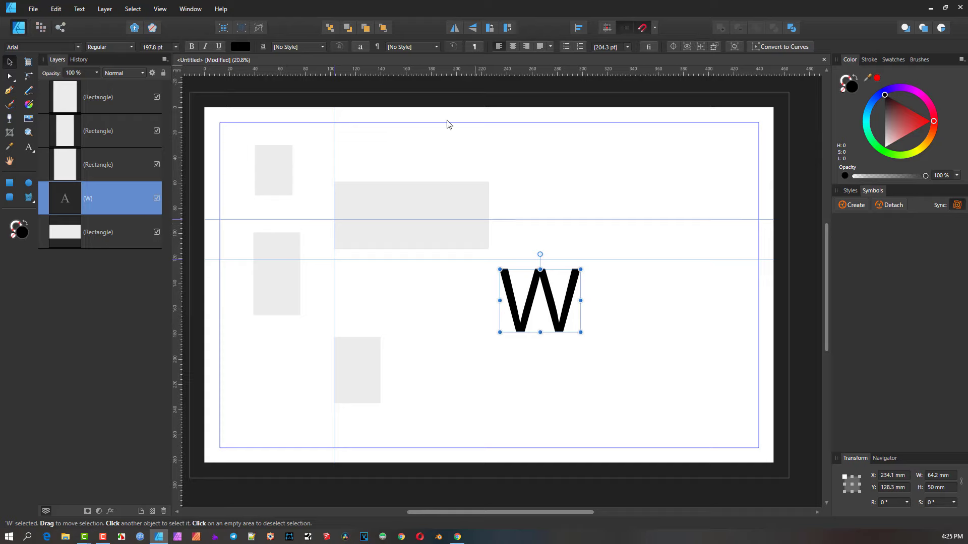
pyautogui.click(160, 9)
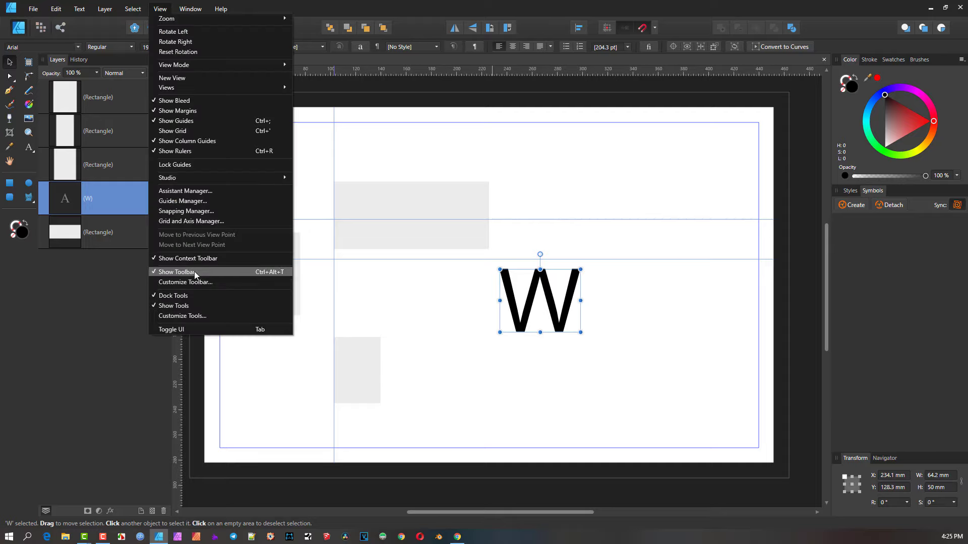
pyautogui.click(195, 271)
pyautogui.click(161, 10)
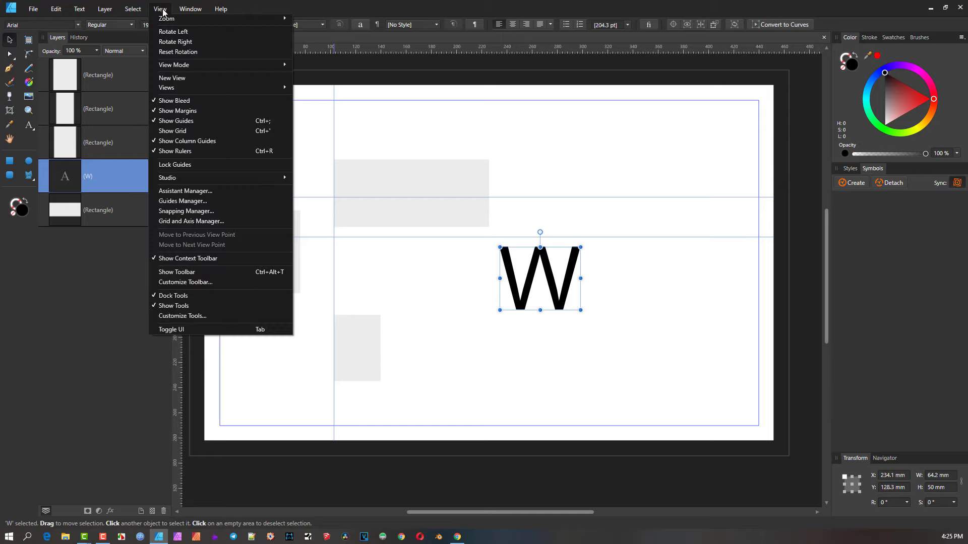
pyautogui.click(187, 272)
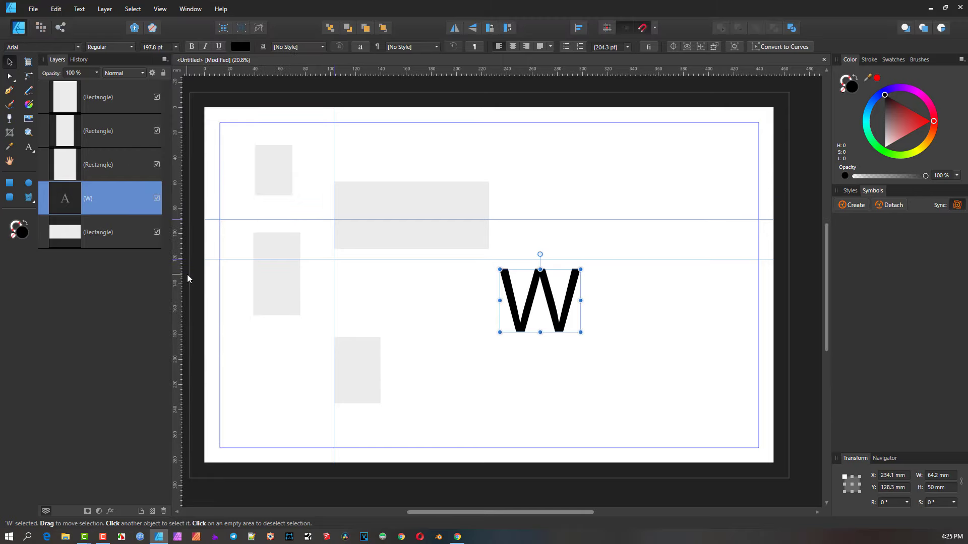
# Drag the Snapping group off the main toolbar in the Customize Toolbar dialog
pyautogui.click(159, 11)
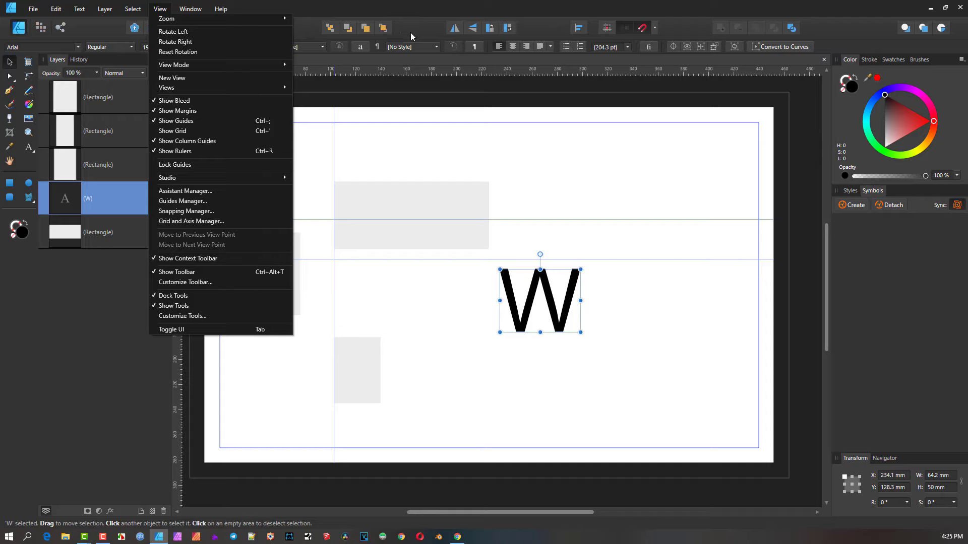
pyautogui.click(226, 283)
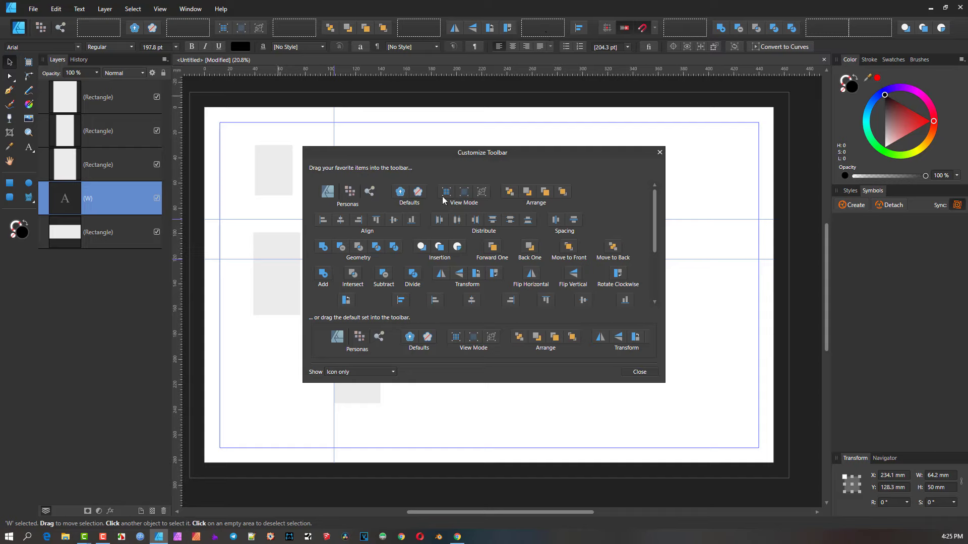
pyautogui.scroll(-3, 546, 240)
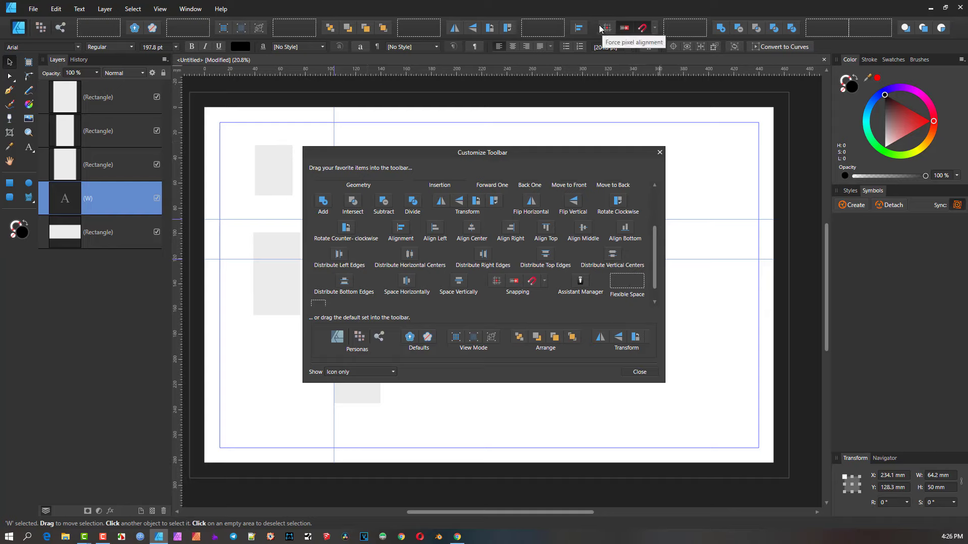
pyautogui.moveTo(600, 28); pyautogui.dragTo(589, 318)
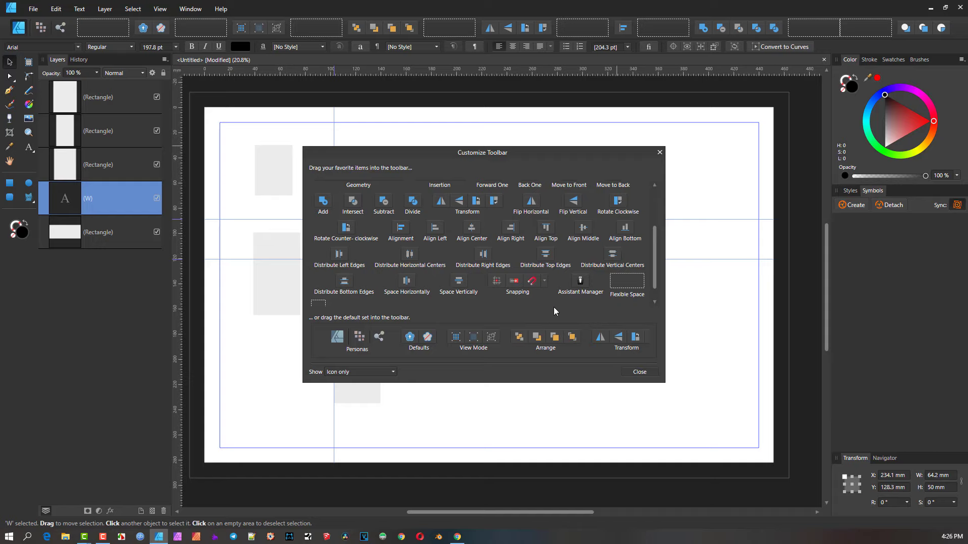
pyautogui.click(647, 374)
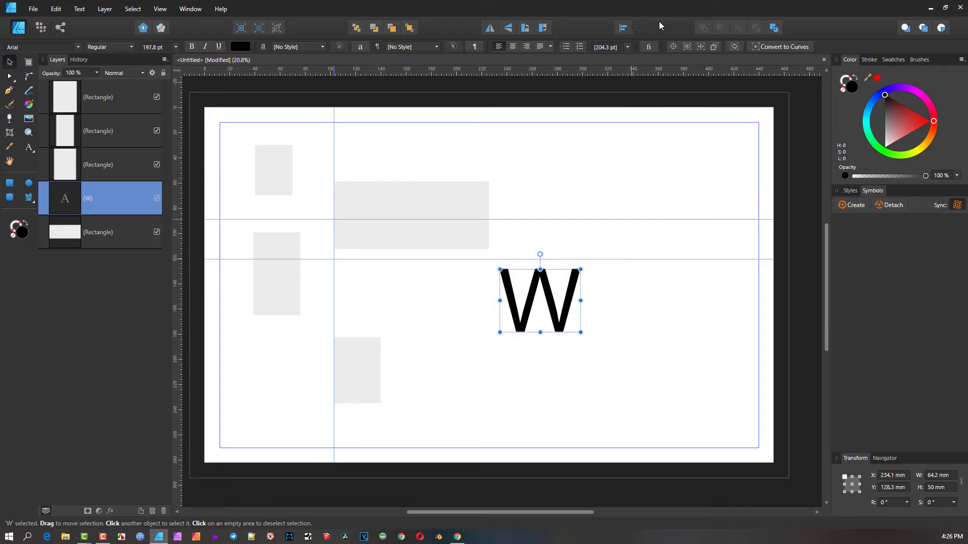
# Drag the Snapping group back onto the main toolbar through the toolbar's Customize Toolbar dialog
pyautogui.click(161, 10)
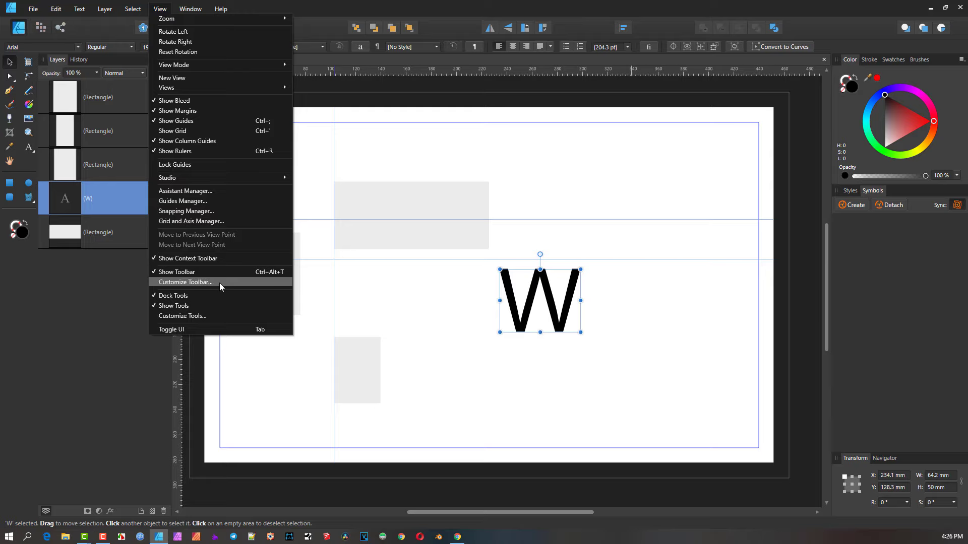
pyautogui.click(686, 6)
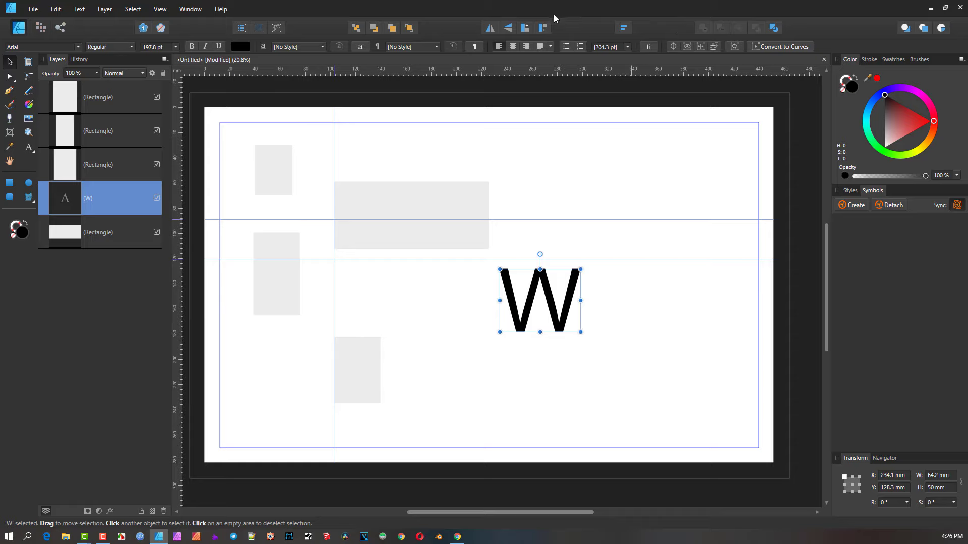
pyautogui.rightClick(578, 29)
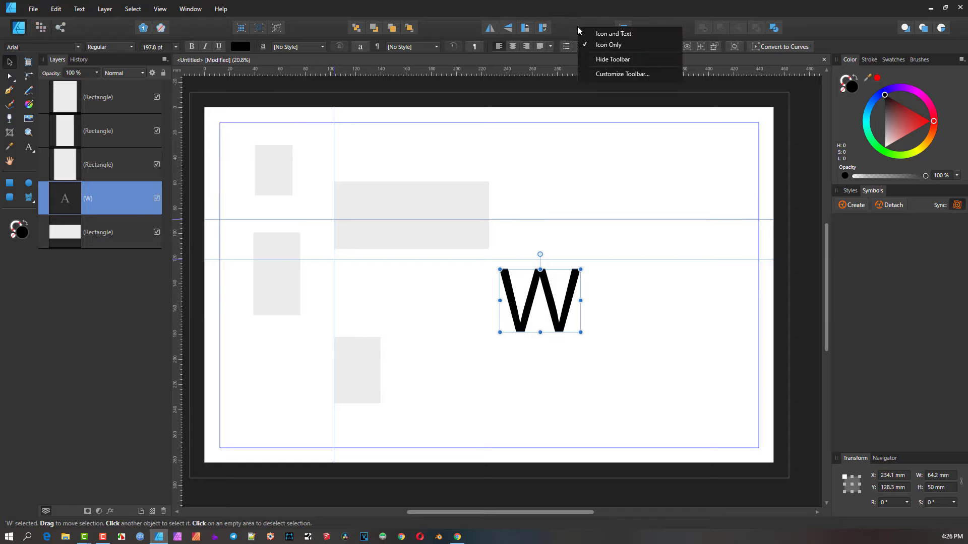
pyautogui.click(625, 74)
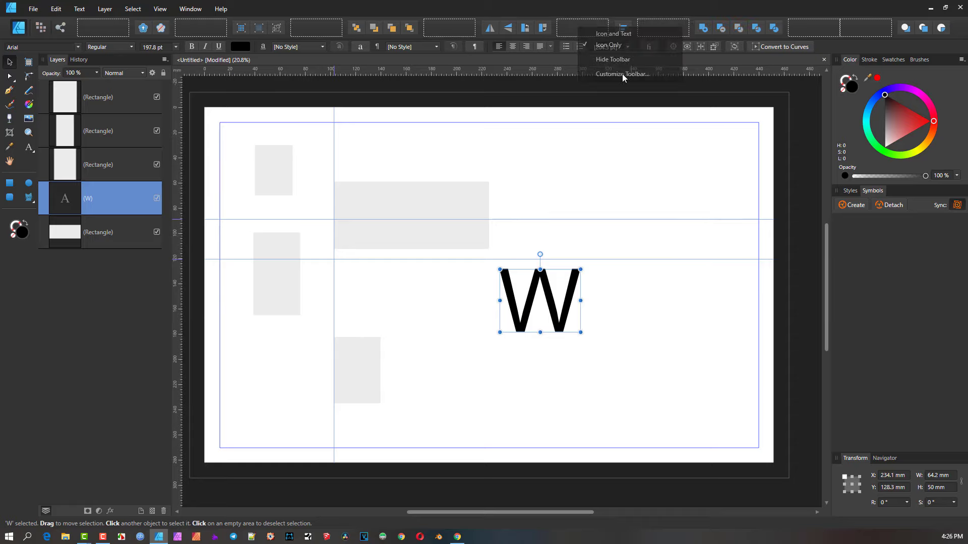
pyautogui.scroll(-3, 565, 285)
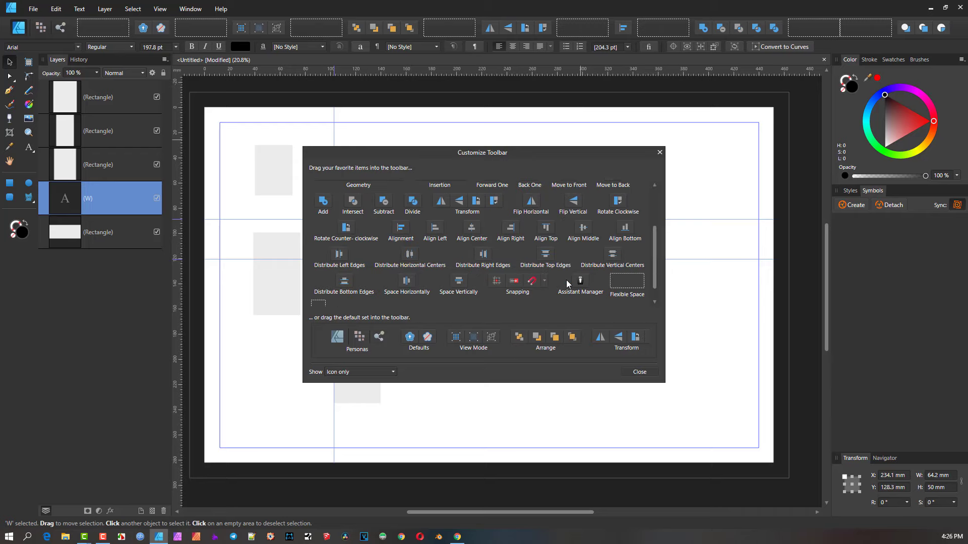
pyautogui.moveTo(524, 280); pyautogui.dragTo(637, 32)
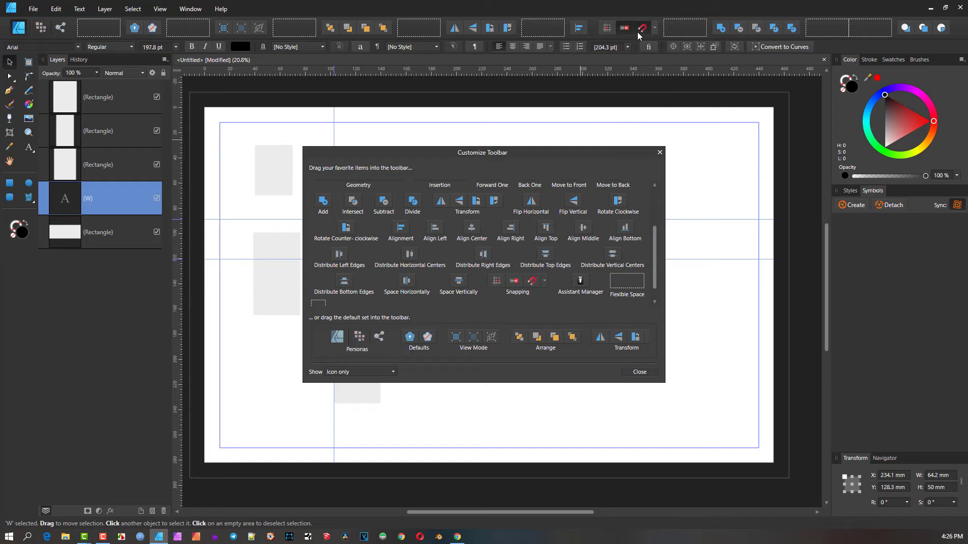
pyautogui.click(636, 370)
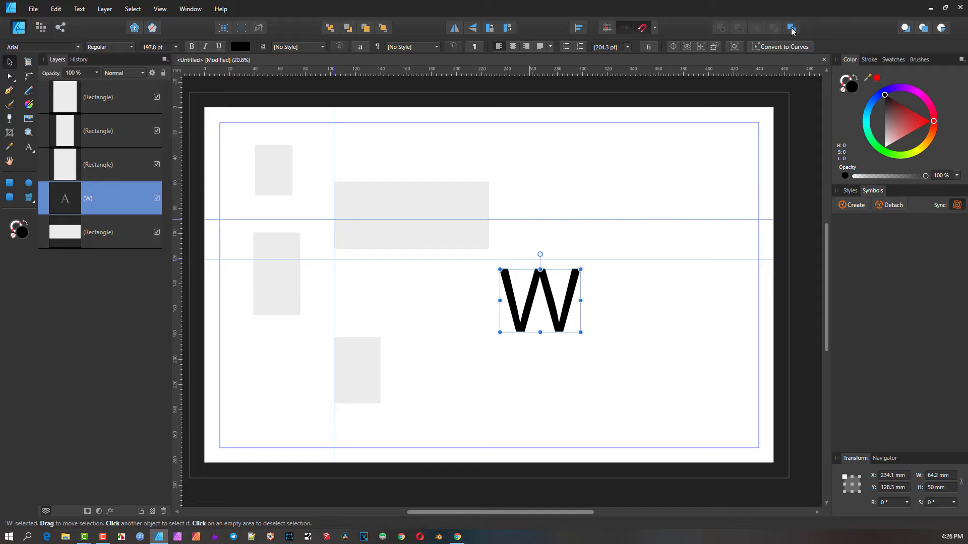
pyautogui.click(163, 9)
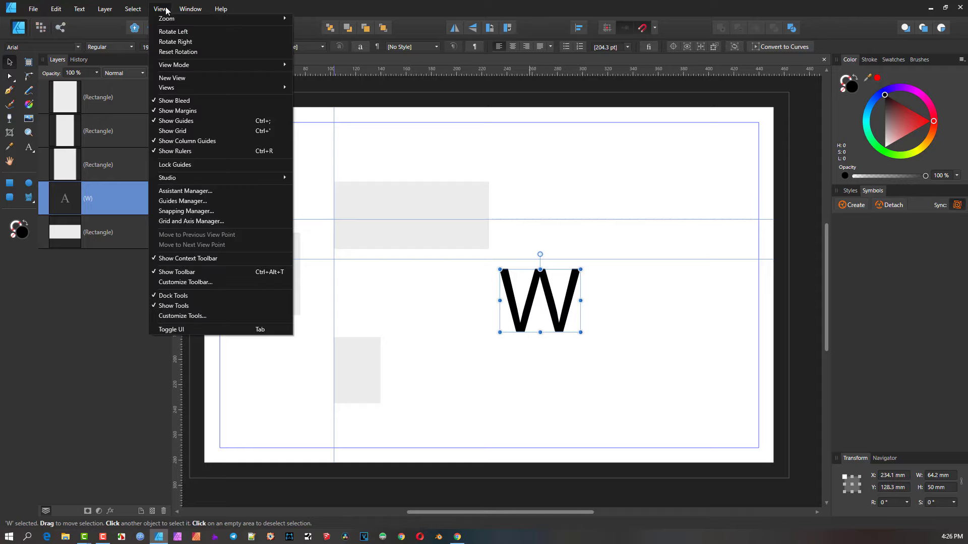
pyautogui.moveTo(190, 9)
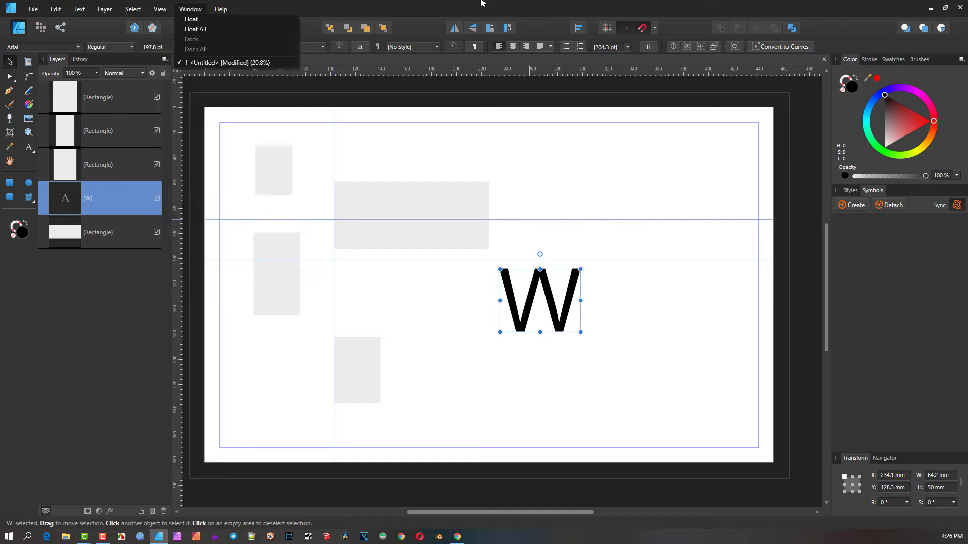
pyautogui.rightClick(541, 23)
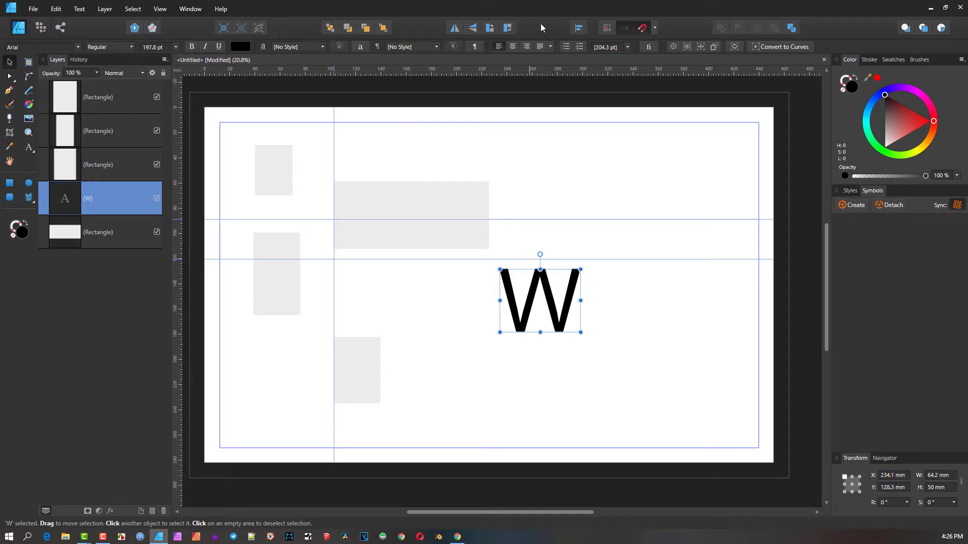
pyautogui.rightClick(541, 23)
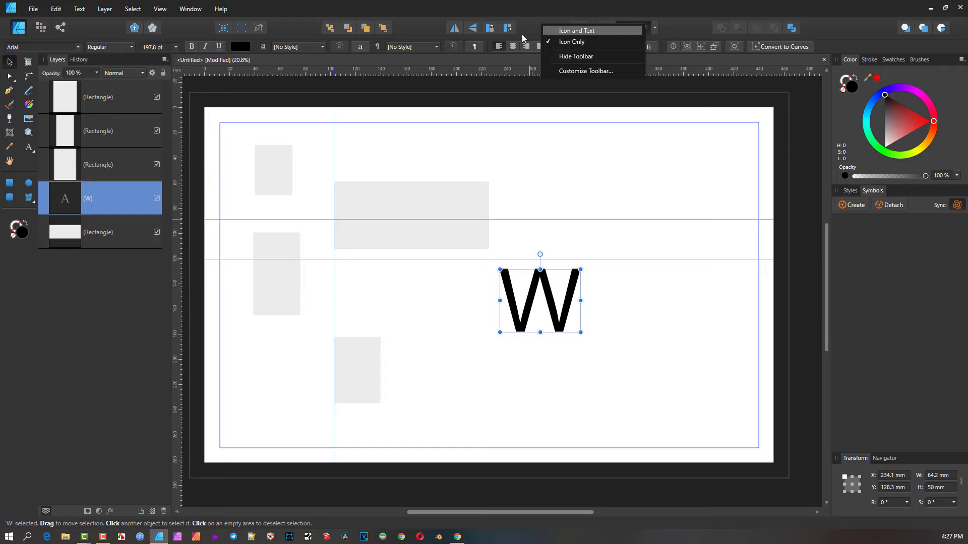
pyautogui.click(575, 31)
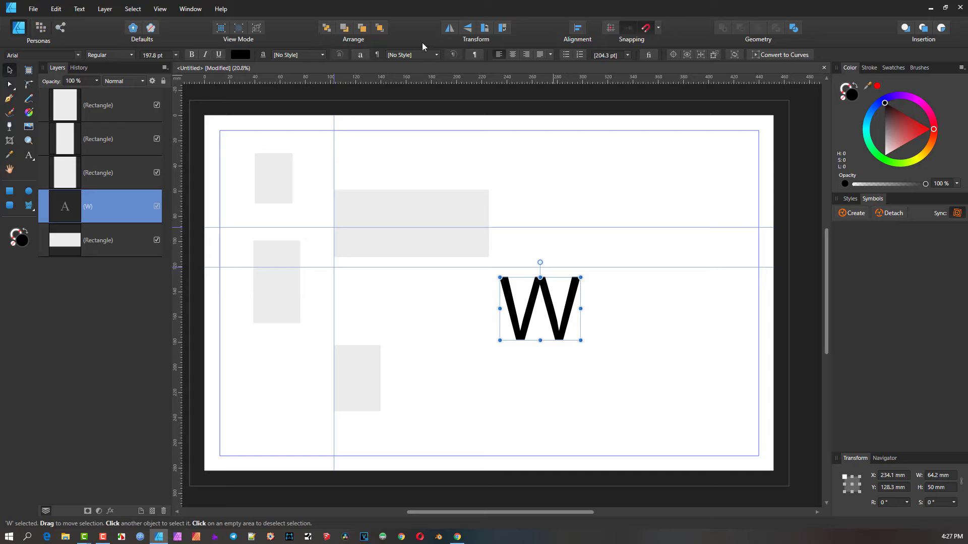
pyautogui.click(579, 29)
pyautogui.rightClick(543, 27)
pyautogui.click(587, 47)
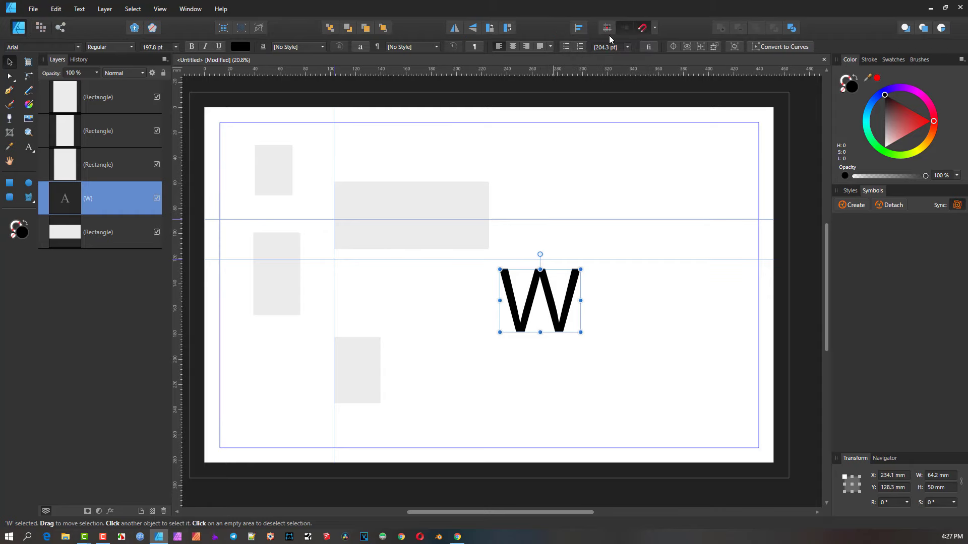
pyautogui.click(160, 8)
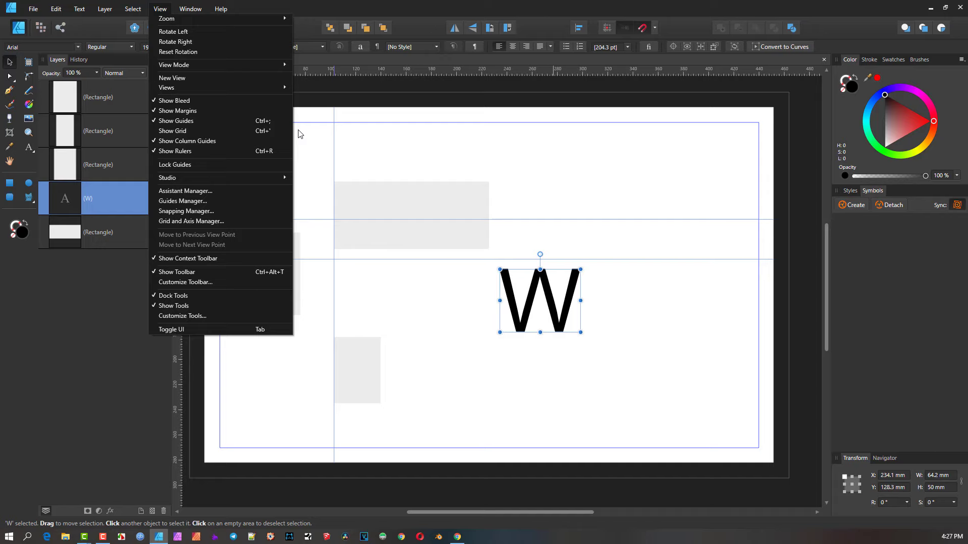
# Uncheck Dock Tools in the View menu so the tools float over the canvas
pyautogui.moveTo(190, 9)
pyautogui.moveTo(160, 8)
pyautogui.moveTo(203, 177)
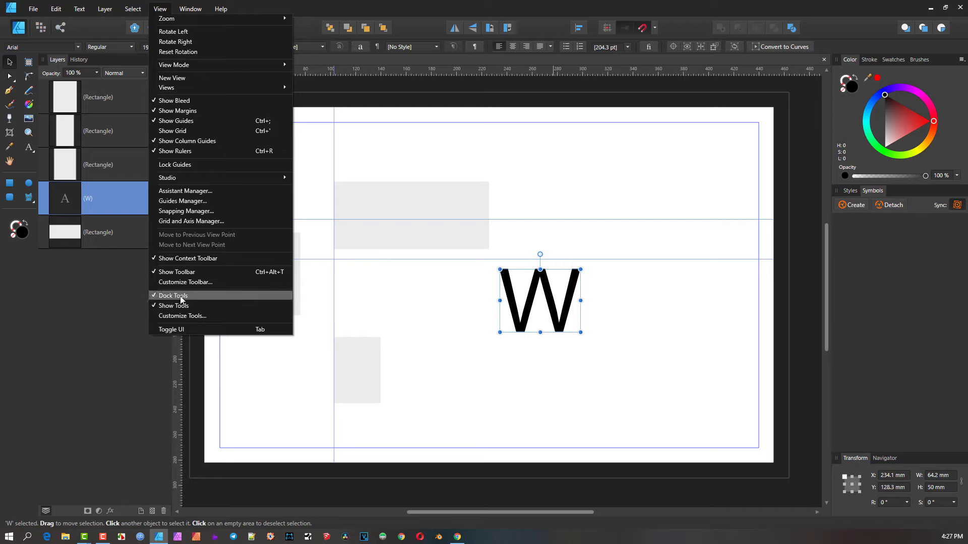
pyautogui.click(182, 297)
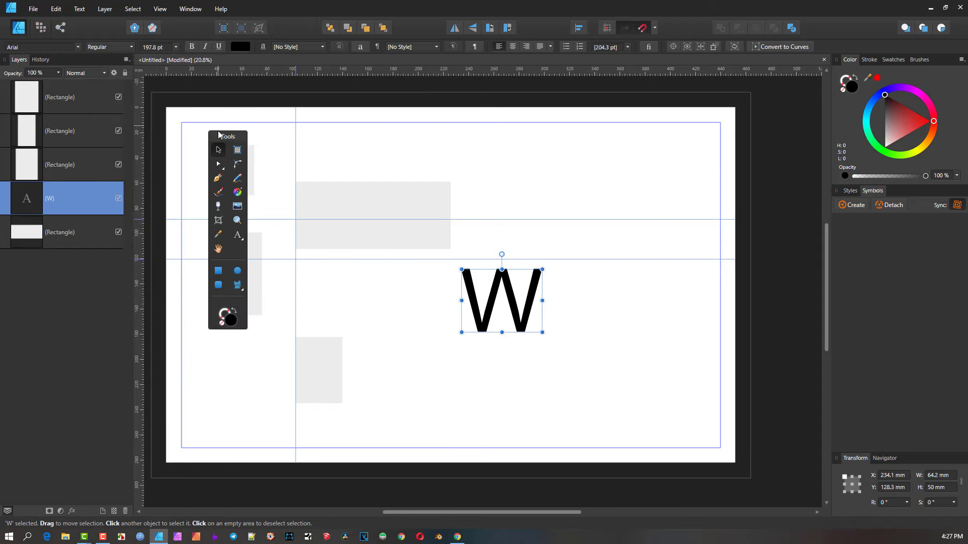
# Draw a Pen curve arching over the W and lower its middle node toward the letter
pyautogui.moveTo(228, 136); pyautogui.dragTo(655, 154)
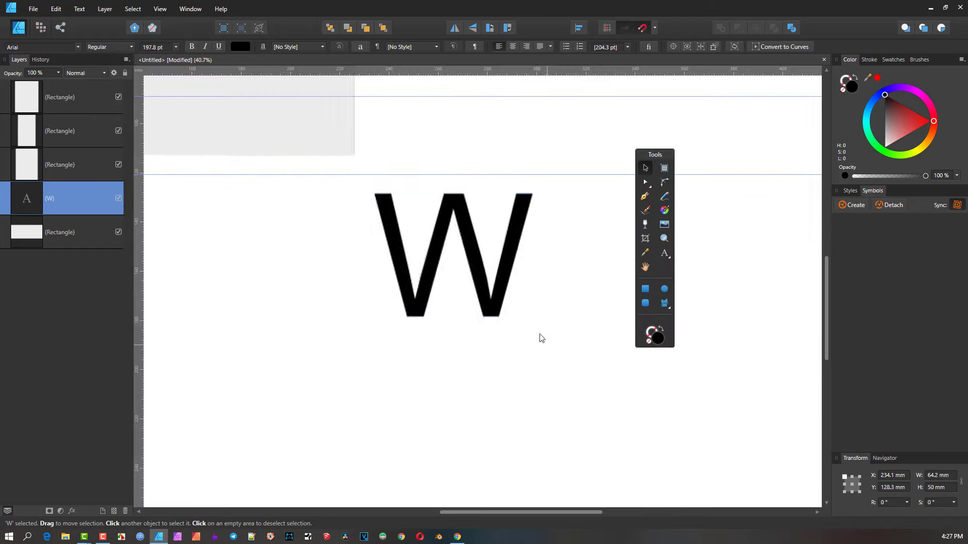
pyautogui.scroll(2, 540, 337)
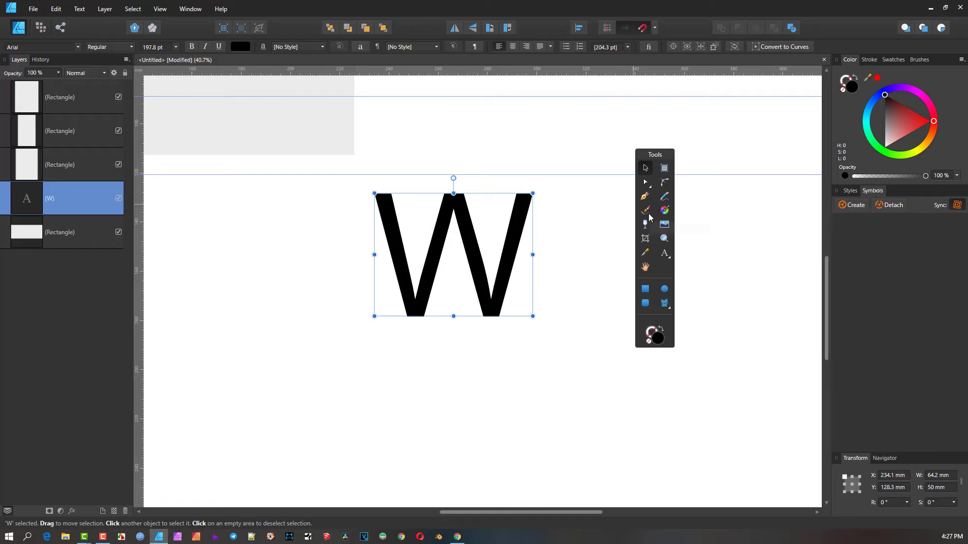
pyautogui.click(645, 197)
pyautogui.click(339, 187)
pyautogui.moveTo(495, 163); pyautogui.dragTo(603, 213)
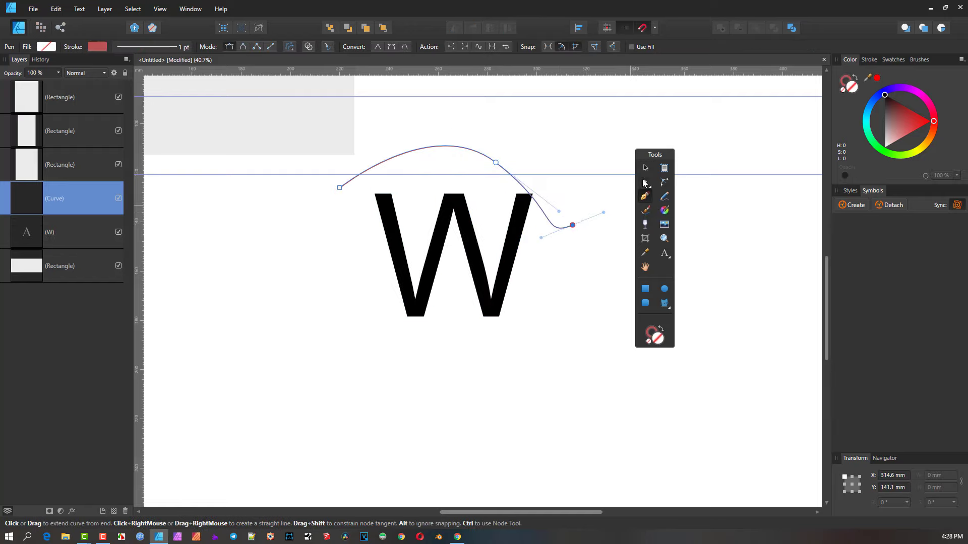
pyautogui.click(645, 182)
pyautogui.moveTo(495, 162); pyautogui.dragTo(490, 182)
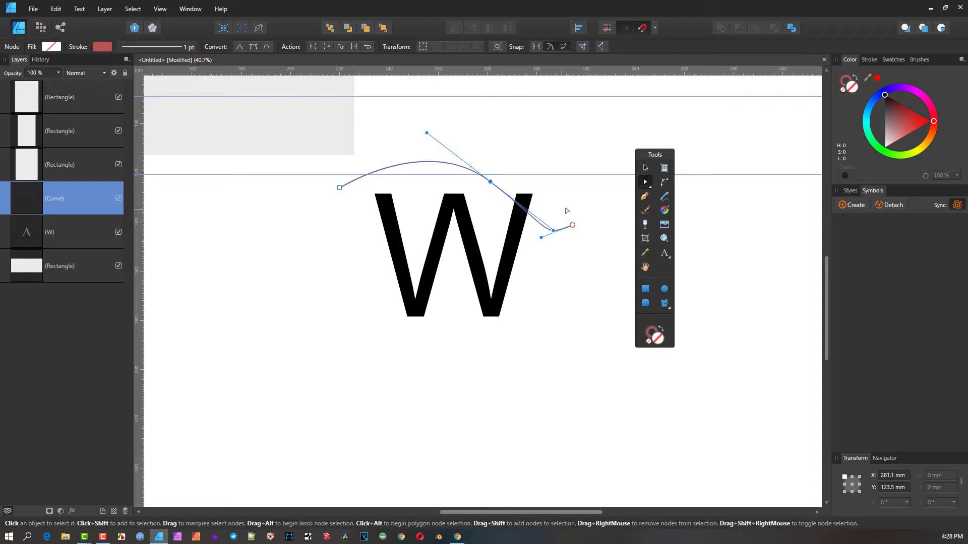
pyautogui.moveTo(655, 155); pyautogui.dragTo(264, 184)
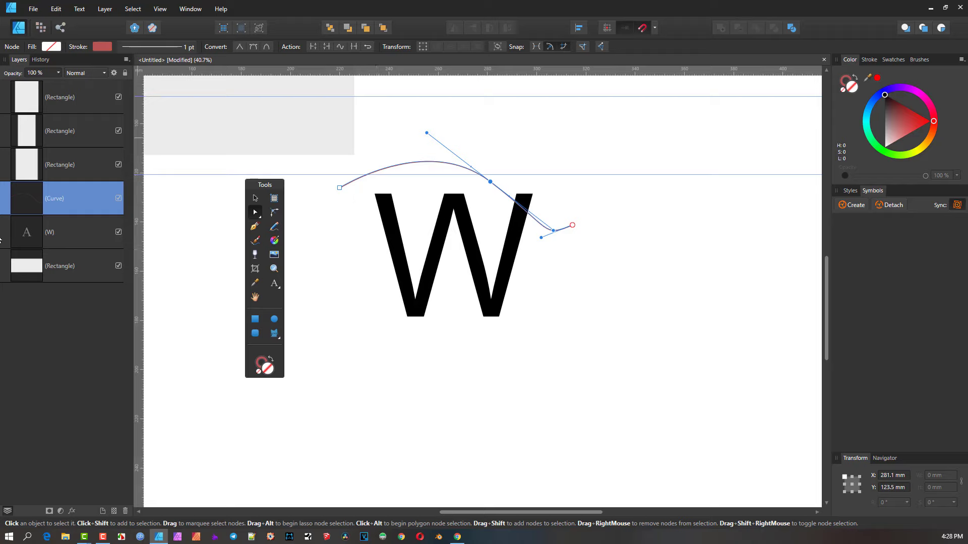
# Dock the tools panel with View > Dock Tools, then hide and reshow it via Show Tools
pyautogui.click(160, 9)
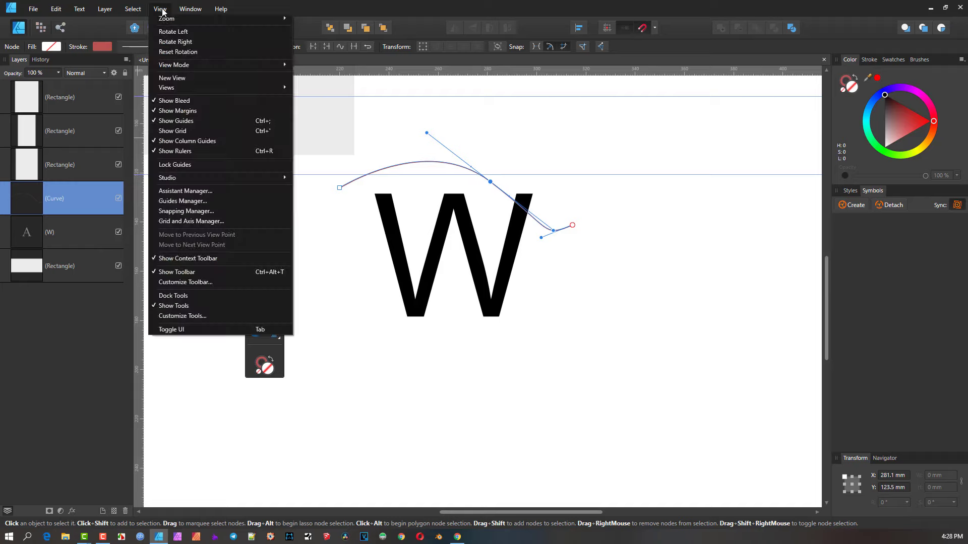
pyautogui.click(171, 295)
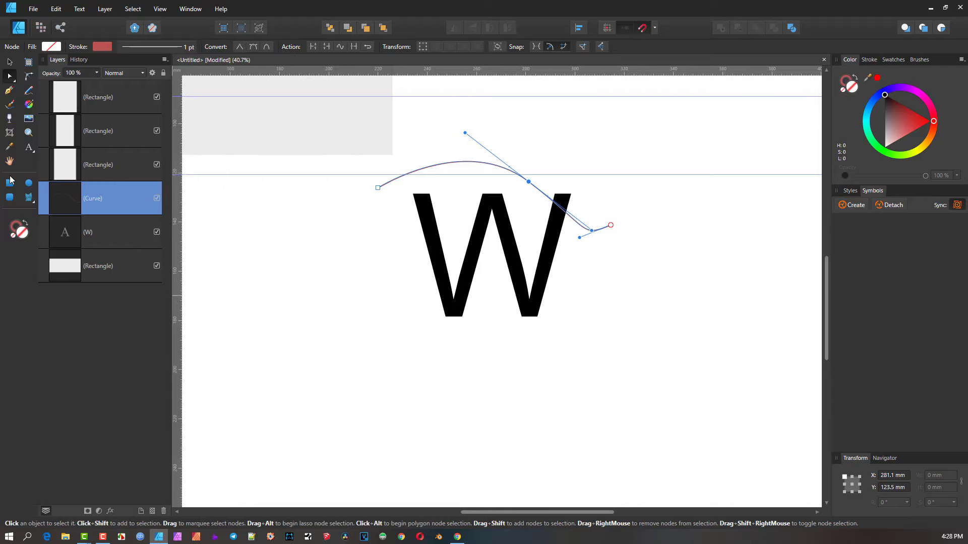
pyautogui.click(166, 11)
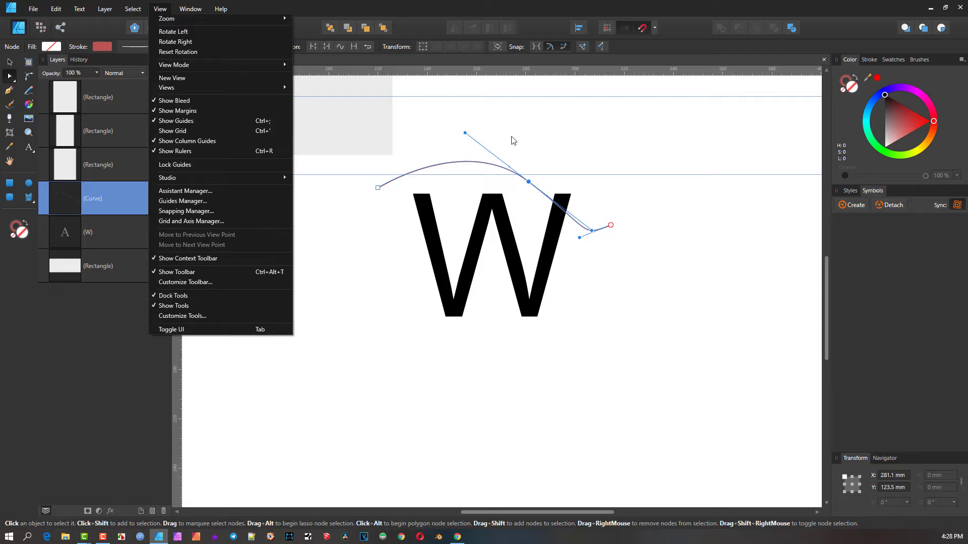
pyautogui.click(174, 306)
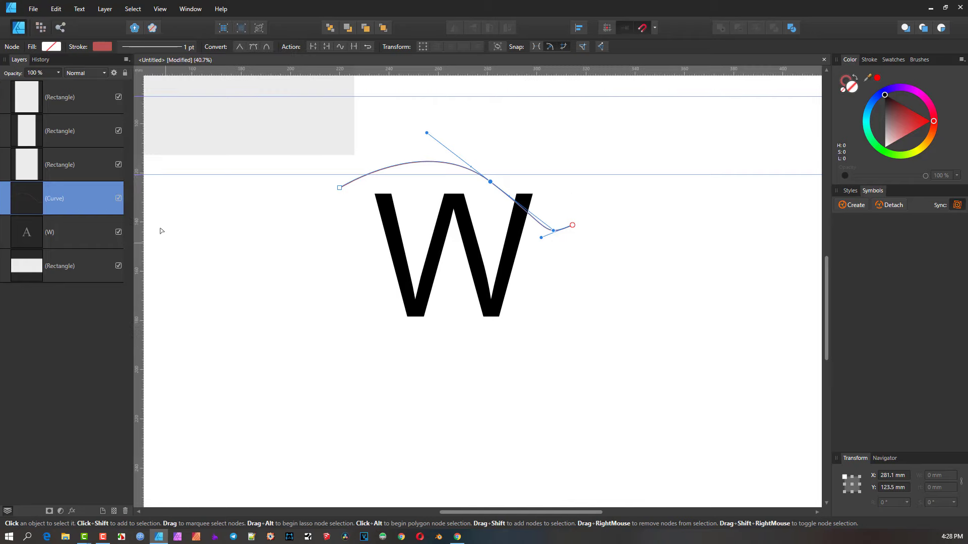
pyautogui.click(153, 11)
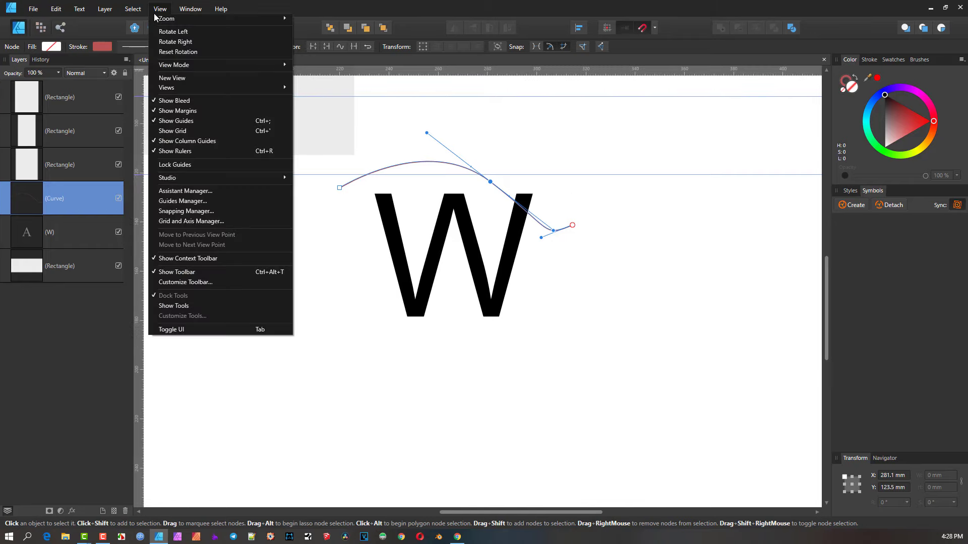
pyautogui.click(195, 307)
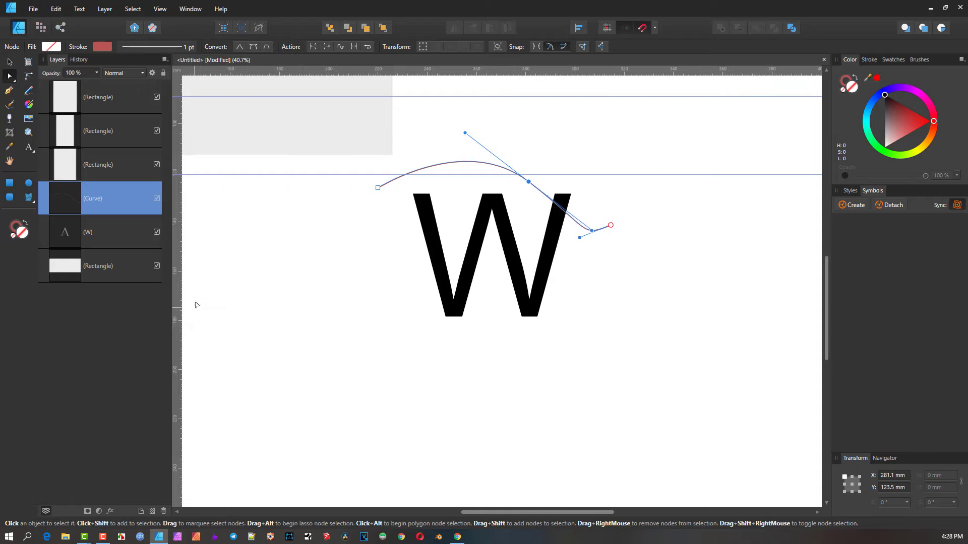
pyautogui.click(161, 9)
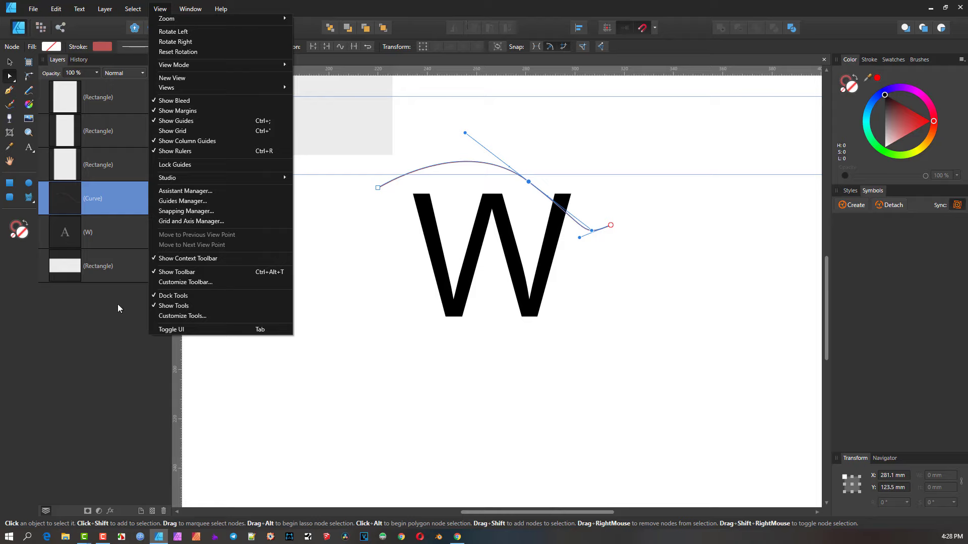
# Swap text tools in Customize Tools and move Artistic Text earlier in the tool order
pyautogui.click(190, 316)
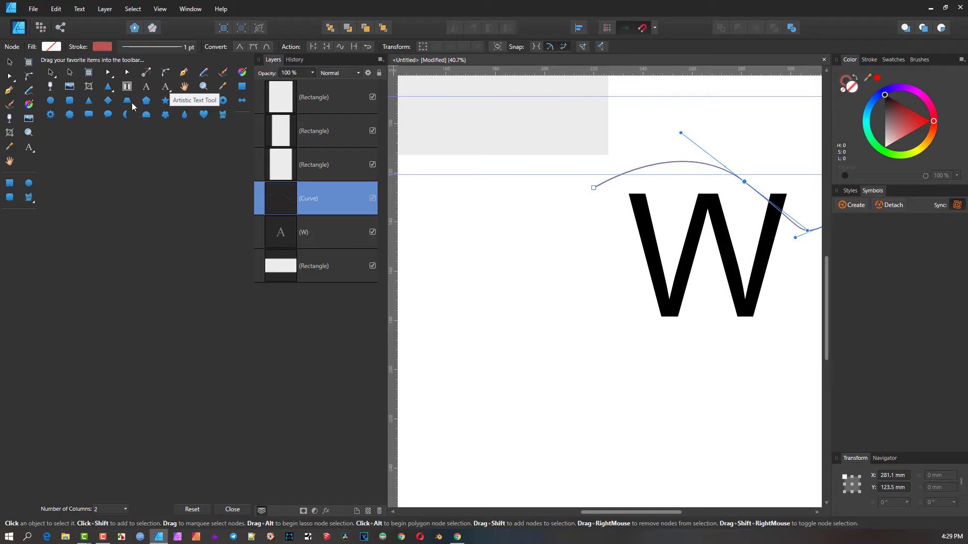
pyautogui.moveTo(31, 149); pyautogui.dragTo(123, 125)
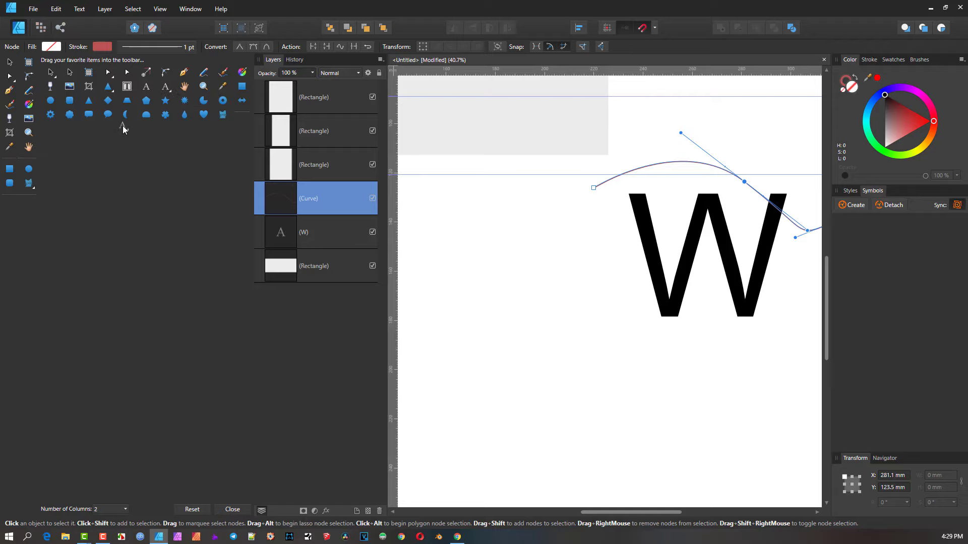
pyautogui.moveTo(53, 138); pyautogui.dragTo(29, 161)
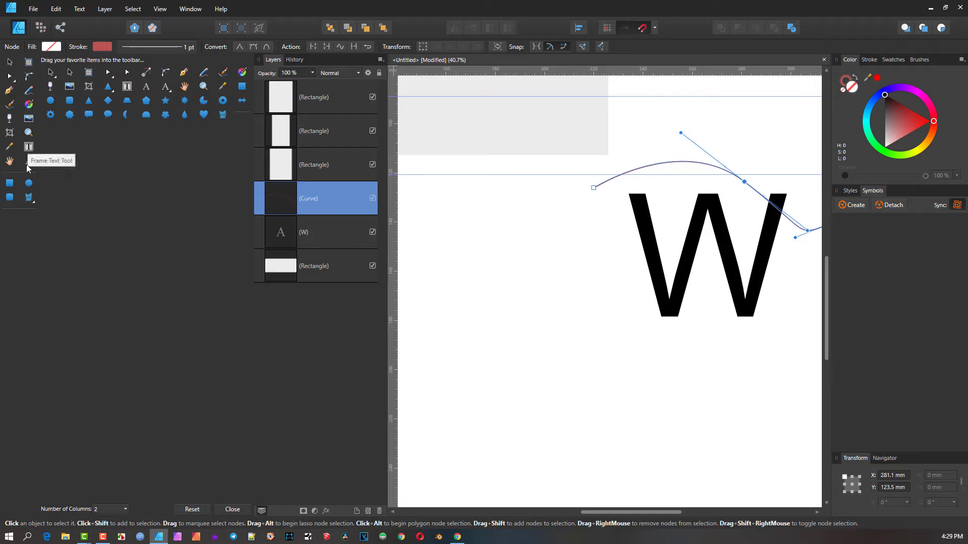
pyautogui.moveTo(29, 146); pyautogui.dragTo(99, 135)
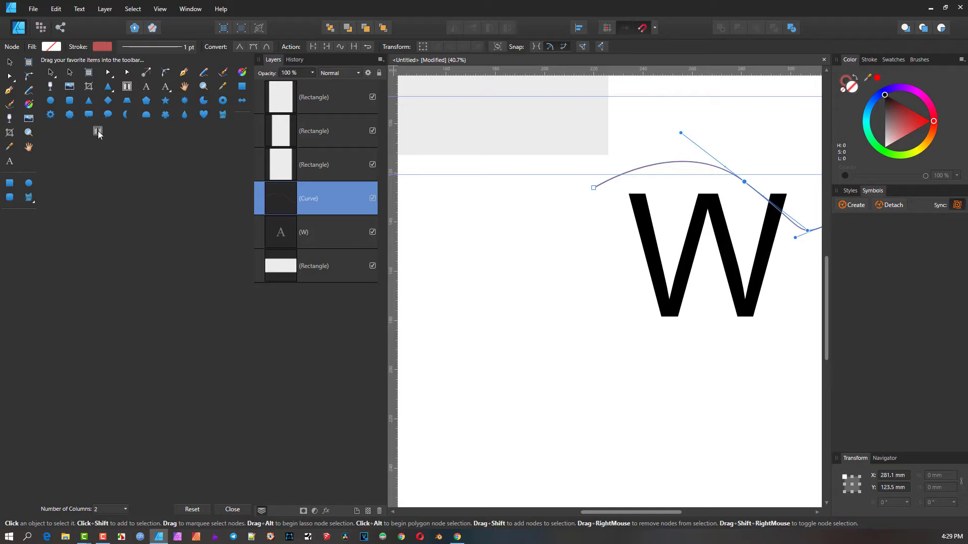
pyautogui.moveTo(10, 165); pyautogui.dragTo(101, 134)
pyautogui.moveTo(161, 93); pyautogui.dragTo(26, 143)
pyautogui.moveTo(32, 149); pyautogui.dragTo(29, 133)
# Try a 3-column tools layout, then set it back to 2 columns
pyautogui.click(116, 509)
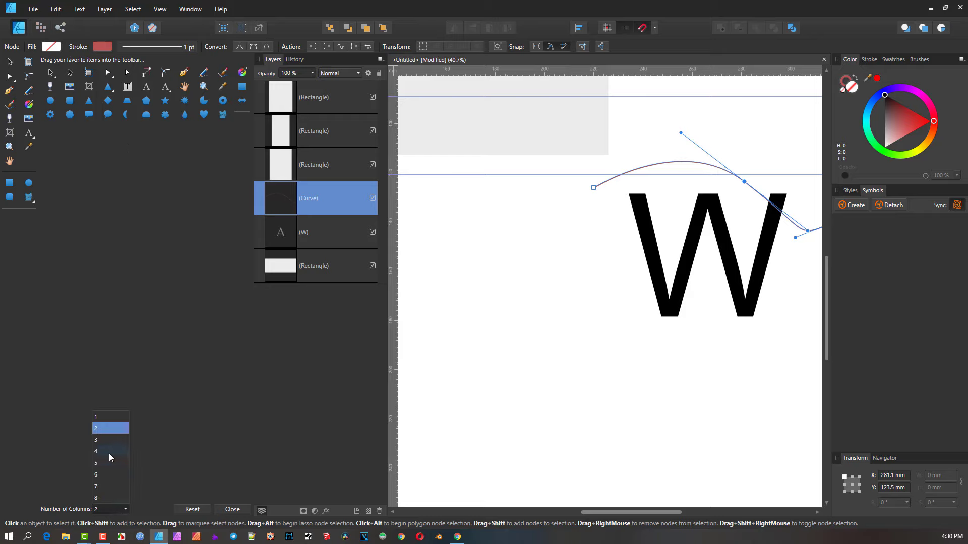
pyautogui.click(107, 440)
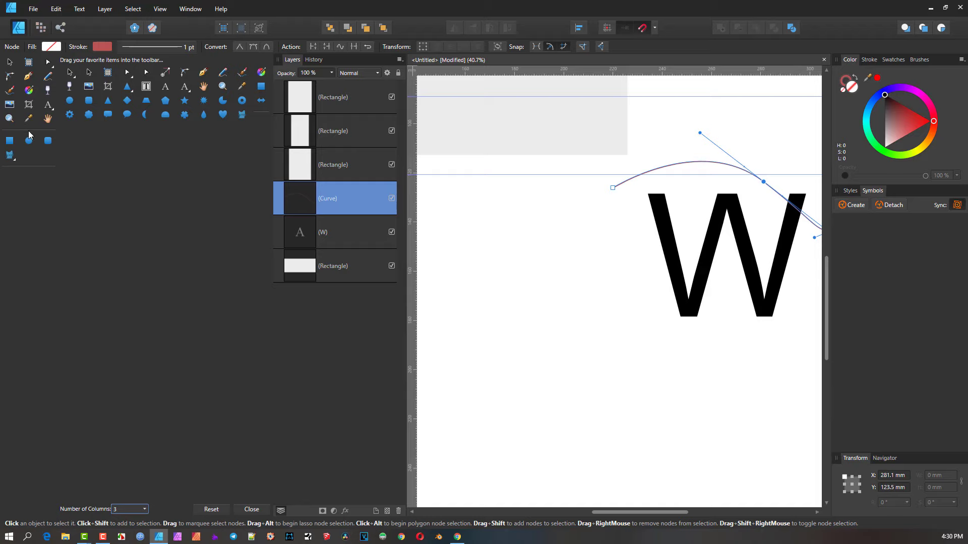
pyautogui.click(129, 509)
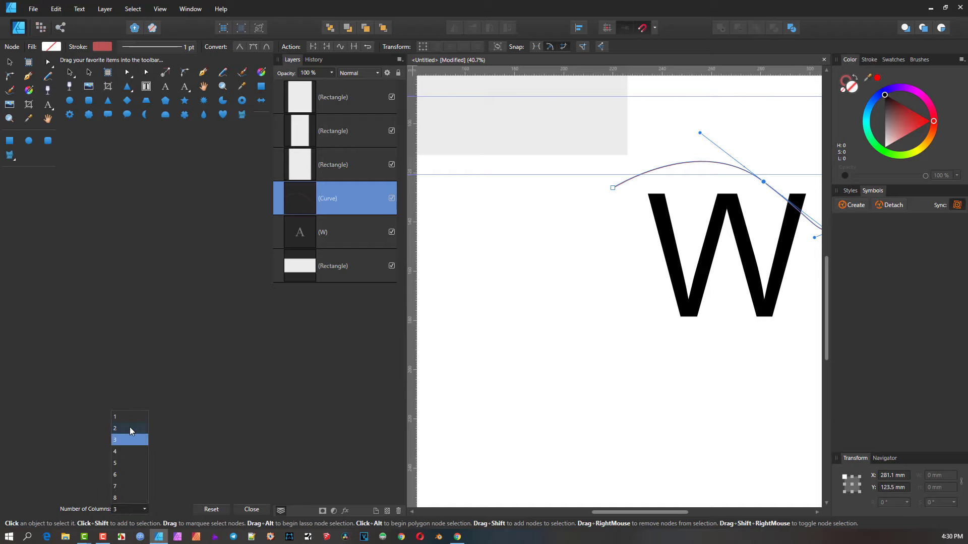
pyautogui.click(129, 427)
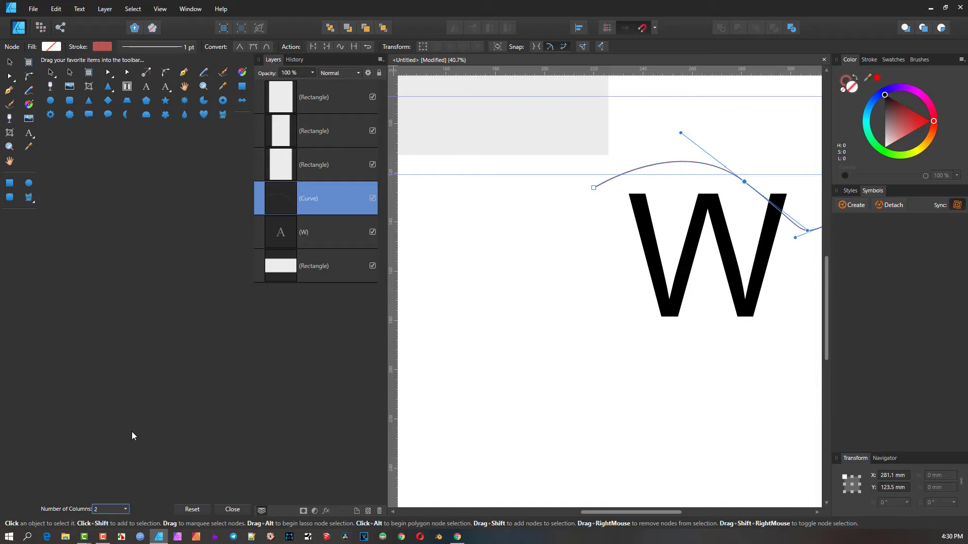
pyautogui.click(232, 509)
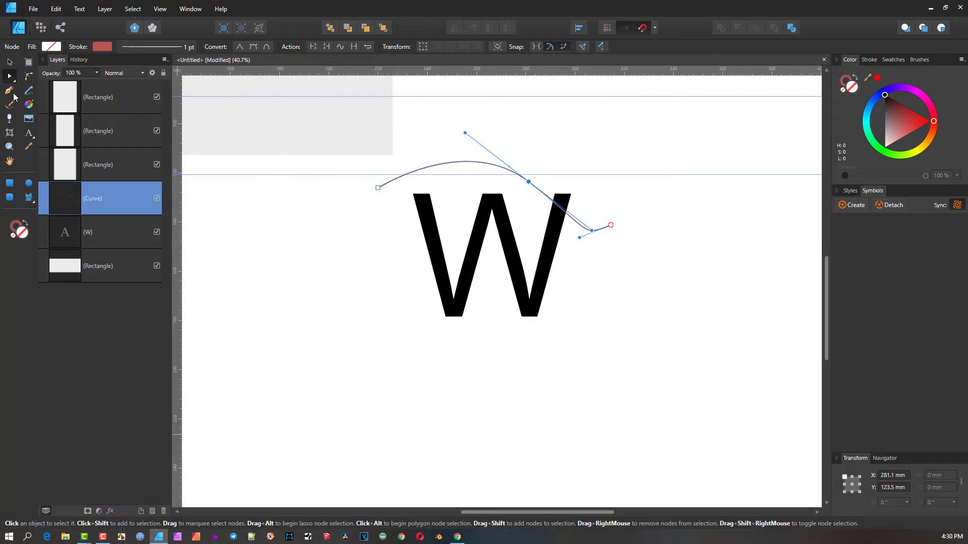
# Deselect the red curve so nothing is selected on the page
pyautogui.click(156, 10)
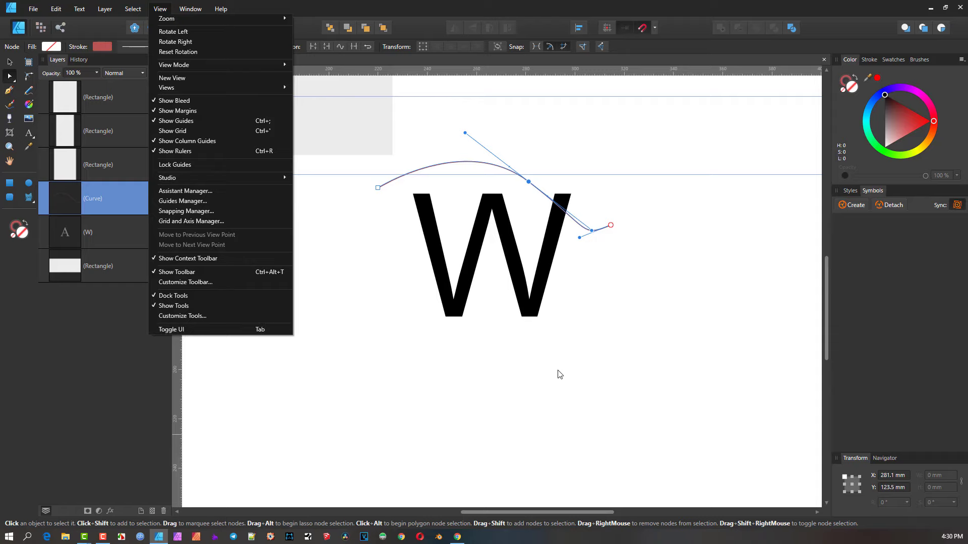
pyautogui.click(550, 342)
pyautogui.click(549, 341)
pyautogui.scroll(5, 531, 245)
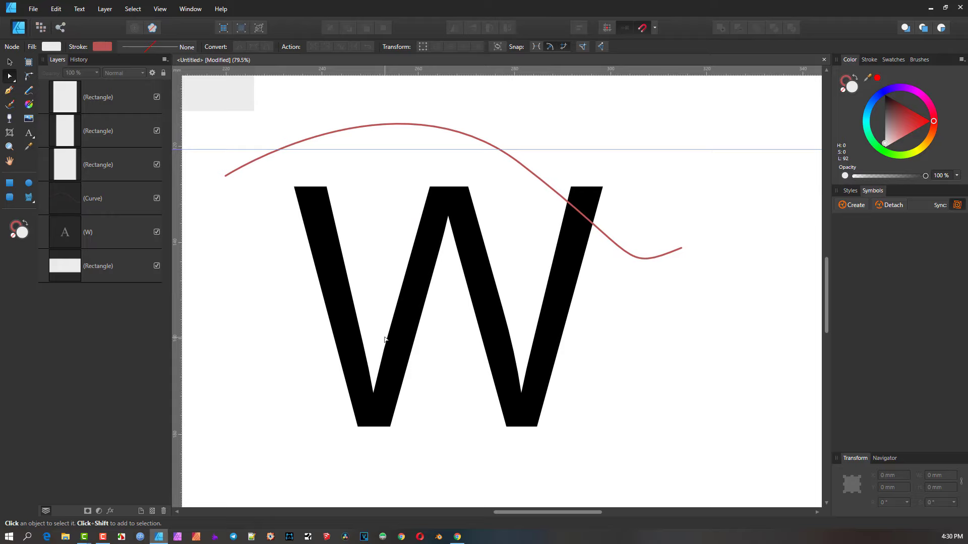
# Hide the interface with Toggle UI and Tab, then restore it and fit the whole page
pyautogui.click(160, 9)
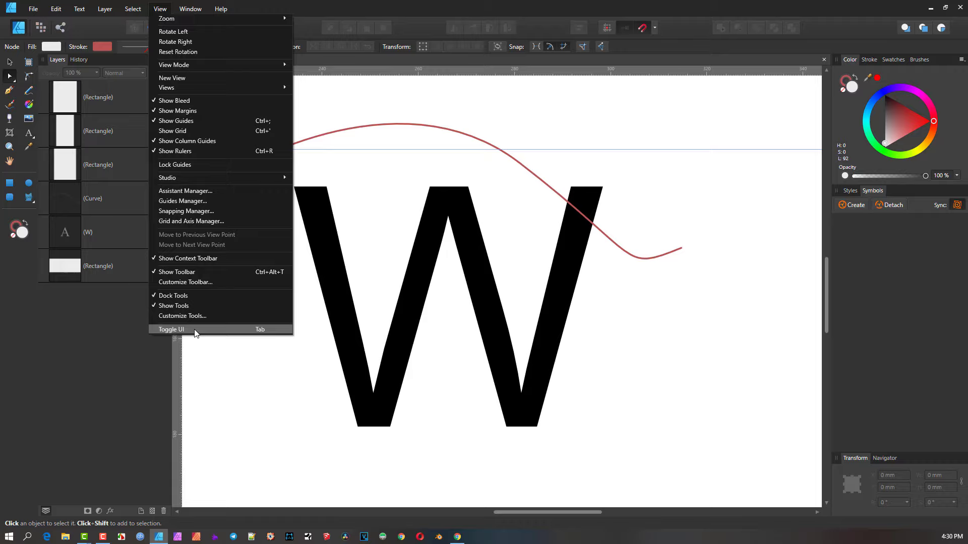
pyautogui.click(172, 329)
pyautogui.press('Tab')
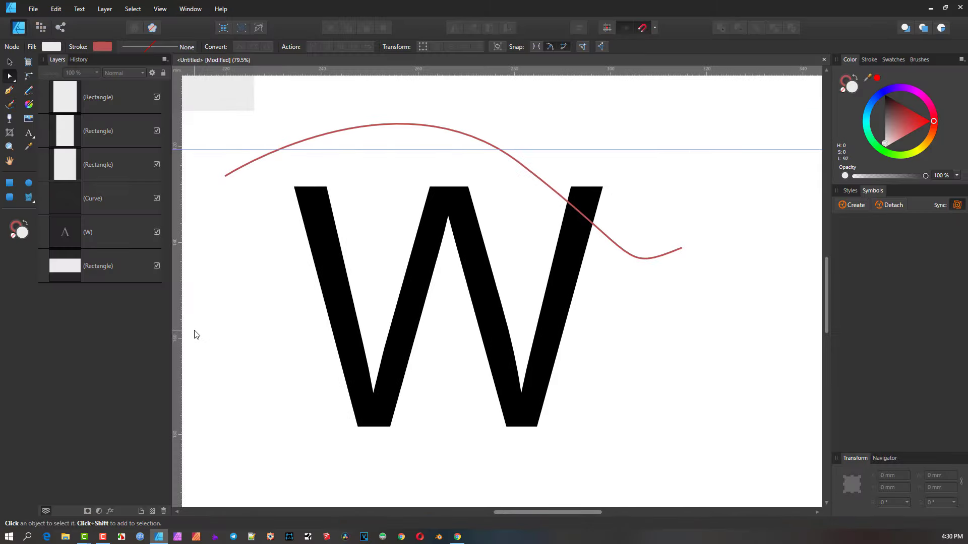
pyautogui.press('Tab')
pyautogui.press('Tab')
pyautogui.press('Tab')
pyautogui.moveTo(380, 288); pyautogui.dragTo(583, 339)
pyautogui.scroll(-2, 583, 340)
pyautogui.hscroll(1, 548, 327)
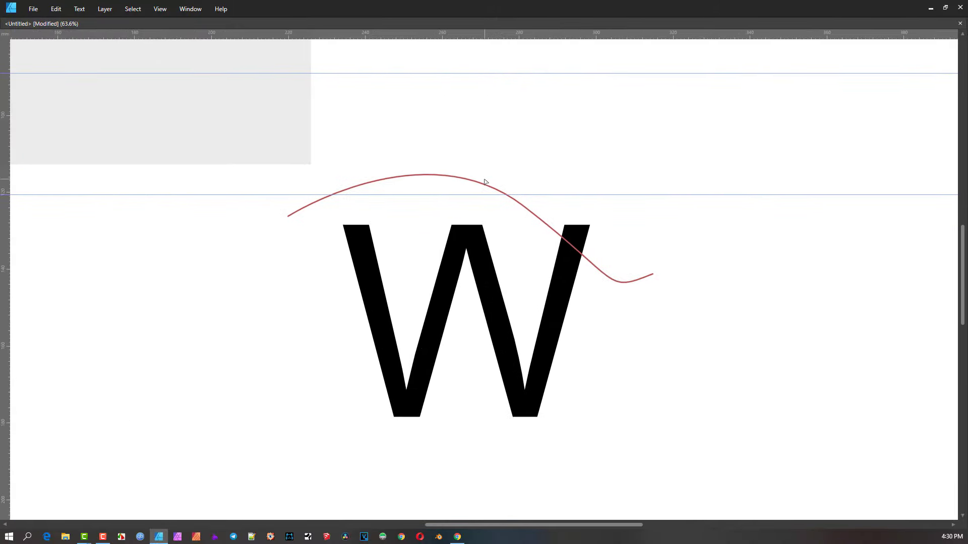
pyautogui.press('Tab')
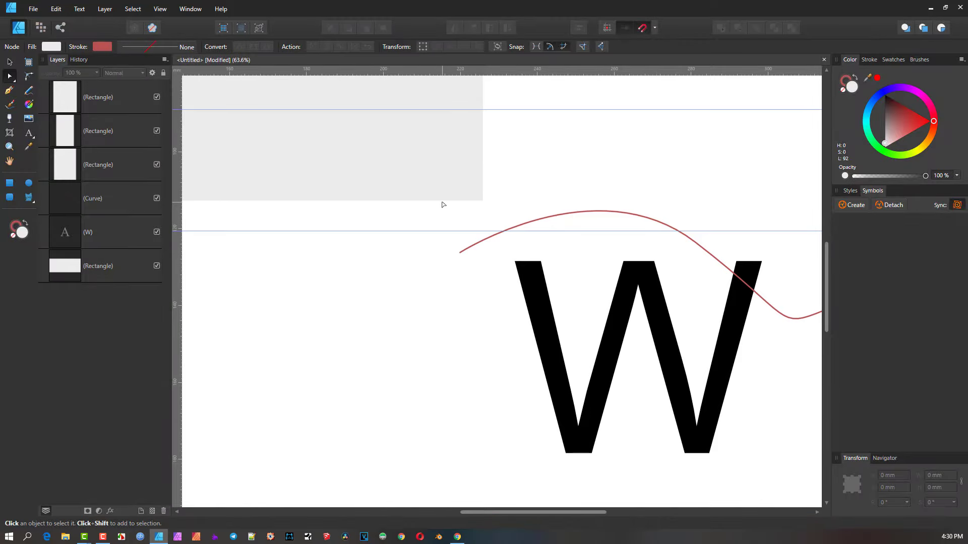
pyautogui.hotkey('ctrl', '0')
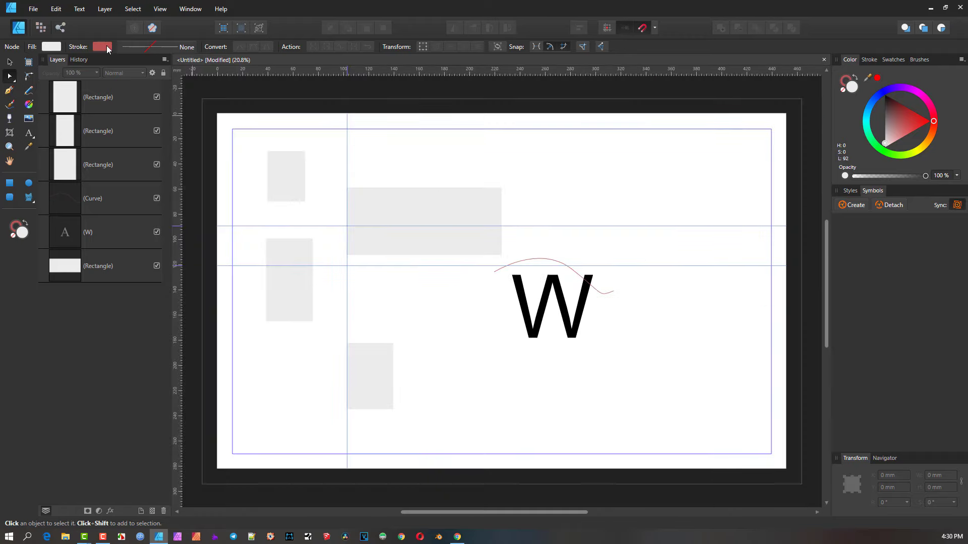
pyautogui.click(161, 9)
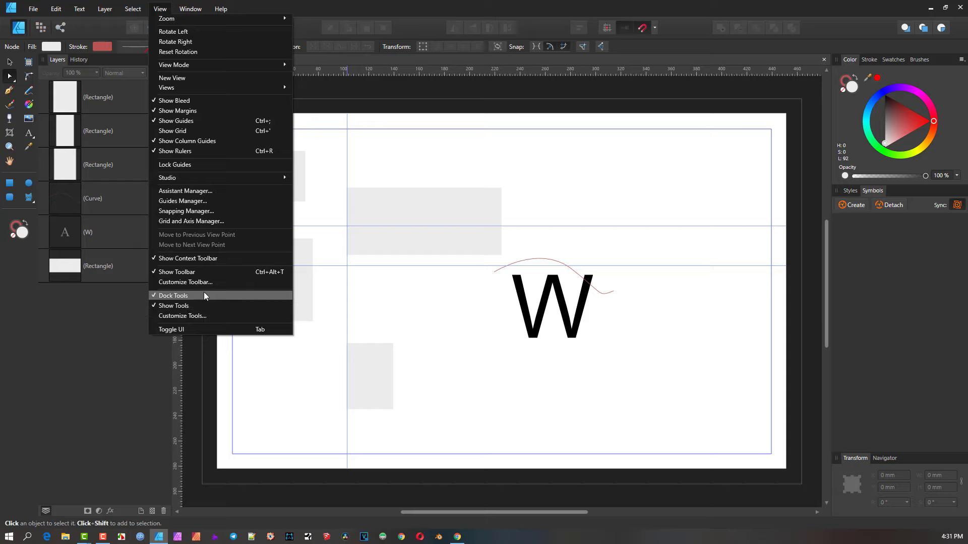
pyautogui.moveTo(184, 180)
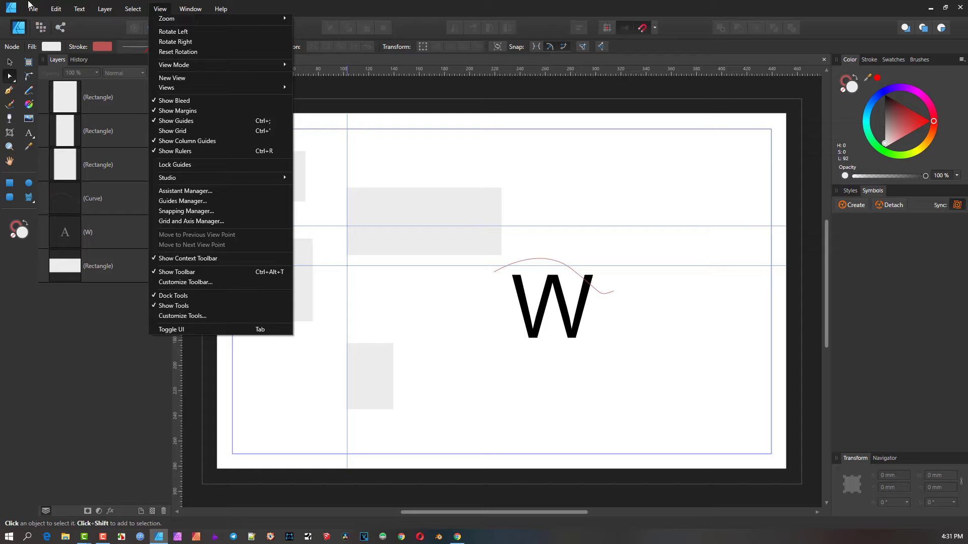
pyautogui.moveTo(106, 9)
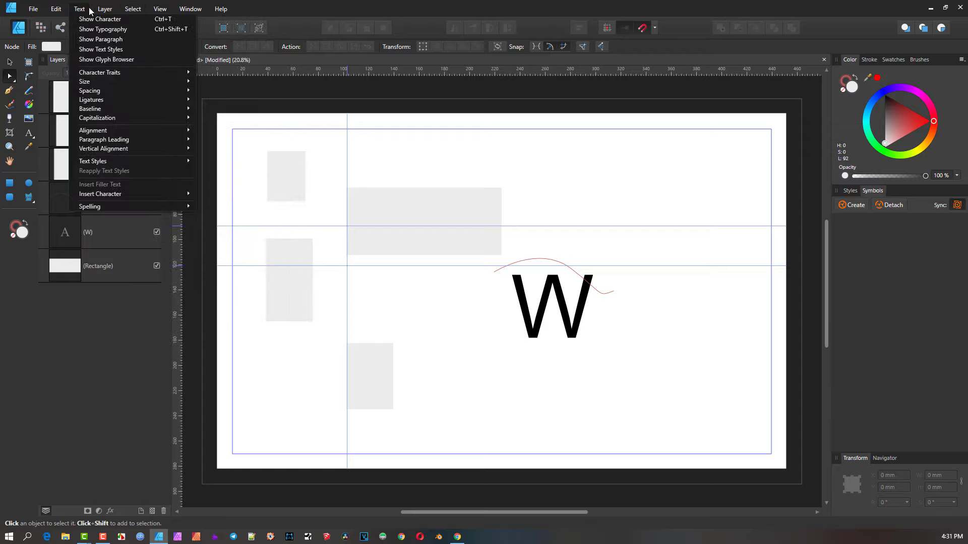
pyautogui.moveTo(180, 19)
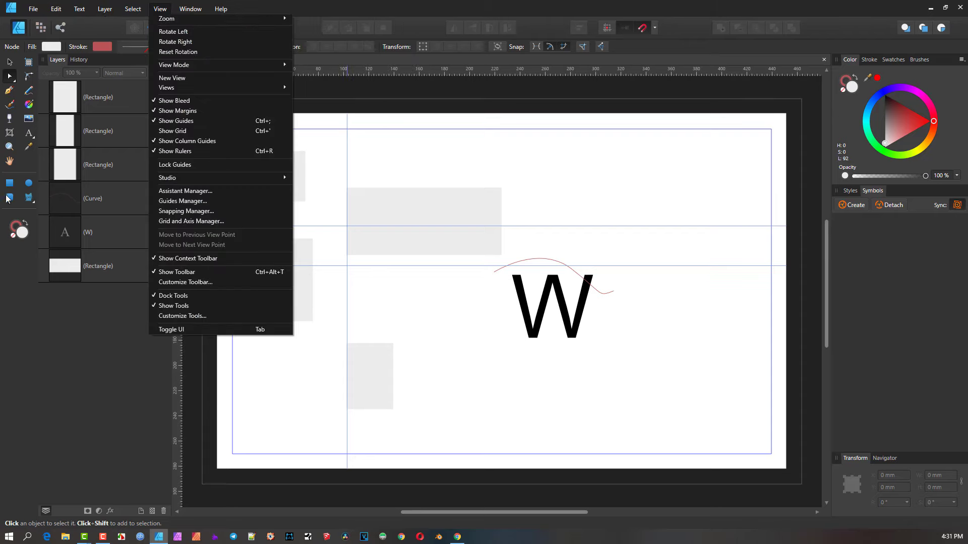
pyautogui.click(701, 191)
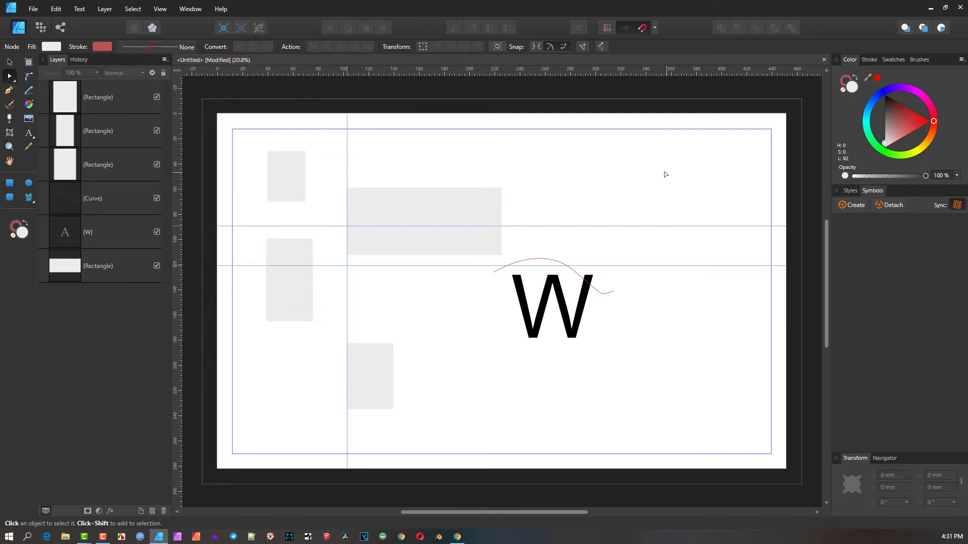